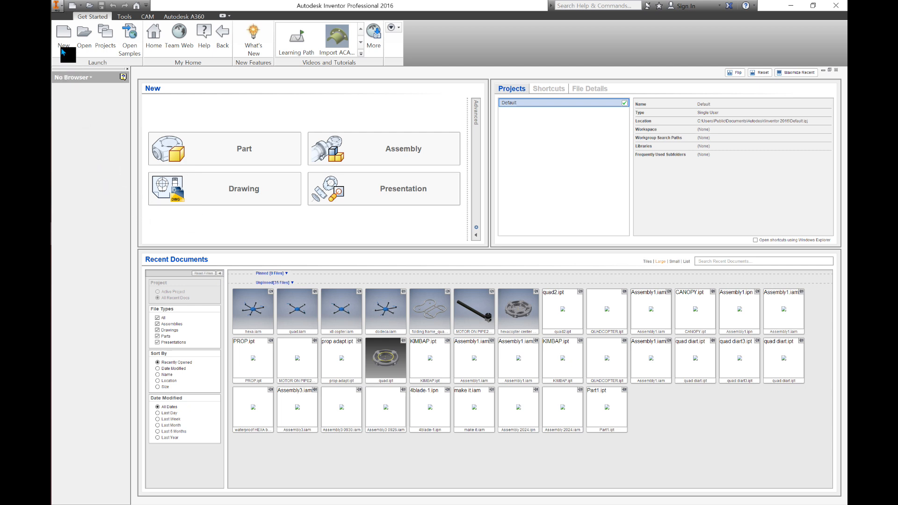
pyautogui.click(60, 11)
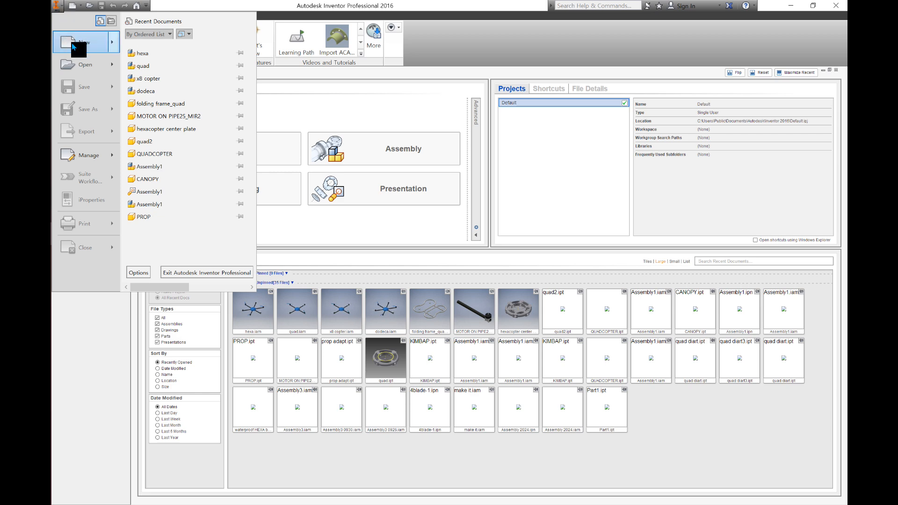
pyautogui.moveTo(74, 46)
pyautogui.press('Escape')
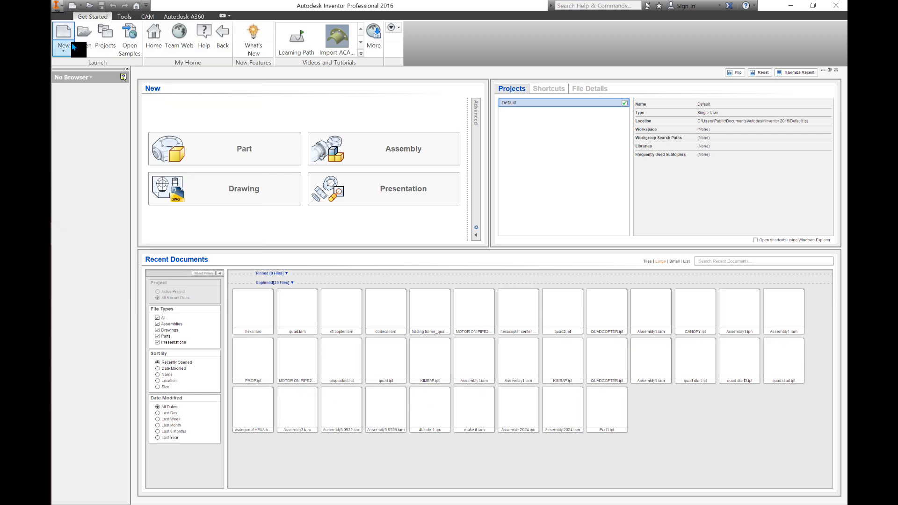
# Step: Create a new part file from the Metric Standard (mm).ipt template
pyautogui.click(74, 46)
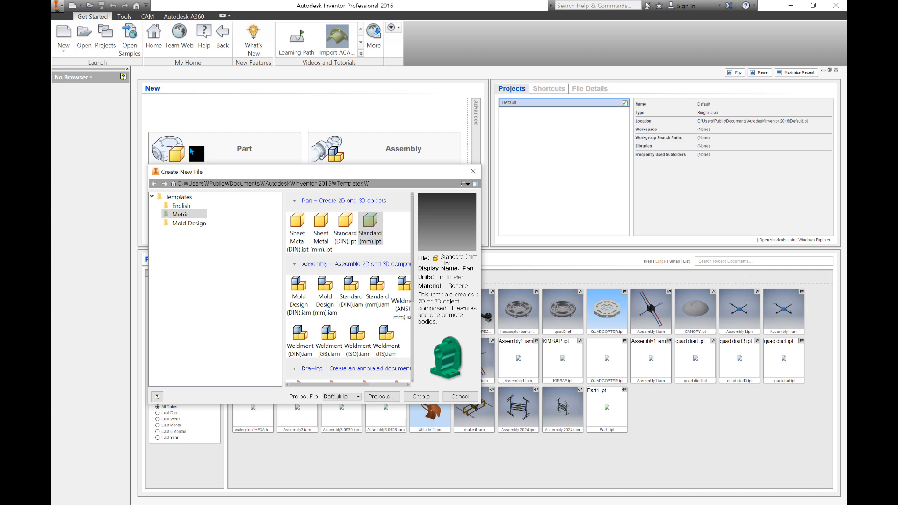
pyautogui.click(178, 198)
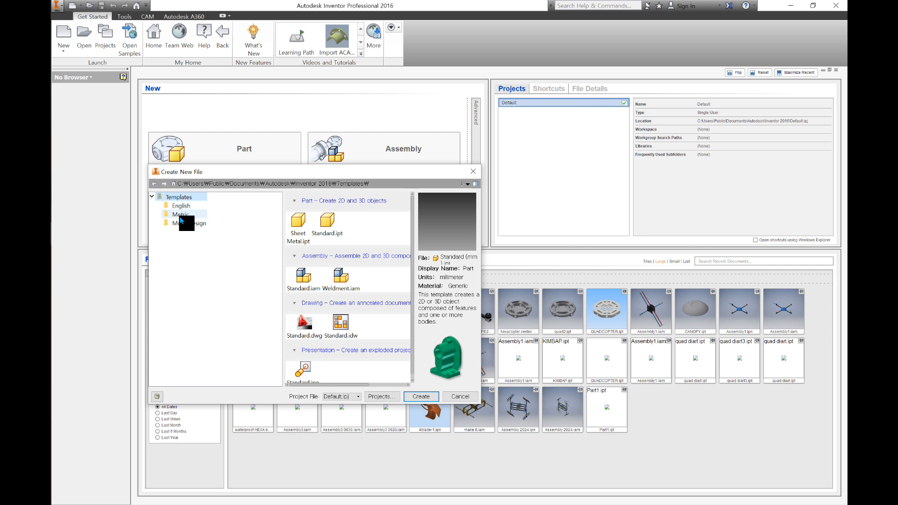
pyautogui.click(180, 215)
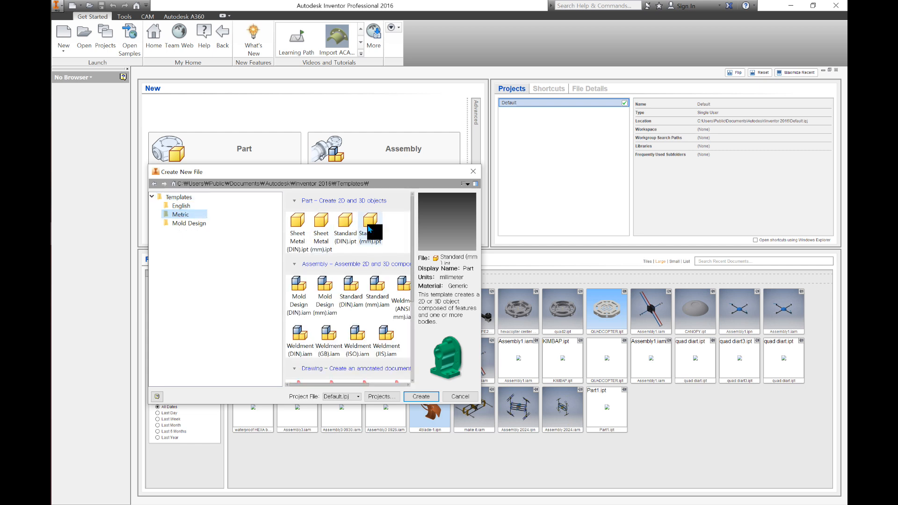
pyautogui.click(370, 240)
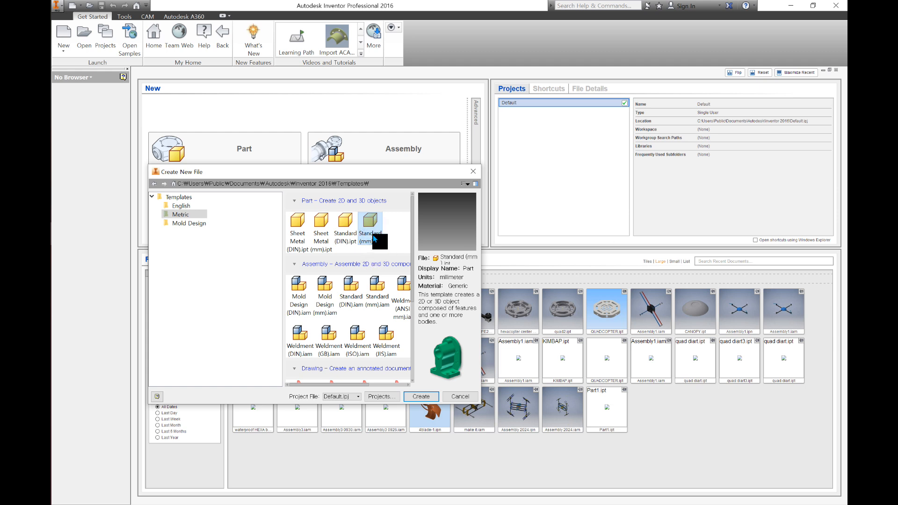
pyautogui.click(423, 398)
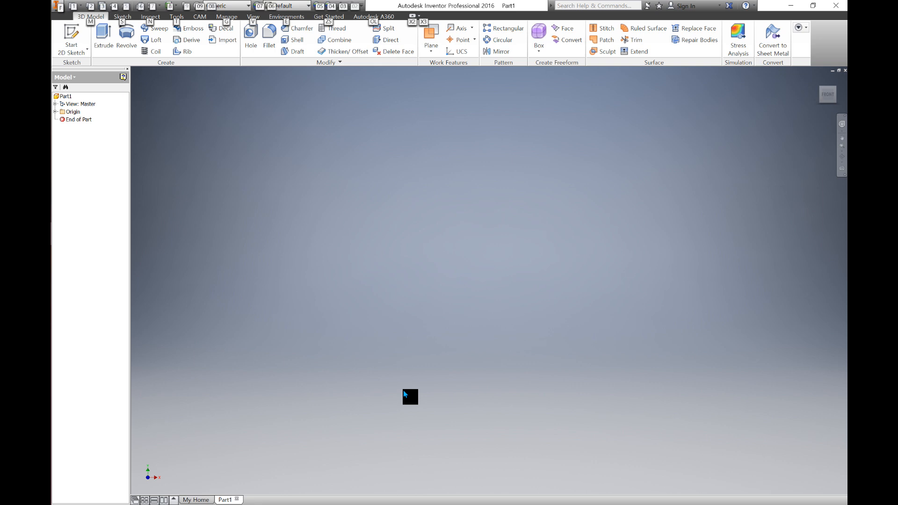
# Step: Start a 2D sketch on the horizontal XZ origin plane
pyautogui.click(79, 54)
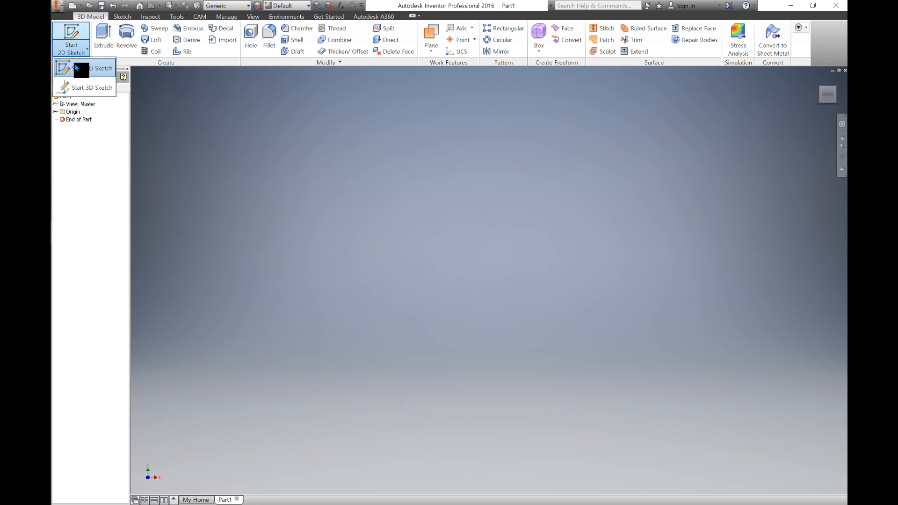
pyautogui.click(75, 73)
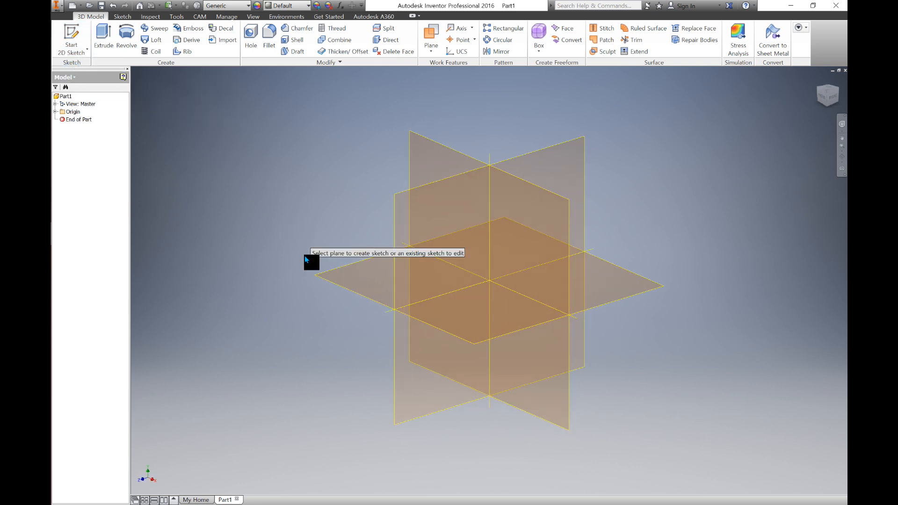
pyautogui.click(359, 285)
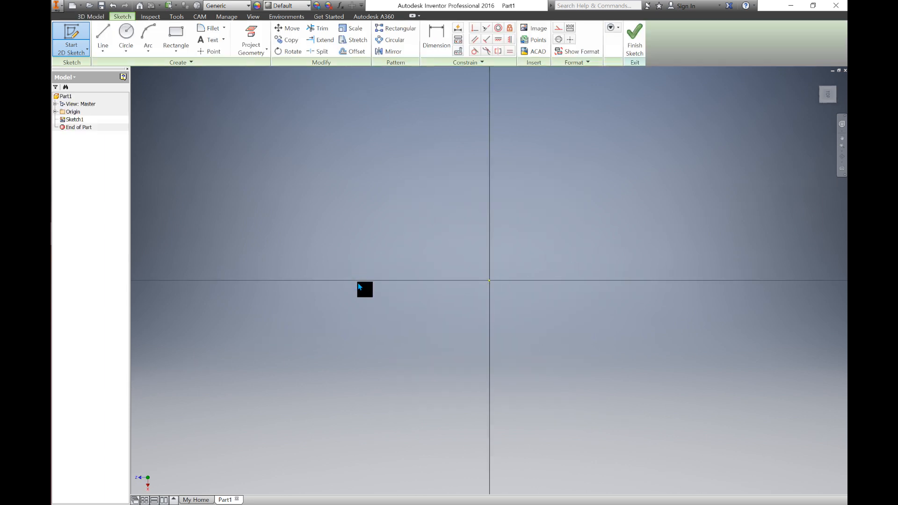
# Step: Draw a 160 mm line from the sketch origin along the horizontal axis in the positive Z direction
pyautogui.click(102, 40)
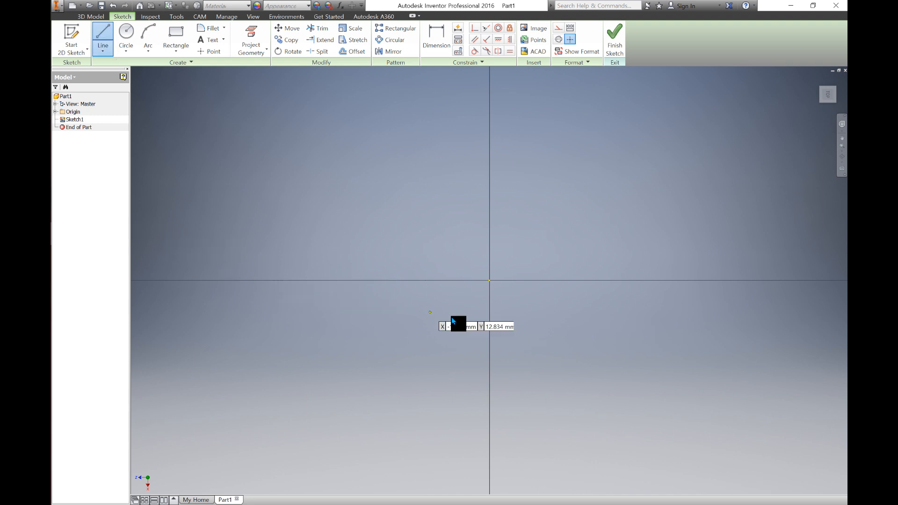
pyautogui.click(489, 281)
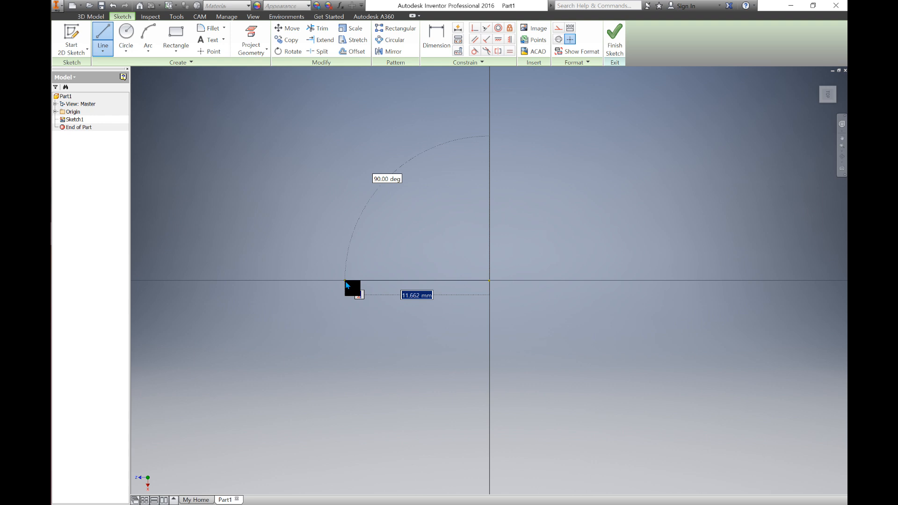
pyautogui.write('50')
pyautogui.press('Return')
pyautogui.write('160')
pyautogui.press('Return')
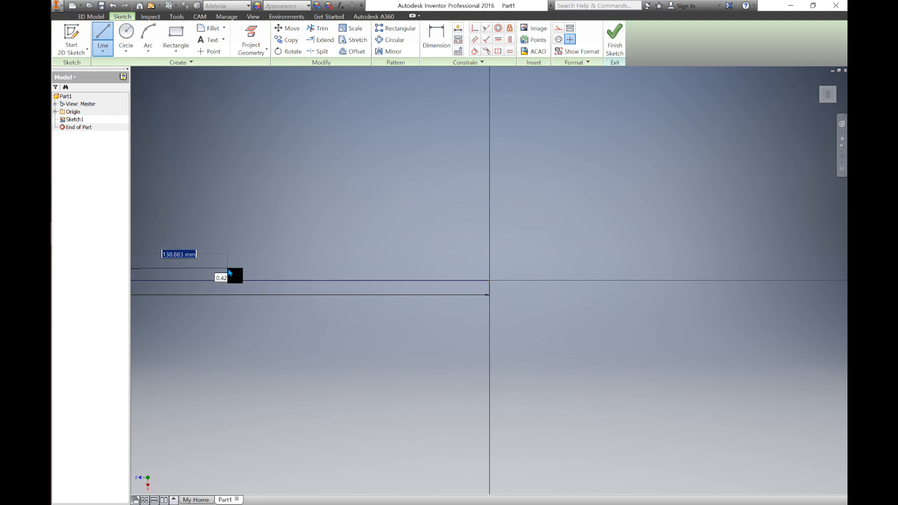
# Step: Draw a 32 mm line perpendicular to the 160 mm baseline, going up from its far end
pyautogui.moveTo(224, 267); pyautogui.dragTo(494, 268, button='middle')
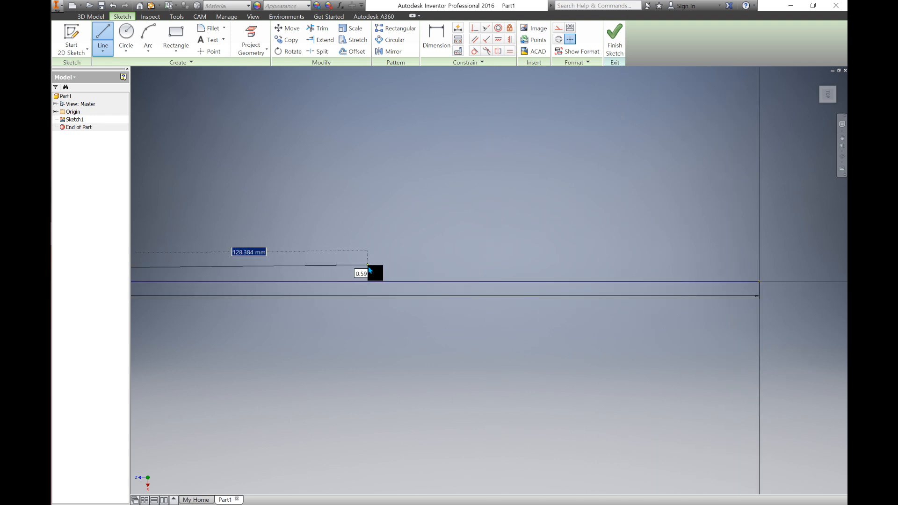
pyautogui.scroll(-6, 369, 266)
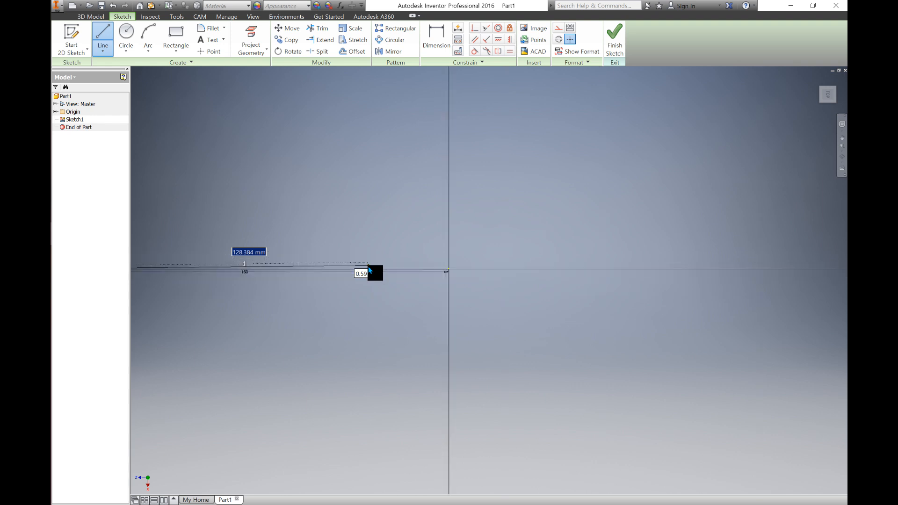
pyautogui.scroll(-2, 368, 267)
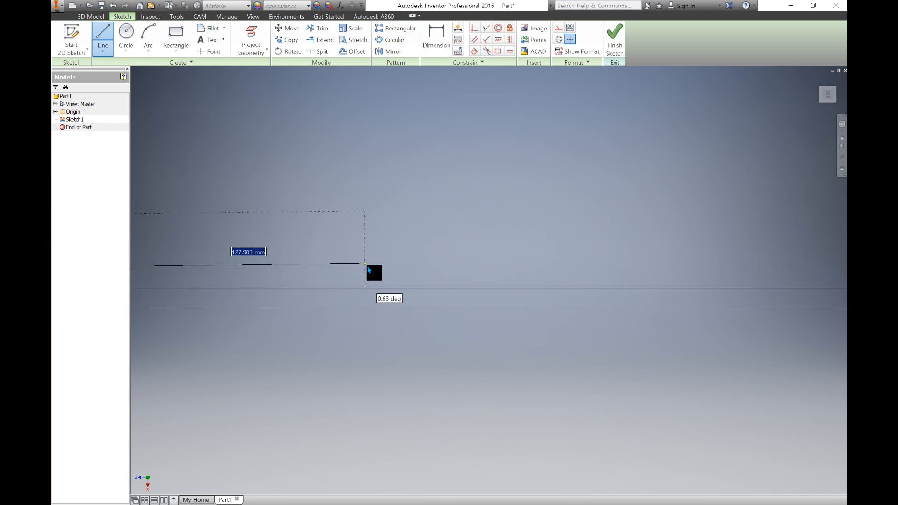
pyautogui.scroll(-2, 369, 264)
pyautogui.scroll(2, 369, 263)
pyautogui.scroll(-2, 369, 263)
pyautogui.moveTo(204, 249)
pyautogui.mouseDown(button='middle')
pyautogui.moveTo(291, 241)
pyautogui.moveTo(283, 251)
pyautogui.mouseUp(button='middle')
pyautogui.scroll(3, 276, 256)
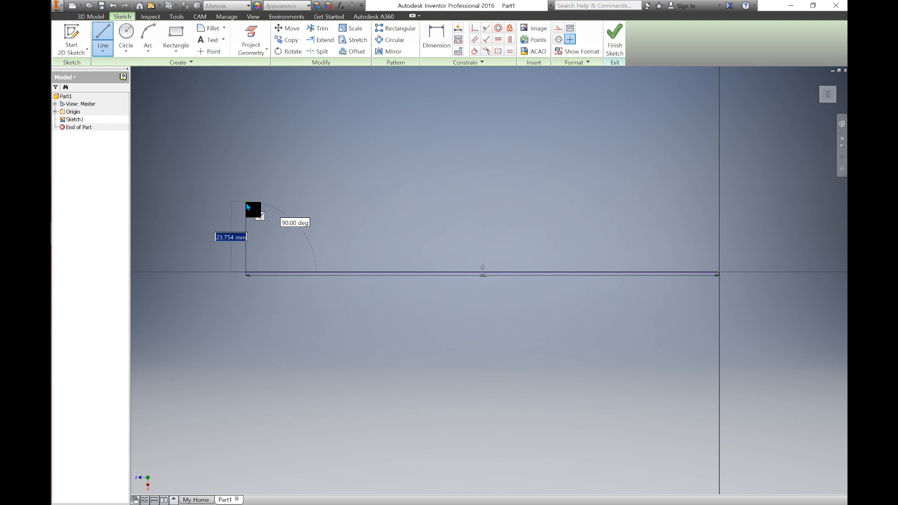
pyautogui.write('32')
pyautogui.press('Return')
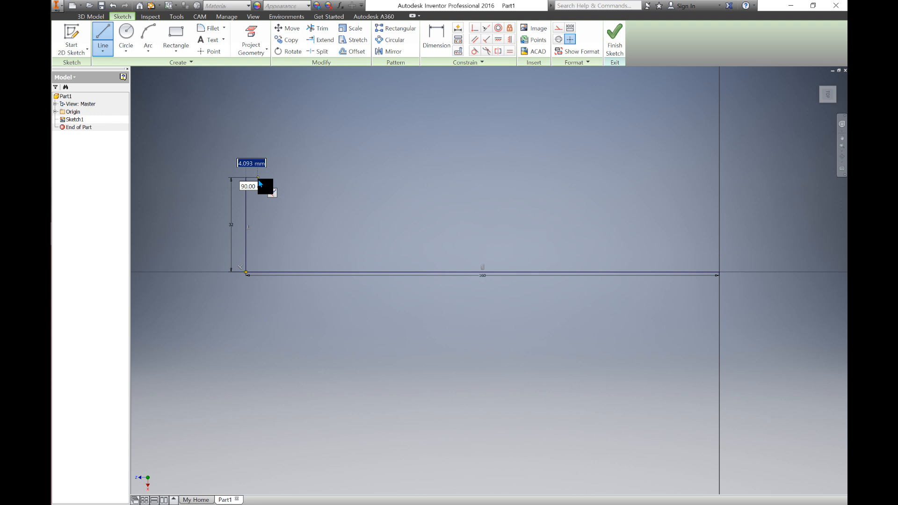
# Step: Complete the upright line into a closed rectangle 6 mm wide towards the origin and 32 mm high, standing on the baseline
pyautogui.write('6')
pyautogui.press('Return')
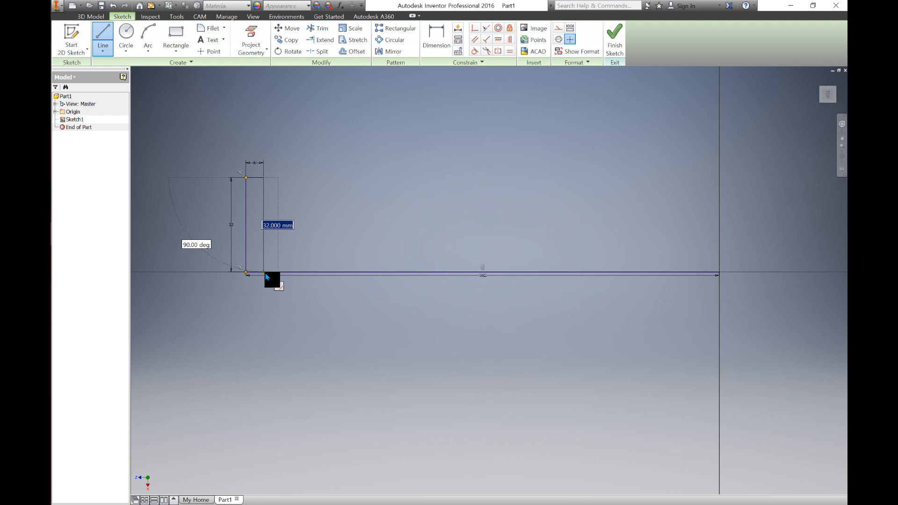
pyautogui.write('32')
pyautogui.press('Return')
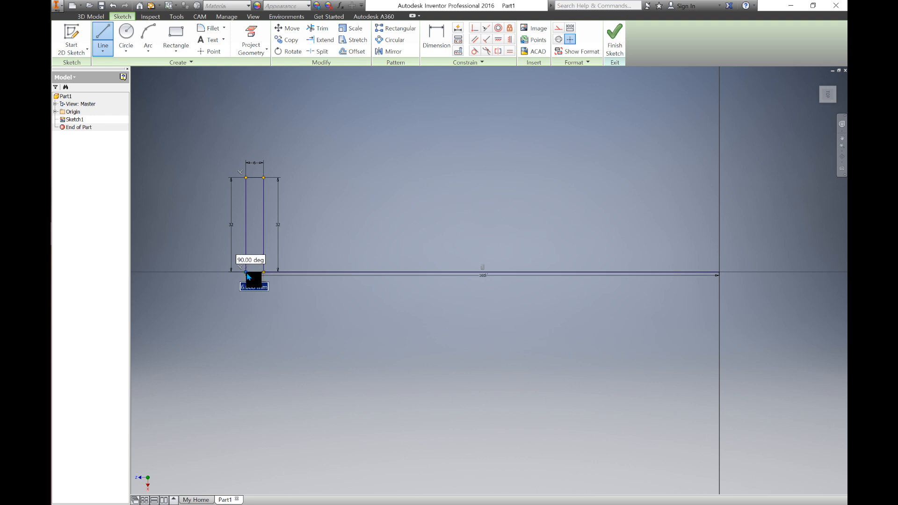
pyautogui.click(247, 273)
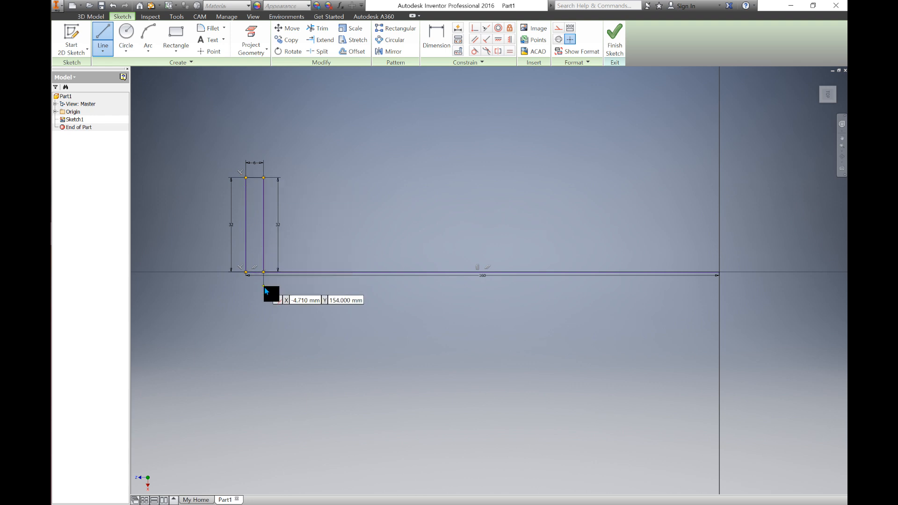
# Step: Draw a three-point arc with a 28 mm radius bulging outward between the ends of the rectangle's outer side
pyautogui.click(152, 35)
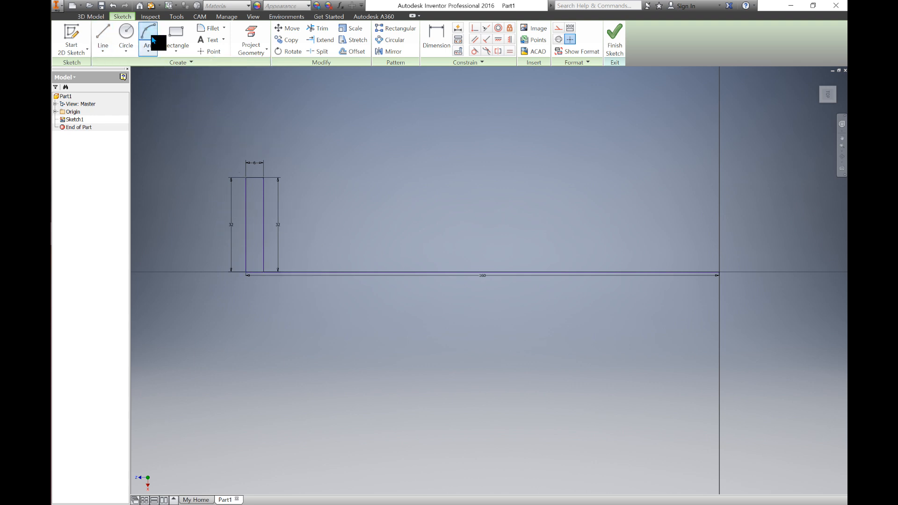
pyautogui.click(246, 178)
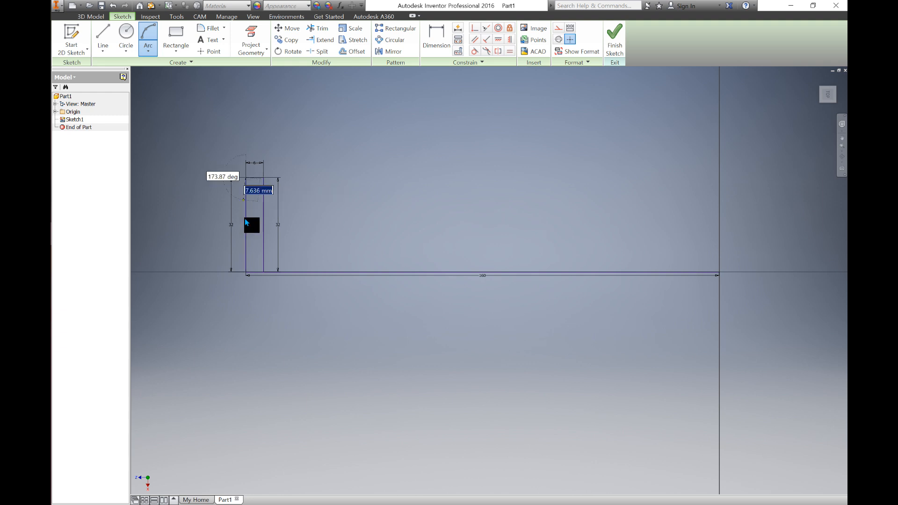
pyautogui.click(246, 273)
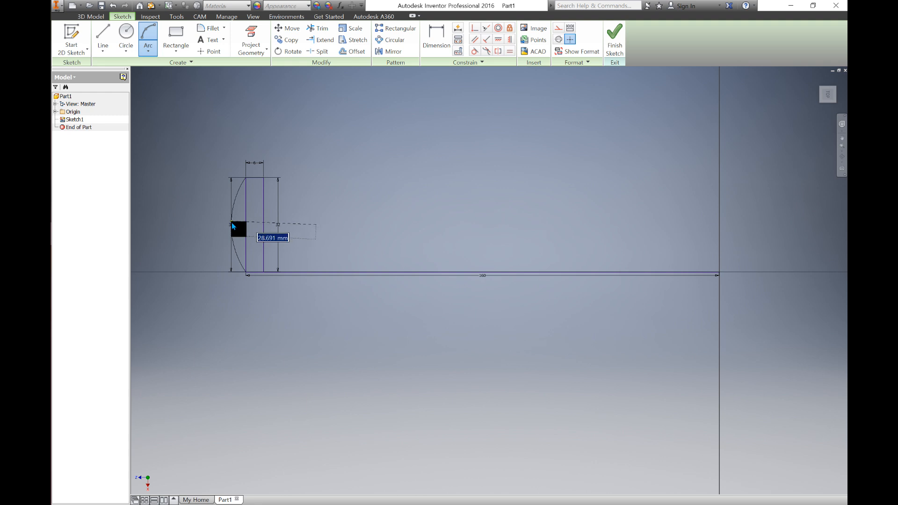
pyautogui.write('28')
pyautogui.press('Return')
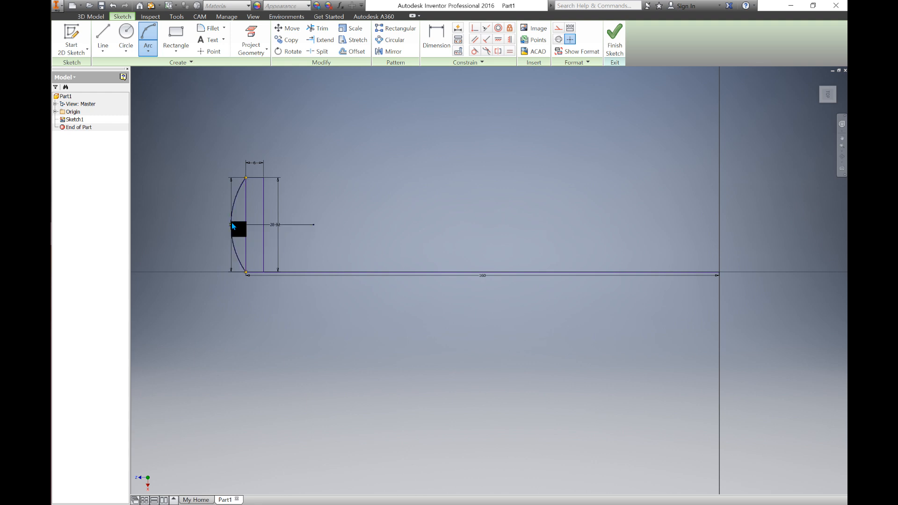
pyautogui.scroll(-3, 241, 209)
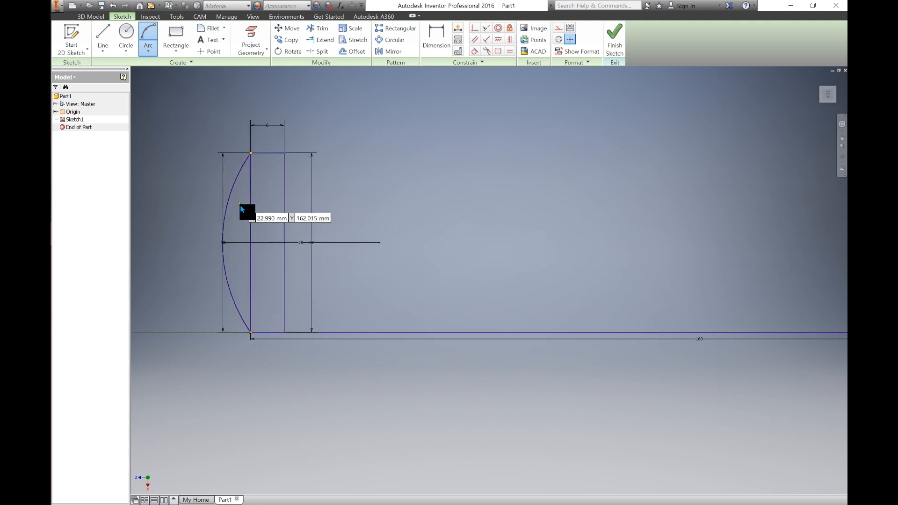
pyautogui.press('Escape')
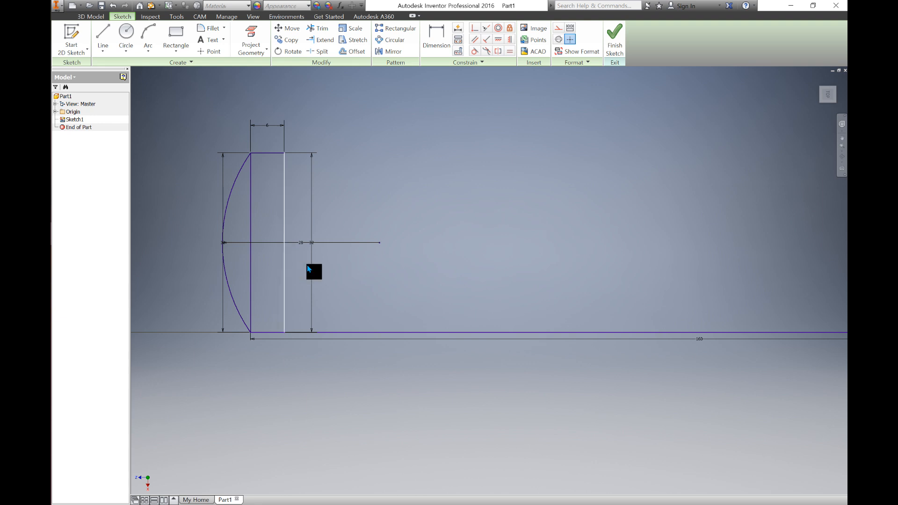
# Step: Delete the dimensions of the arc radius, the rectangle's width and height, and the baseline's length
pyautogui.moveTo(337, 270); pyautogui.dragTo(305, 216)
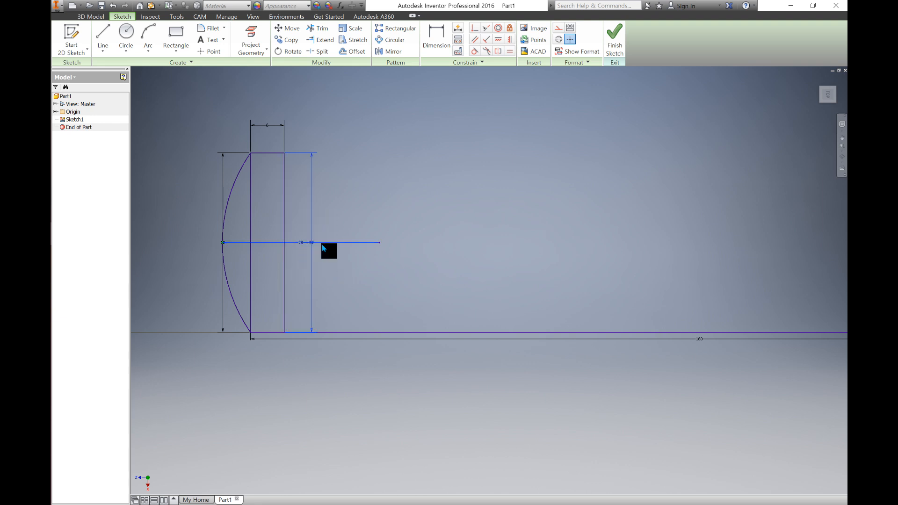
pyautogui.moveTo(333, 271); pyautogui.dragTo(305, 220)
pyautogui.press('Delete')
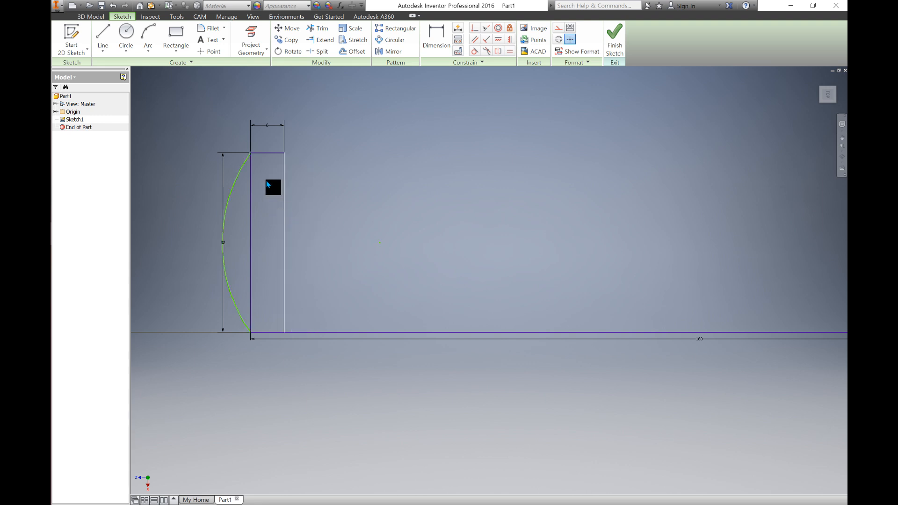
pyautogui.moveTo(298, 113); pyautogui.dragTo(238, 164)
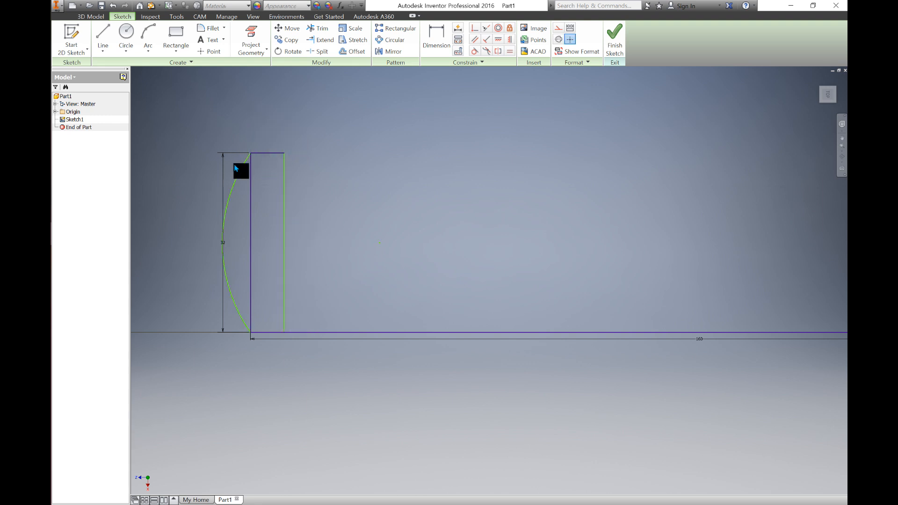
pyautogui.press('Delete')
pyautogui.moveTo(327, 363); pyautogui.dragTo(292, 337)
pyautogui.press('Delete')
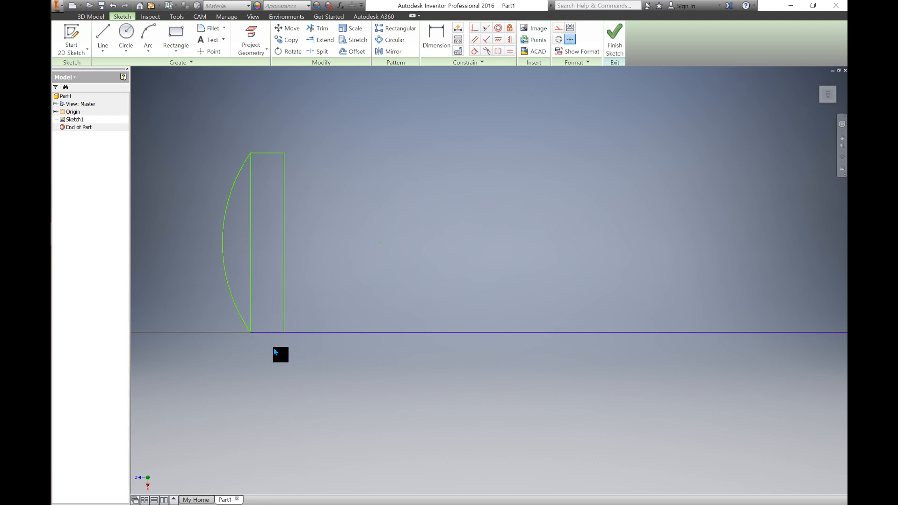
# Step: Draw a 46 mm line along the baseline from the rectangle's lower inner corner towards the origin
pyautogui.scroll(2, 268, 349)
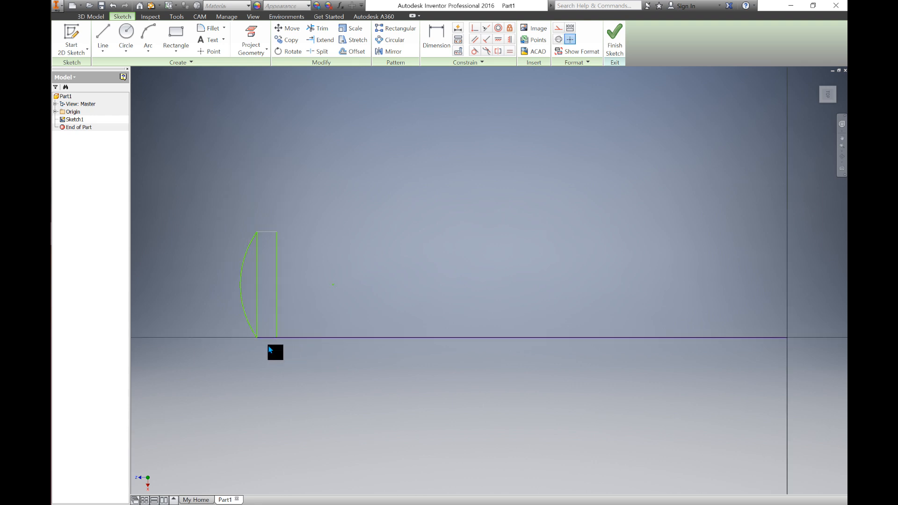
pyautogui.click(102, 32)
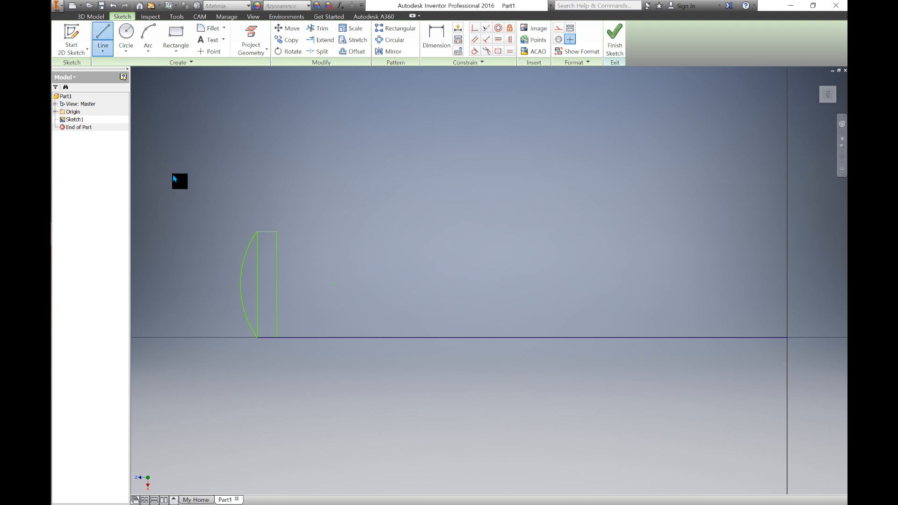
pyautogui.click(278, 338)
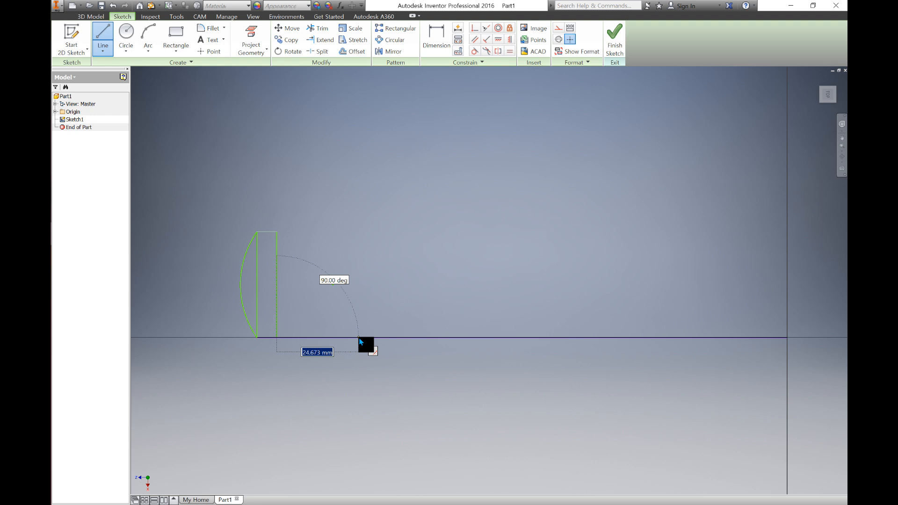
pyautogui.write('46')
pyautogui.press('Return')
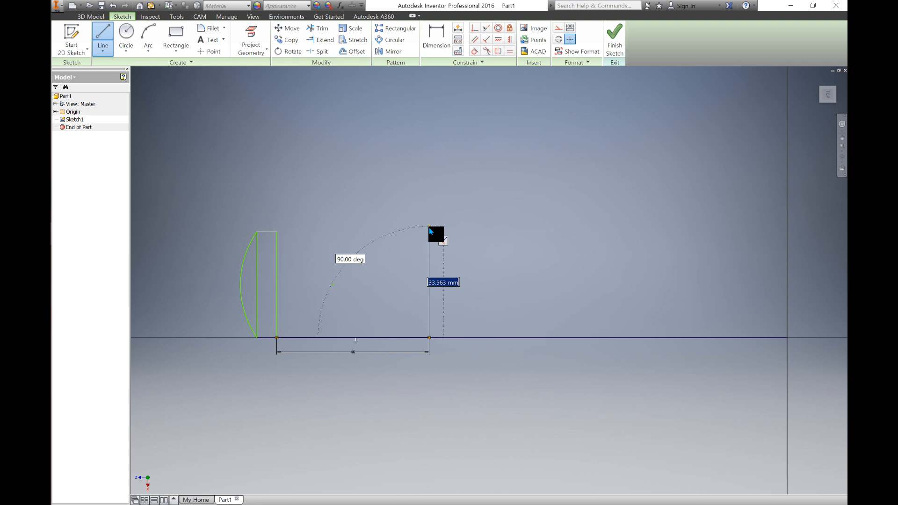
# Step: Complete a second closed rectangle 32 mm high and 10 mm wide towards the origin, standing on the baseline at the 46 mm line's end
pyautogui.write('32')
pyautogui.press('Return')
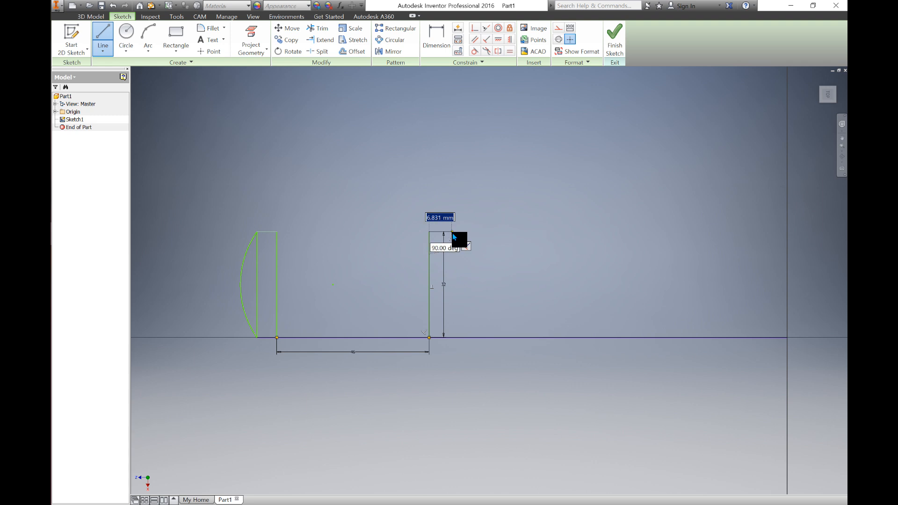
pyautogui.write('10')
pyautogui.press('Return')
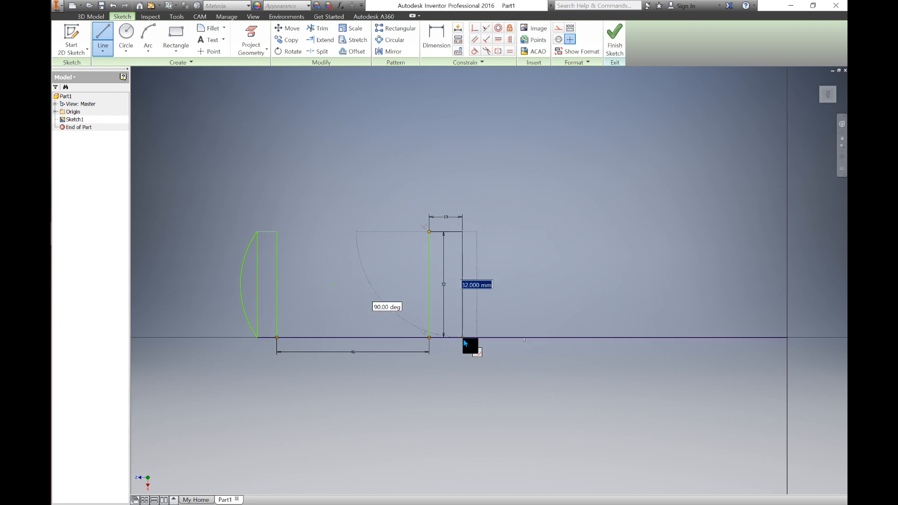
pyautogui.doubleClick(463, 337)
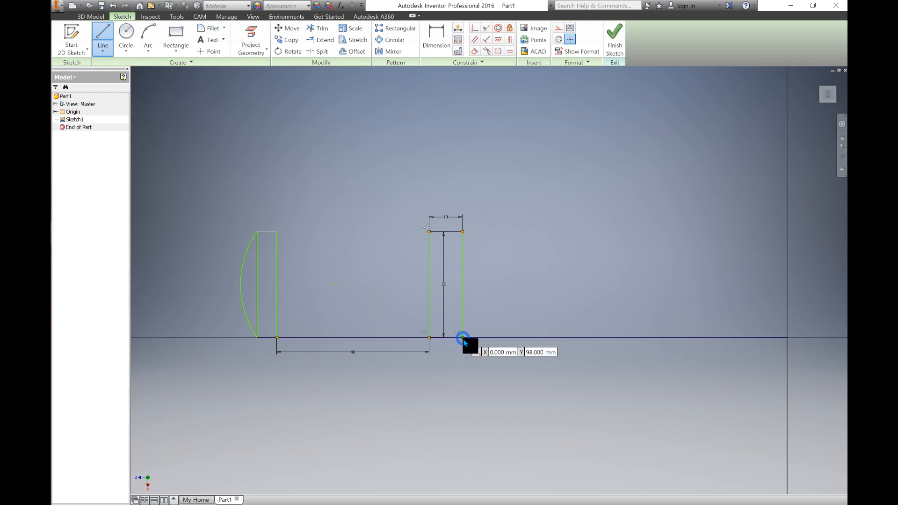
pyautogui.click(430, 338)
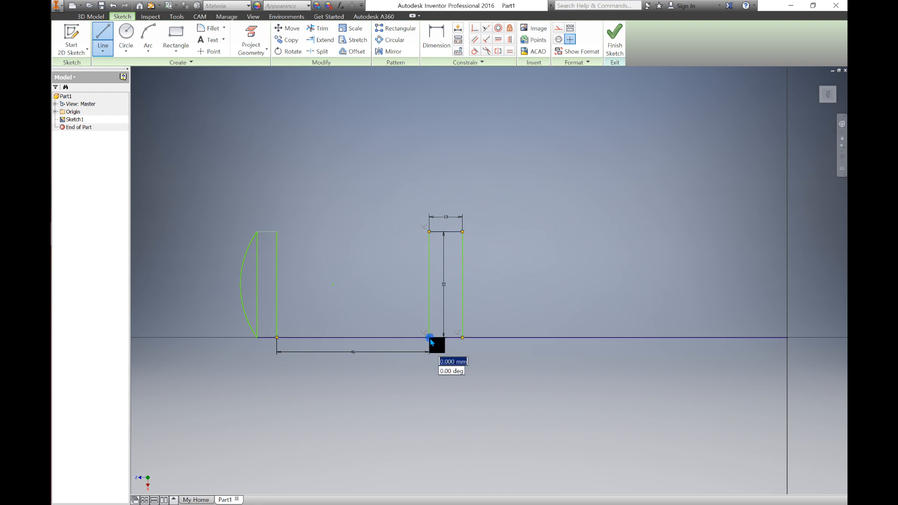
pyautogui.doubleClick(463, 337)
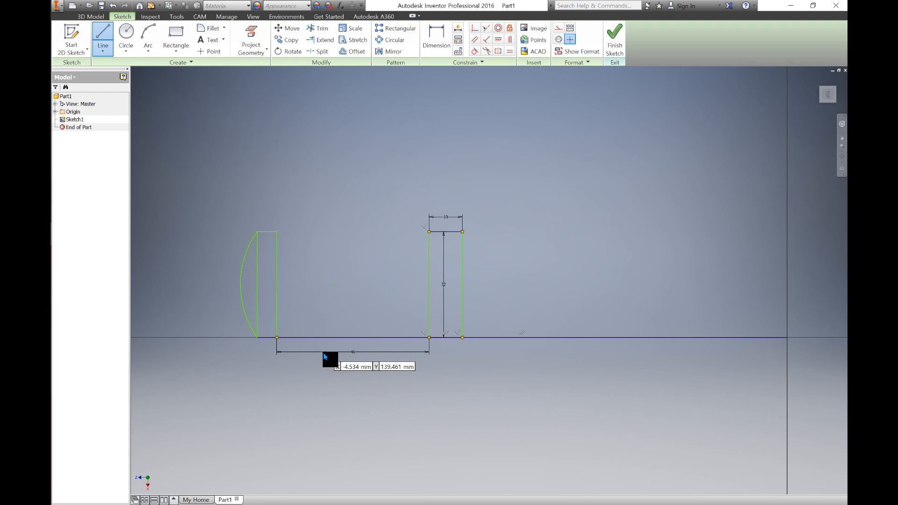
# Step: Draw a vertical line about 44 mm long upward from the baseline's end at the origin
pyautogui.scroll(3, 321, 351)
pyautogui.moveTo(483, 364); pyautogui.dragTo(360, 364, button='middle')
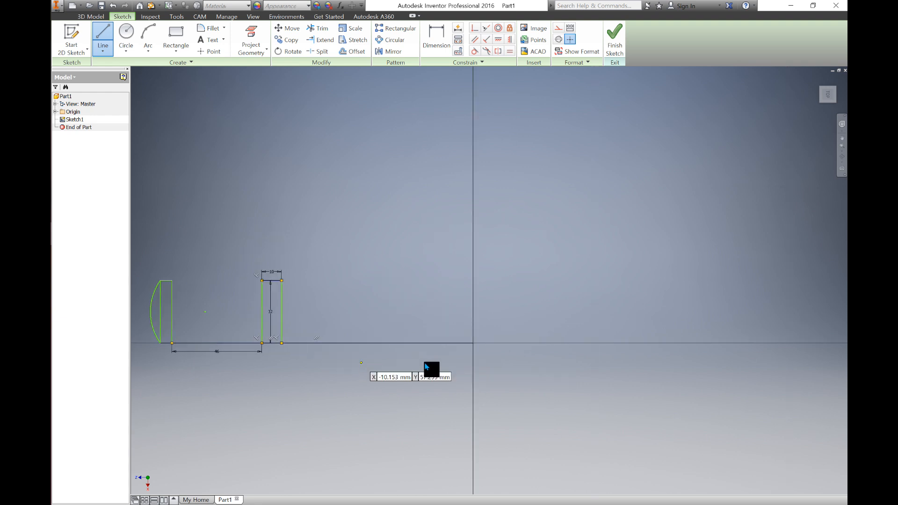
pyautogui.click(473, 343)
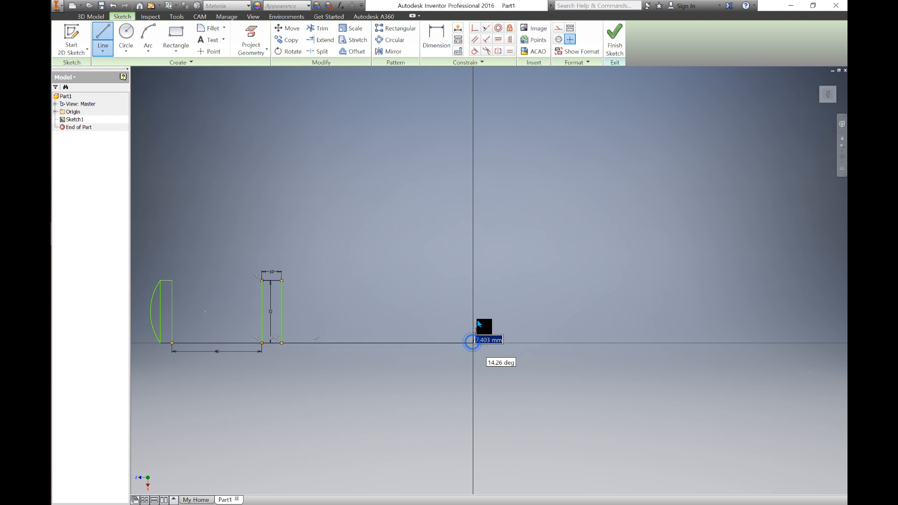
pyautogui.click(474, 257)
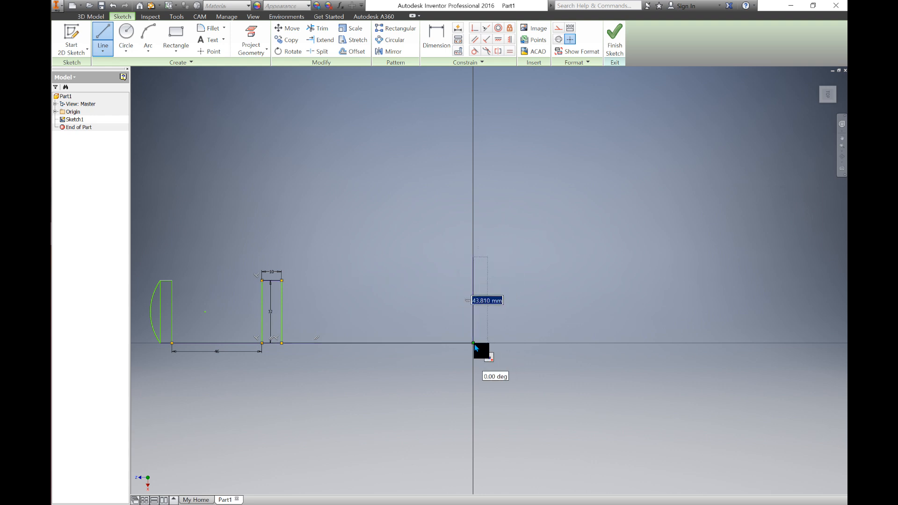
pyautogui.scroll(-3, 484, 351)
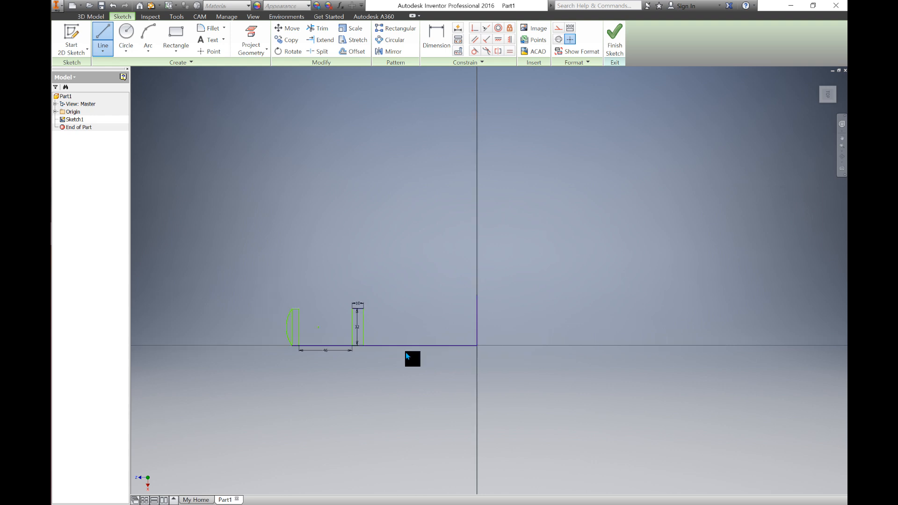
pyautogui.press('Escape')
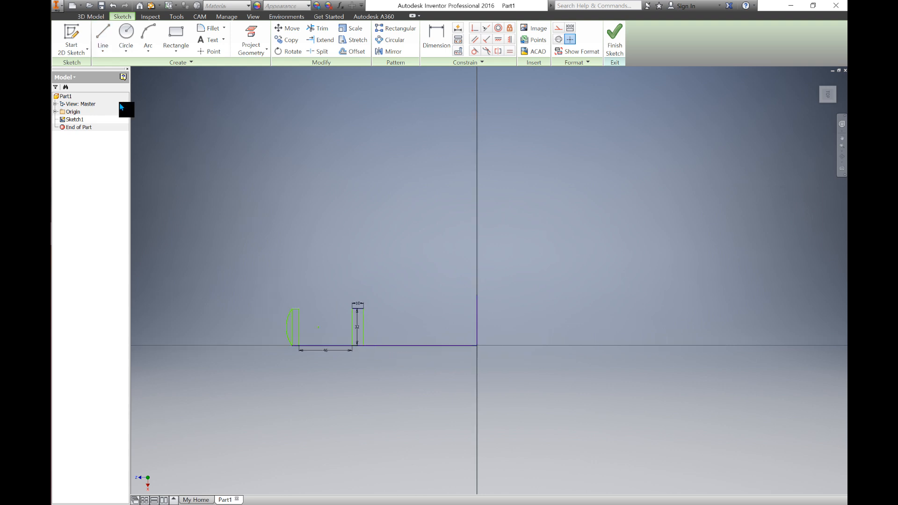
# Step: Start a Revolve with the arc segment, its adjoining narrow rectangle and the 10 mm wide rectangle as profiles
pyautogui.click(96, 17)
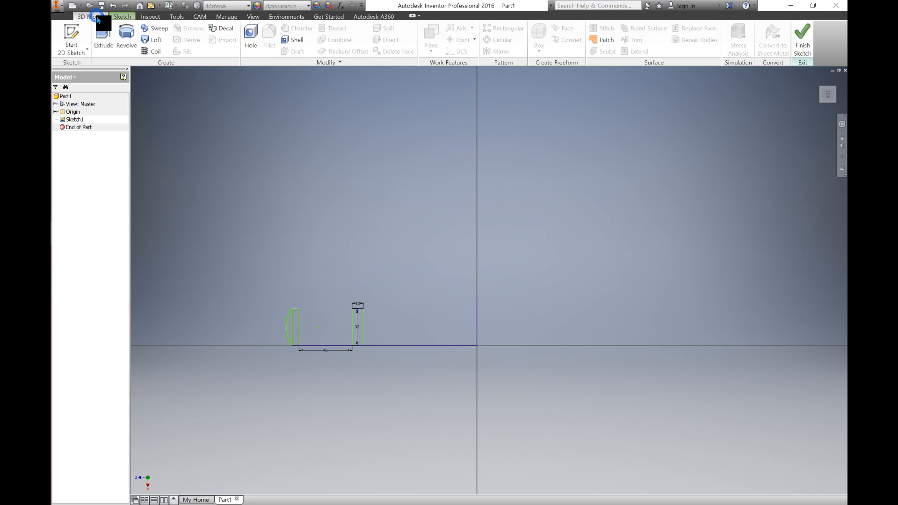
pyautogui.click(126, 49)
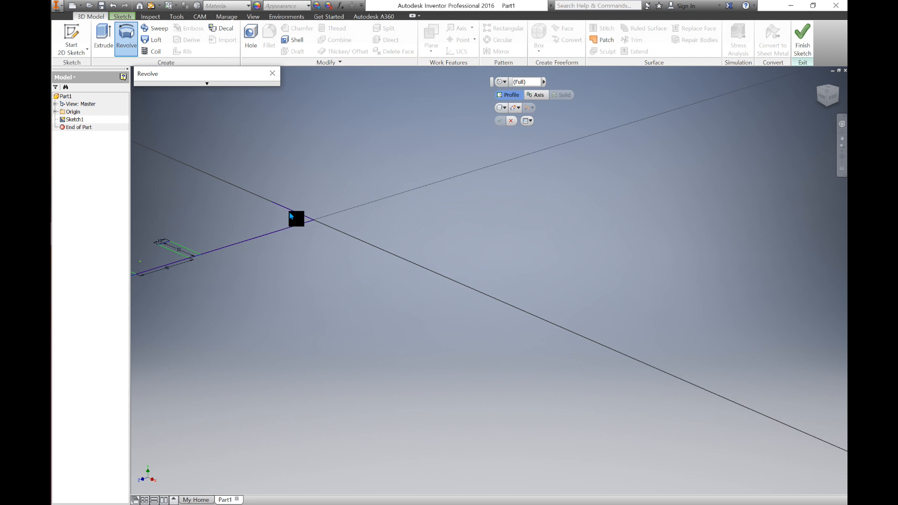
pyautogui.moveTo(243, 213); pyautogui.dragTo(364, 211, button='middle')
pyautogui.scroll(-3, 224, 268)
pyautogui.scroll(-3, 256, 272)
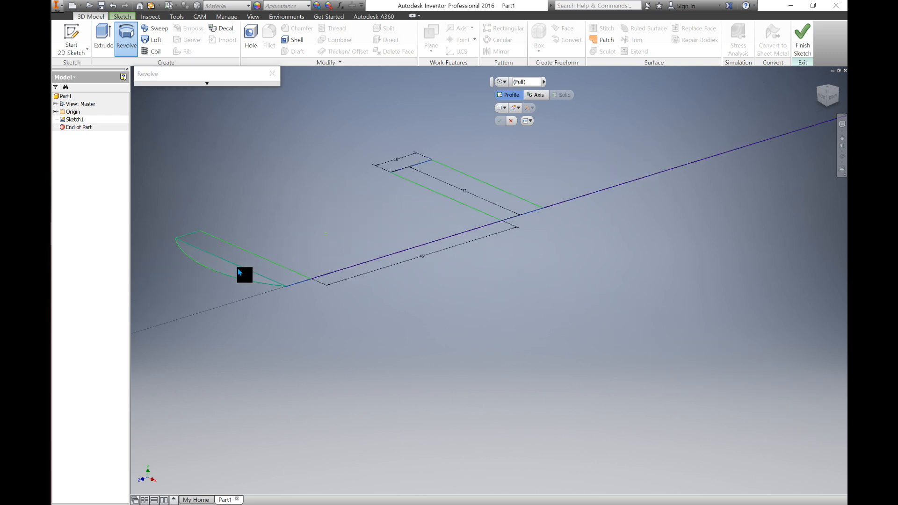
pyautogui.click(238, 268)
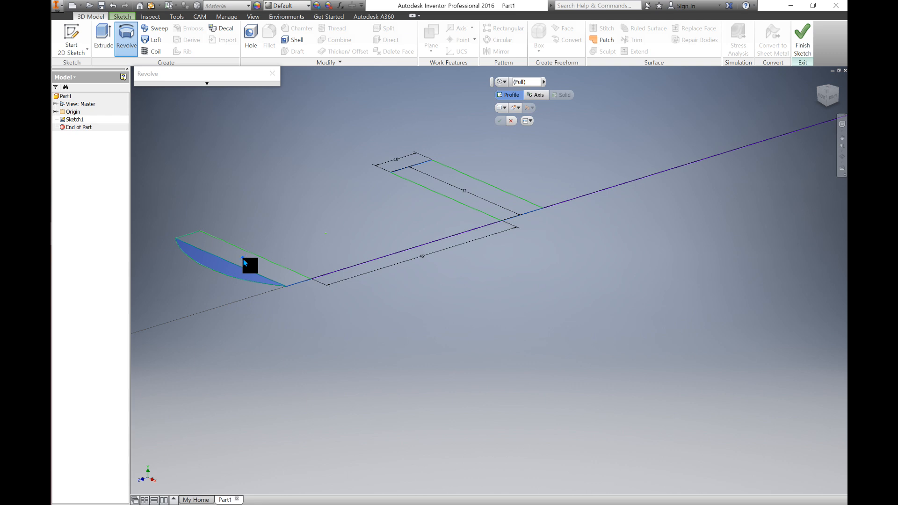
pyautogui.click(244, 263)
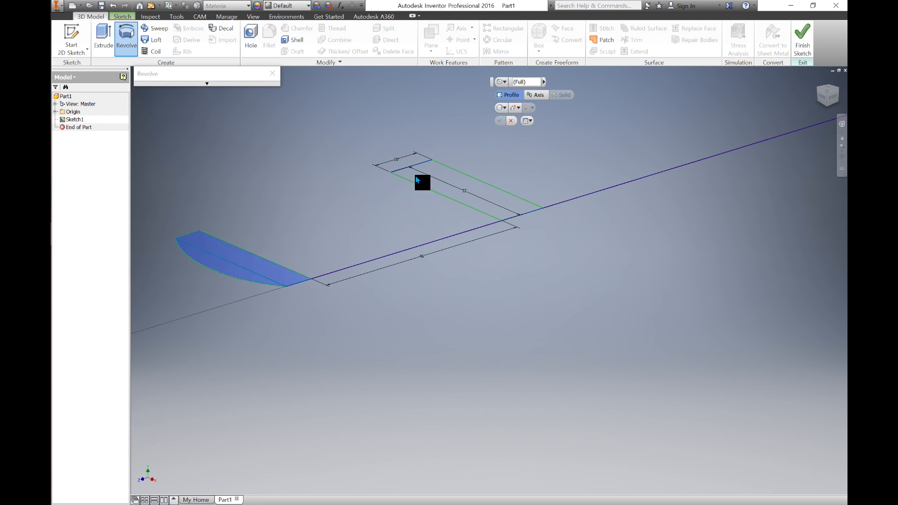
pyautogui.click(450, 187)
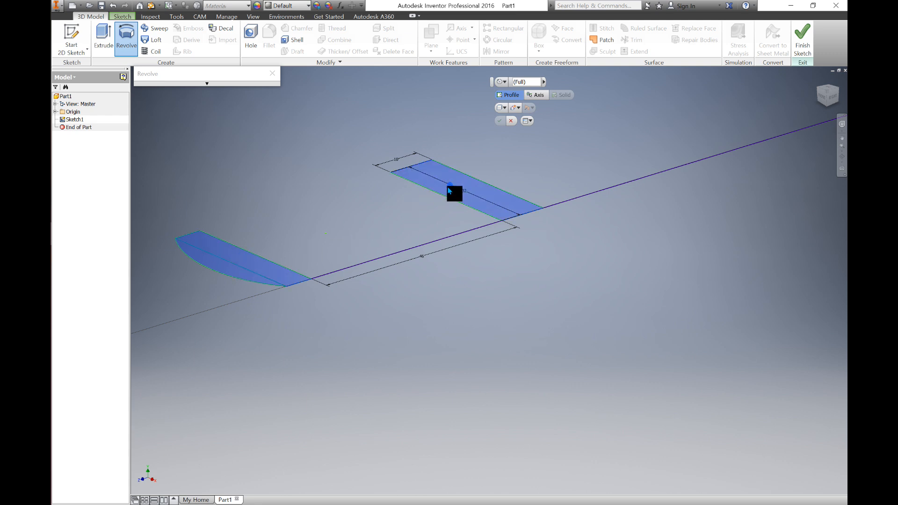
# Step: Set the line perpendicular to the baseline at the origin as the revolve axis
pyautogui.scroll(2, 330, 234)
pyautogui.moveTo(479, 245); pyautogui.dragTo(363, 317, button='middle')
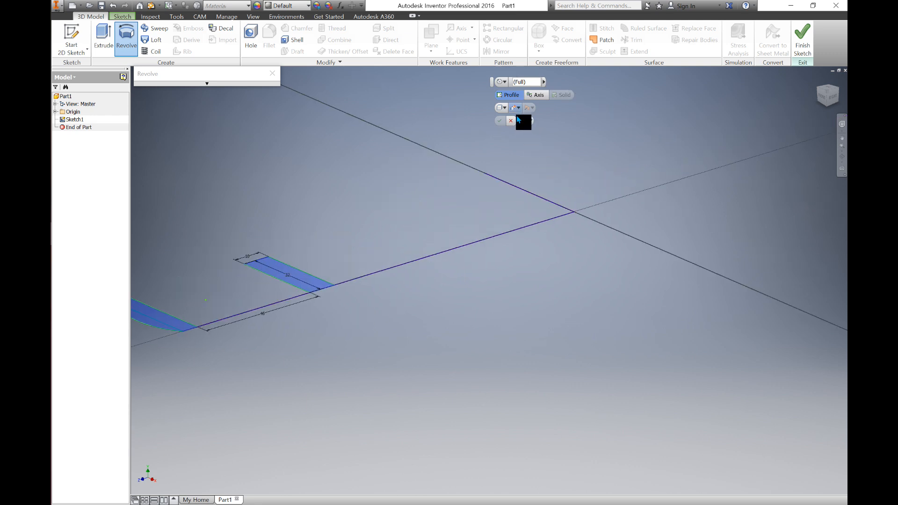
pyautogui.click(539, 96)
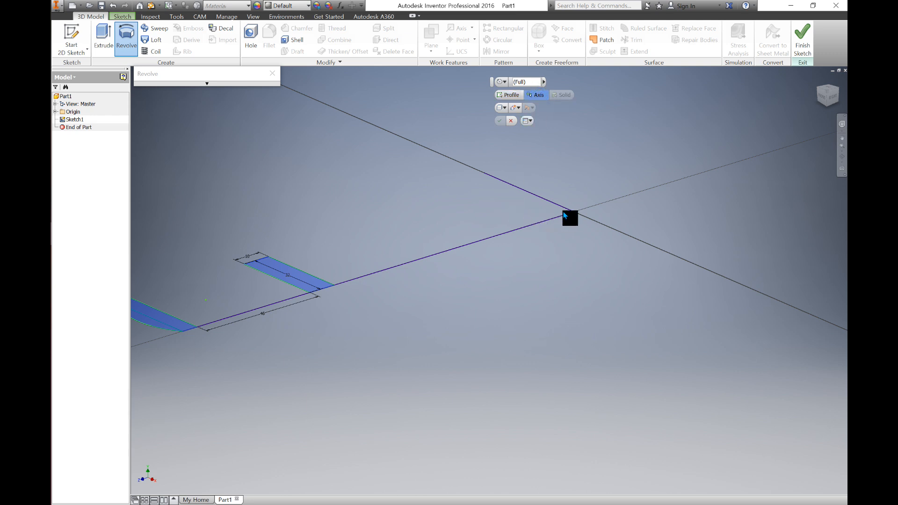
pyautogui.click(535, 196)
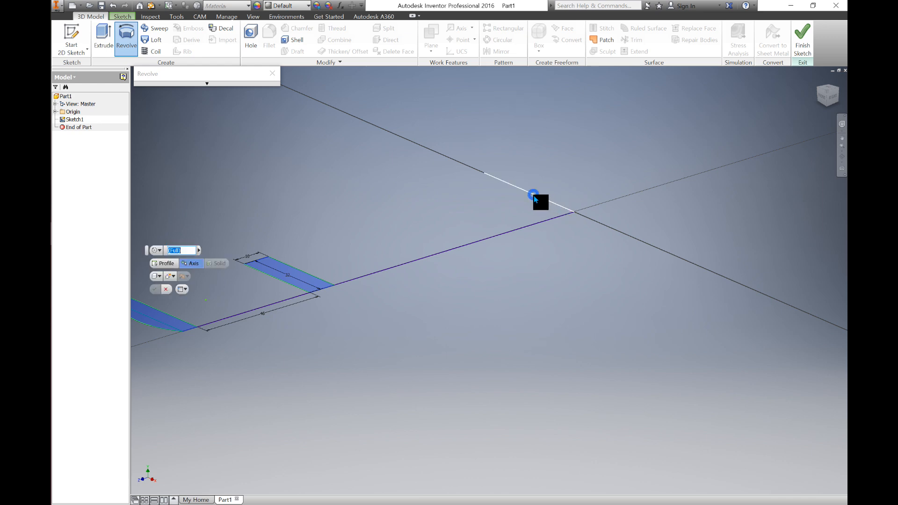
# Step: Set the revolve angle to 90 degrees and create the two curved segments
pyautogui.scroll(8, 487, 235)
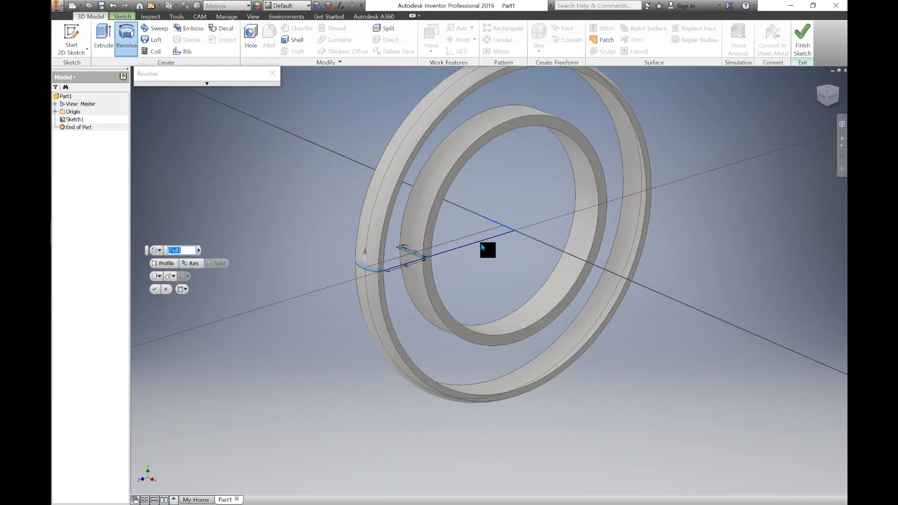
pyautogui.keyDown('shift'); pyautogui.moveTo(471, 238); pyautogui.dragTo(431, 194, button='middle'); pyautogui.keyUp('shift')
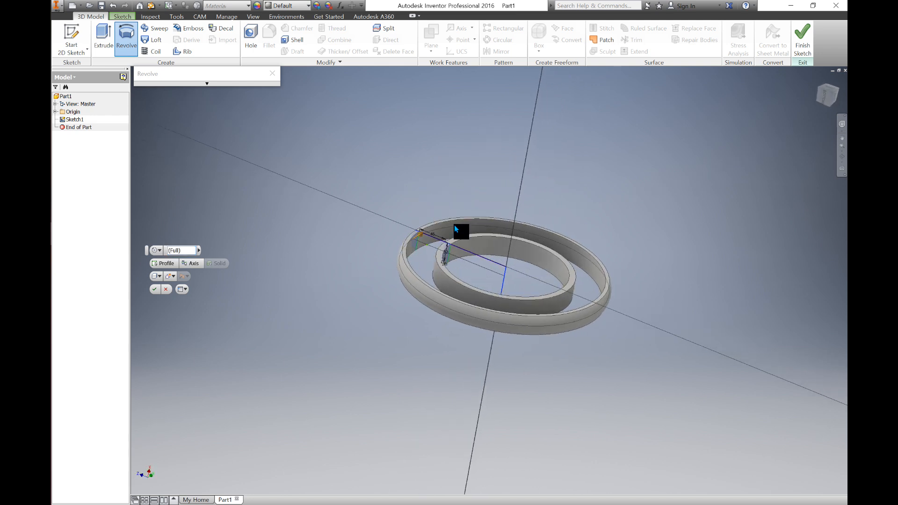
pyautogui.moveTo(491, 247); pyautogui.dragTo(380, 256, button='middle')
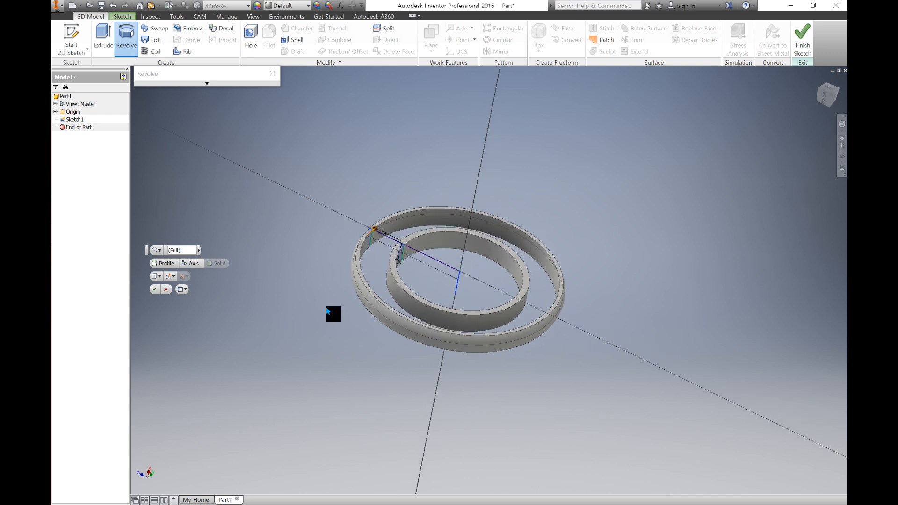
pyautogui.click(199, 254)
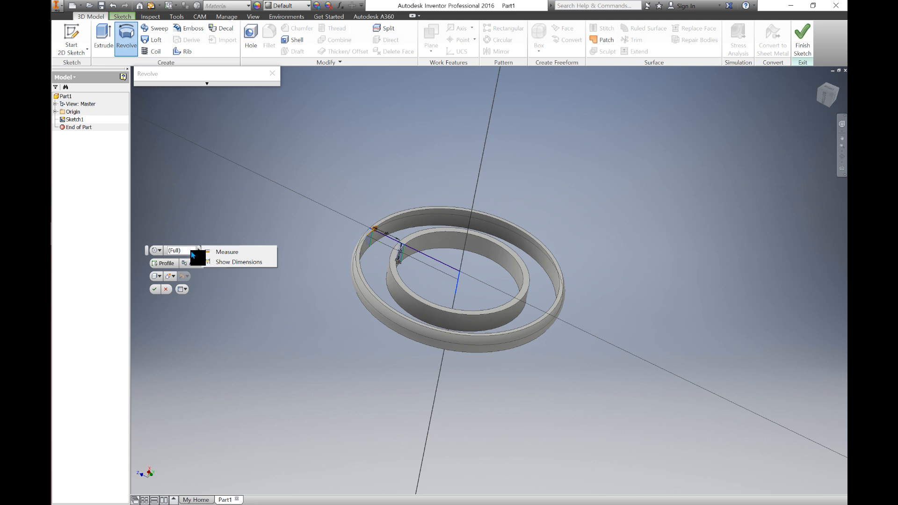
pyautogui.moveTo(191, 252); pyautogui.dragTo(138, 246)
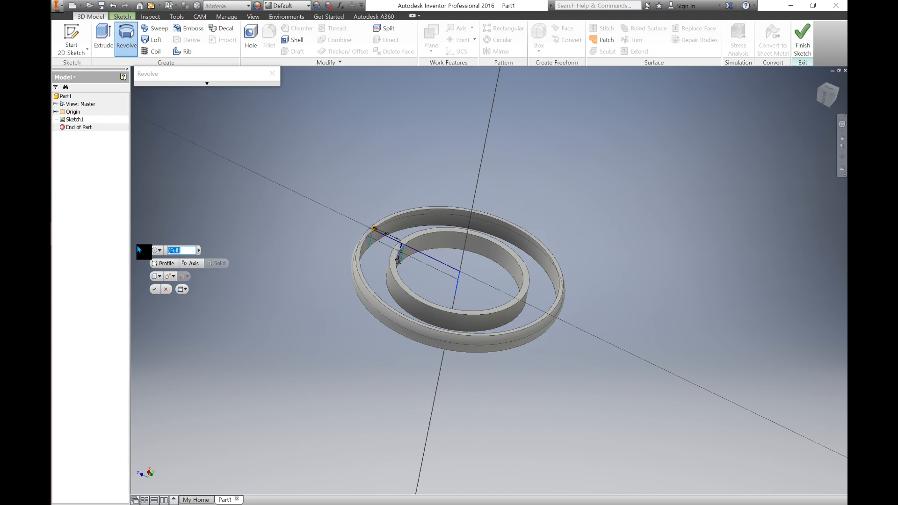
pyautogui.write('90')
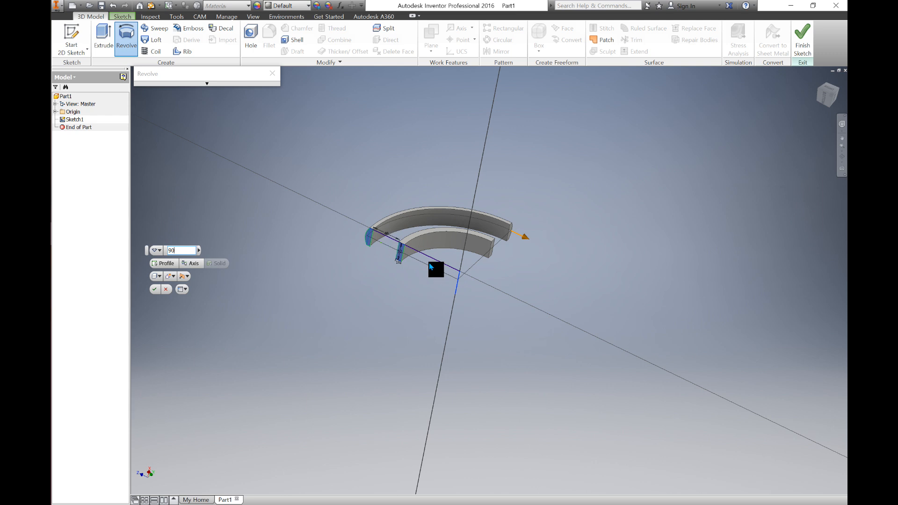
pyautogui.press('Return')
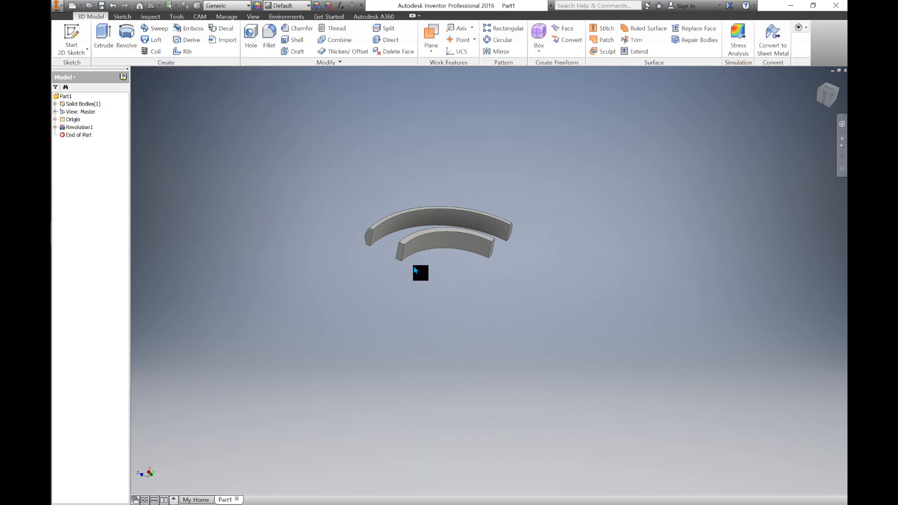
# Step: Start a new sketch on the flat curved side face of the outer ring segment
pyautogui.keyDown('shift'); pyautogui.moveTo(382, 275); pyautogui.dragTo(406, 260, button='middle'); pyautogui.keyUp('shift')
pyautogui.scroll(6, 400, 190)
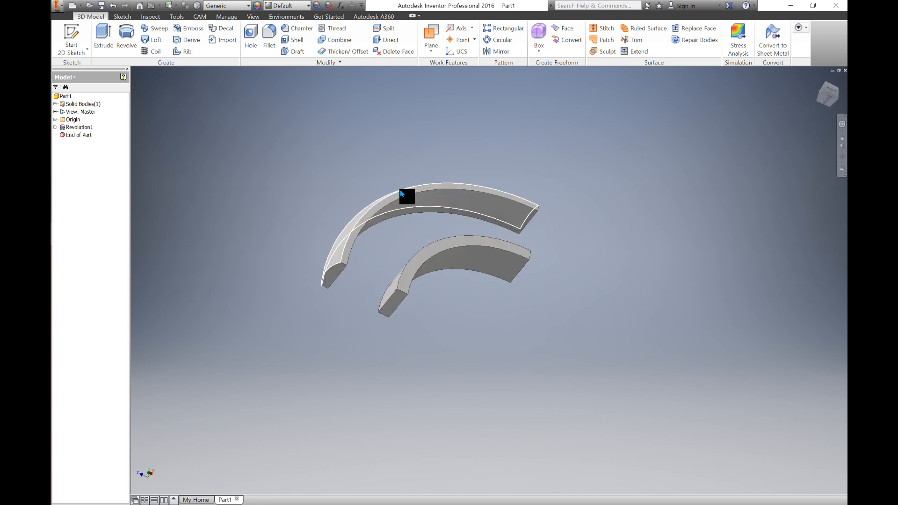
pyautogui.moveTo(408, 204)
pyautogui.keyDown('shift'); pyautogui.mouseDown(button='middle')
pyautogui.moveTo(421, 178)
pyautogui.moveTo(436, 206)
pyautogui.moveTo(412, 217)
pyautogui.mouseUp(button='middle'); pyautogui.keyUp('shift')
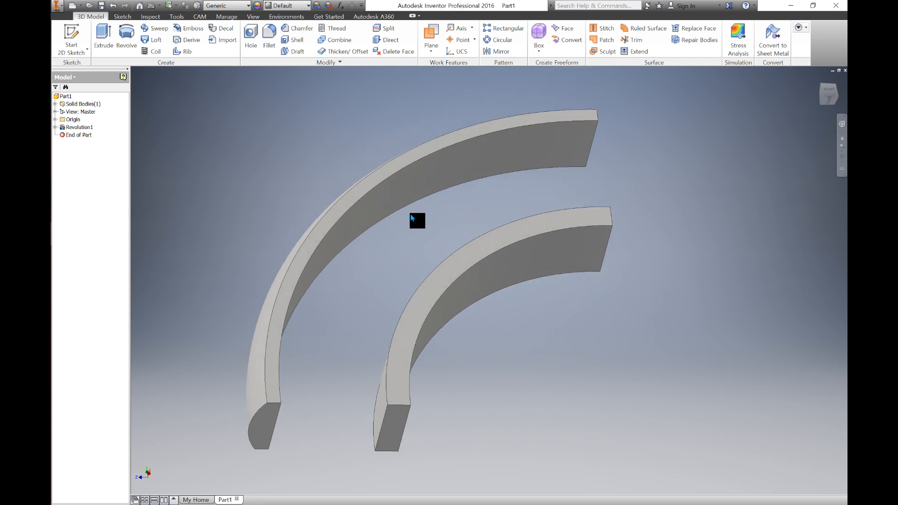
pyautogui.click(347, 204)
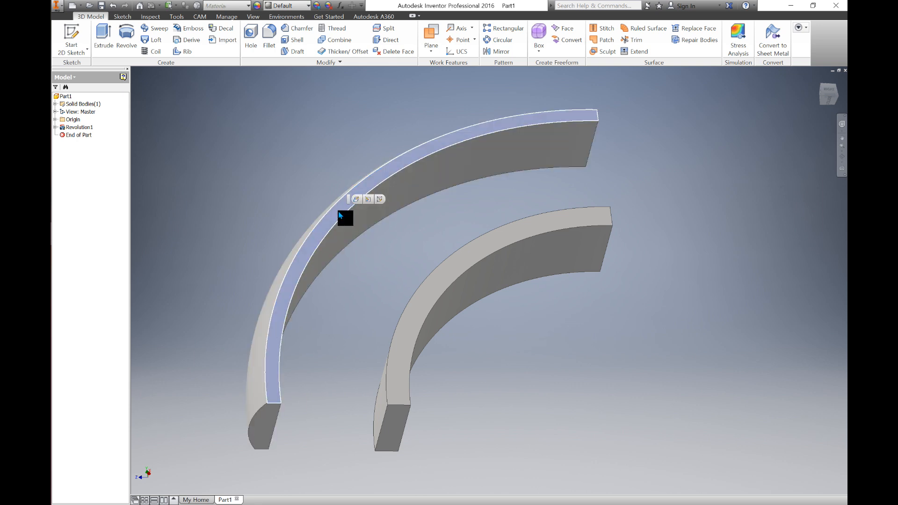
pyautogui.moveTo(338, 212)
pyautogui.press('s')
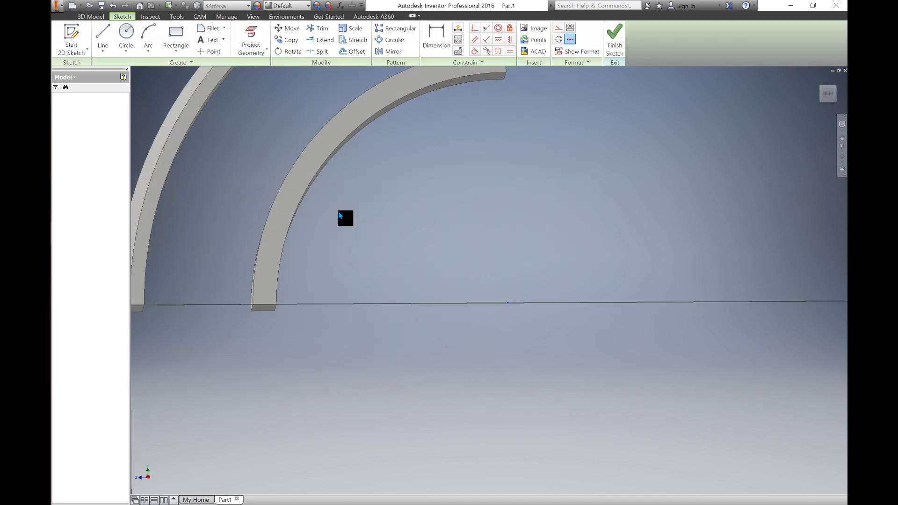
pyautogui.moveTo(330, 185)
pyautogui.mouseDown(button='middle')
pyautogui.moveTo(417, 291)
pyautogui.moveTo(452, 369)
pyautogui.mouseUp(button='middle')
pyautogui.moveTo(444, 218); pyautogui.dragTo(455, 243, button='middle')
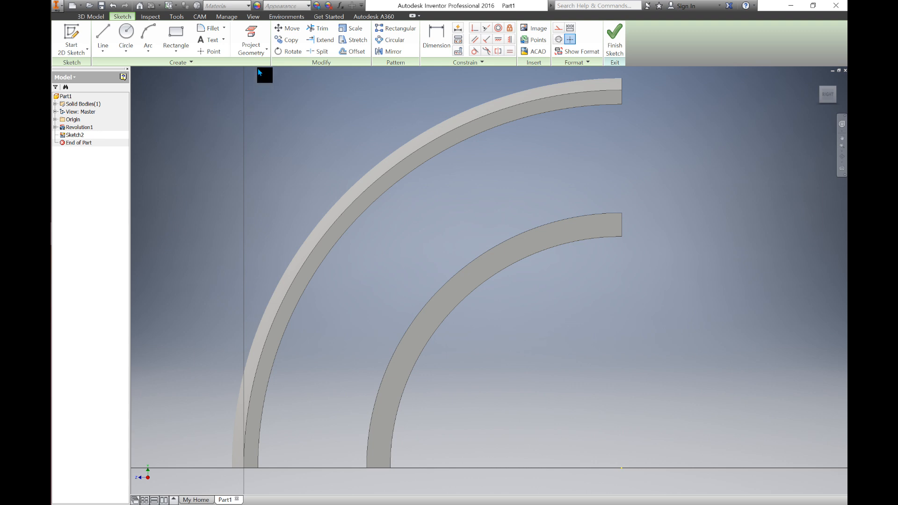
# Step: Project the outline of the outer ring segment's flat side face into the sketch
pyautogui.click(251, 54)
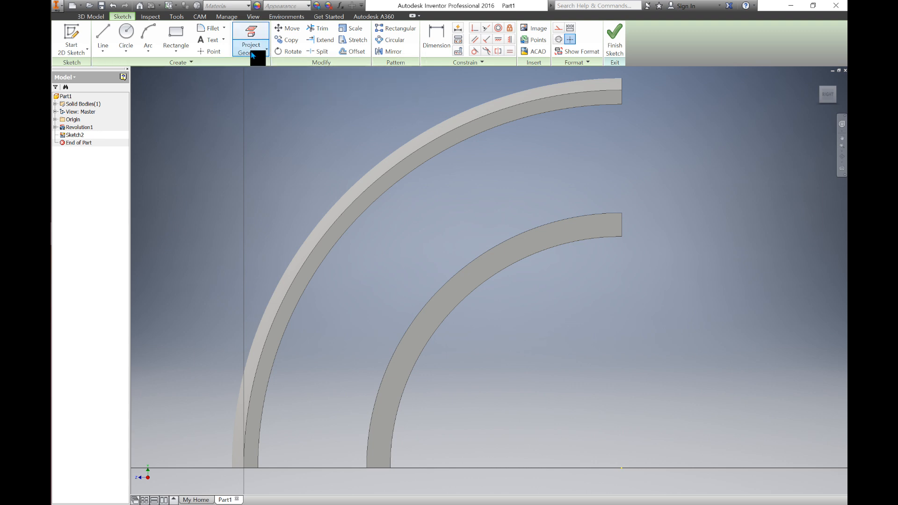
pyautogui.click(251, 54)
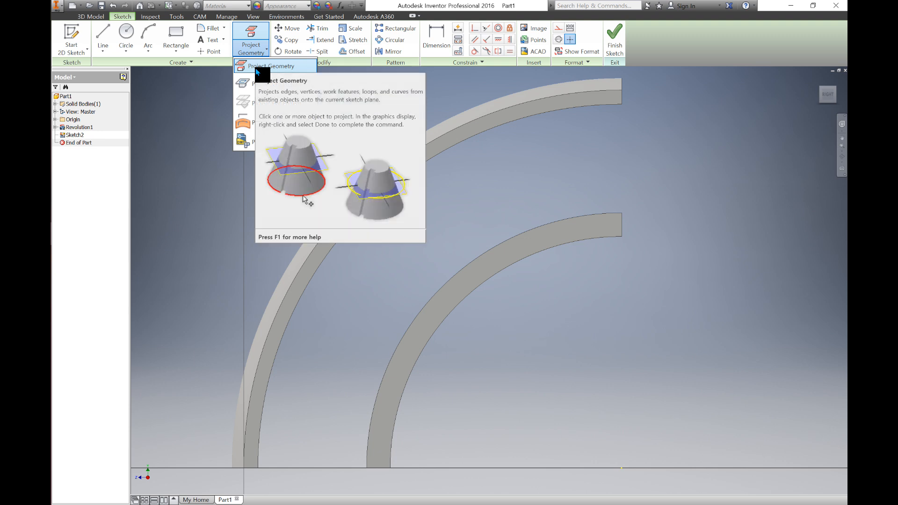
pyautogui.click(258, 72)
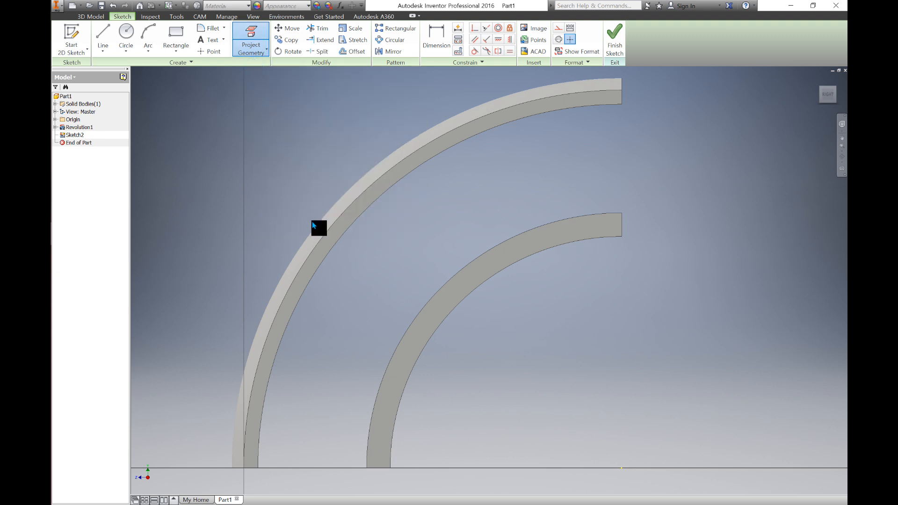
pyautogui.click(327, 243)
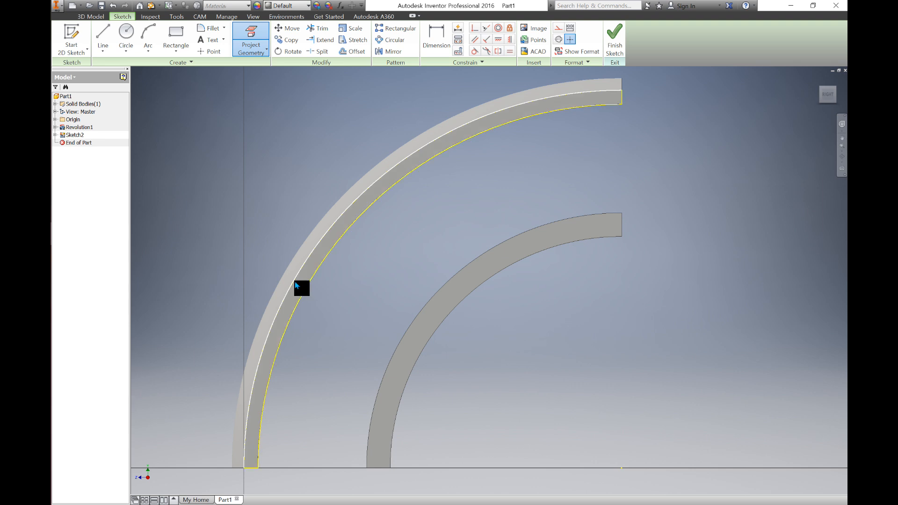
# Step: Project the outer arc edge of the outer segment's flat side face into the sketch
pyautogui.moveTo(295, 285)
pyautogui.click(296, 284)
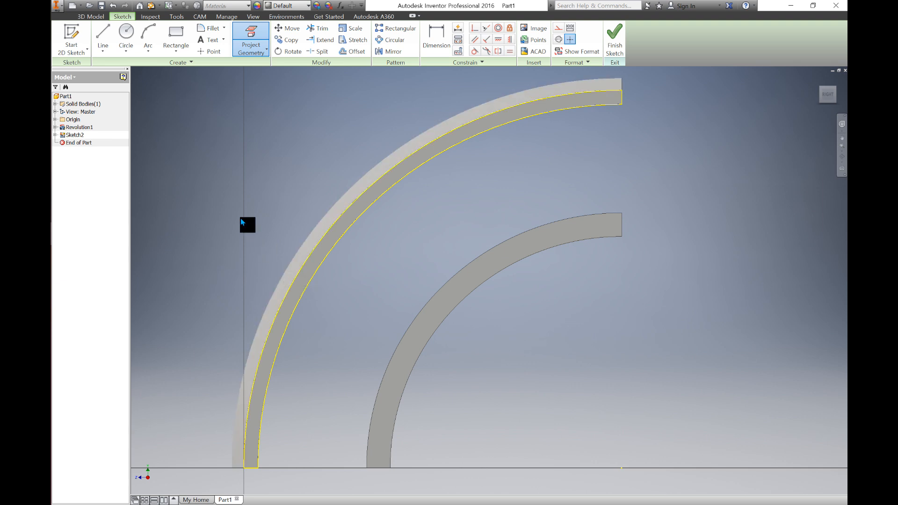
pyautogui.scroll(-2, 240, 218)
pyautogui.press('alt')
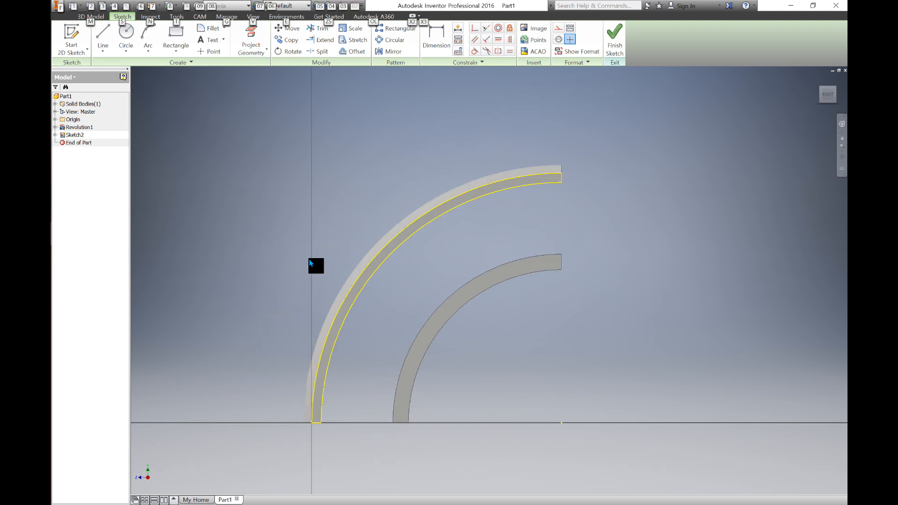
# Step: Draw a 170 mm line at 135 degrees from the arcs' centre point, reaching past the outer segment
pyautogui.click(100, 38)
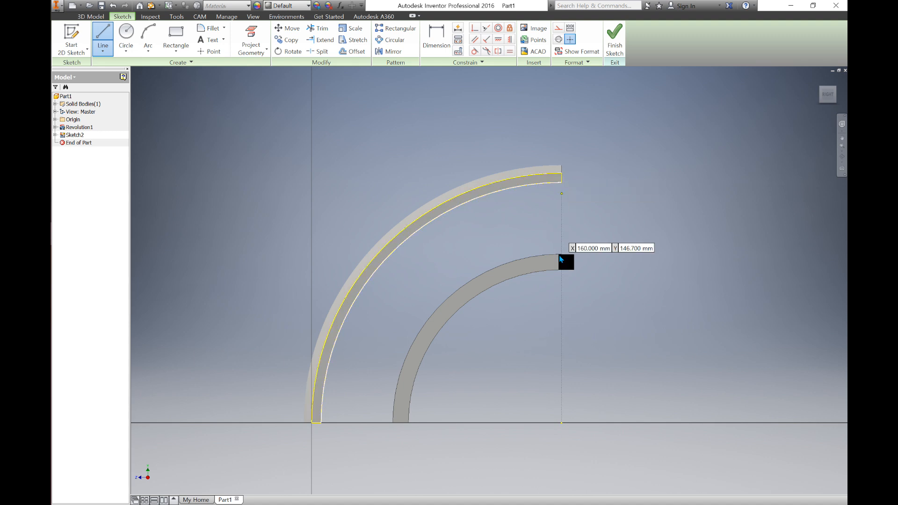
pyautogui.click(562, 424)
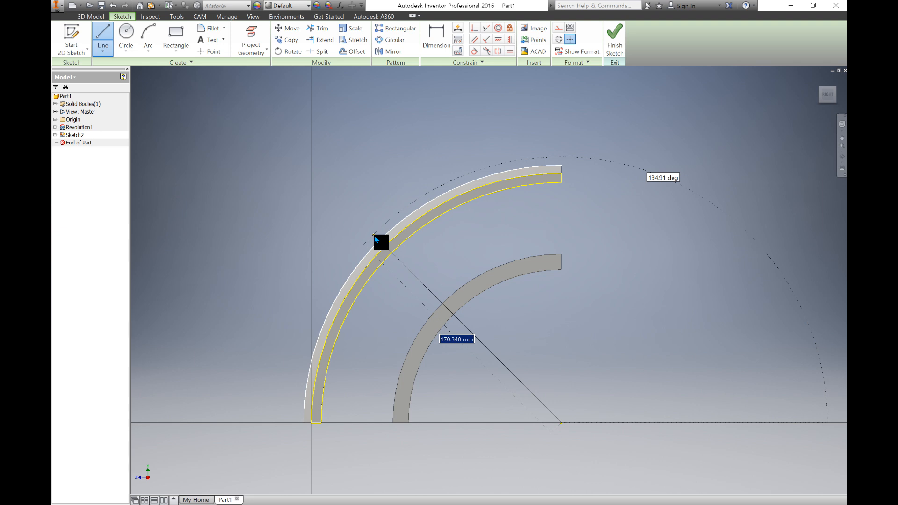
pyautogui.write('170')
pyautogui.press('Tab')
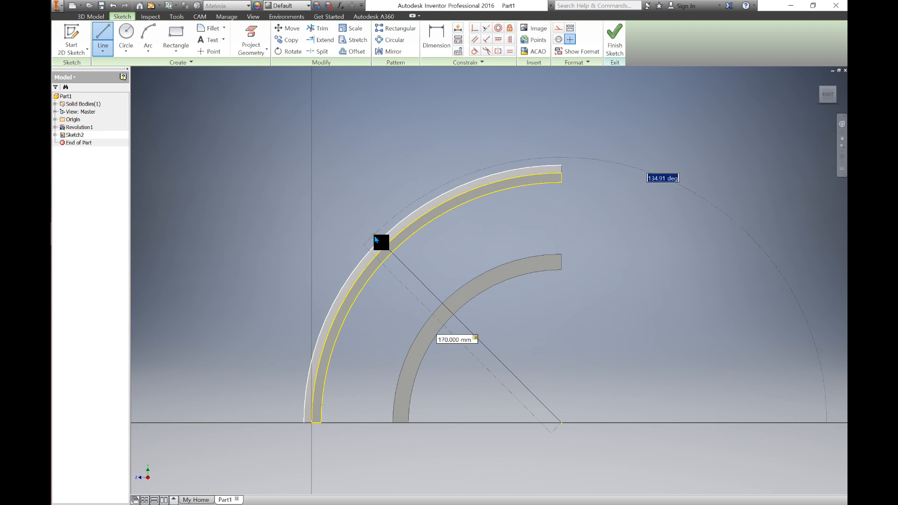
pyautogui.write('135')
pyautogui.press('Tab')
pyautogui.press('Return')
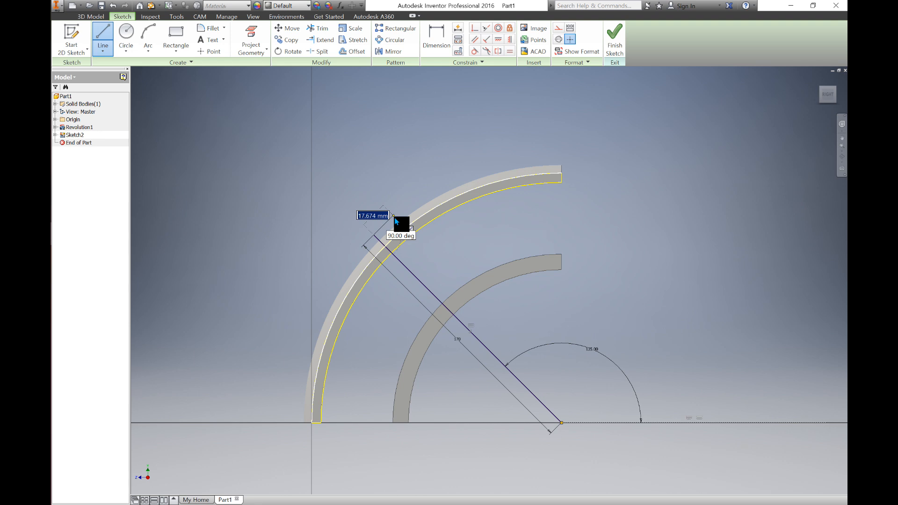
# Step: Draw a 16 mm perpendicular line from the radial line's outer end, then a 32 mm line back across it
pyautogui.write('16')
pyautogui.press('Return')
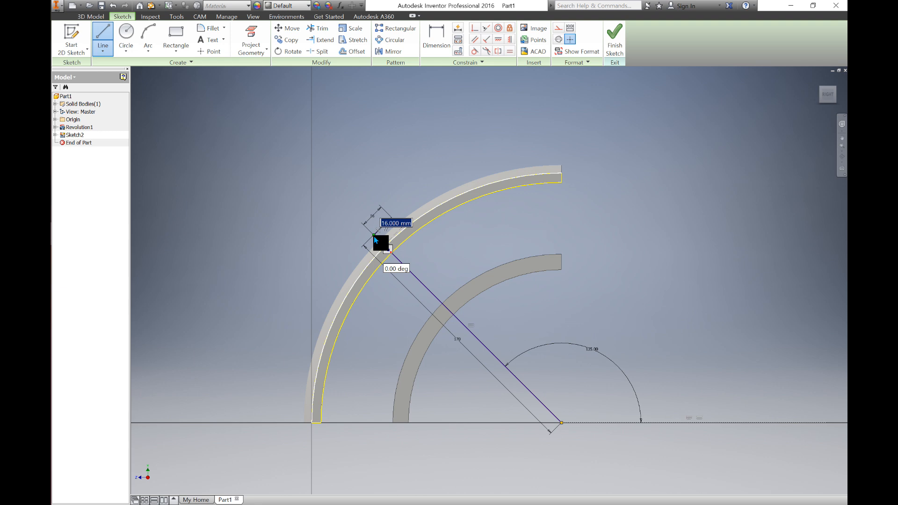
pyautogui.write('32')
pyautogui.press('Return')
pyautogui.click(375, 236)
pyautogui.click(363, 247)
pyautogui.press('Escape')
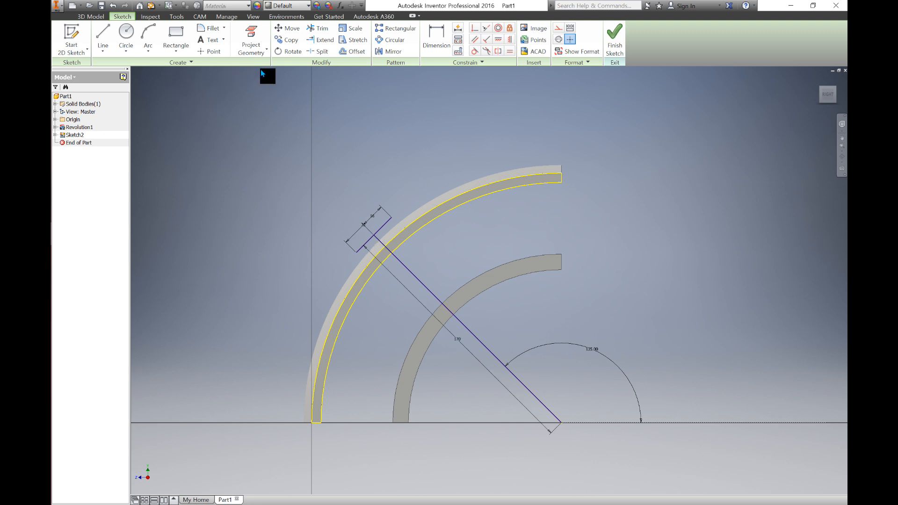
pyautogui.click(291, 42)
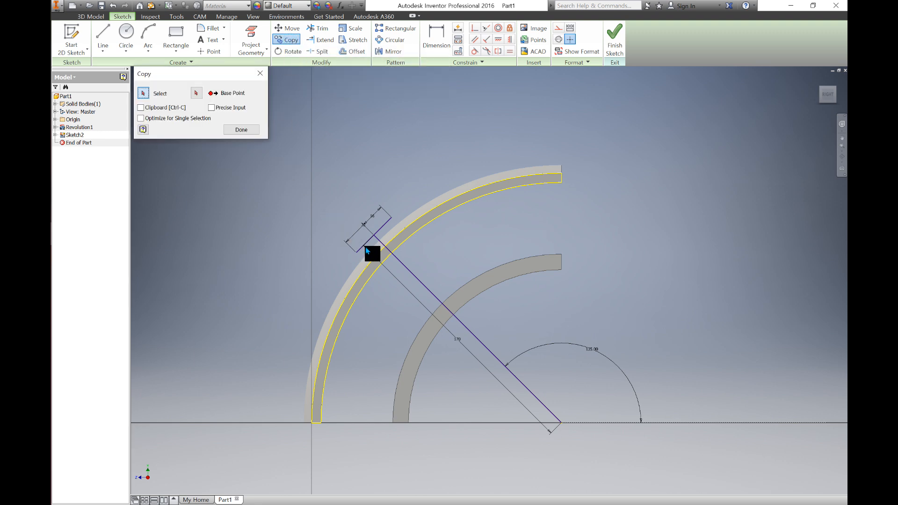
pyautogui.click(405, 266)
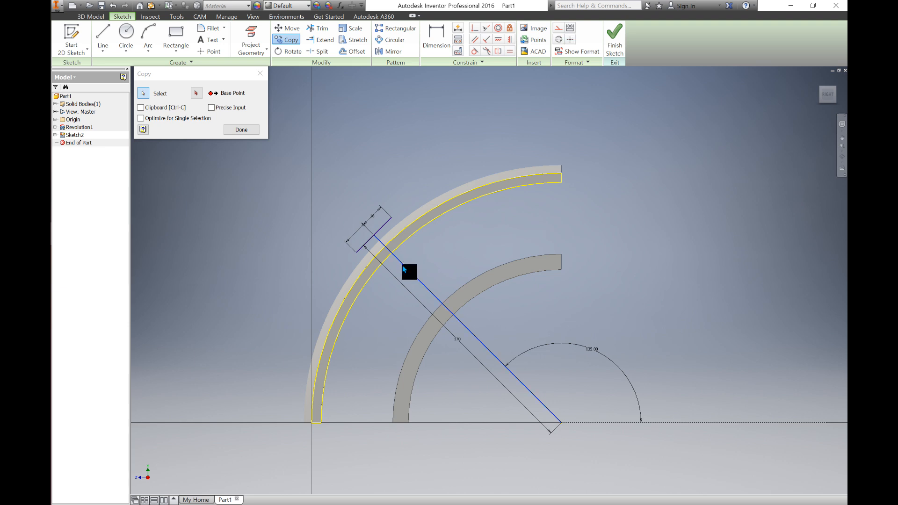
pyautogui.click(197, 93)
pyautogui.scroll(2, 385, 232)
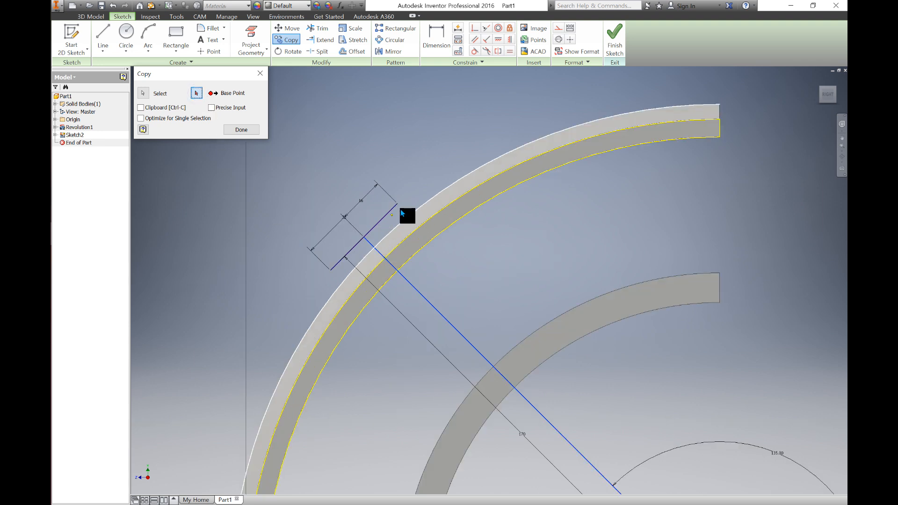
pyautogui.click(398, 205)
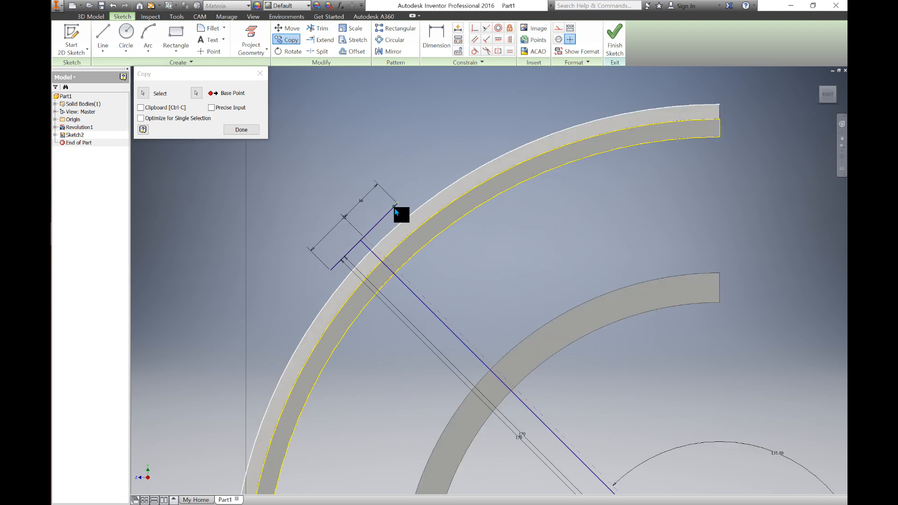
pyautogui.click(364, 239)
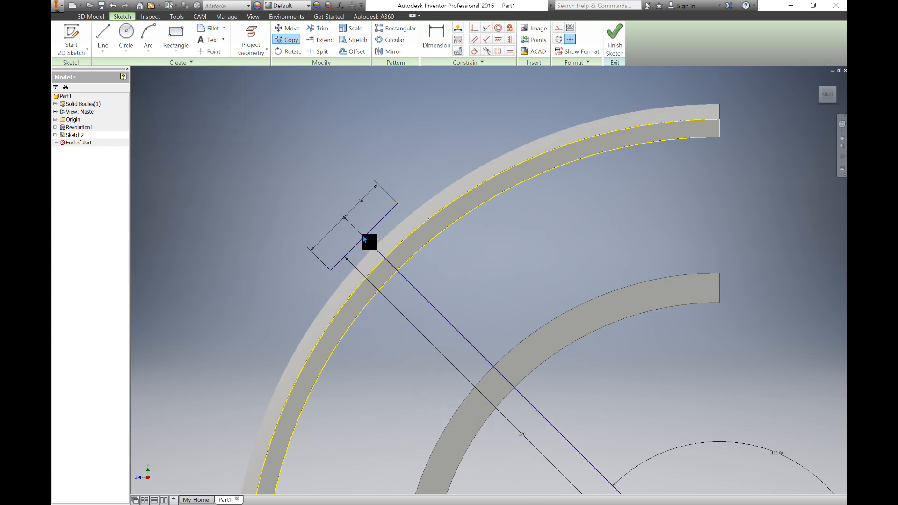
# Step: Copy the radial line from its outer end point onto both ends of the perpendicular cap line
pyautogui.click(292, 41)
pyautogui.click(423, 295)
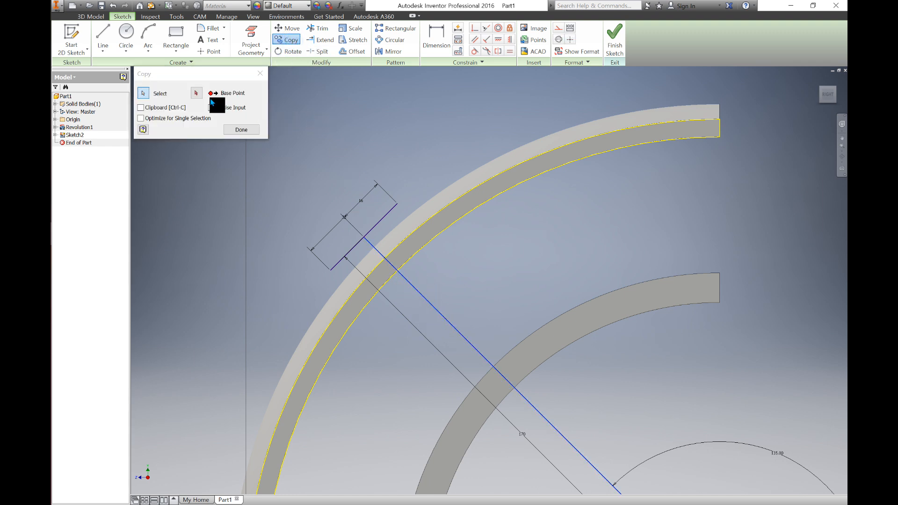
pyautogui.click(197, 94)
pyautogui.click(365, 239)
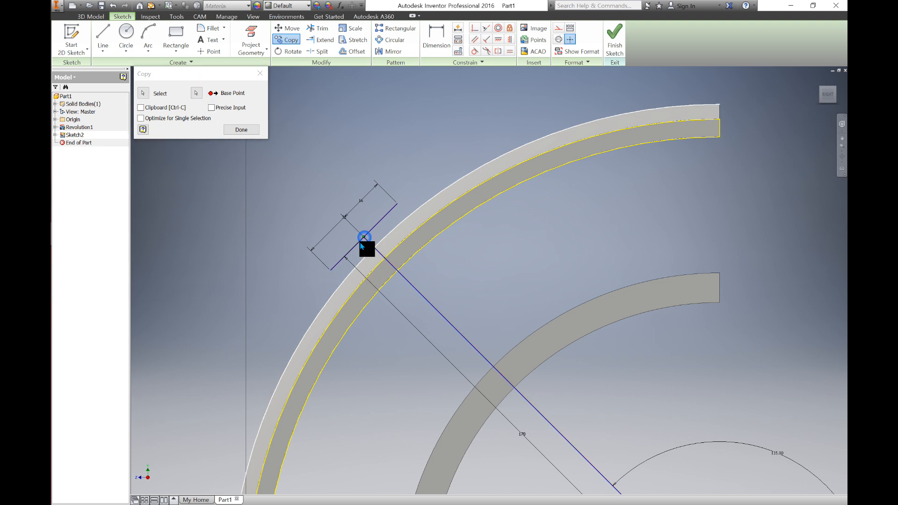
pyautogui.click(332, 271)
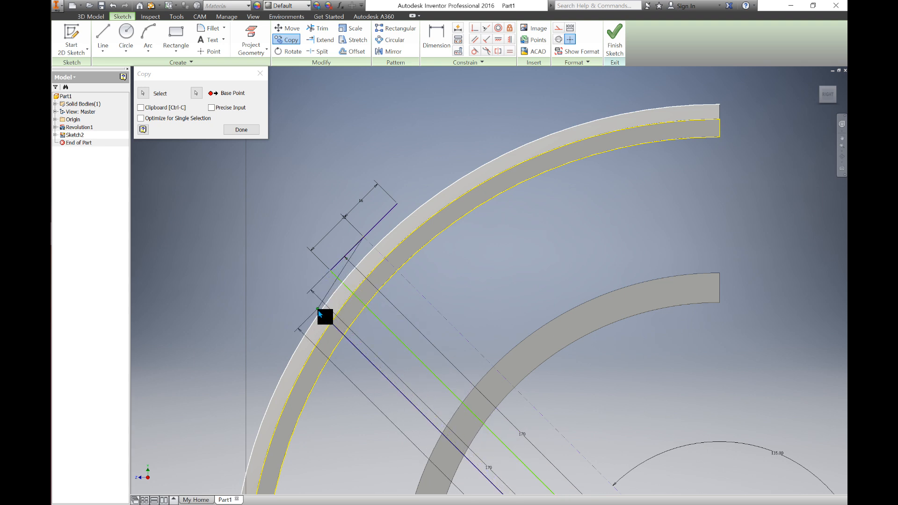
pyautogui.click(396, 204)
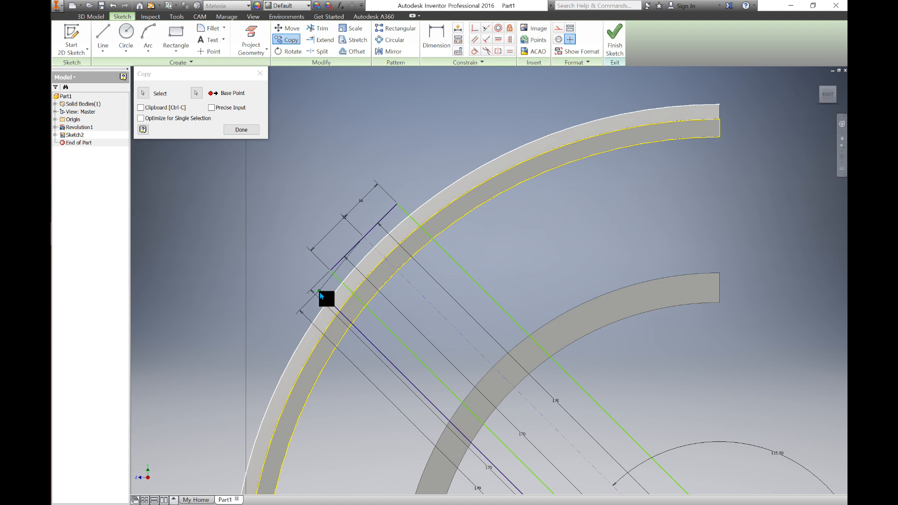
pyautogui.press('Escape')
# Step: Delete the middle radial line and the dimensions around the cap, leaving the two parallel side lines
pyautogui.moveTo(348, 284); pyautogui.dragTo(322, 258, button='middle')
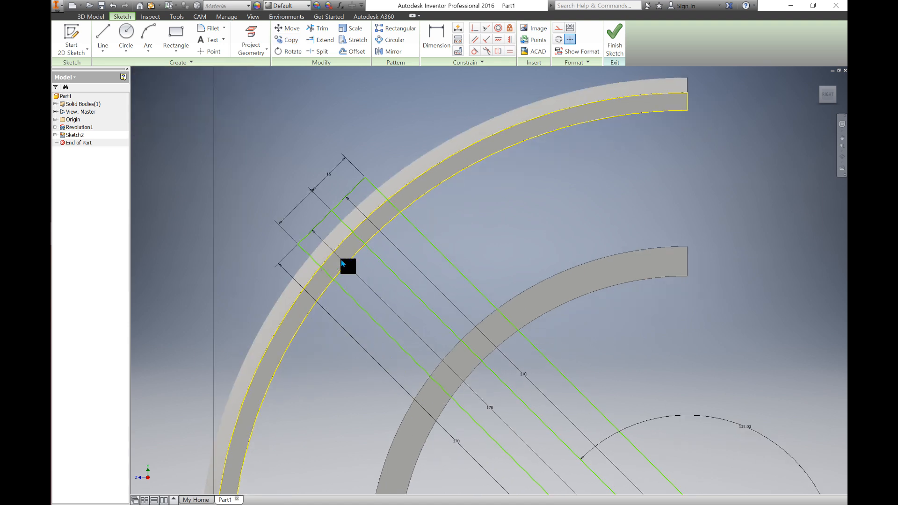
pyautogui.click(305, 252)
pyautogui.click(380, 248)
pyautogui.press('Delete')
pyautogui.click(384, 297)
pyautogui.press('Delete')
pyautogui.click(337, 322)
pyautogui.press('Delete')
pyautogui.moveTo(327, 192); pyautogui.dragTo(296, 171)
pyautogui.press('Delete')
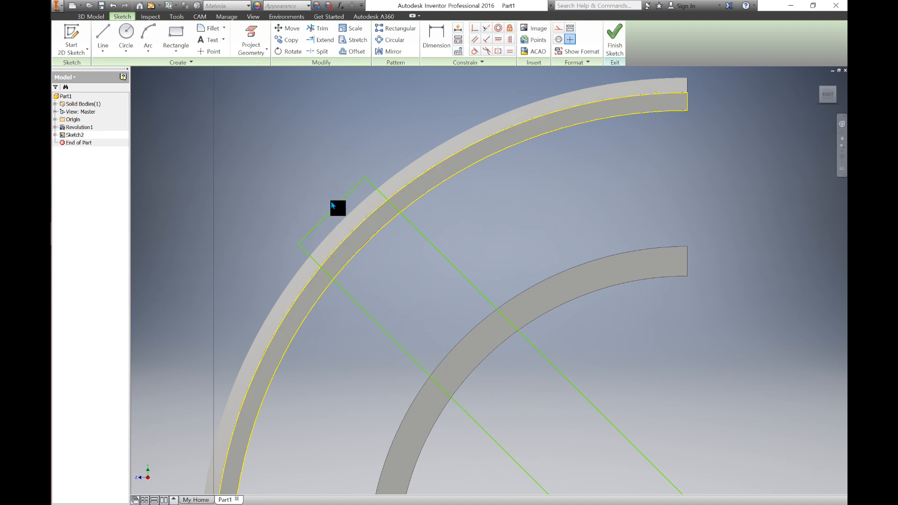
# Step: Draw a 308 mm diameter circle centred on the arcs' centre point, passing along the outer segment's inner edge
pyautogui.scroll(-5, 369, 185)
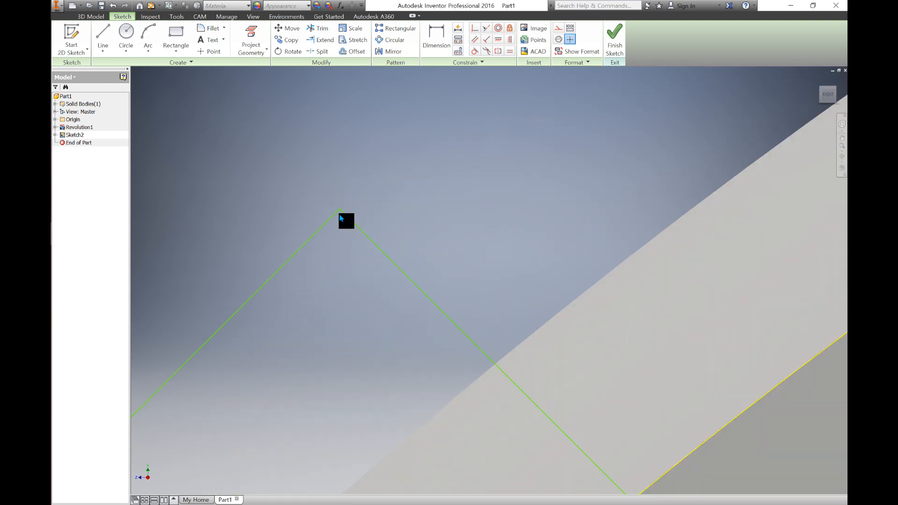
pyautogui.scroll(5, 341, 214)
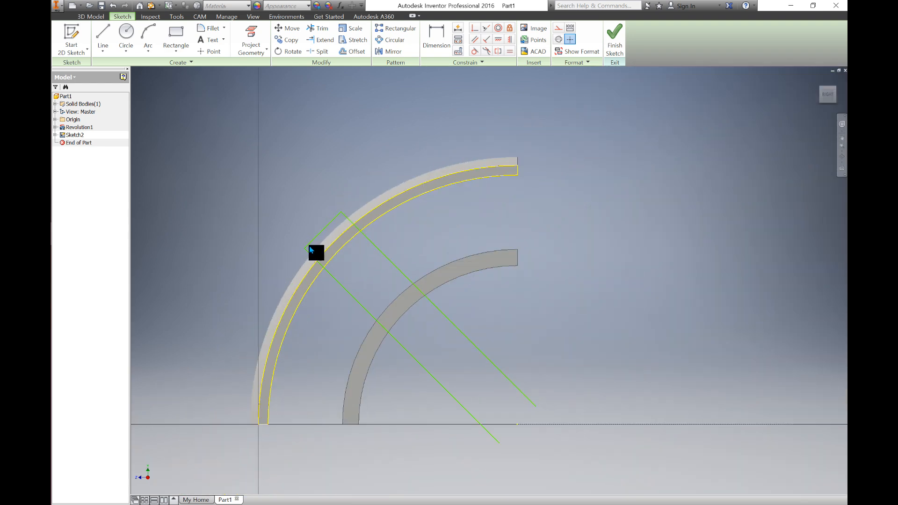
pyautogui.scroll(-6, 310, 250)
pyautogui.scroll(5, 293, 269)
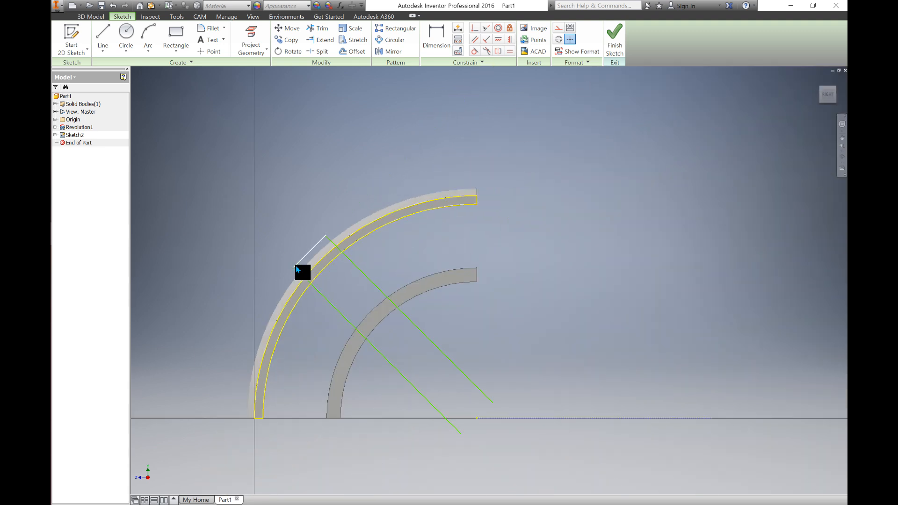
pyautogui.moveTo(307, 298); pyautogui.dragTo(328, 273, button='middle')
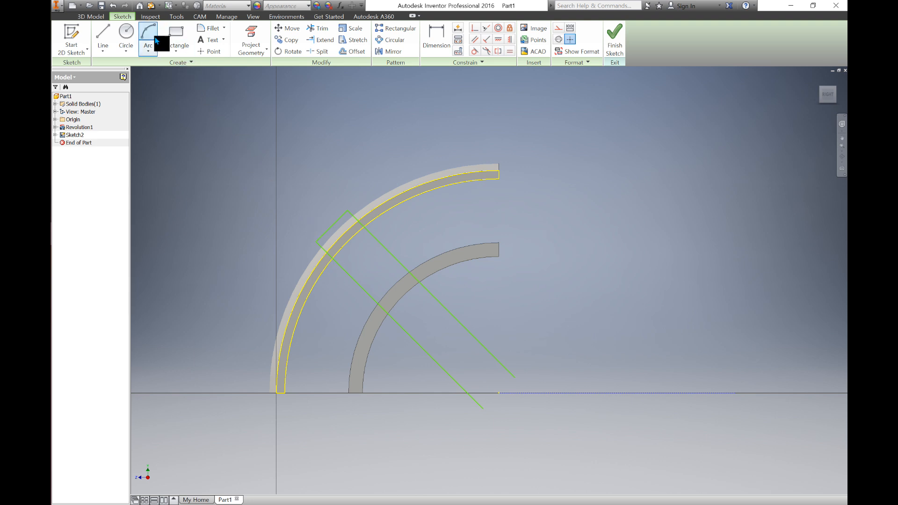
pyautogui.click(128, 32)
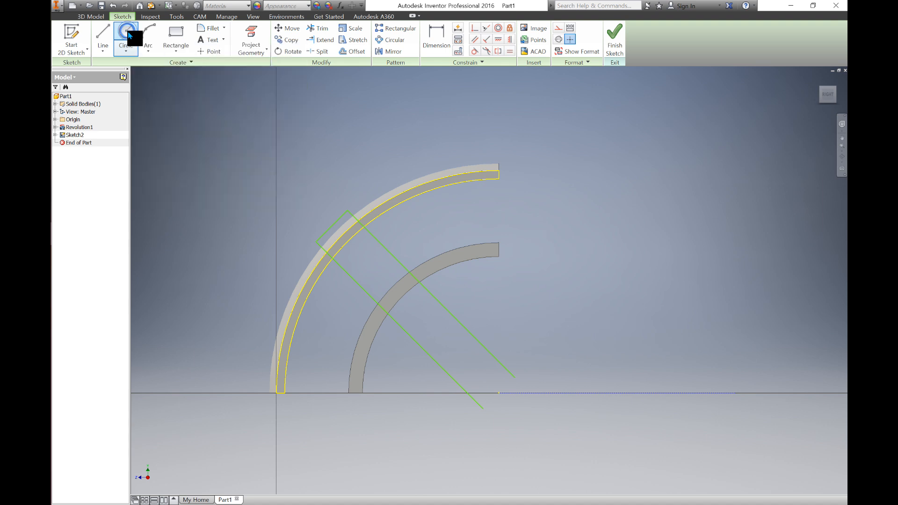
pyautogui.click(499, 393)
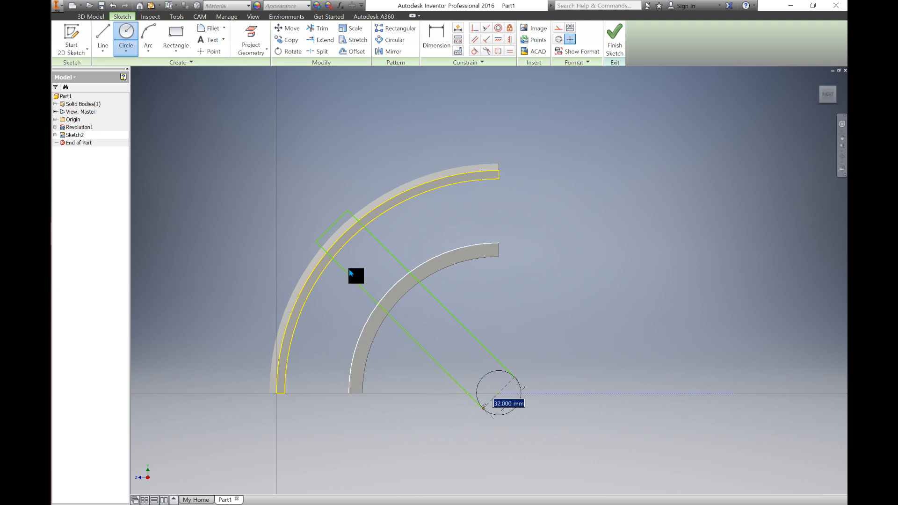
pyautogui.scroll(3, 349, 268)
pyautogui.scroll(2, 349, 268)
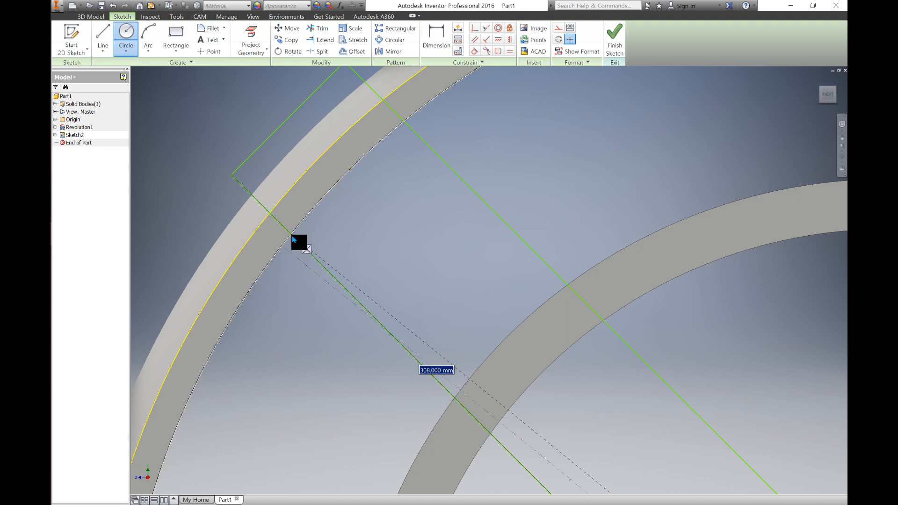
pyautogui.click(292, 239)
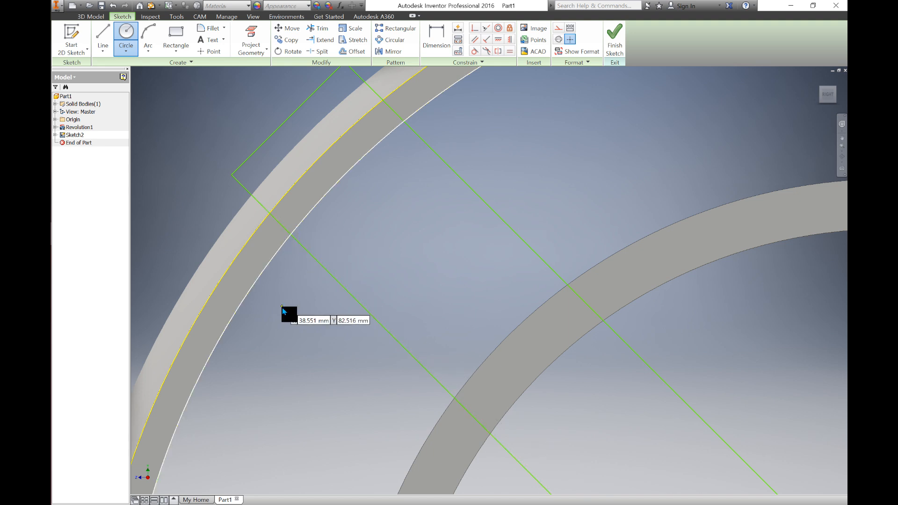
pyautogui.scroll(-5, 296, 307)
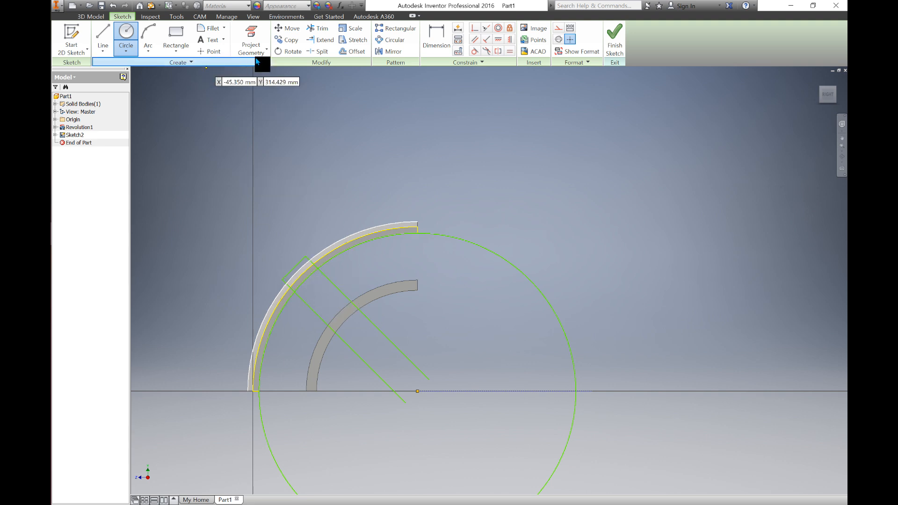
# Step: Trim the side lines inside the circle and the circle beside them, leaving a closed block profile across the outer segment
pyautogui.click(322, 29)
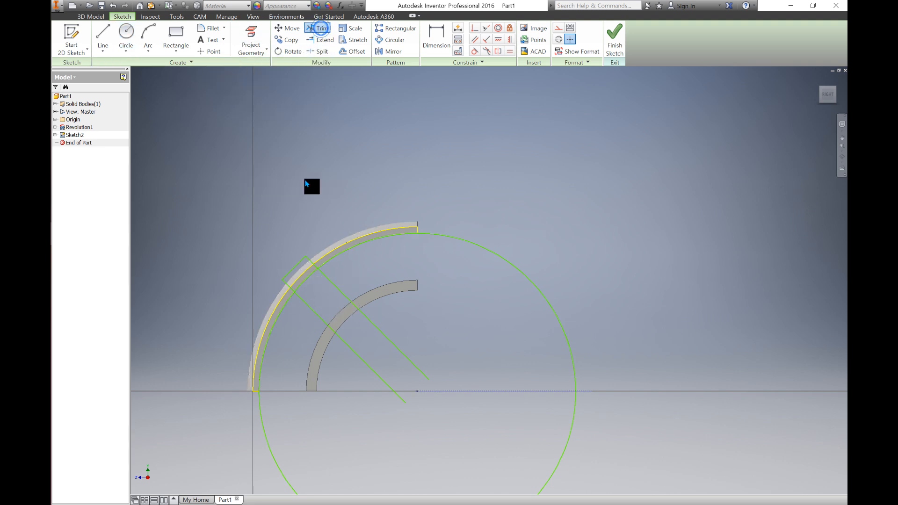
pyautogui.scroll(3, 286, 304)
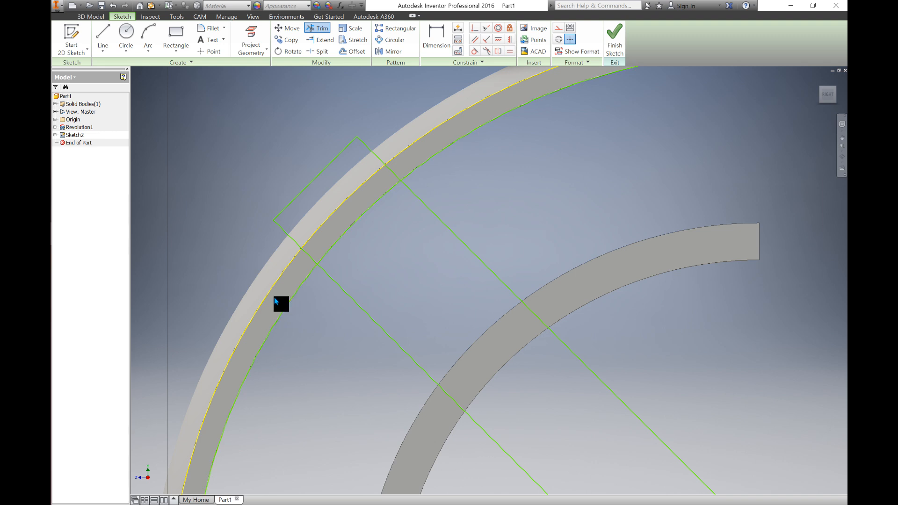
pyautogui.moveTo(278, 293)
pyautogui.mouseDown()
pyautogui.moveTo(307, 313)
pyautogui.moveTo(389, 285)
pyautogui.moveTo(456, 209)
pyautogui.moveTo(448, 151)
pyautogui.mouseUp()
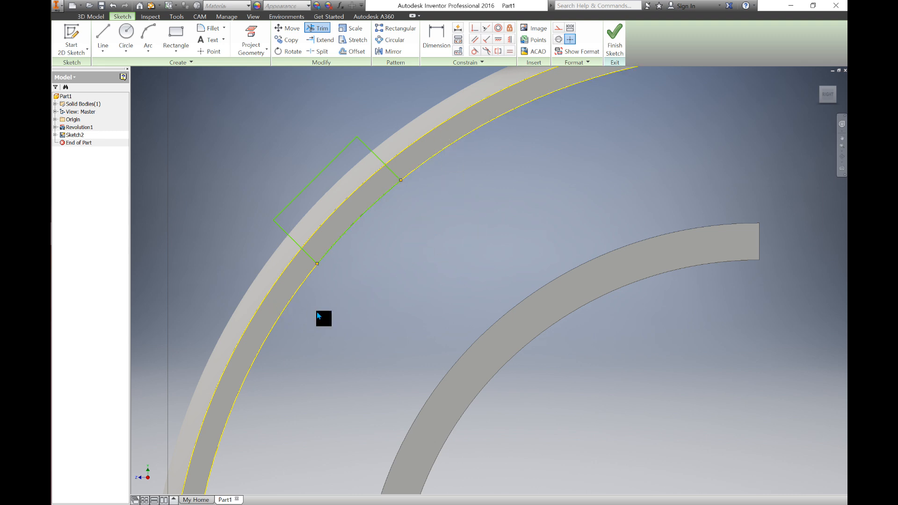
pyautogui.scroll(-5, 316, 311)
pyautogui.moveTo(319, 317); pyautogui.dragTo(335, 277, button='middle')
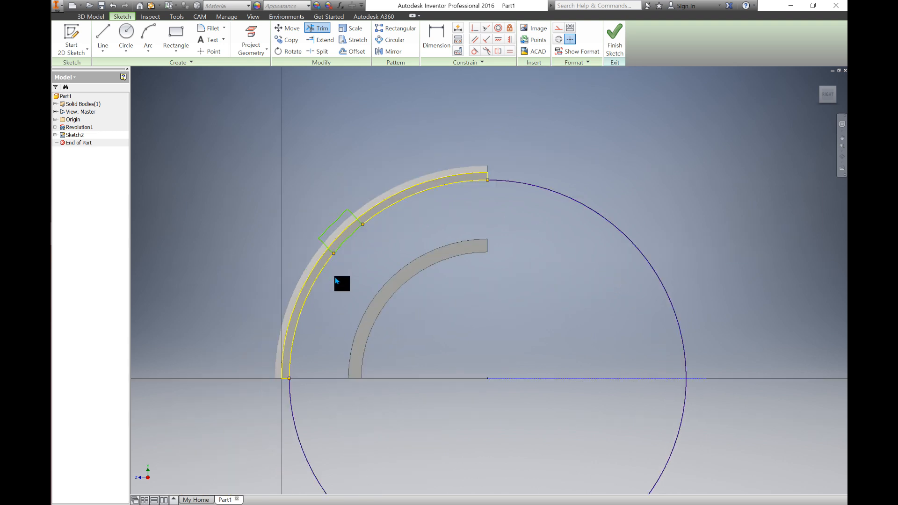
pyautogui.click(93, 17)
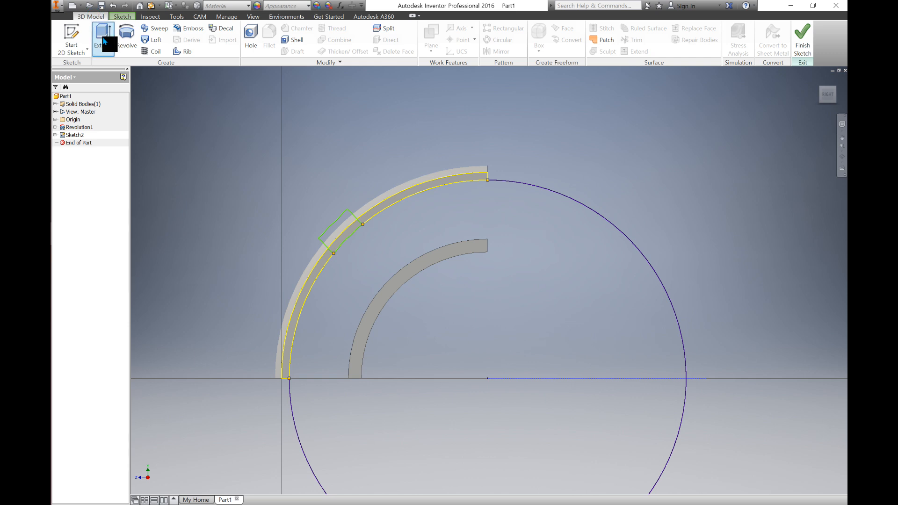
pyautogui.click(104, 41)
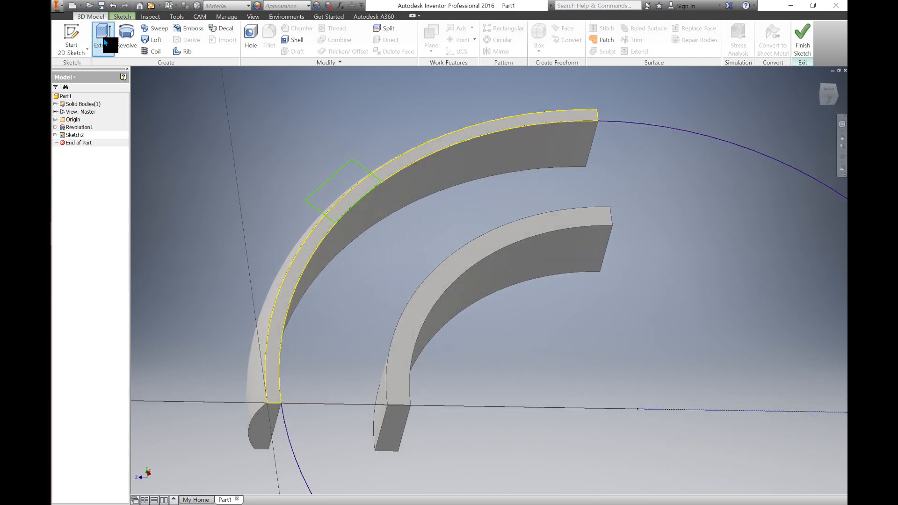
pyautogui.click(335, 187)
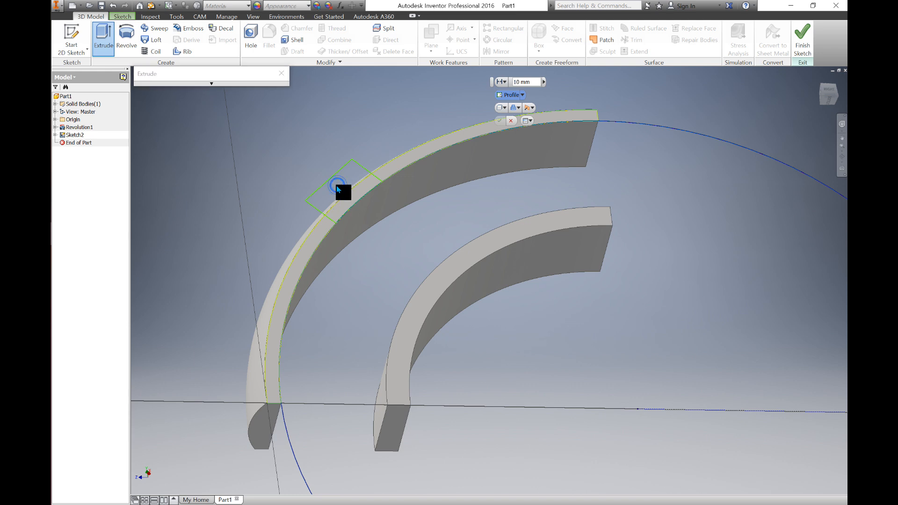
pyautogui.scroll(5, 356, 166)
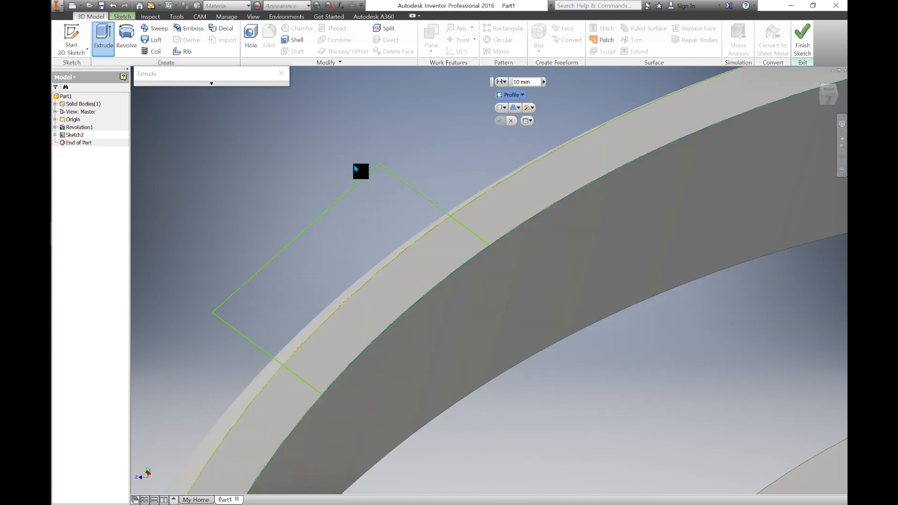
pyautogui.scroll(-4, 416, 170)
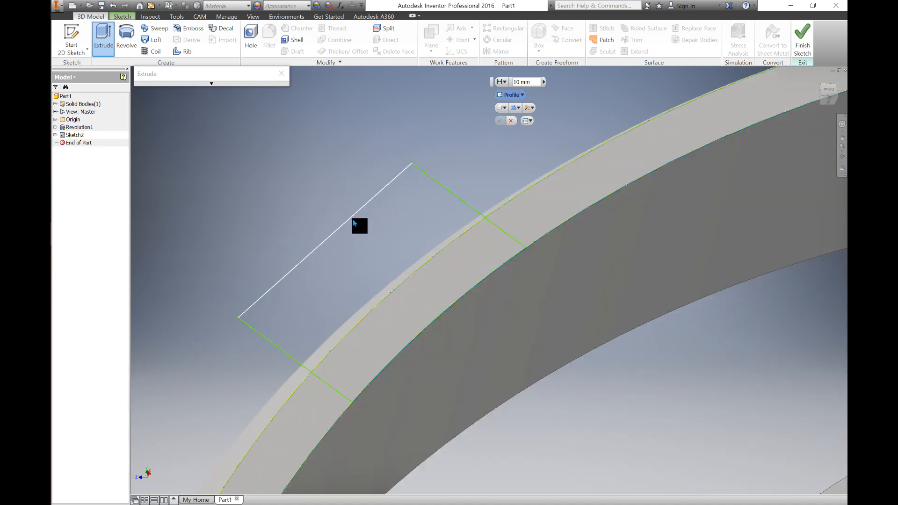
pyautogui.press('Escape')
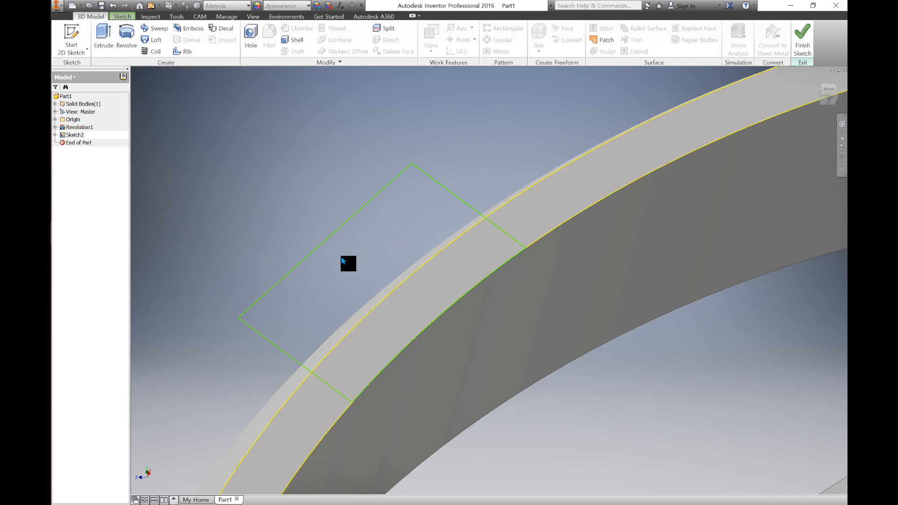
# Step: Delete the block profile's outer edge line and redraw it as a line joining the outer end points of both side lines
pyautogui.moveTo(347, 256); pyautogui.dragTo(309, 222)
pyautogui.press('Delete')
pyautogui.press('l')
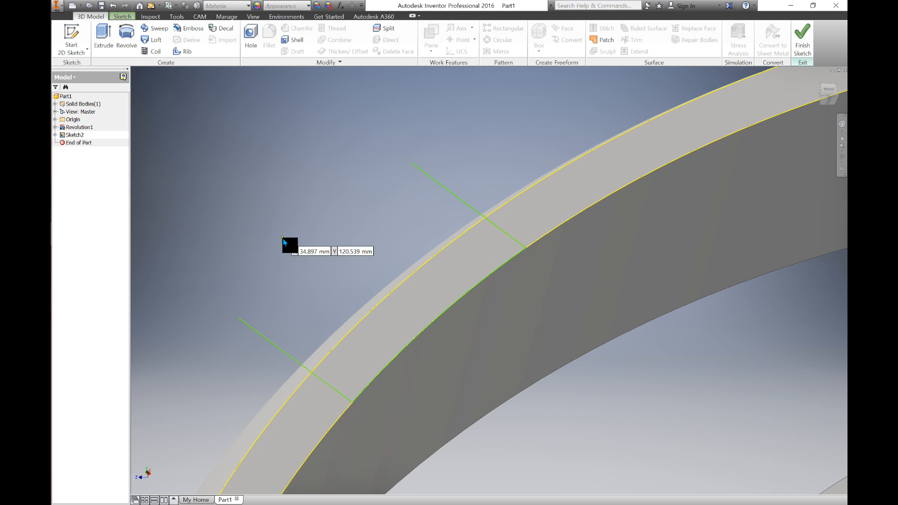
pyautogui.click(413, 165)
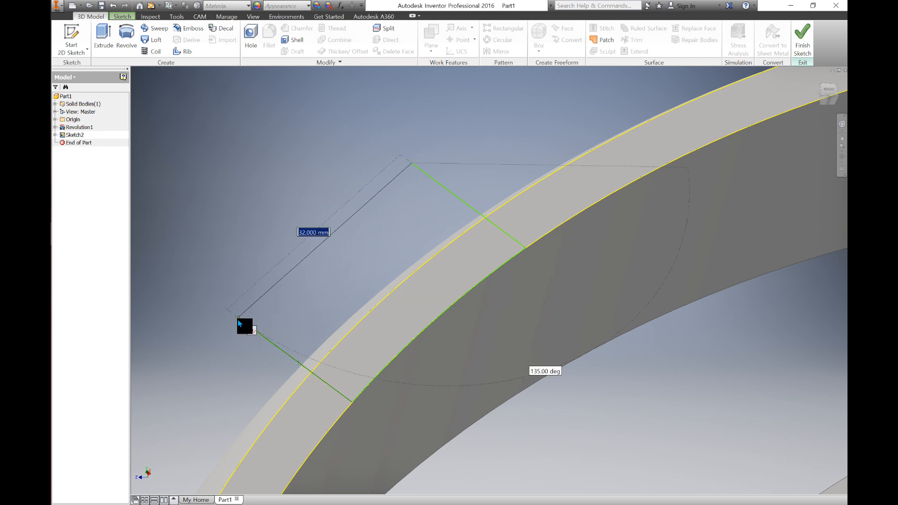
pyautogui.click(238, 319)
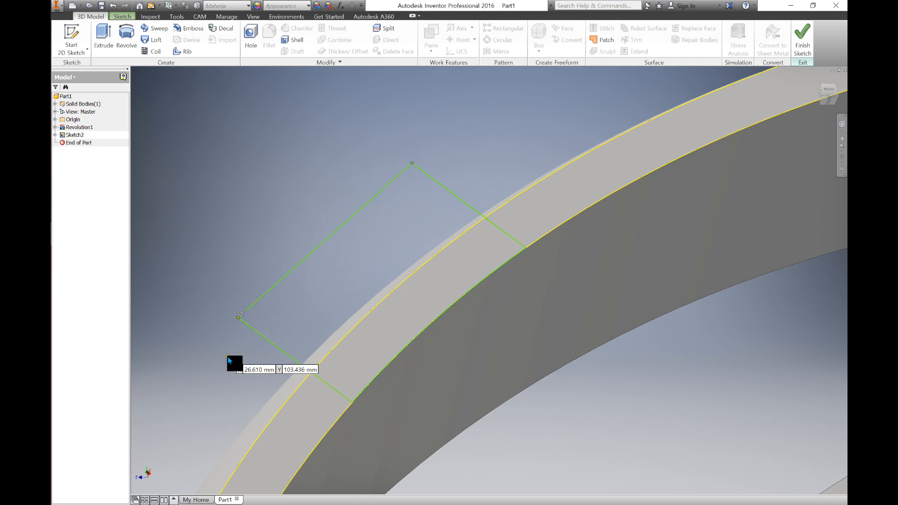
pyautogui.press('Escape')
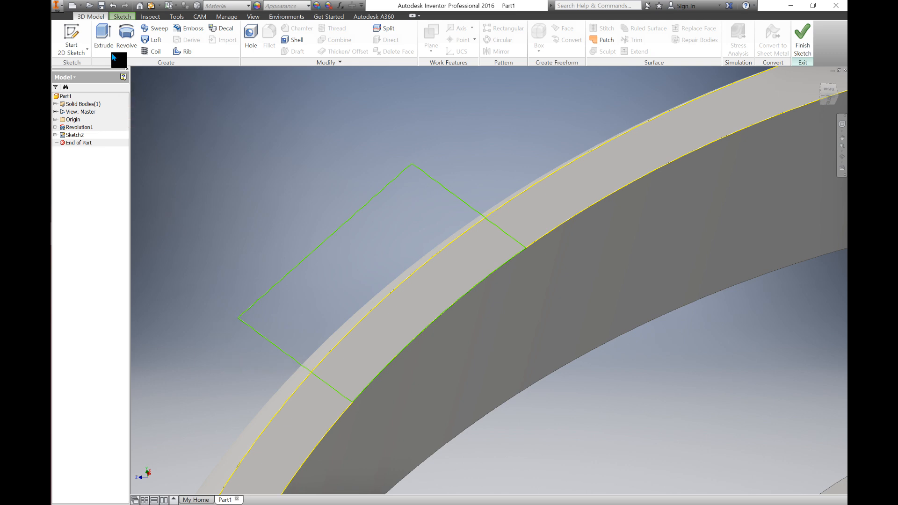
# Step: Extrude the closed block profile 32 mm in Direction 2, joining it to the outer curved segment
pyautogui.click(103, 38)
pyautogui.click(291, 303)
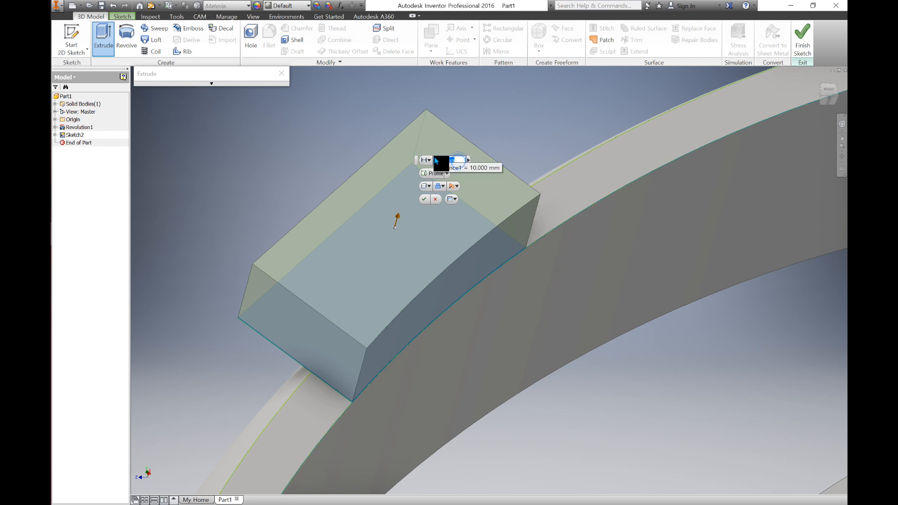
pyautogui.write('32')
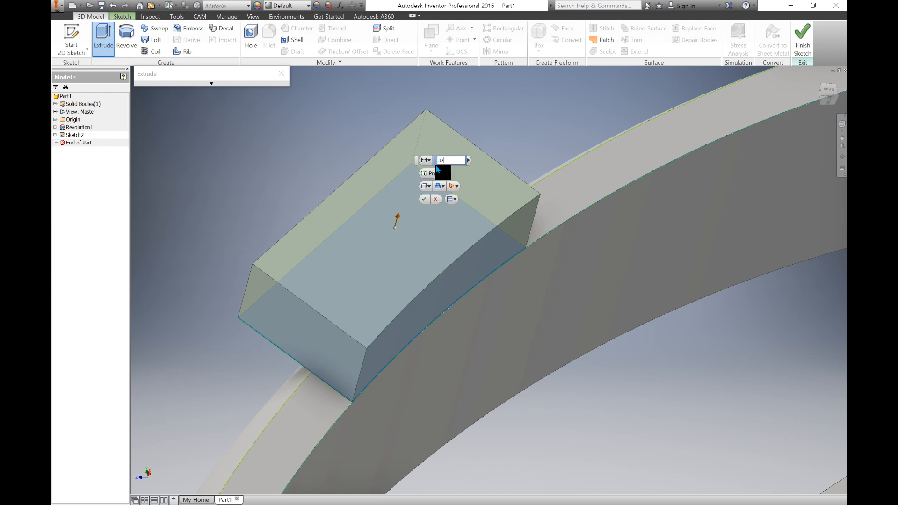
pyautogui.click(457, 186)
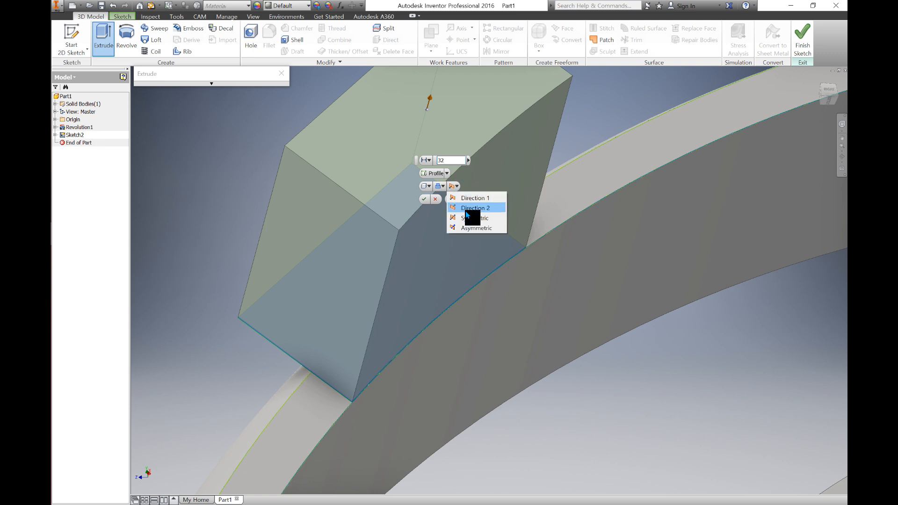
pyautogui.click(468, 209)
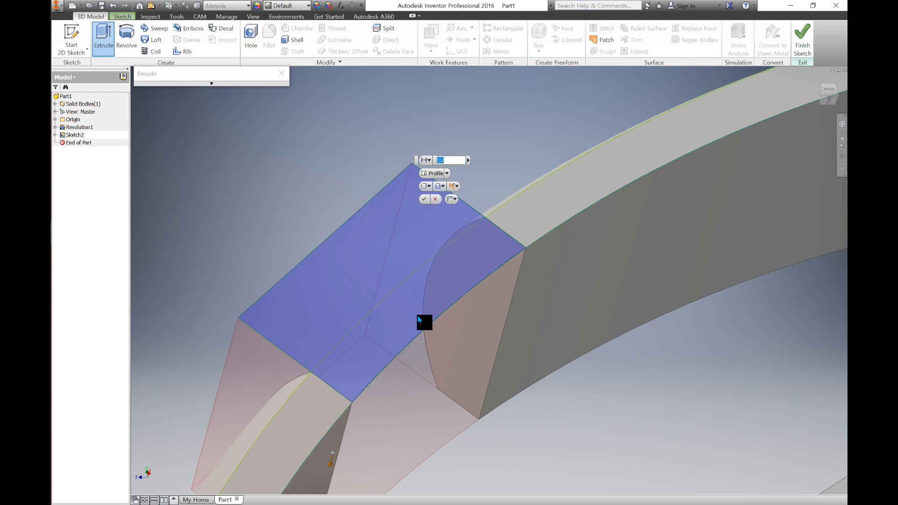
pyautogui.click(442, 187)
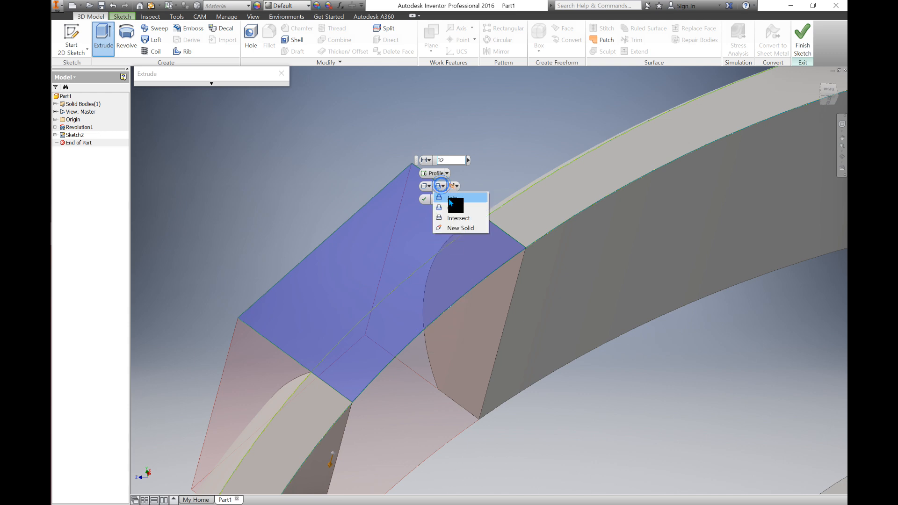
pyautogui.click(450, 200)
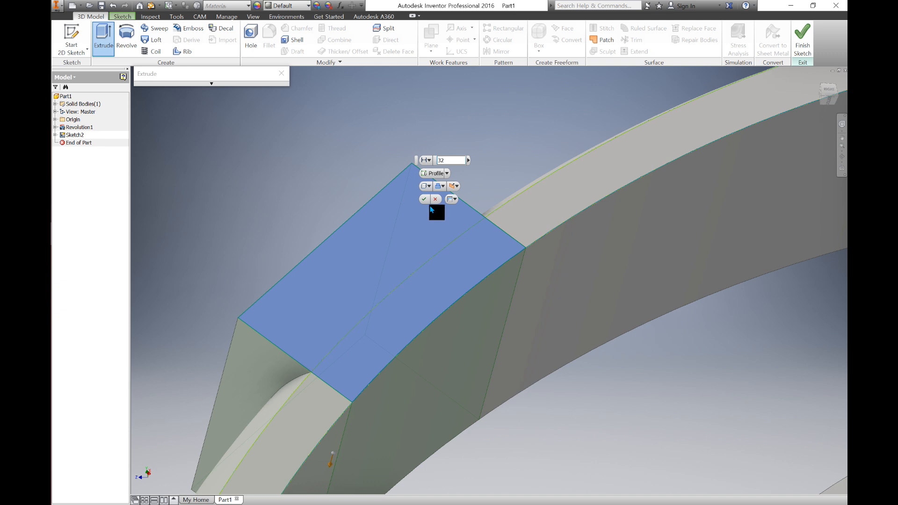
pyautogui.click(424, 200)
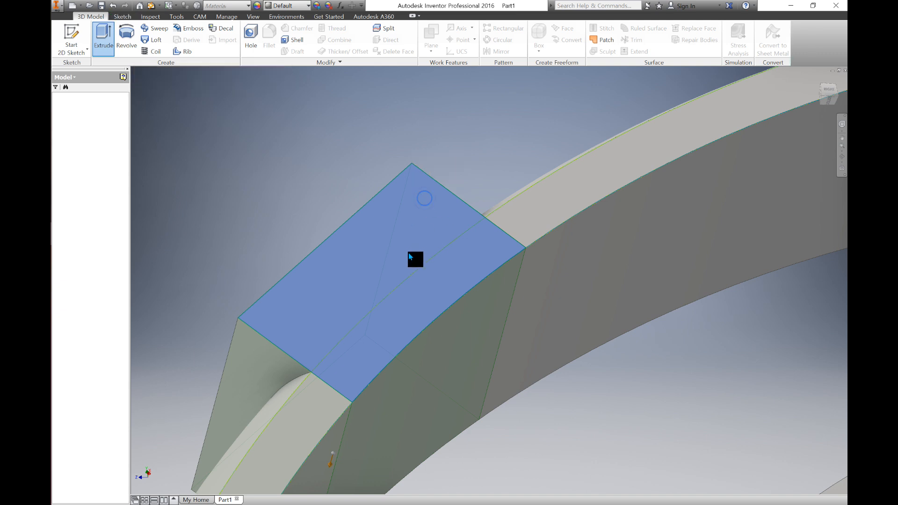
# Step: Start a new sketch on the block's flat outer face
pyautogui.scroll(-5, 408, 256)
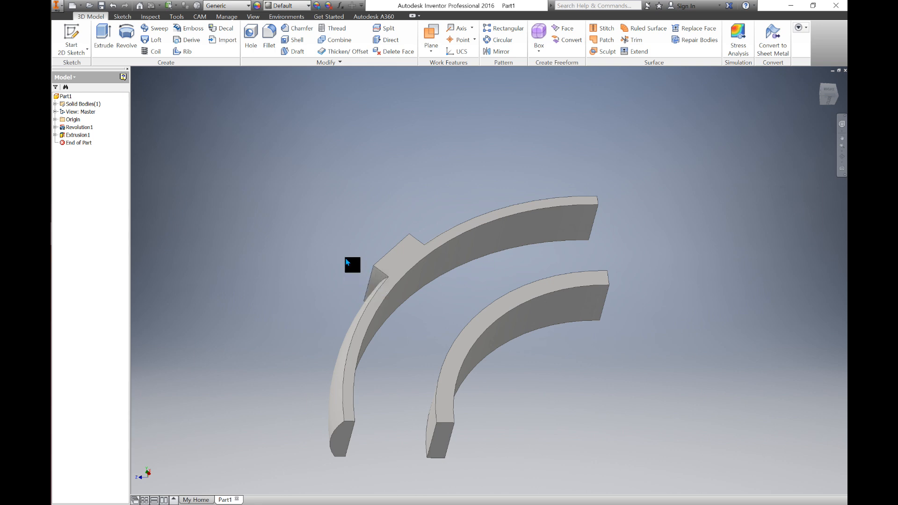
pyautogui.keyDown('shift'); pyautogui.moveTo(401, 251); pyautogui.dragTo(443, 254, button='middle'); pyautogui.keyUp('shift')
pyautogui.scroll(3, 442, 257)
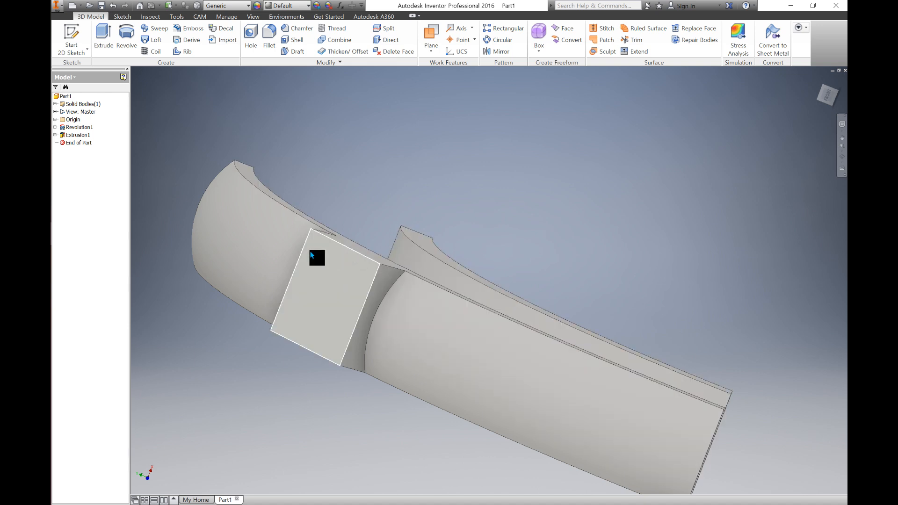
pyautogui.keyDown('shift'); pyautogui.moveTo(278, 236); pyautogui.dragTo(388, 315, button='middle'); pyautogui.keyUp('shift')
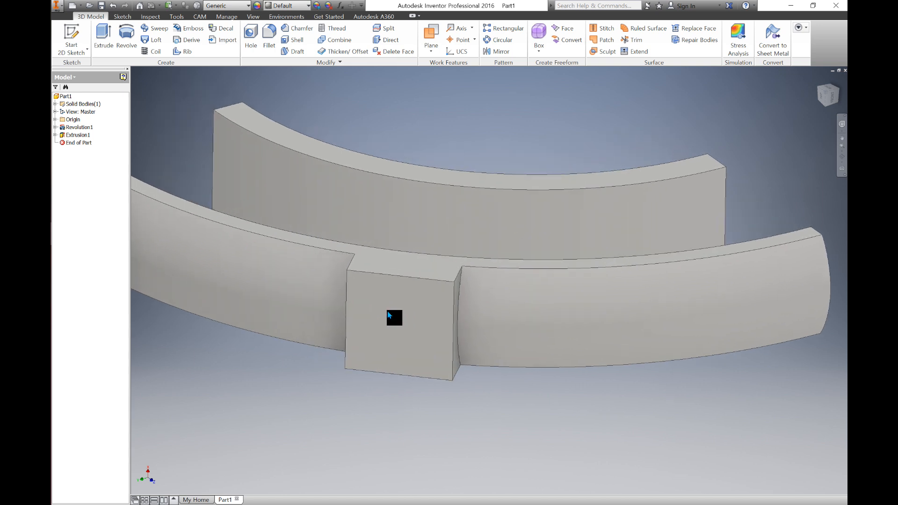
pyautogui.moveTo(388, 312)
pyautogui.click(381, 340)
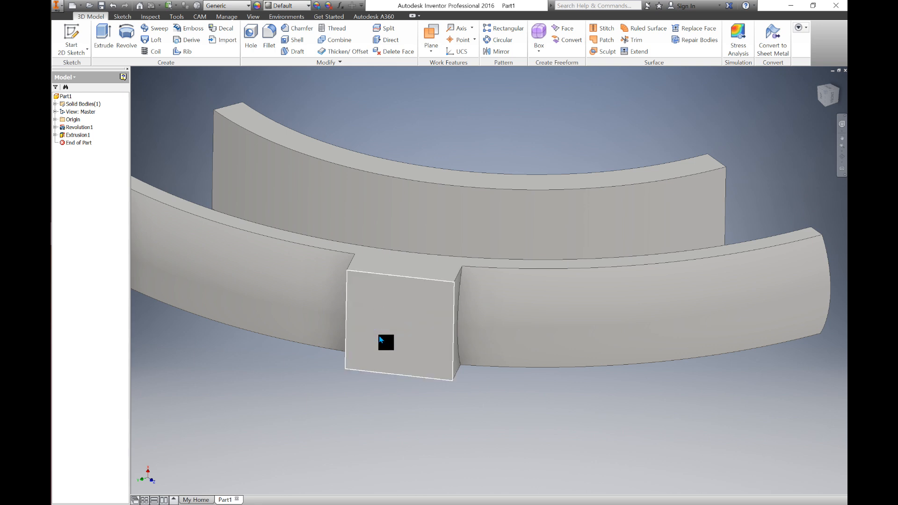
pyautogui.moveTo(380, 339)
pyautogui.click(382, 301)
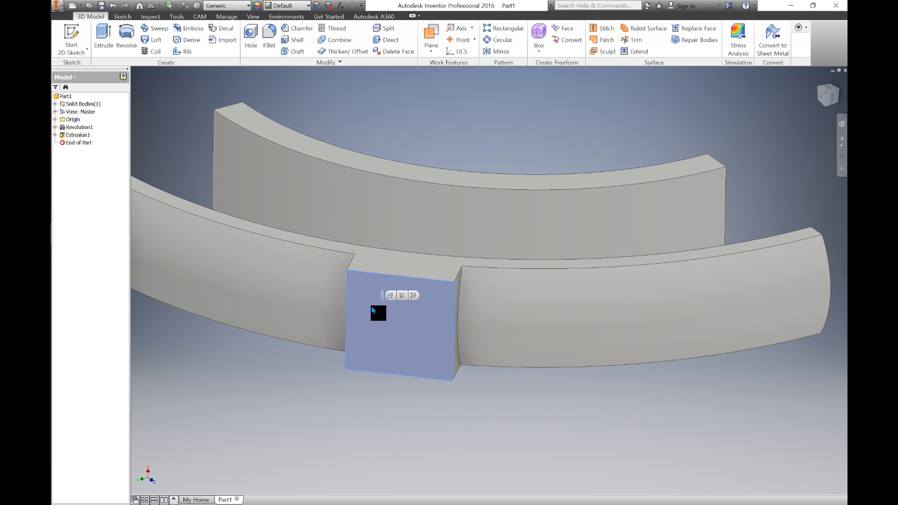
pyautogui.press('s')
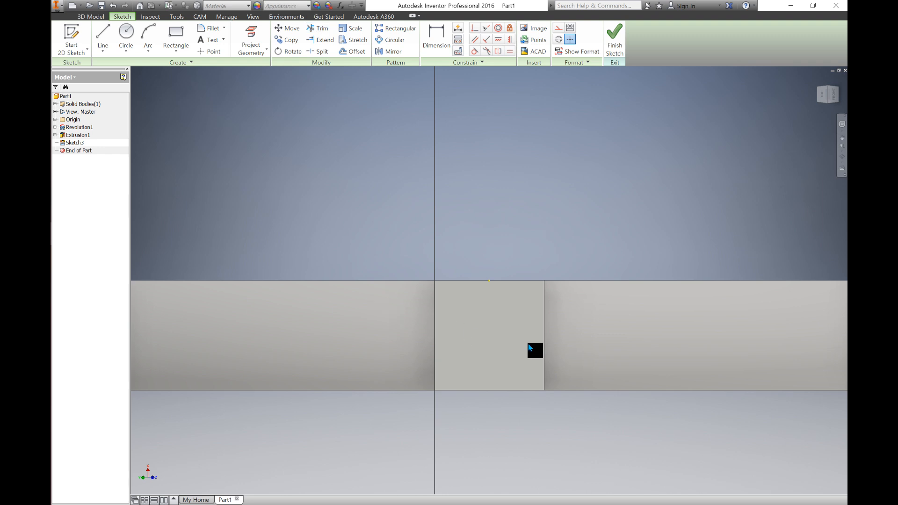
pyautogui.moveTo(532, 348); pyautogui.dragTo(444, 313, button='middle')
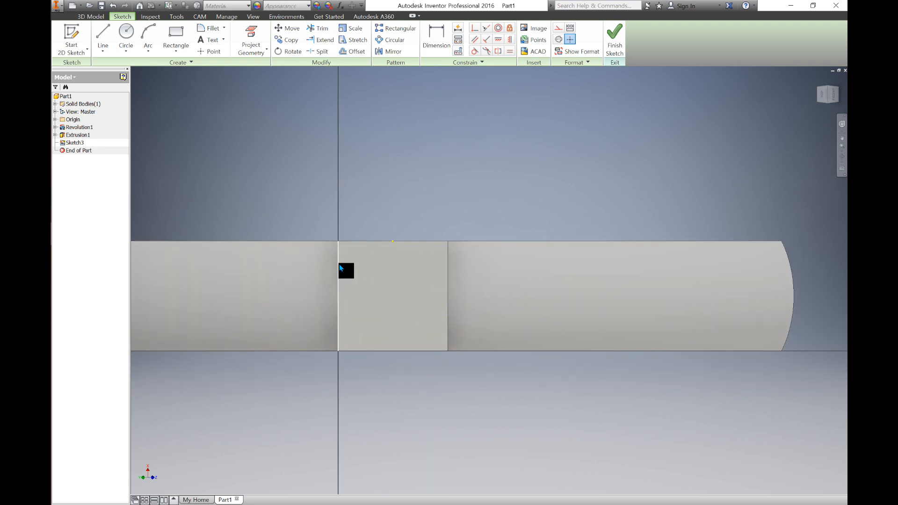
# Step: Project the outline of the block's outer face into the sketch and draw a diagonal line between two opposite corners
pyautogui.click(254, 54)
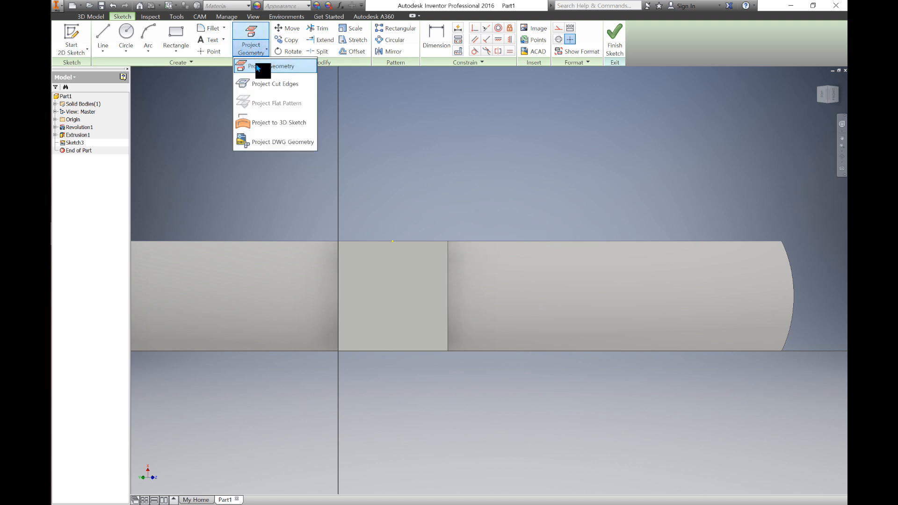
pyautogui.click(256, 65)
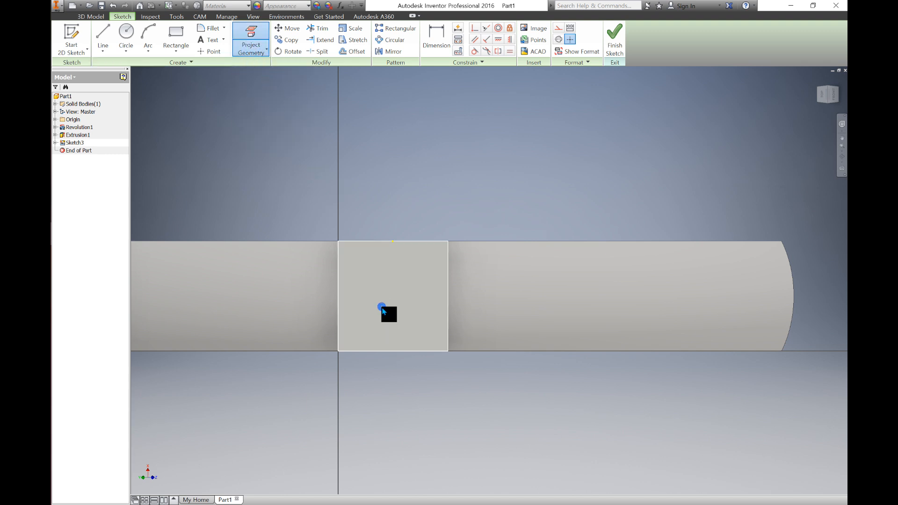
pyautogui.click(330, 255)
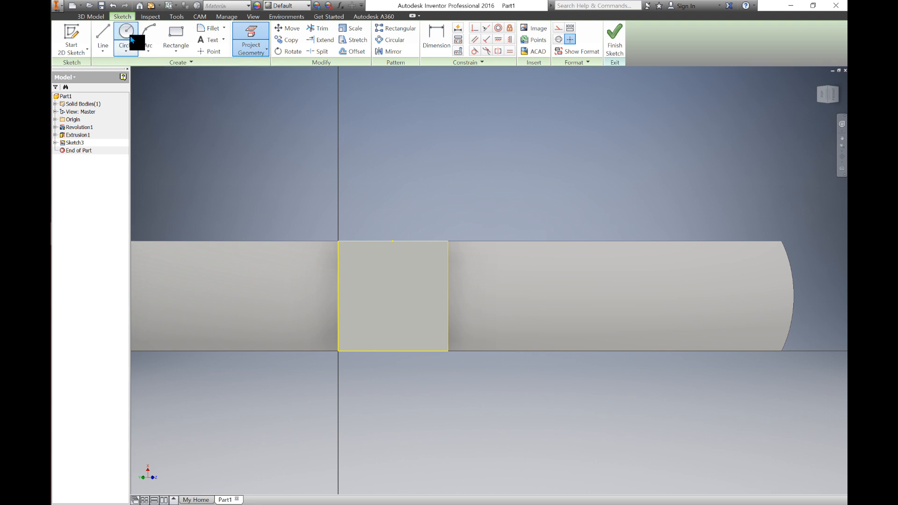
pyautogui.click(105, 30)
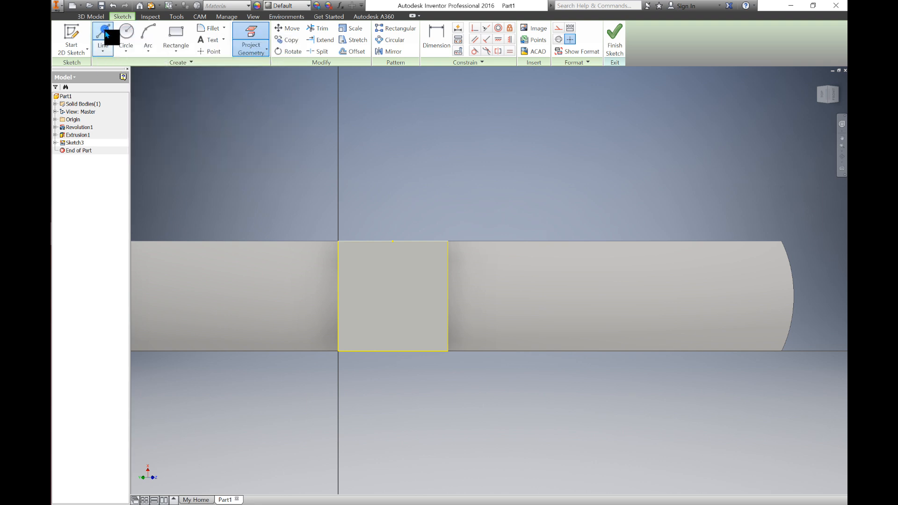
pyautogui.click(338, 241)
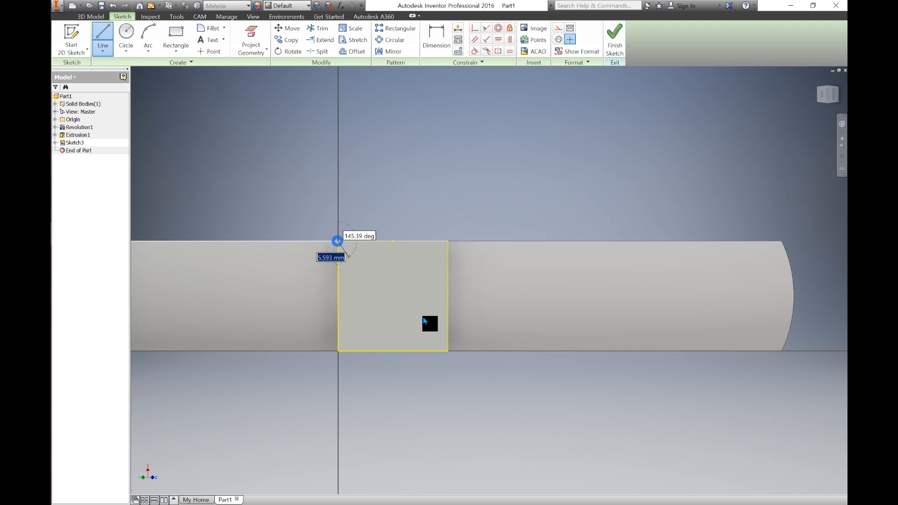
pyautogui.doubleClick(448, 352)
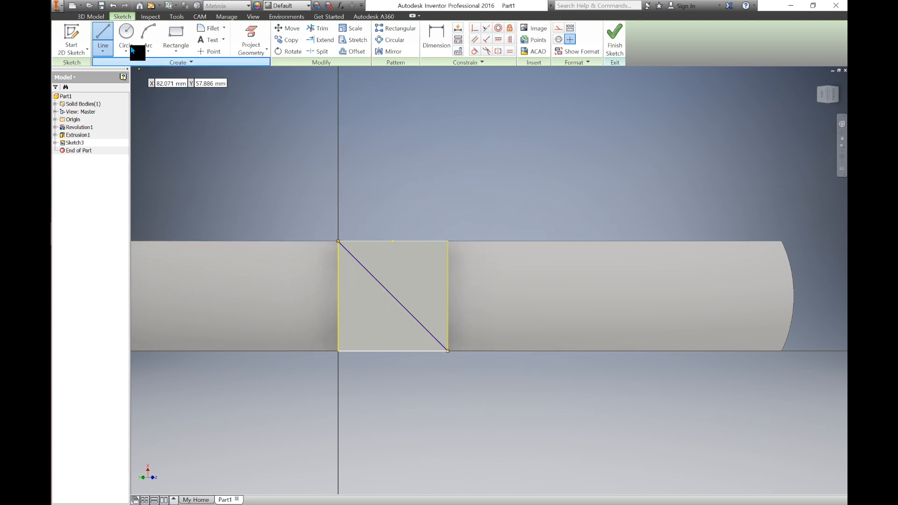
# Step: Draw a 25 mm diameter circle centred on the diagonal's midpoint, and delete the diagonal line
pyautogui.click(126, 31)
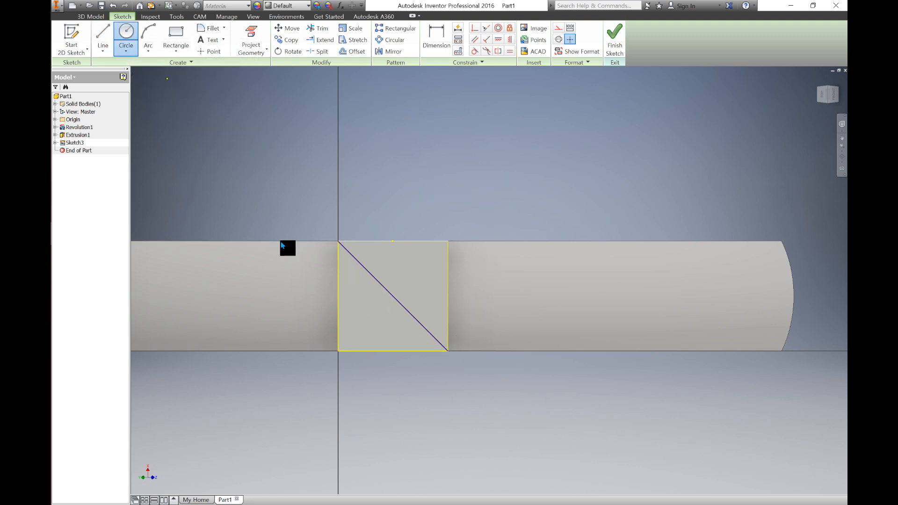
pyautogui.click(394, 296)
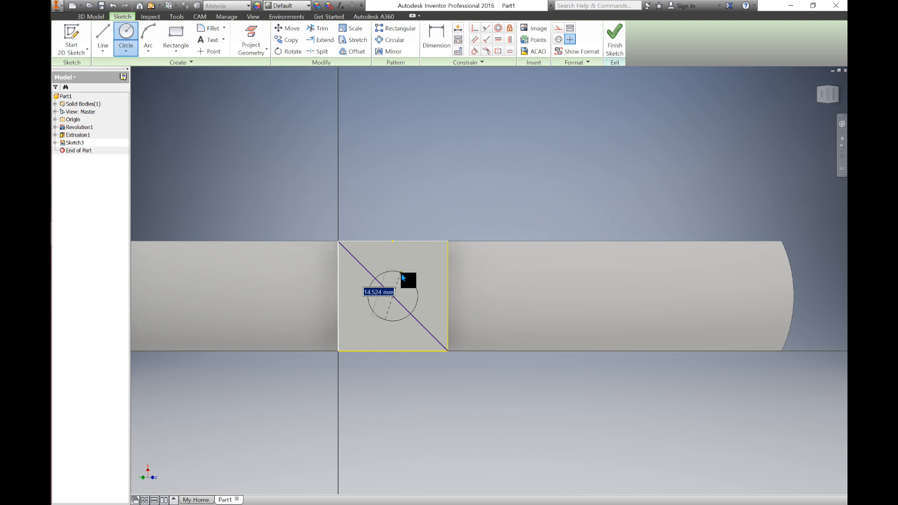
pyautogui.write('25')
pyautogui.press('Return')
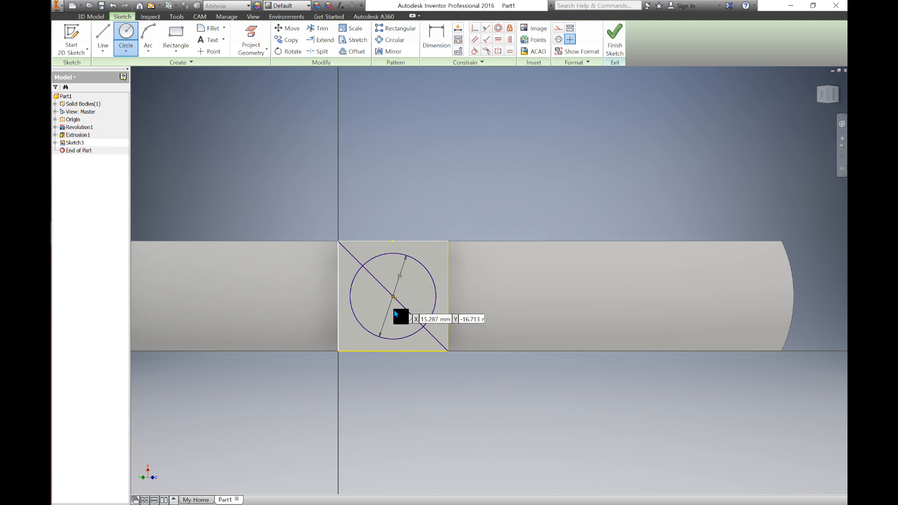
pyautogui.press('Escape')
pyautogui.click(384, 287)
pyautogui.press('Delete')
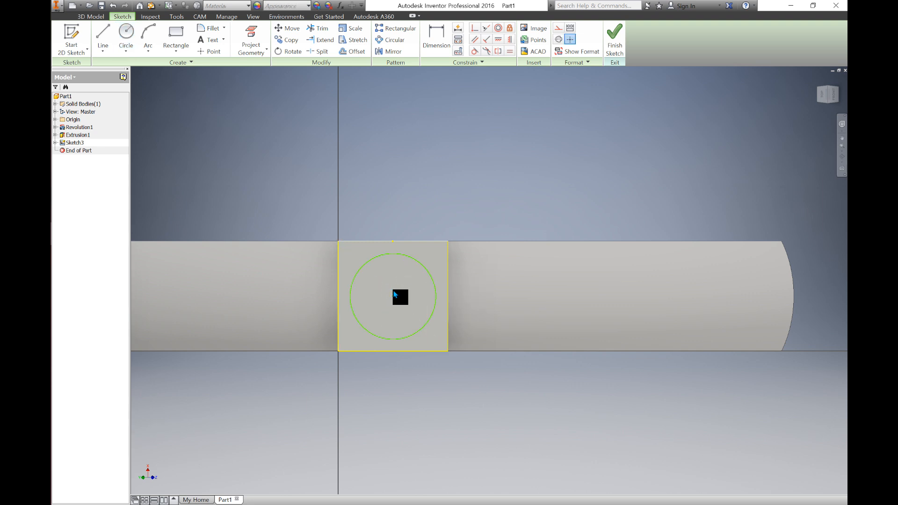
pyautogui.keyDown('shift'); pyautogui.moveTo(474, 246); pyautogui.dragTo(461, 270, button='middle'); pyautogui.keyUp('shift')
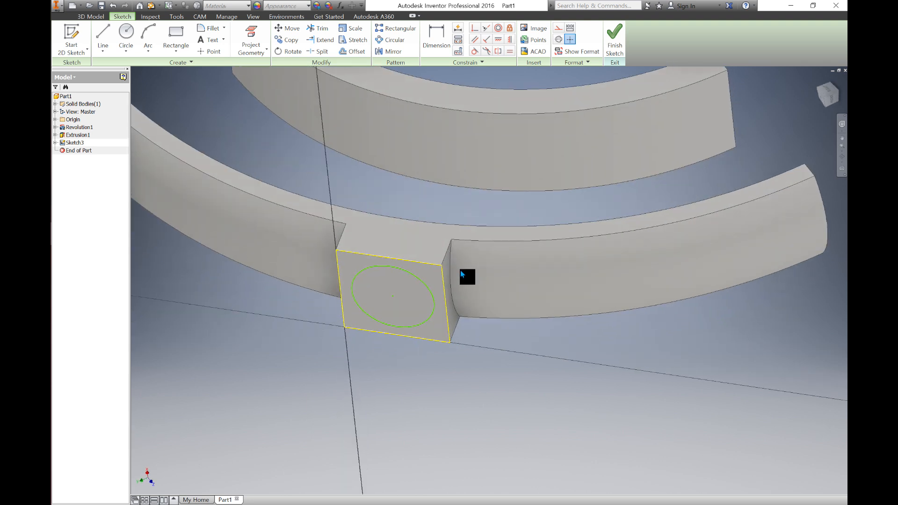
# Step: Set up an extrusion of the 25 mm circle, 60 mm in Direction 2 through the block towards the inner curved segment
pyautogui.click(95, 17)
pyautogui.click(102, 37)
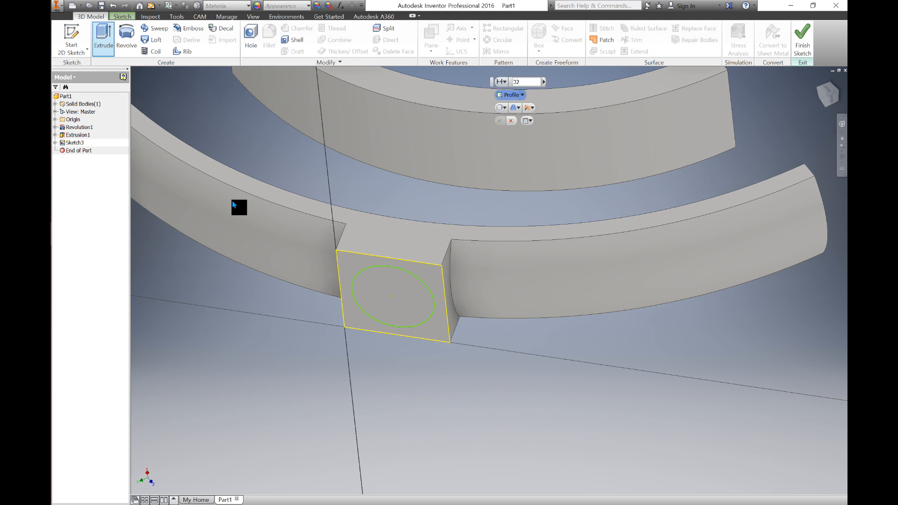
pyautogui.click(385, 297)
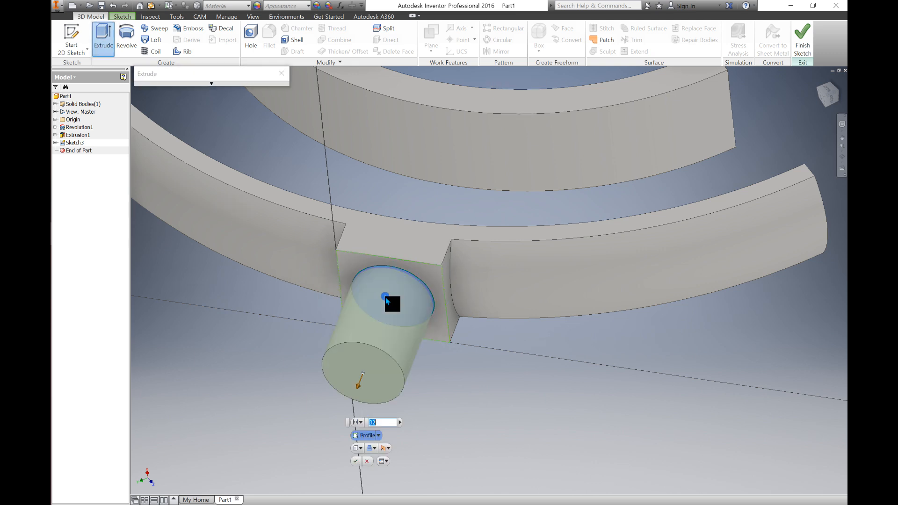
pyautogui.keyDown('shift'); pyautogui.moveTo(453, 294); pyautogui.dragTo(398, 319, button='middle'); pyautogui.keyUp('shift')
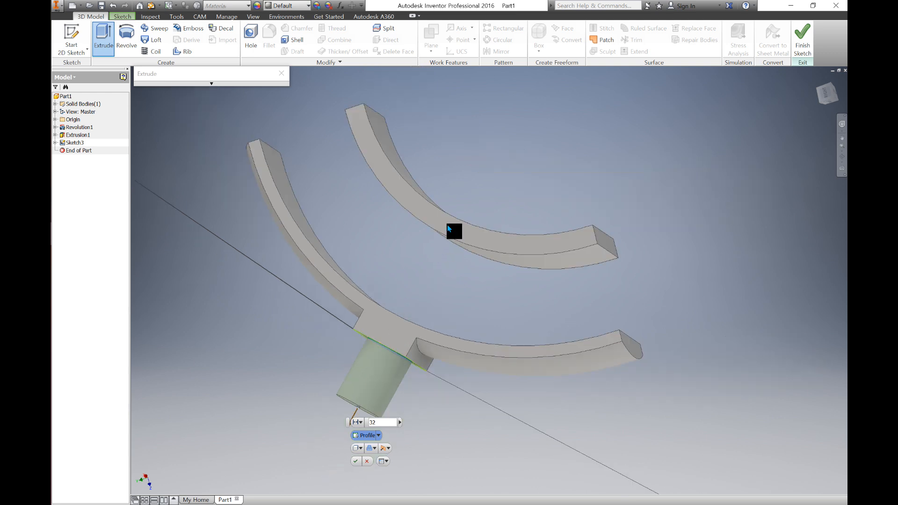
pyautogui.keyDown('shift'); pyautogui.moveTo(454, 229); pyautogui.dragTo(459, 239, button='middle'); pyautogui.keyUp('shift')
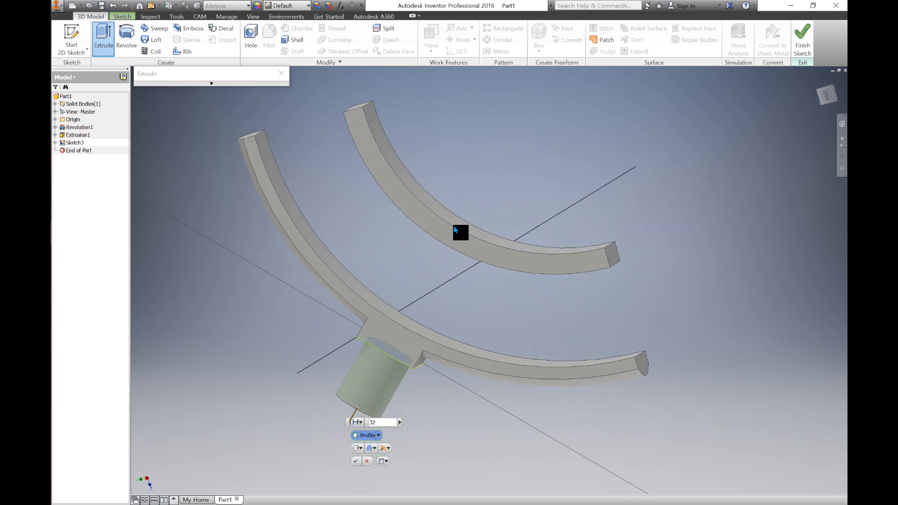
pyautogui.keyDown('shift'); pyautogui.moveTo(445, 244); pyautogui.dragTo(454, 236, button='middle'); pyautogui.keyUp('shift')
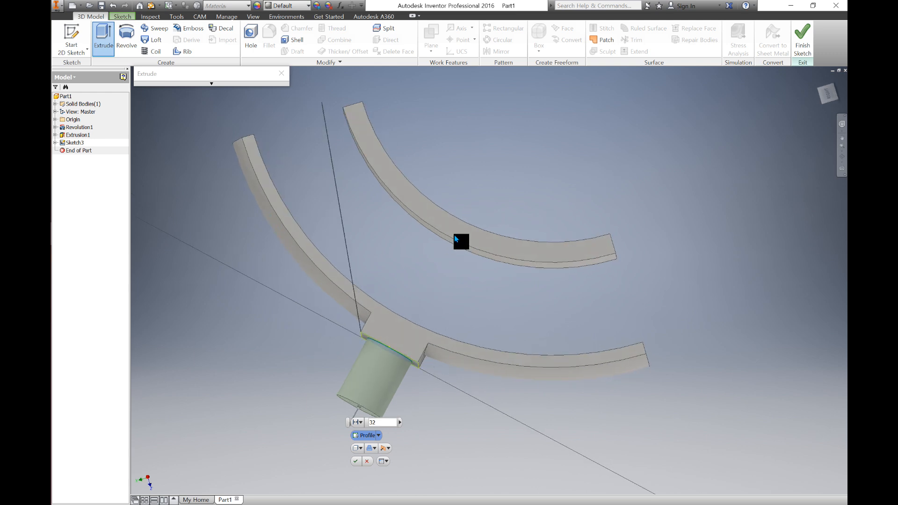
pyautogui.moveTo(386, 425); pyautogui.dragTo(357, 422)
pyautogui.write('60')
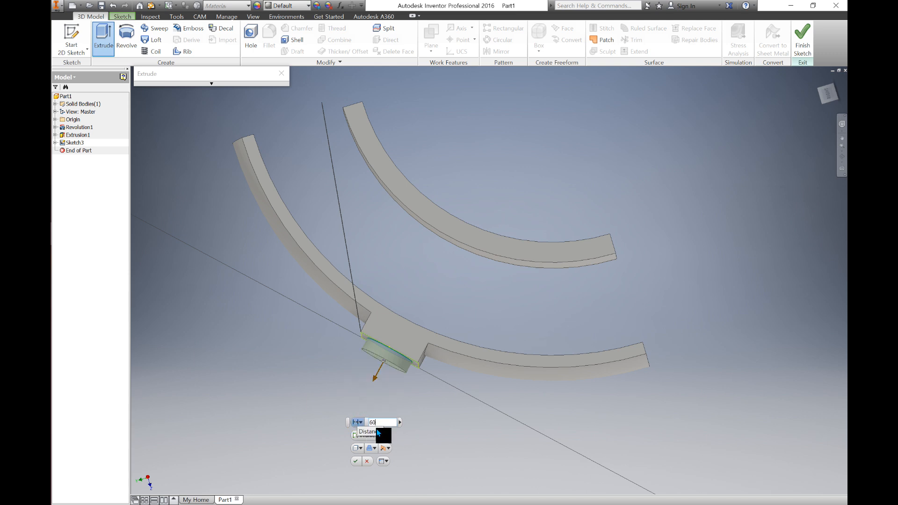
pyautogui.click(386, 450)
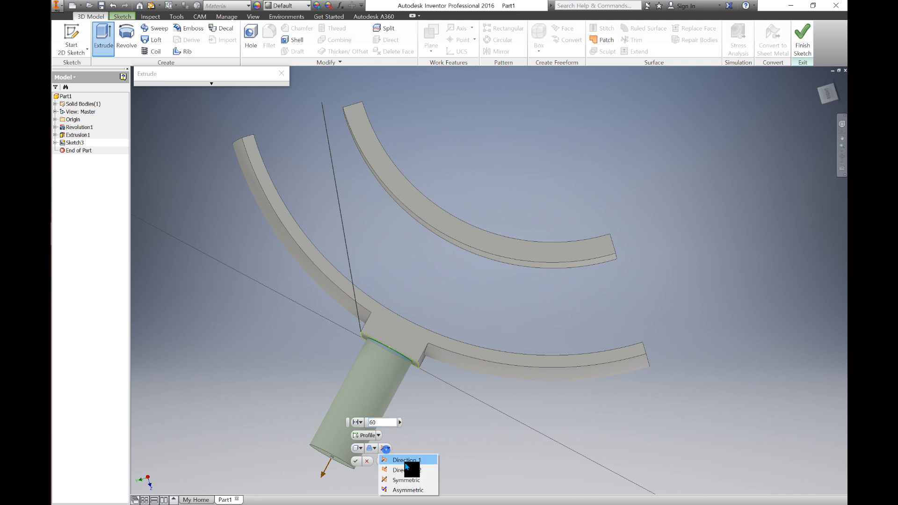
pyautogui.click(403, 470)
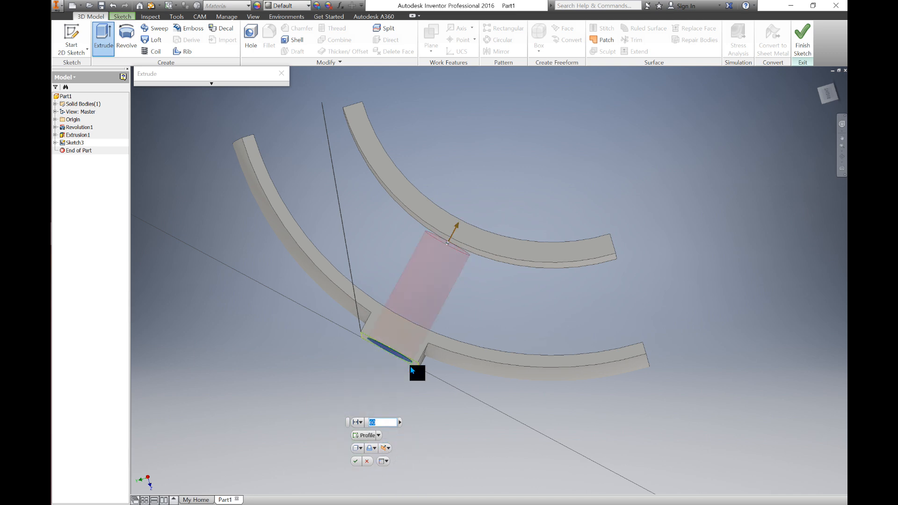
# Step: Set the extrusion distance to 68 mm and complete the cut through the block into the inner segment
pyautogui.moveTo(401, 295)
pyautogui.keyDown('shift'); pyautogui.mouseDown(button='middle')
pyautogui.moveTo(398, 304)
pyautogui.moveTo(406, 301)
pyautogui.mouseUp(button='middle'); pyautogui.keyUp('shift')
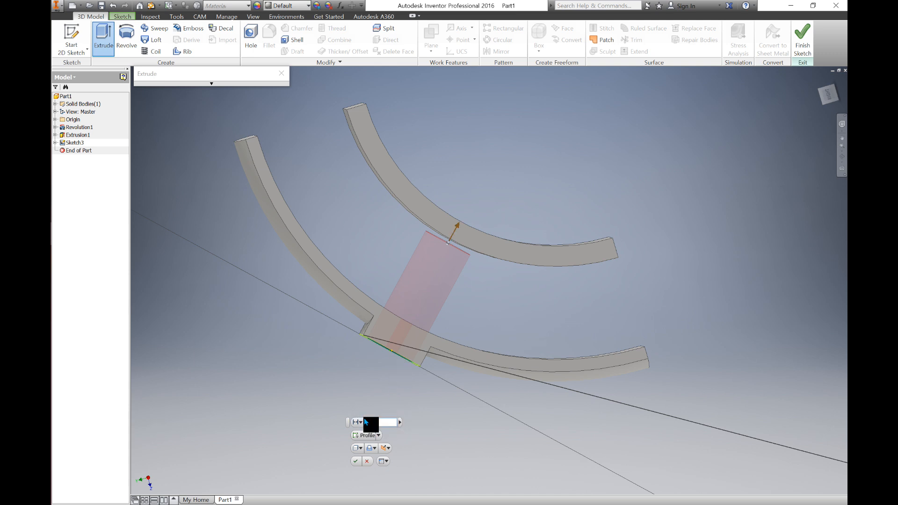
pyautogui.write('66')
pyautogui.press('BackSpace')
pyautogui.write('8')
pyautogui.keyDown('shift'); pyautogui.moveTo(423, 337); pyautogui.dragTo(426, 337, button='middle'); pyautogui.keyUp('shift')
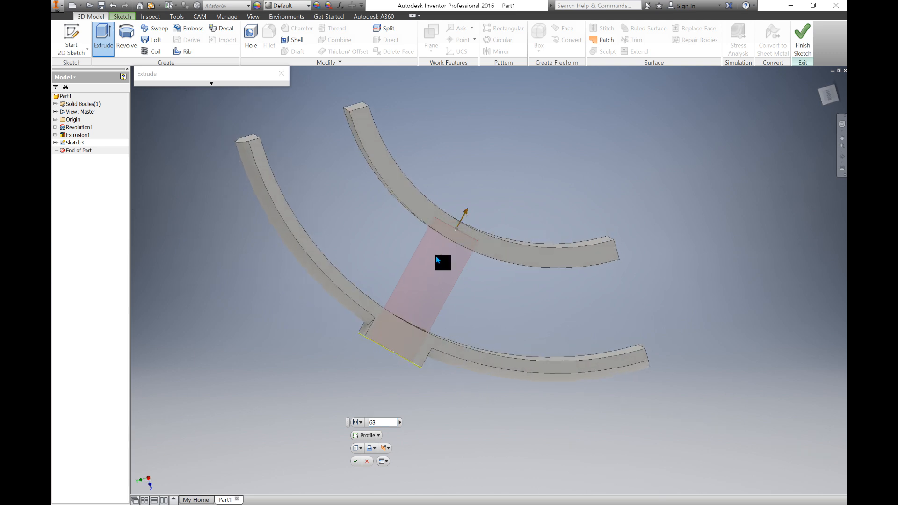
pyautogui.click(356, 462)
# Step: Start a new sketch on the block's flat outer face and project the 25 mm hole's circular outline into it
pyautogui.keyDown('shift'); pyautogui.moveTo(358, 421); pyautogui.dragTo(373, 373, button='middle'); pyautogui.keyUp('shift')
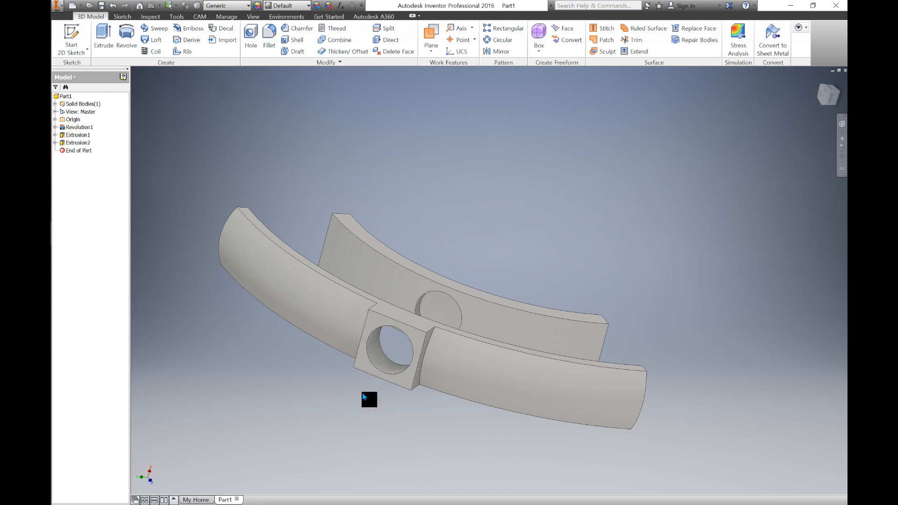
pyautogui.keyDown('shift'); pyautogui.moveTo(367, 406); pyautogui.dragTo(386, 403, button='middle'); pyautogui.keyUp('shift')
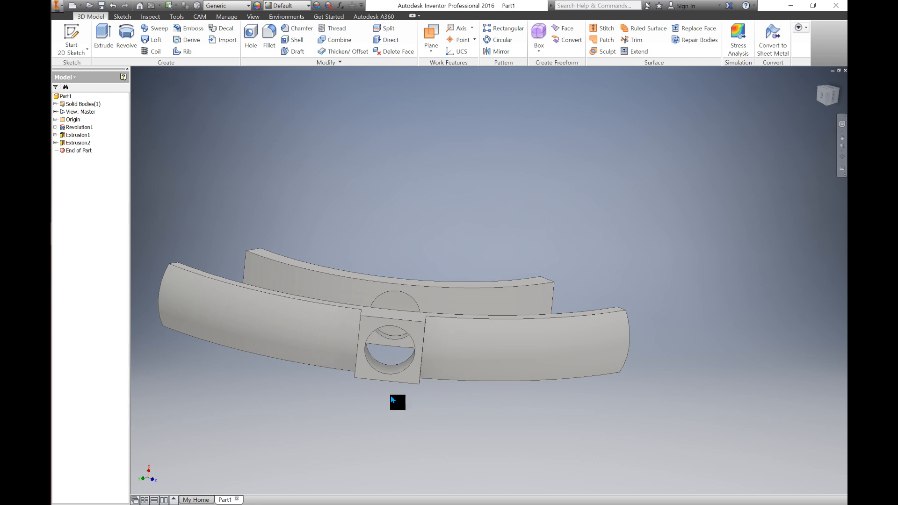
pyautogui.click(410, 380)
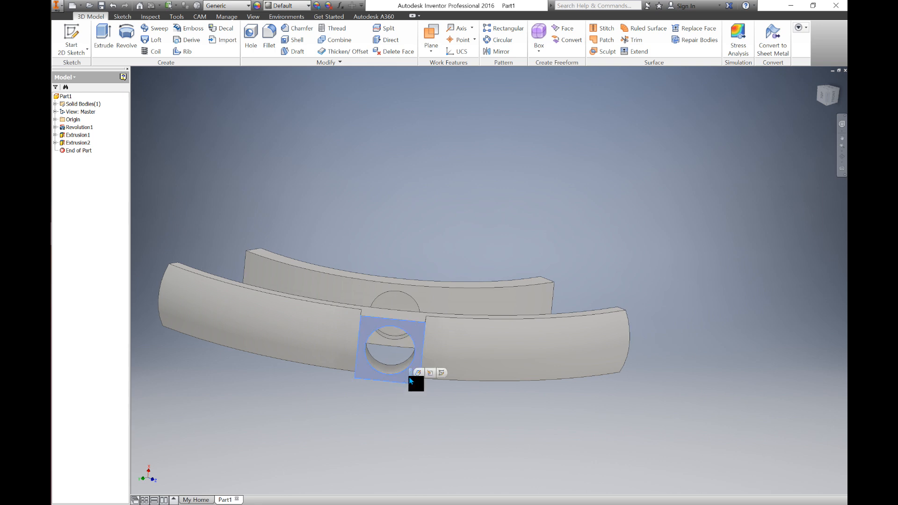
pyautogui.press('s')
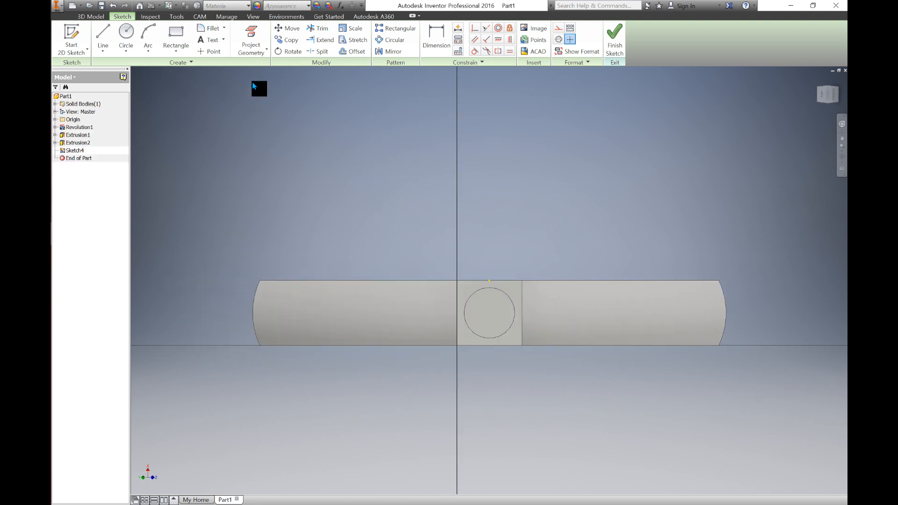
pyautogui.click(256, 53)
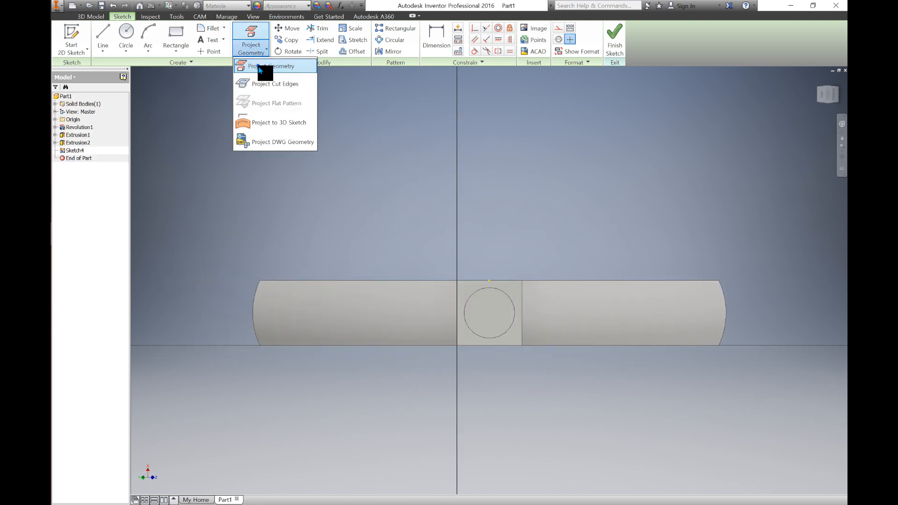
pyautogui.click(258, 67)
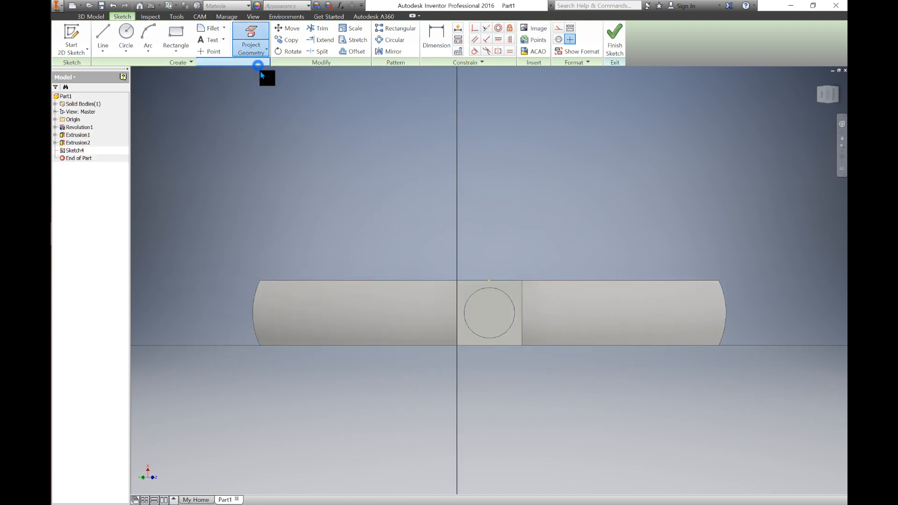
pyautogui.click(494, 317)
pyautogui.moveTo(538, 313); pyautogui.dragTo(467, 314, button='middle')
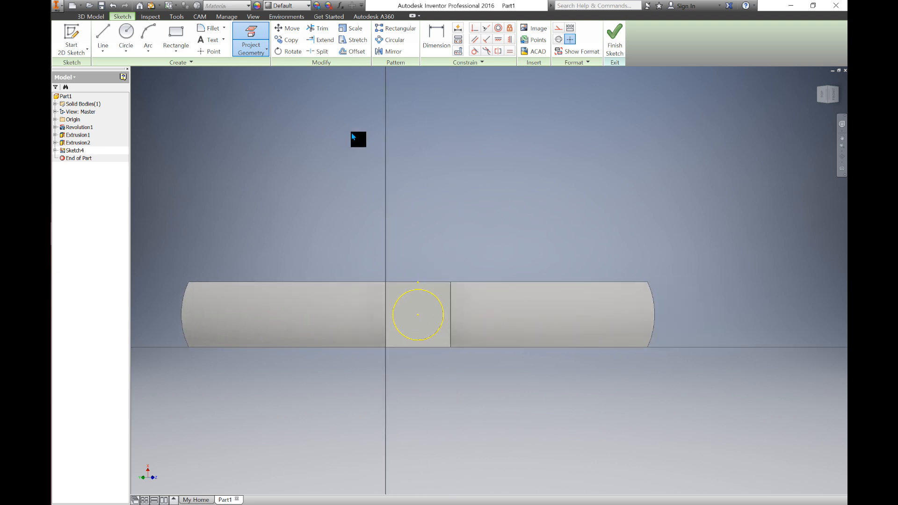
# Step: Offset the projected circle 2 mm inward
pyautogui.click(354, 53)
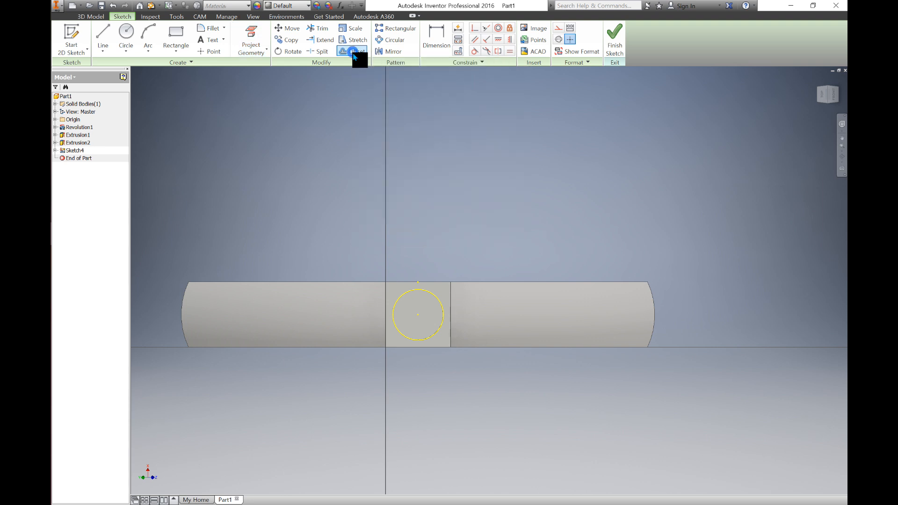
pyautogui.click(403, 298)
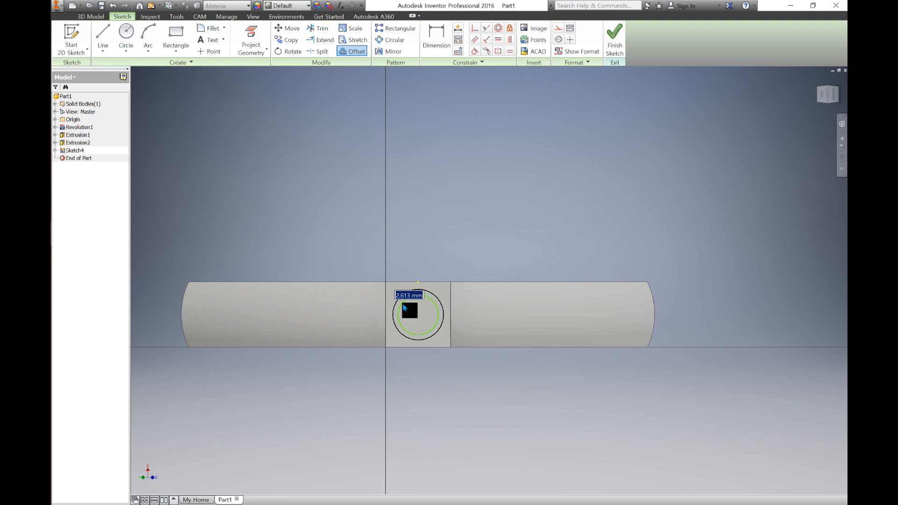
pyautogui.write('2')
pyautogui.press('Return')
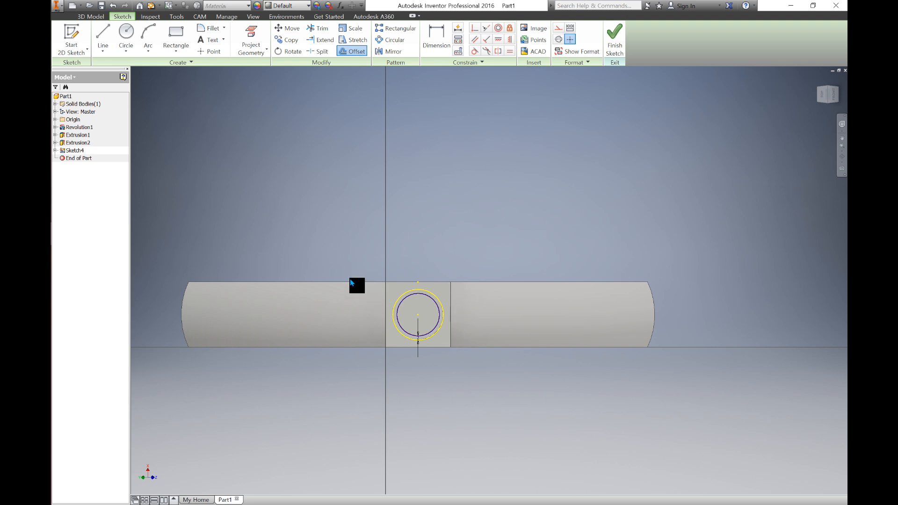
# Step: Set up an extrusion of the smaller offset circle in Direction 2, towards the inner curved segment
pyautogui.click(89, 15)
pyautogui.click(102, 36)
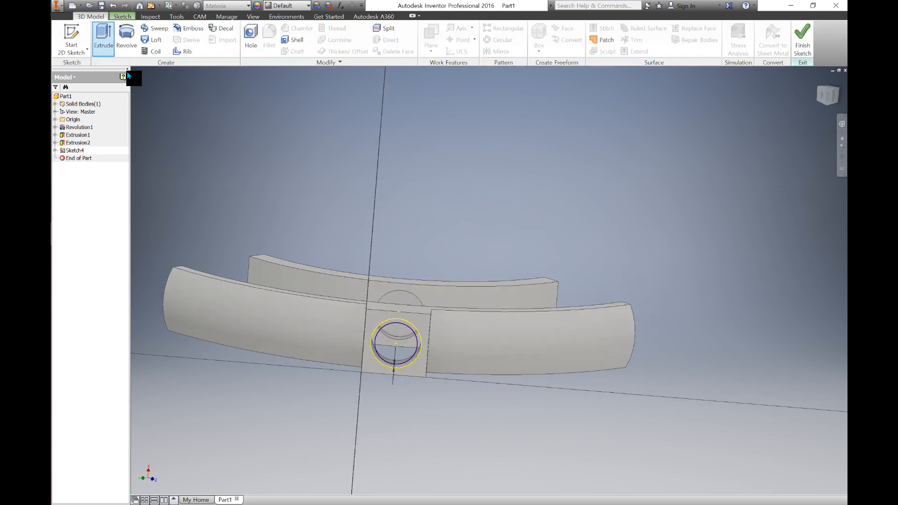
pyautogui.click(380, 342)
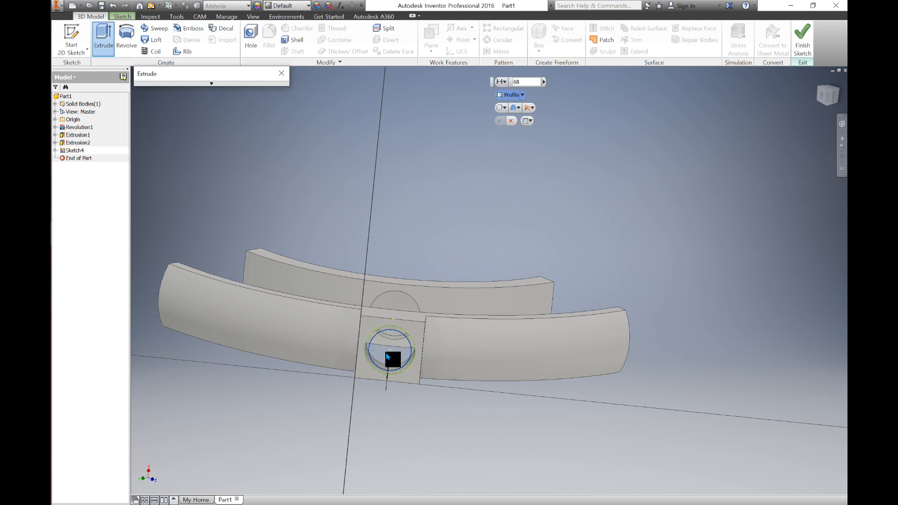
pyautogui.keyDown('shift'); pyautogui.moveTo(365, 358); pyautogui.dragTo(355, 357, button='middle'); pyautogui.keyUp('shift')
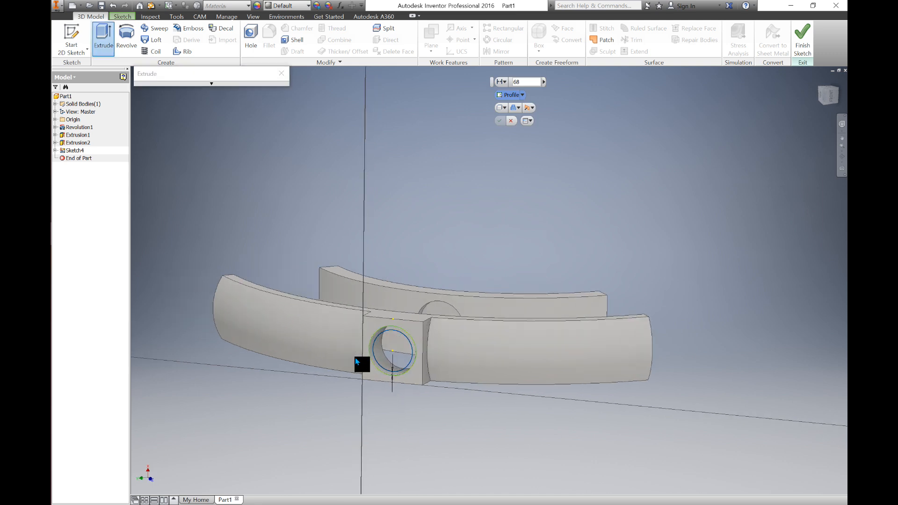
pyautogui.scroll(-3, 391, 350)
pyautogui.click(390, 346)
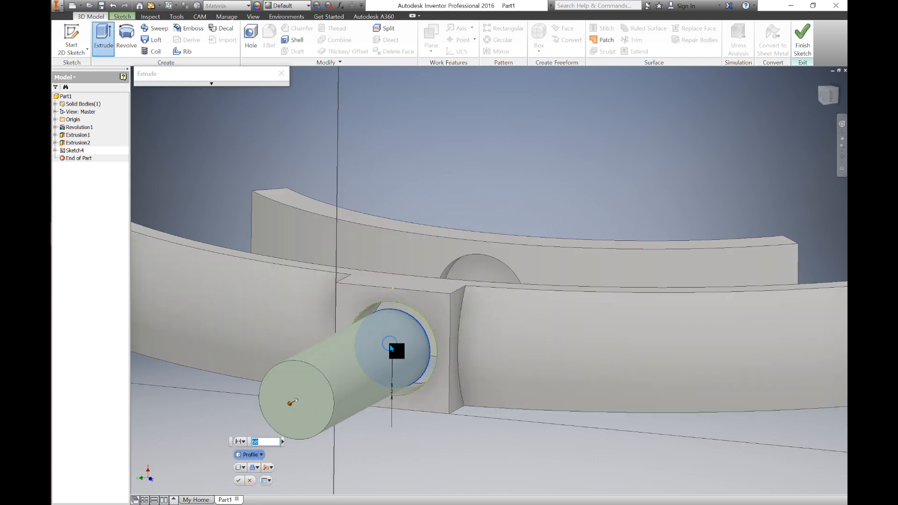
pyautogui.scroll(5, 390, 345)
pyautogui.keyDown('shift'); pyautogui.moveTo(431, 305); pyautogui.dragTo(401, 353, button='middle'); pyautogui.keyUp('shift')
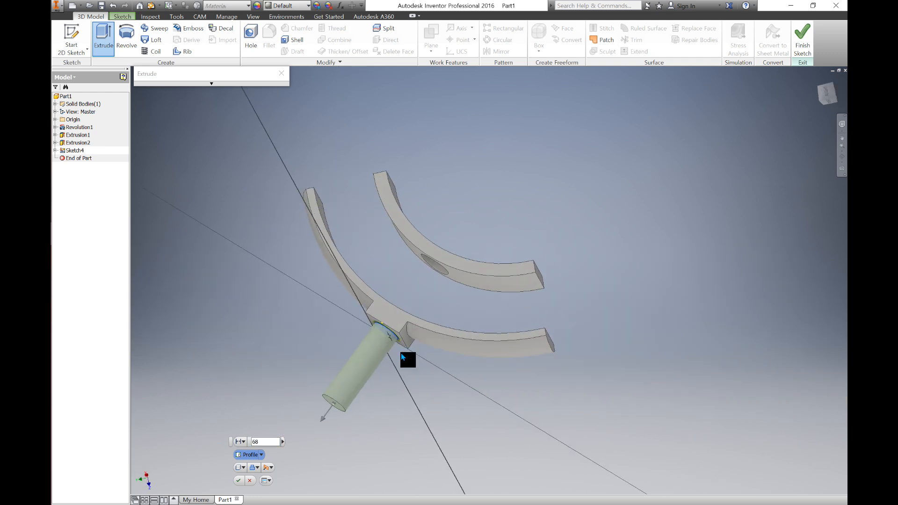
pyautogui.click(271, 467)
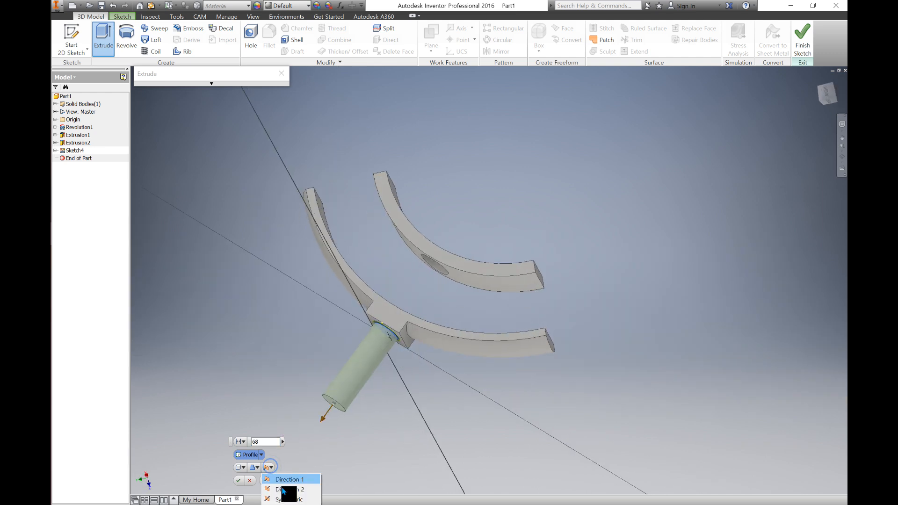
pyautogui.click(282, 489)
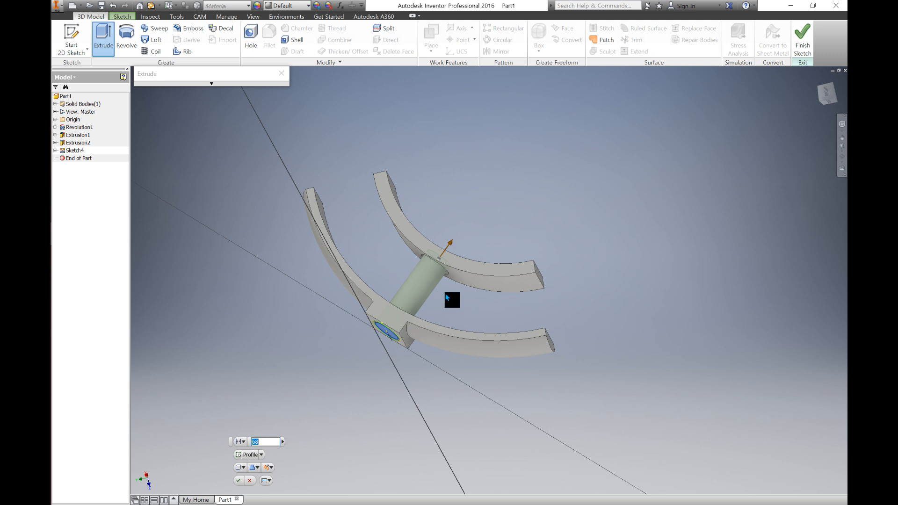
pyautogui.keyDown('shift'); pyautogui.moveTo(444, 309); pyautogui.dragTo(444, 317, button='middle'); pyautogui.keyUp('shift')
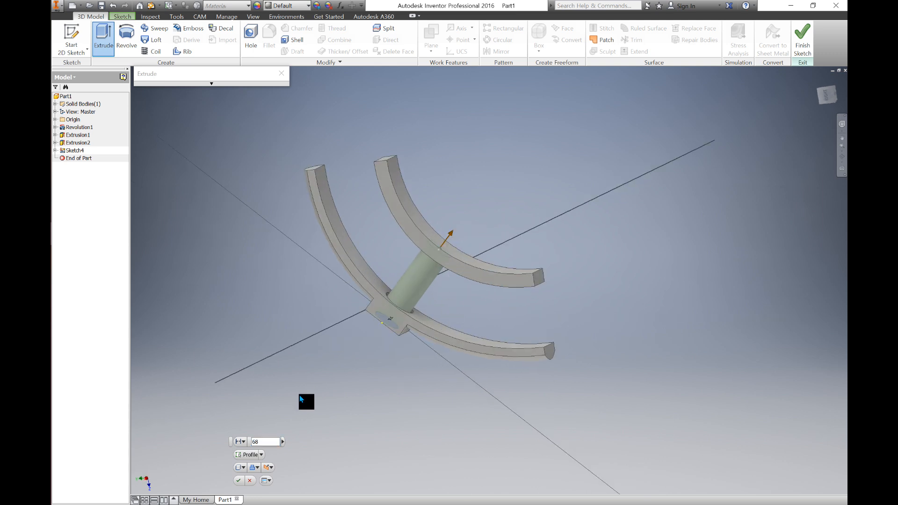
# Step: Set the small circle's extrusion to end at the selected concave inner face of the inner curved segment
pyautogui.doubleClick(258, 444)
pyautogui.click(240, 442)
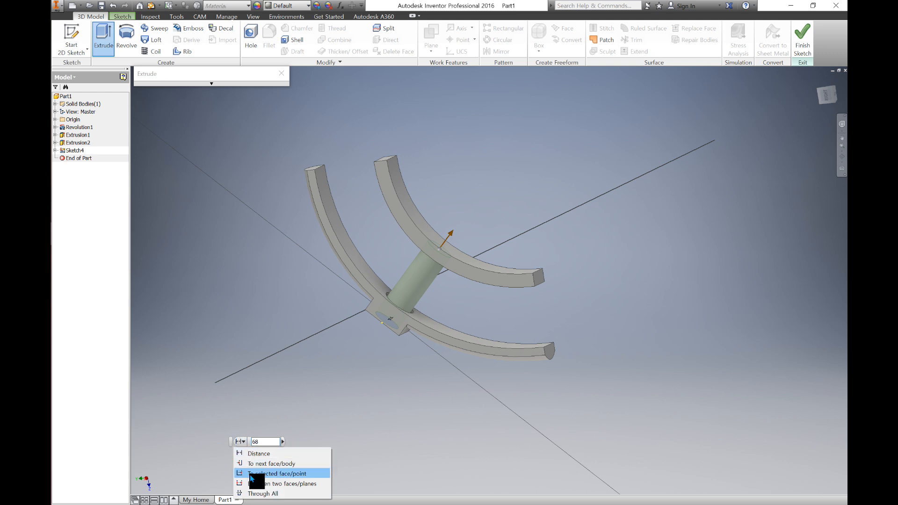
pyautogui.click(271, 473)
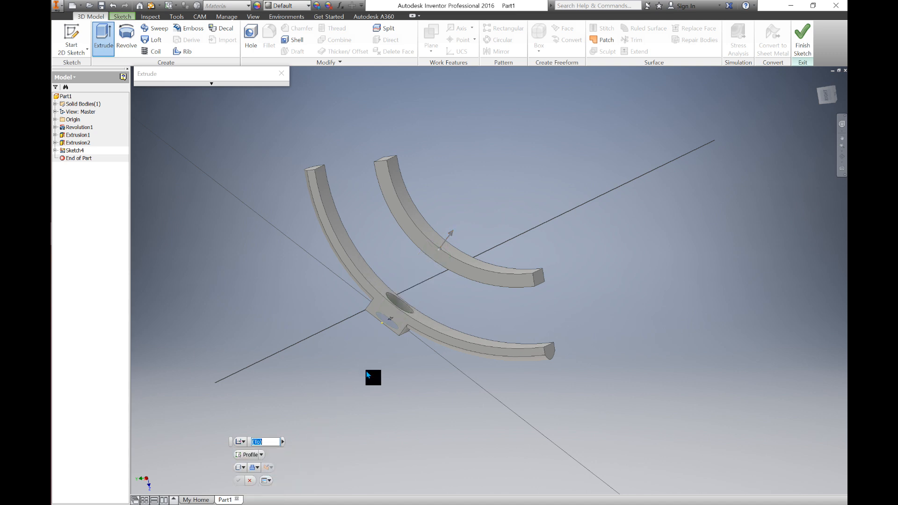
pyautogui.keyDown('shift'); pyautogui.moveTo(367, 372); pyautogui.dragTo(349, 385, button='middle'); pyautogui.keyUp('shift')
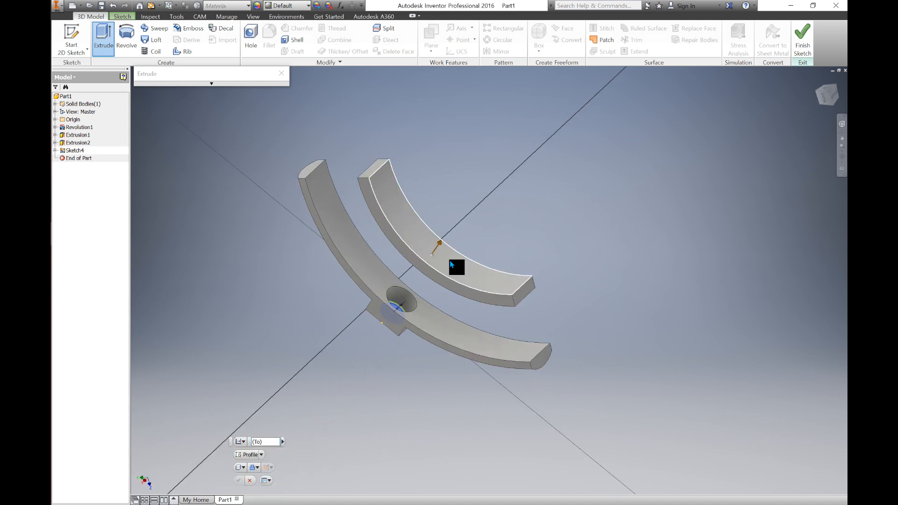
pyautogui.moveTo(452, 265)
pyautogui.moveTo(421, 241)
pyautogui.click(423, 241)
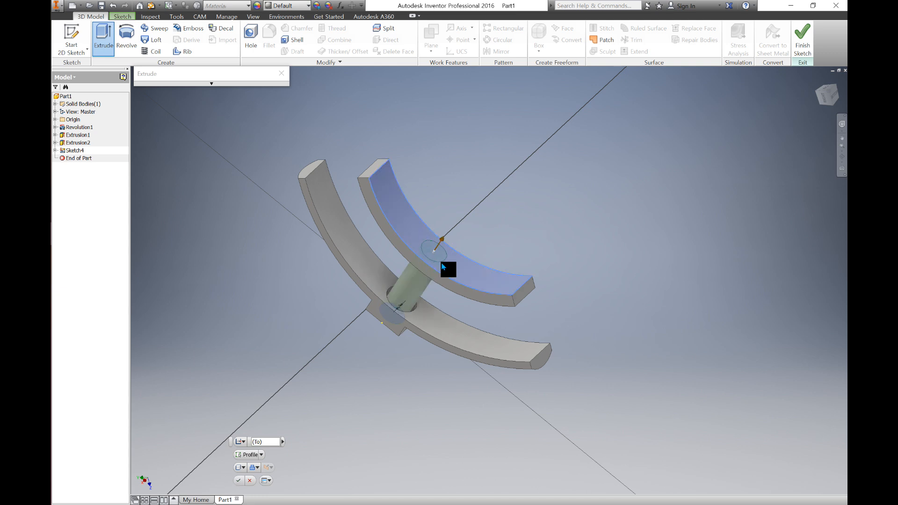
pyautogui.scroll(4, 437, 265)
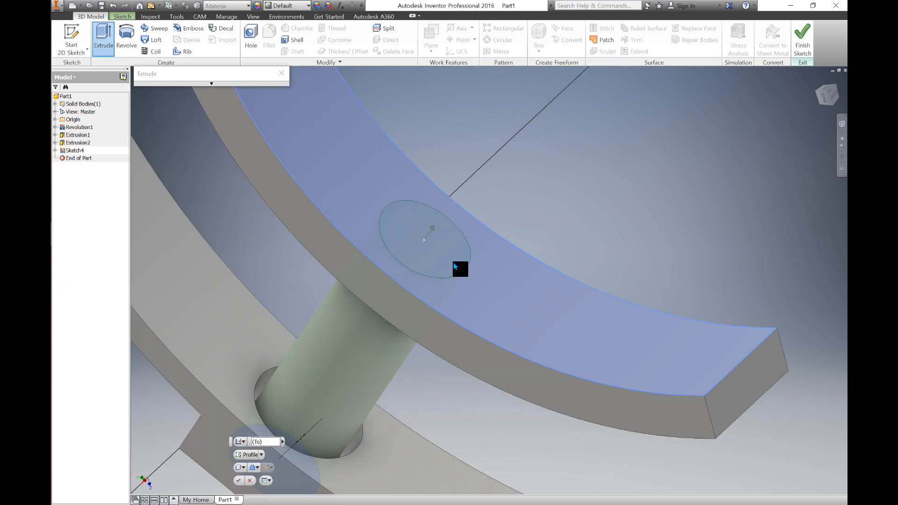
pyautogui.scroll(-5, 405, 248)
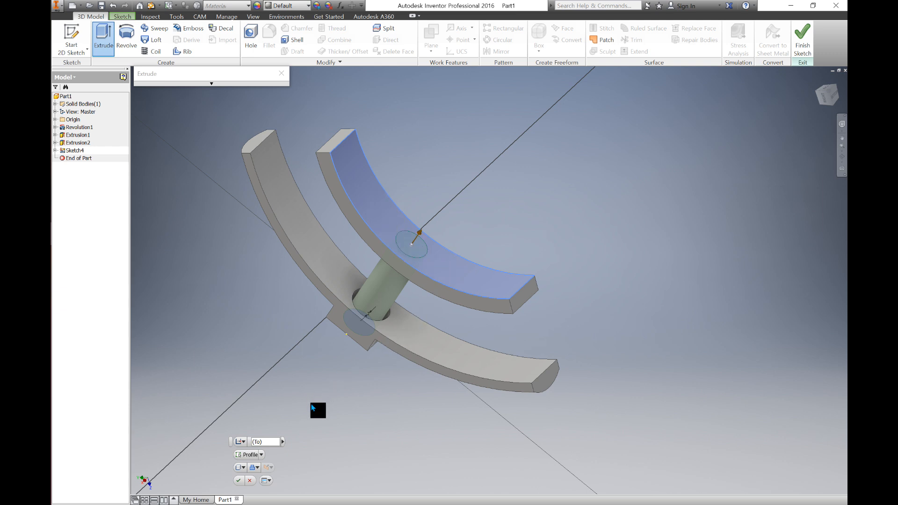
# Step: Change the small circle's extrusion to a Cut operation and complete the hole through the inner segment
pyautogui.click(257, 468)
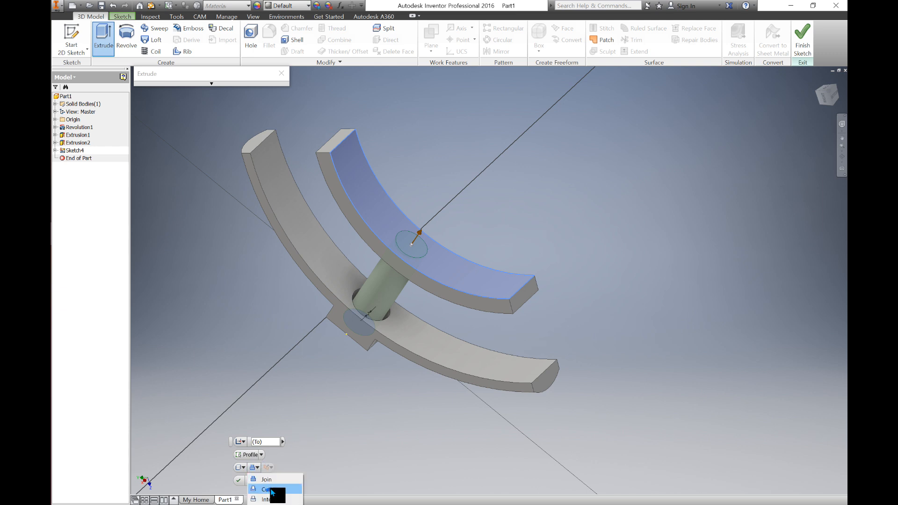
pyautogui.click(266, 489)
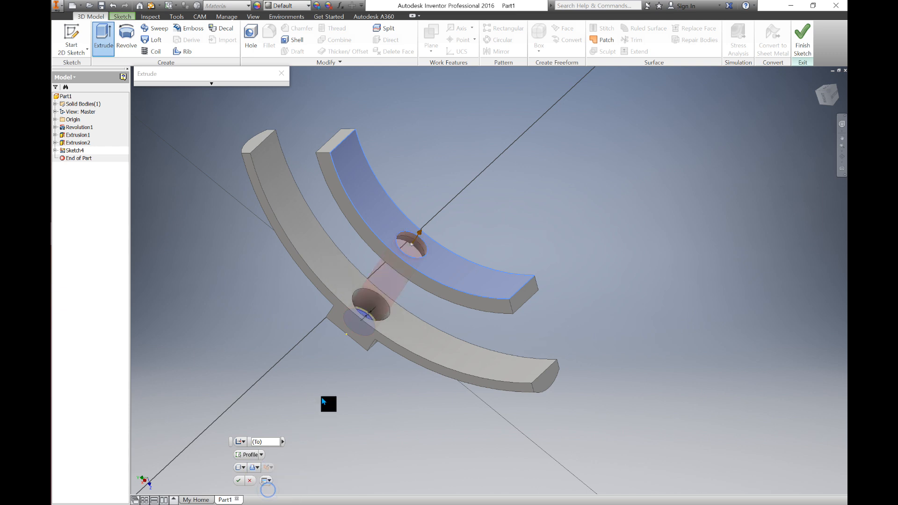
pyautogui.click(239, 481)
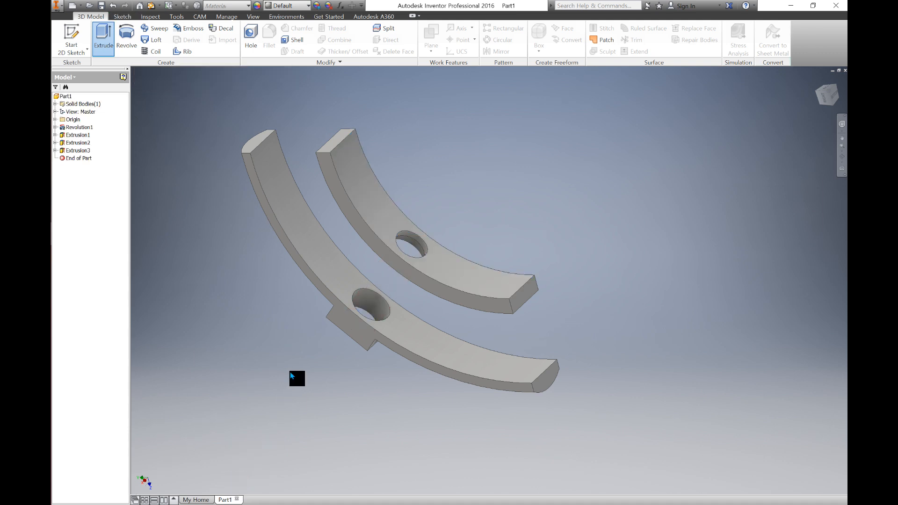
# Step: Start a new sketch on the block's flat outer face and project the face's square and circular edges into it
pyautogui.scroll(-2, 296, 371)
pyautogui.keyDown('shift'); pyautogui.moveTo(301, 397); pyautogui.dragTo(332, 352, button='middle'); pyautogui.keyUp('shift')
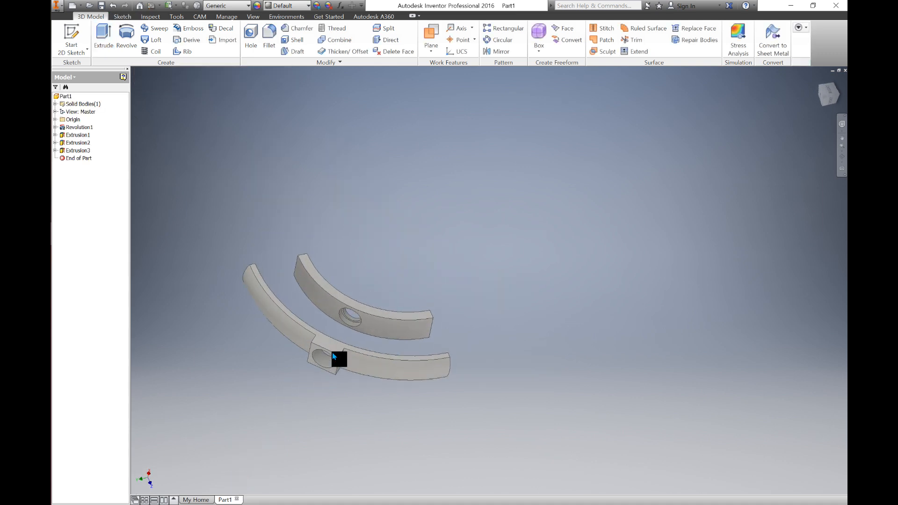
pyautogui.moveTo(306, 393)
pyautogui.keyDown('shift'); pyautogui.mouseDown(button='middle')
pyautogui.moveTo(316, 384)
pyautogui.moveTo(306, 386)
pyautogui.mouseUp(button='middle'); pyautogui.keyUp('shift')
pyautogui.scroll(3, 308, 386)
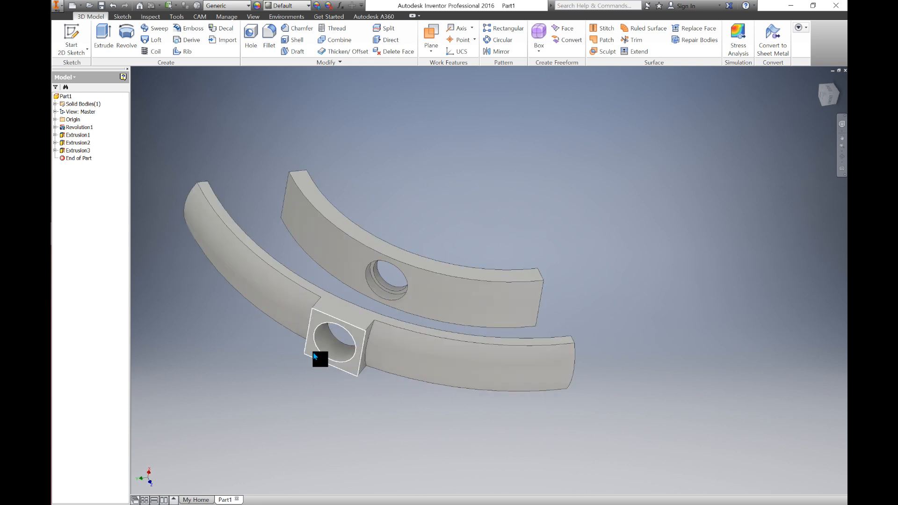
pyautogui.click(314, 354)
pyautogui.press('s')
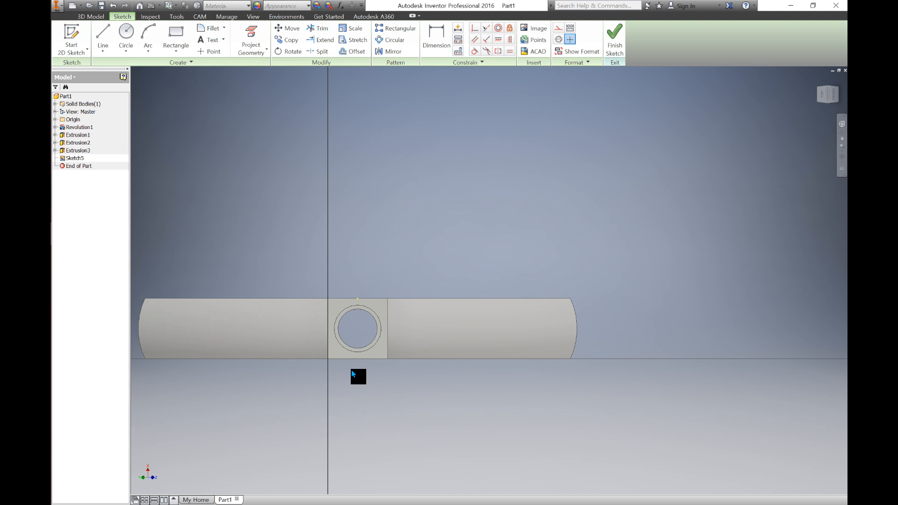
pyautogui.click(252, 52)
pyautogui.click(258, 66)
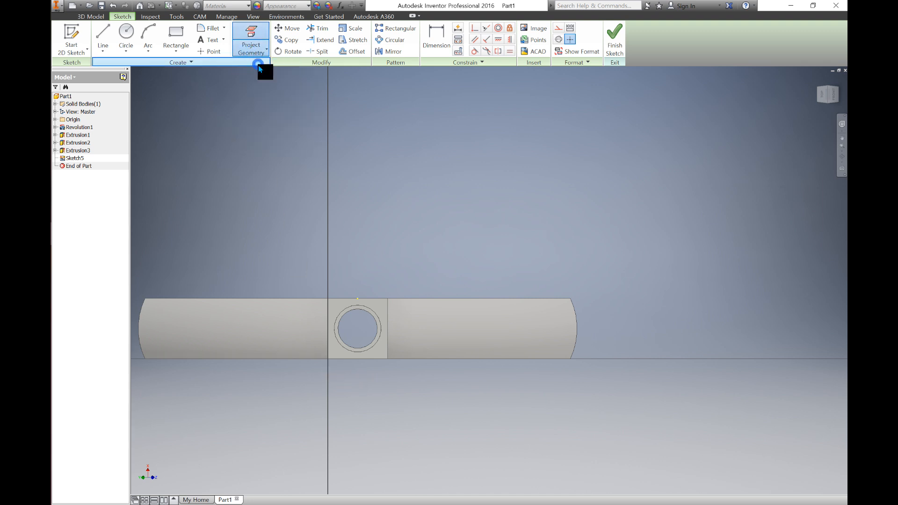
pyautogui.click(331, 341)
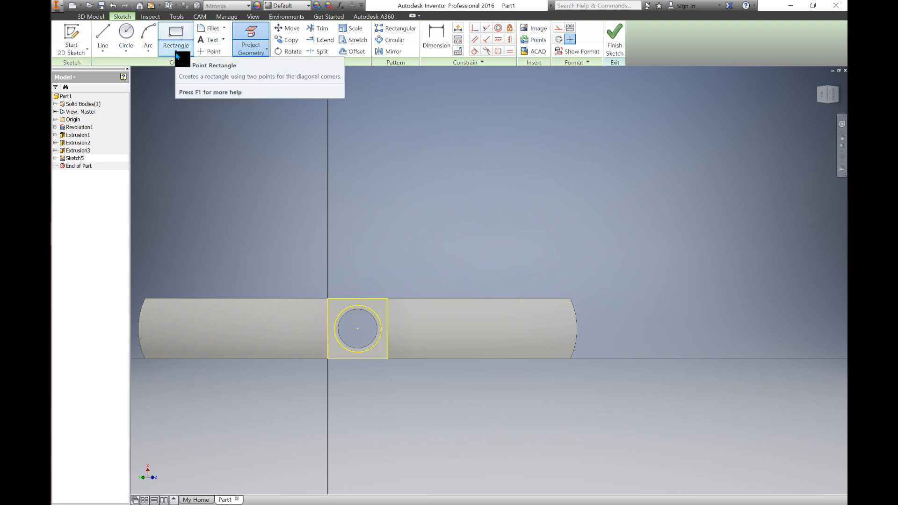
# Step: Sketch a narrow horizontal center-point slot centred on the block's hole, with 34 mm from its centre to the end-arc centre
pyautogui.click(176, 54)
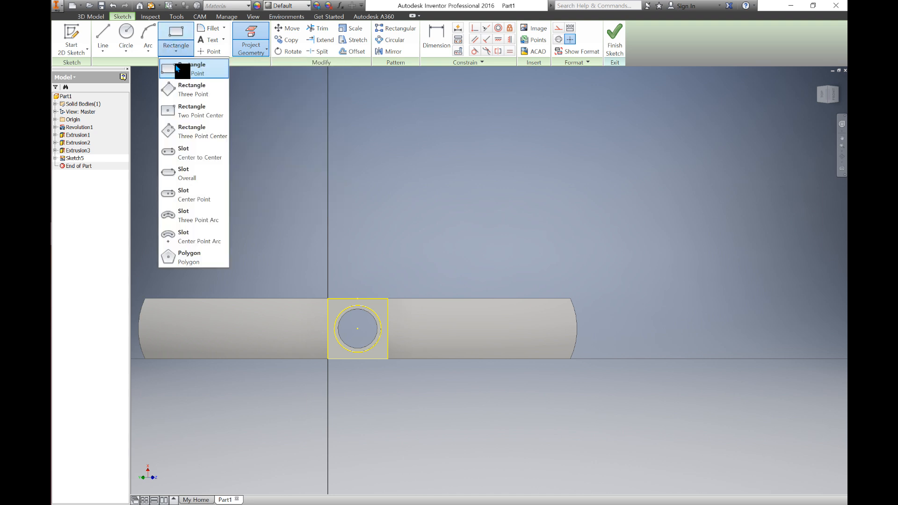
pyautogui.click(172, 195)
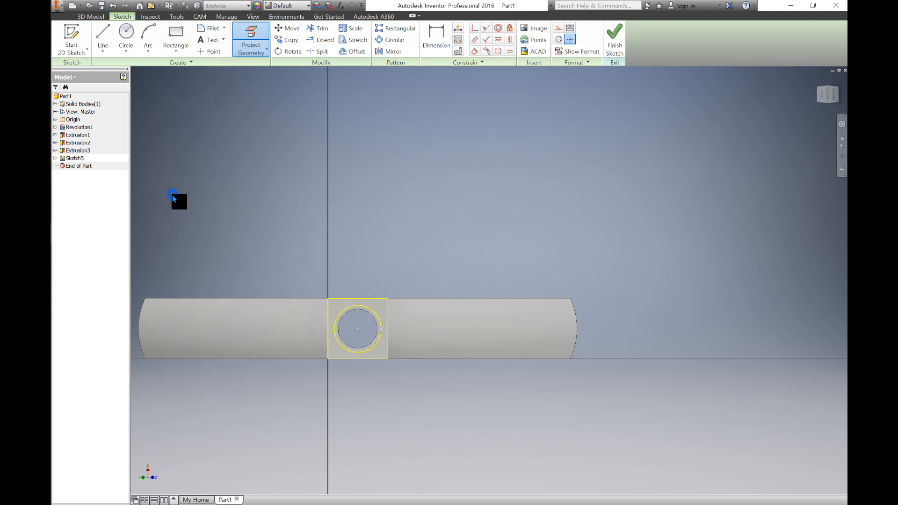
pyautogui.click(358, 329)
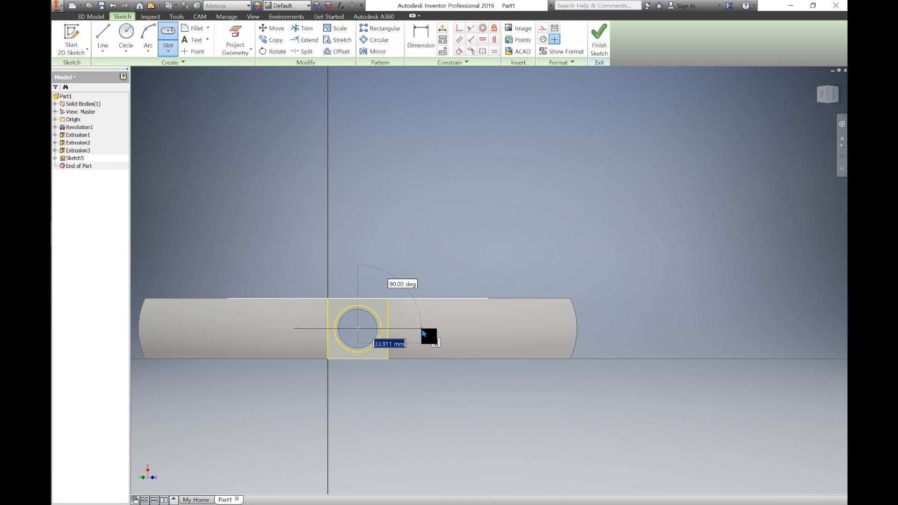
pyautogui.write('34')
pyautogui.press('Return')
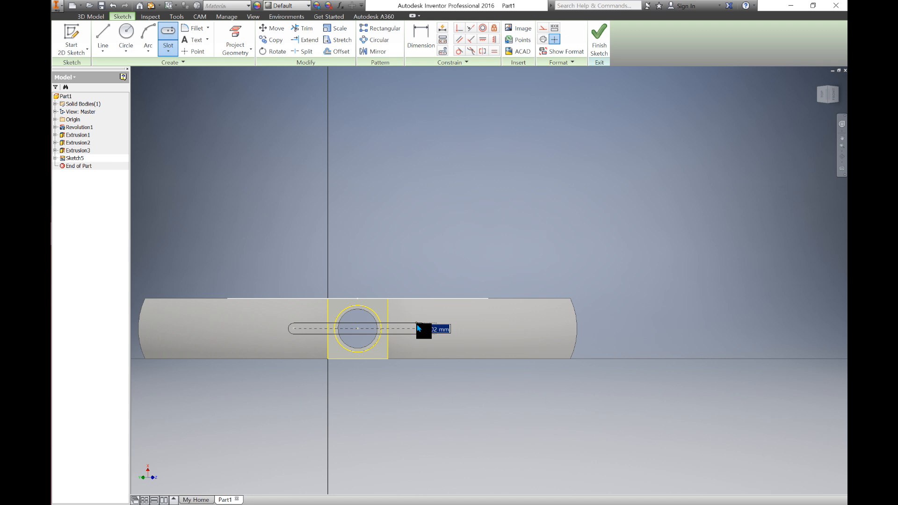
pyautogui.press('BackSpace')
pyautogui.press('Return')
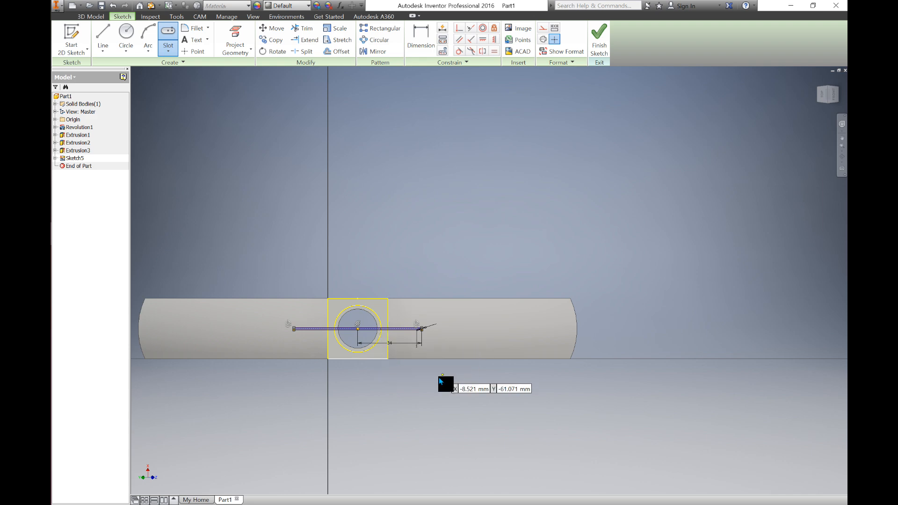
# Step: Set up an extrusion of the narrow slot profile, directed from the block towards the inner curved segment
pyautogui.press('F6')
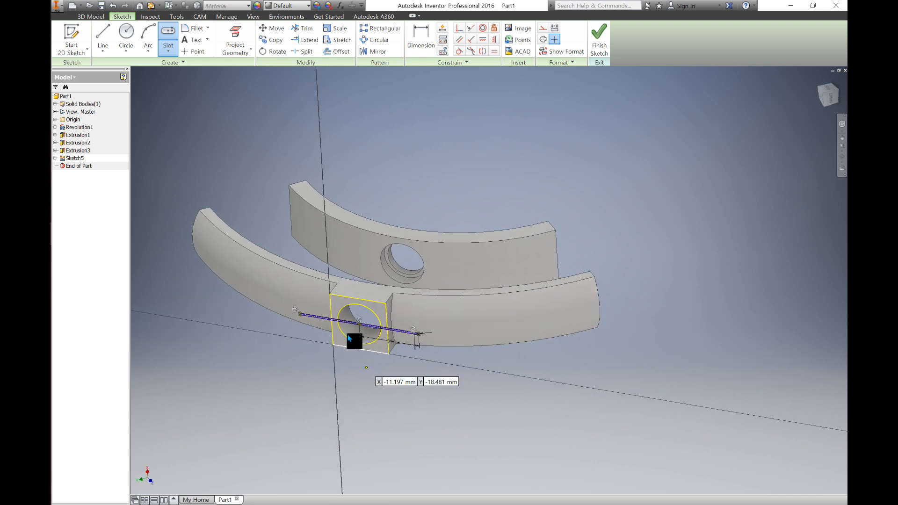
pyautogui.scroll(-5, 347, 336)
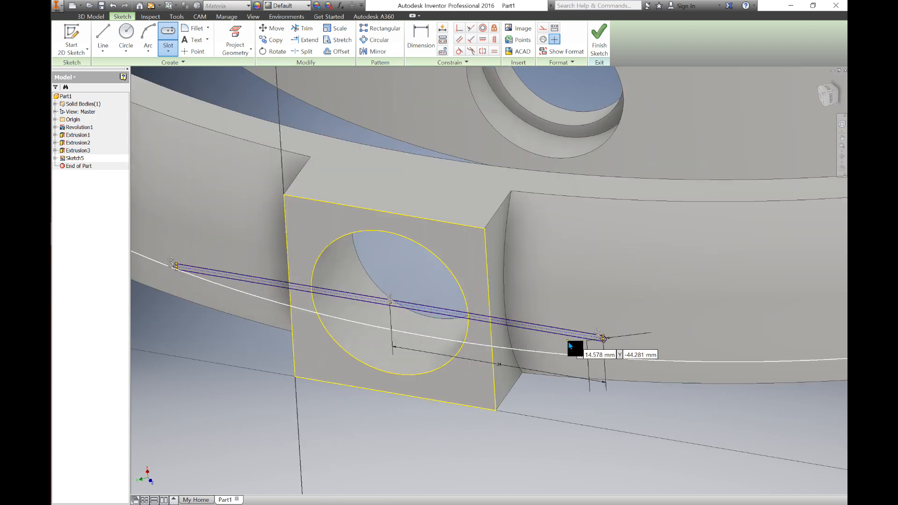
pyautogui.scroll(-3, 577, 347)
pyautogui.scroll(3, 636, 343)
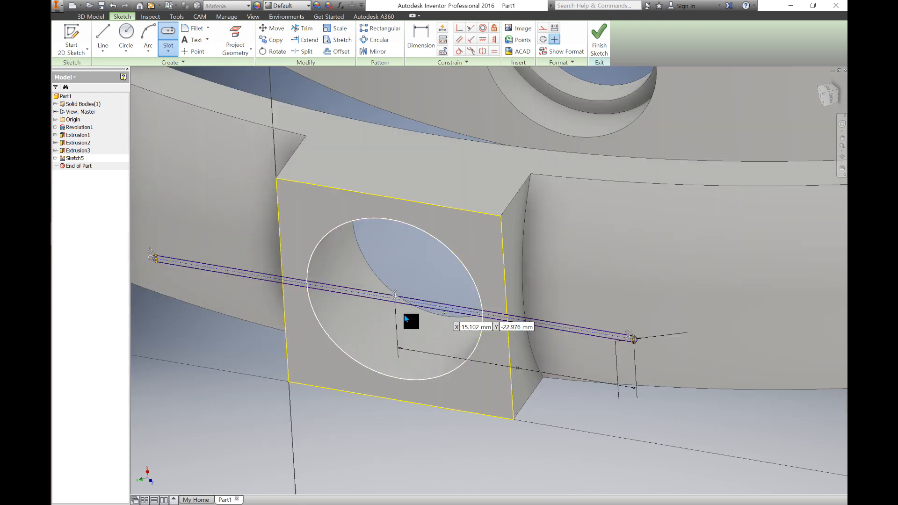
pyautogui.click(96, 16)
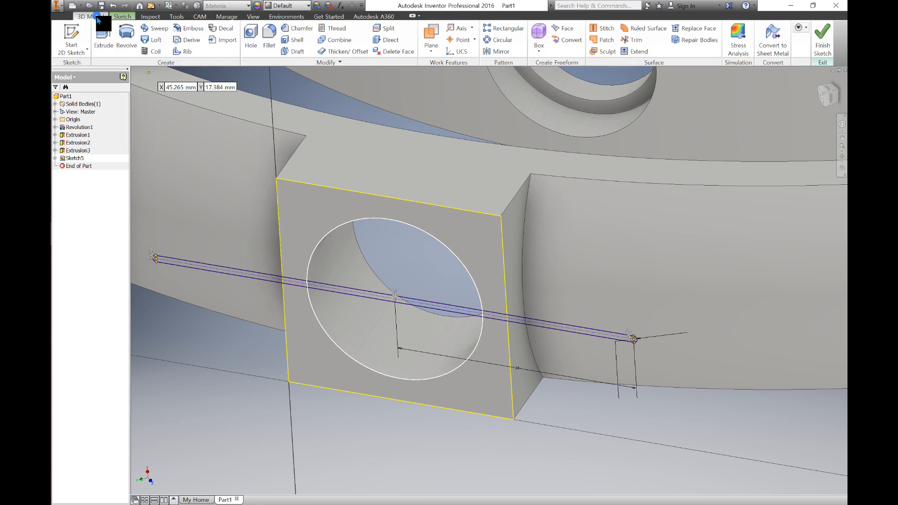
pyautogui.click(102, 36)
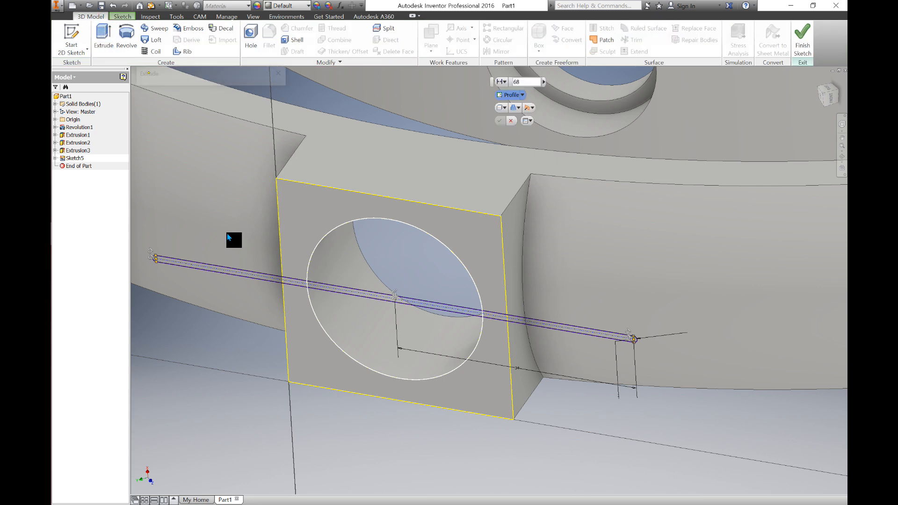
pyautogui.scroll(-2, 403, 314)
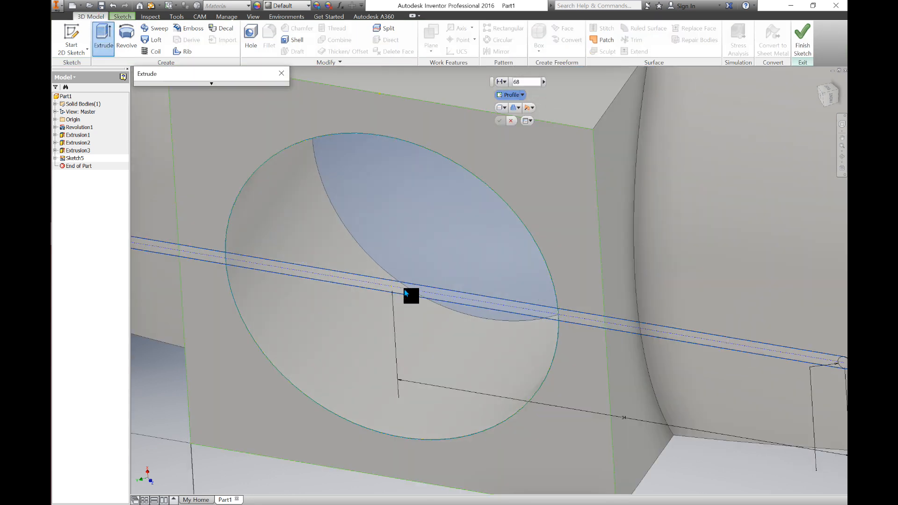
pyautogui.click(404, 290)
pyautogui.scroll(3, 402, 290)
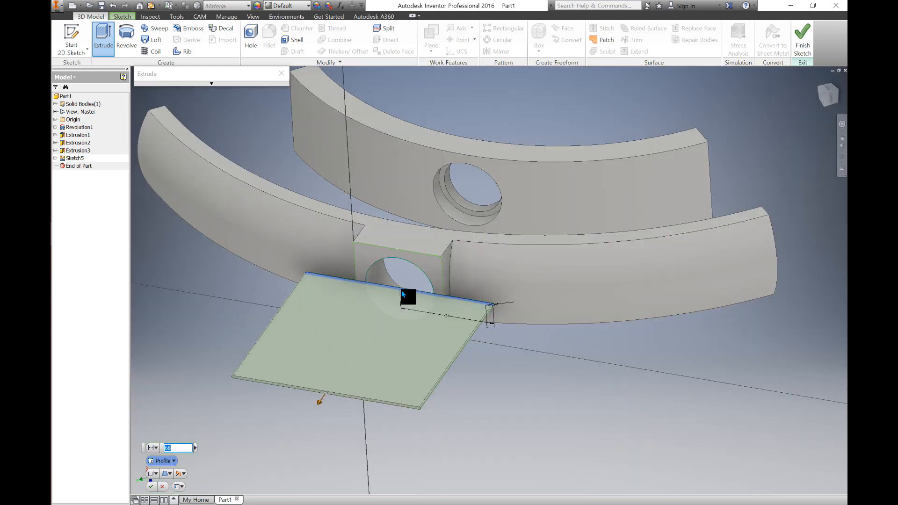
pyautogui.keyDown('shift'); pyautogui.moveTo(471, 235); pyautogui.dragTo(466, 243, button='middle'); pyautogui.keyUp('shift')
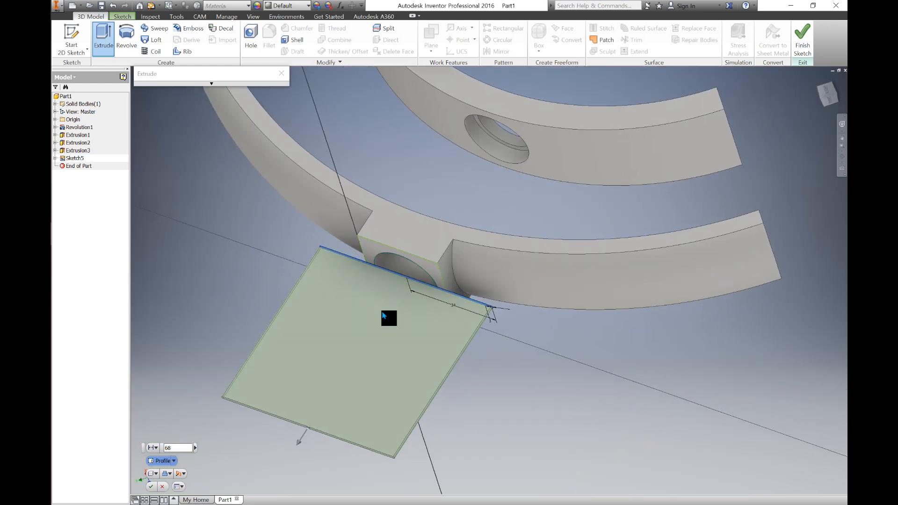
pyautogui.click(182, 474)
pyautogui.click(199, 495)
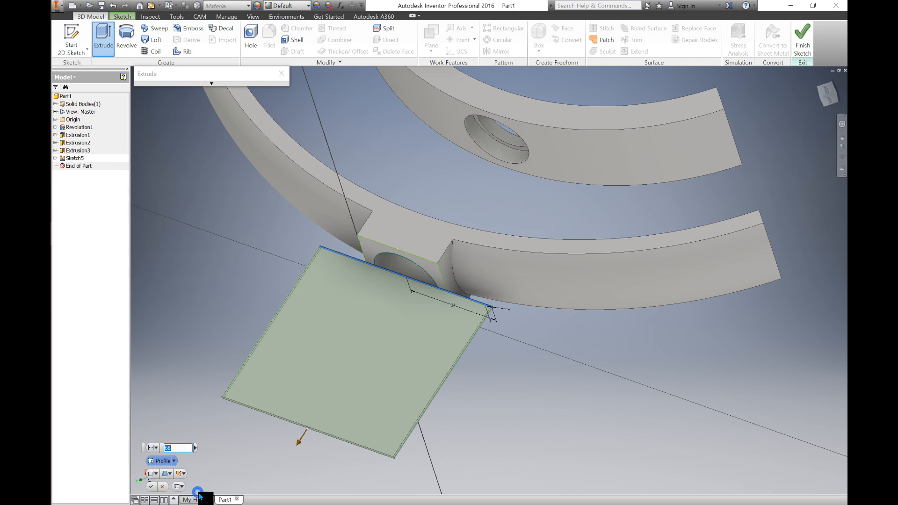
# Step: Cut the slot through both curved segments, ending at the selected concave inner face of the inner segment
pyautogui.scroll(-5, 298, 482)
pyautogui.keyDown('shift'); pyautogui.moveTo(390, 407); pyautogui.dragTo(372, 420, button='middle'); pyautogui.keyUp('shift')
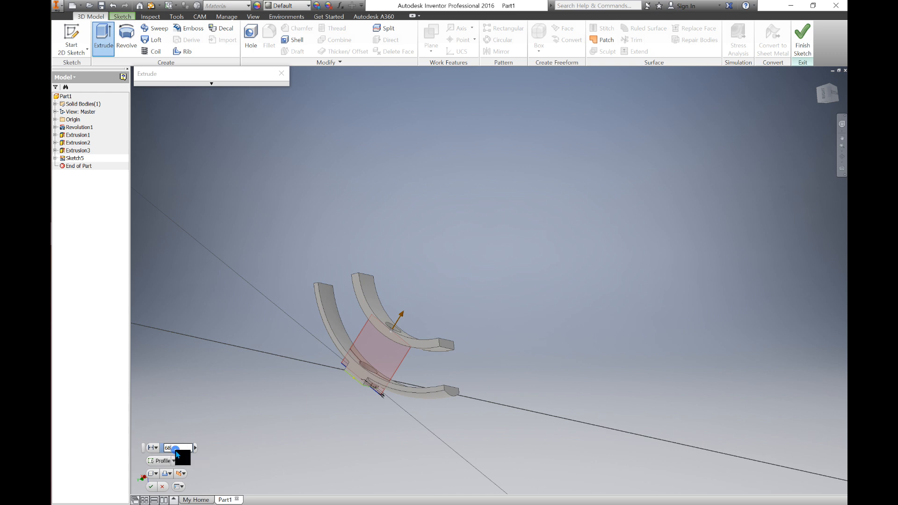
pyautogui.click(156, 448)
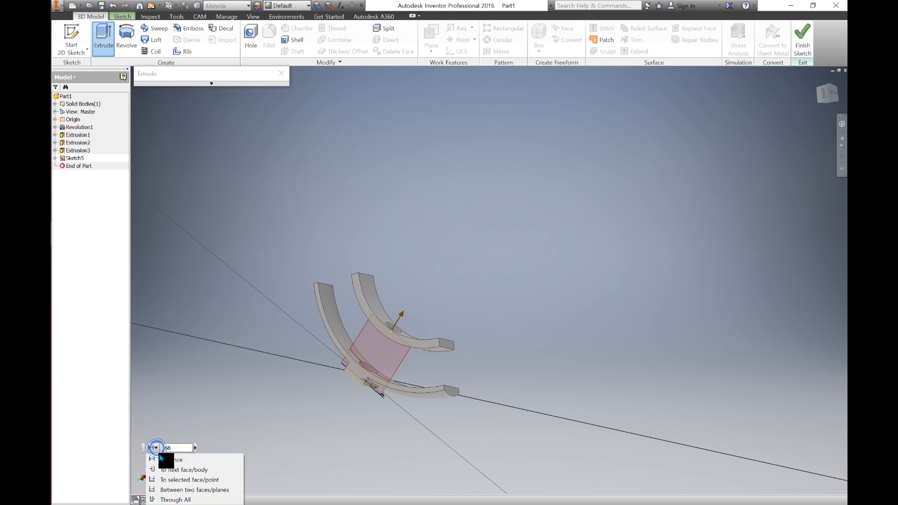
pyautogui.click(204, 481)
pyautogui.keyDown('shift'); pyautogui.moveTo(310, 401); pyautogui.dragTo(303, 406, button='middle'); pyautogui.keyUp('shift')
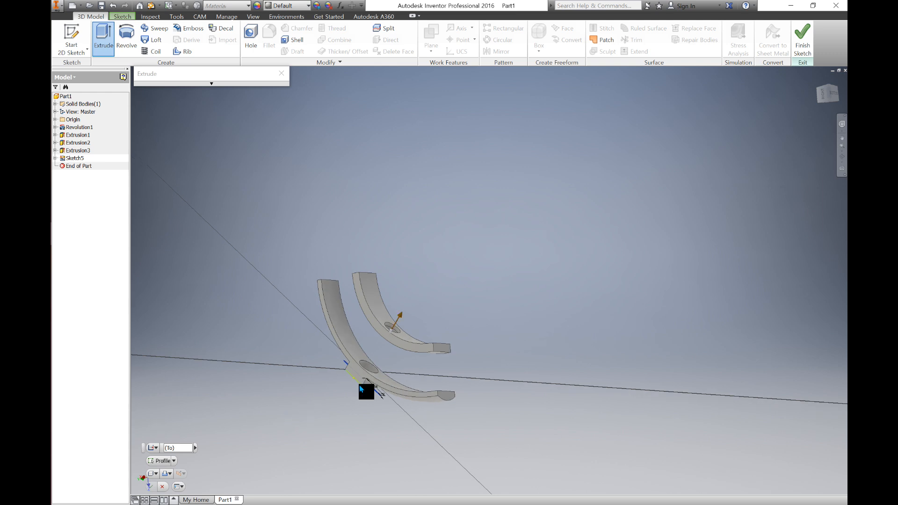
pyautogui.scroll(5, 395, 340)
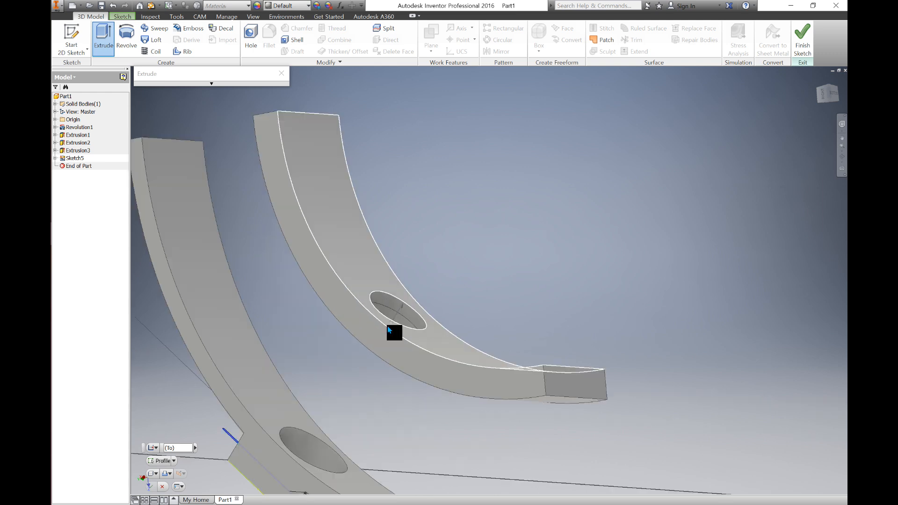
pyautogui.click(373, 278)
pyautogui.click(153, 489)
pyautogui.scroll(-5, 316, 383)
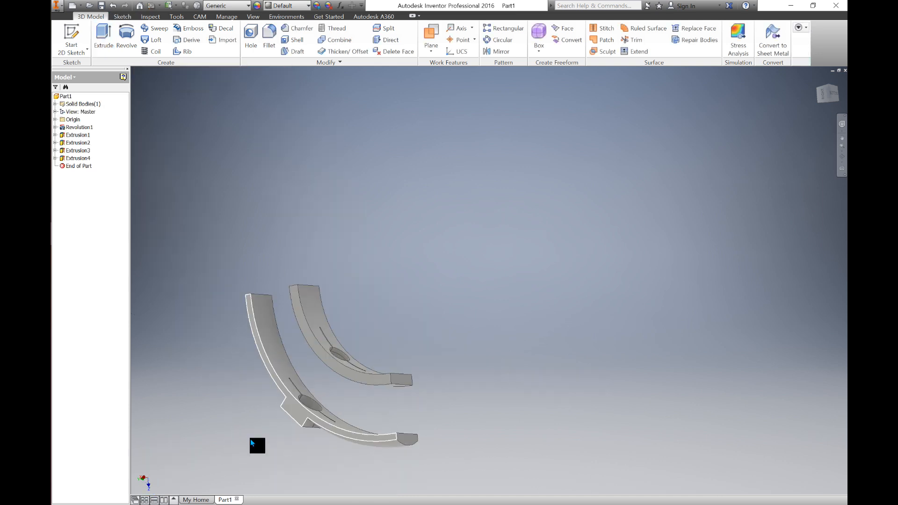
pyautogui.keyDown('shift'); pyautogui.moveTo(279, 428); pyautogui.dragTo(290, 427, button='middle'); pyautogui.keyUp('shift')
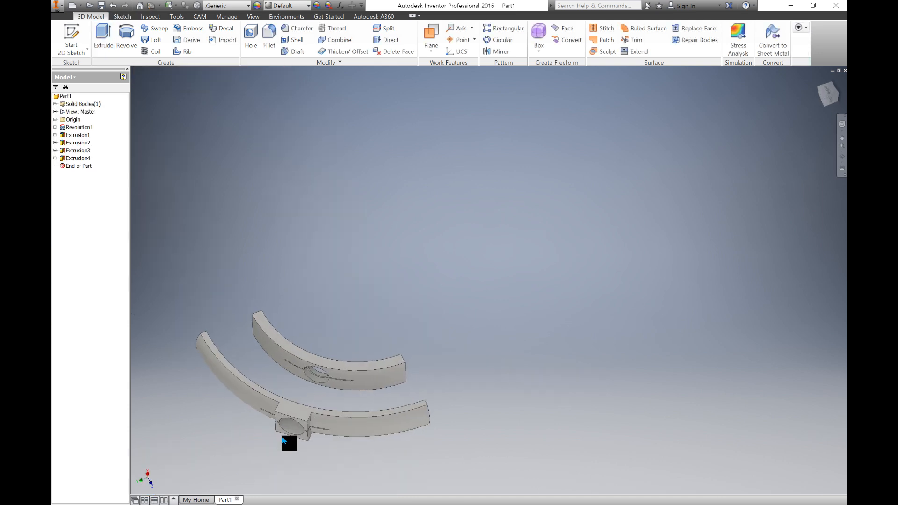
pyautogui.scroll(5, 282, 436)
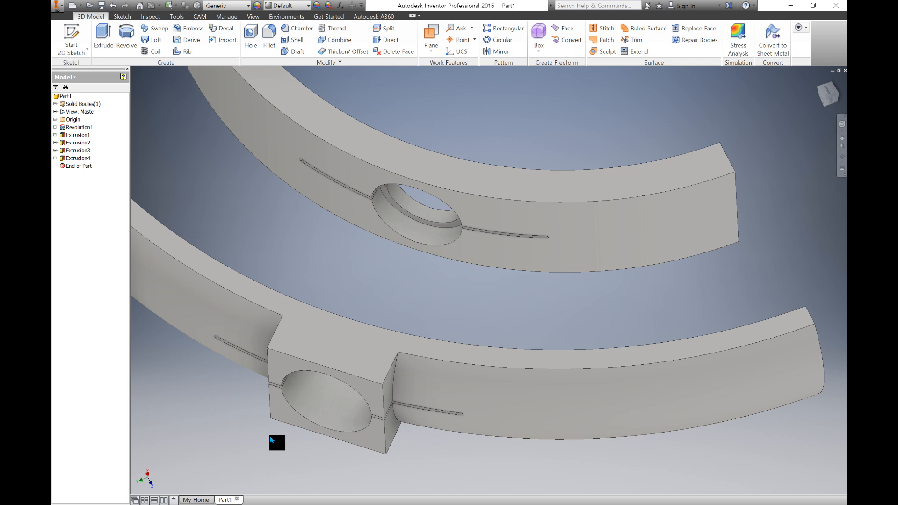
# Step: Start a new sketch on the flat face shared by the block and outer curved segment, and project the face's outline into it
pyautogui.click(346, 350)
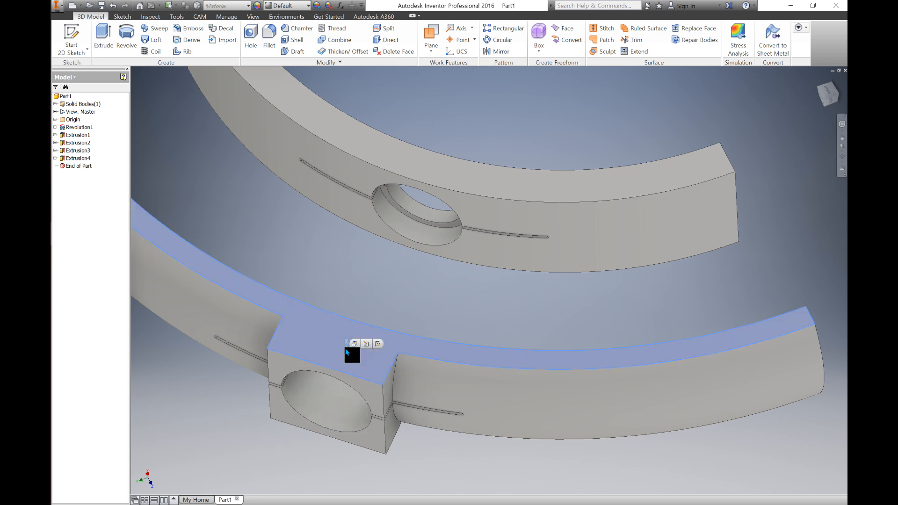
pyautogui.press('s')
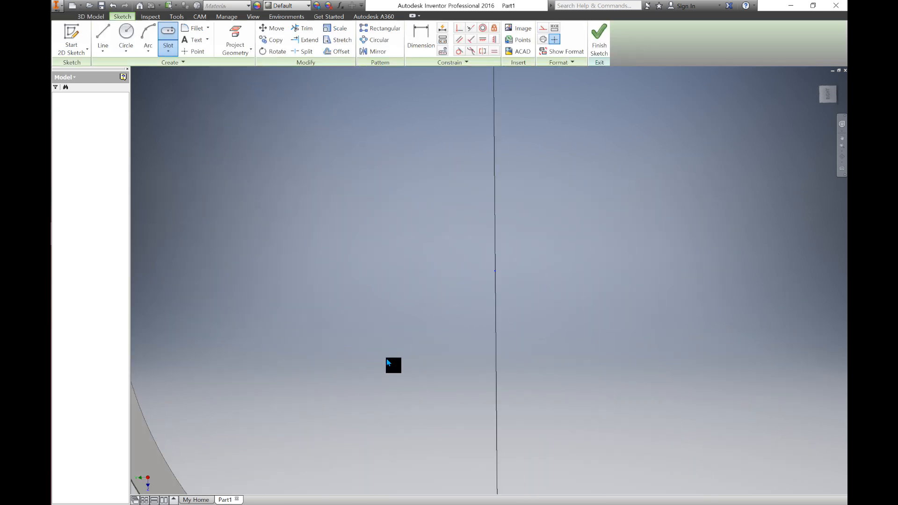
pyautogui.scroll(4, 313, 463)
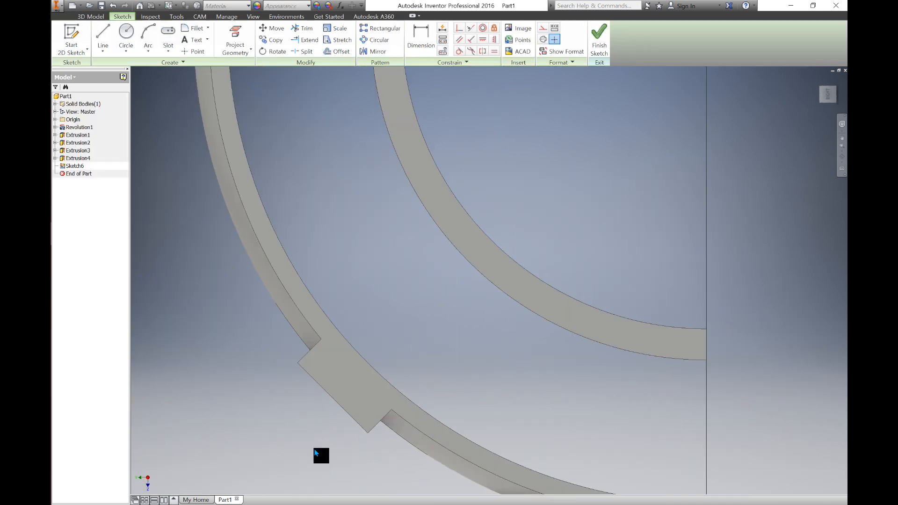
pyautogui.scroll(3, 335, 455)
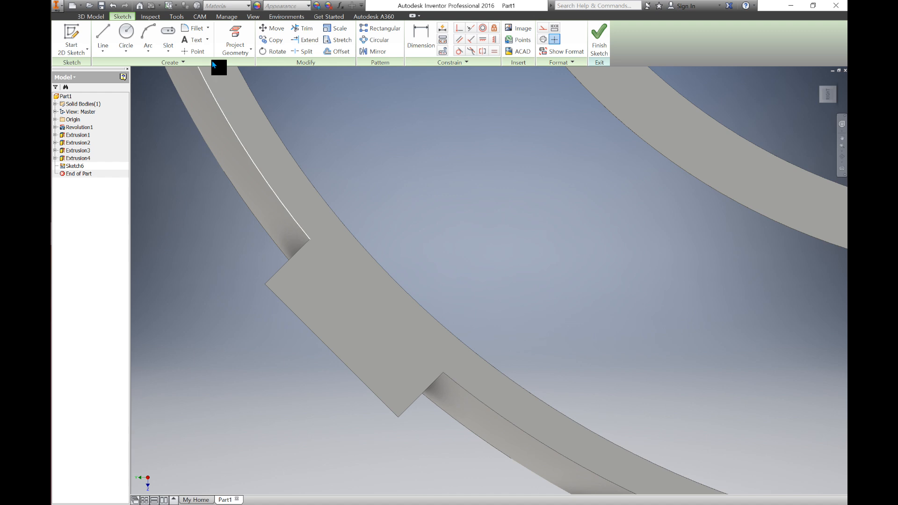
pyautogui.click(237, 53)
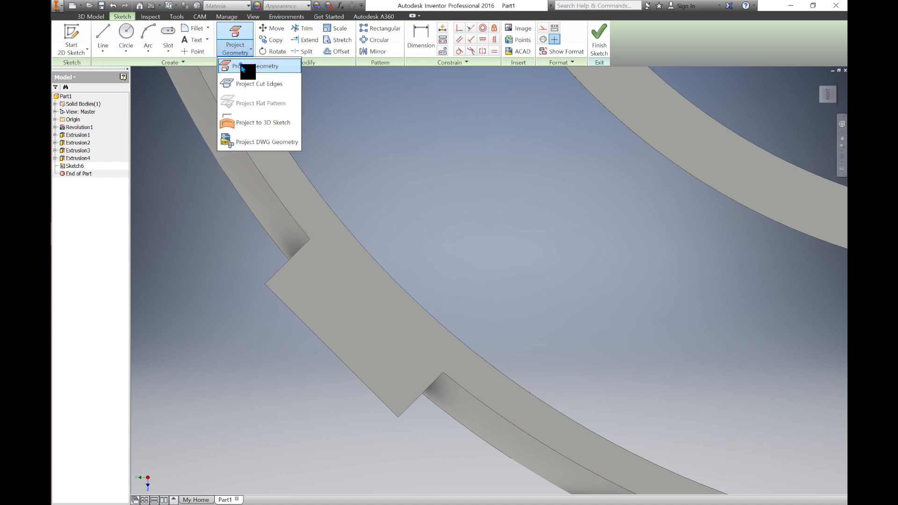
pyautogui.click(240, 65)
pyautogui.click(260, 111)
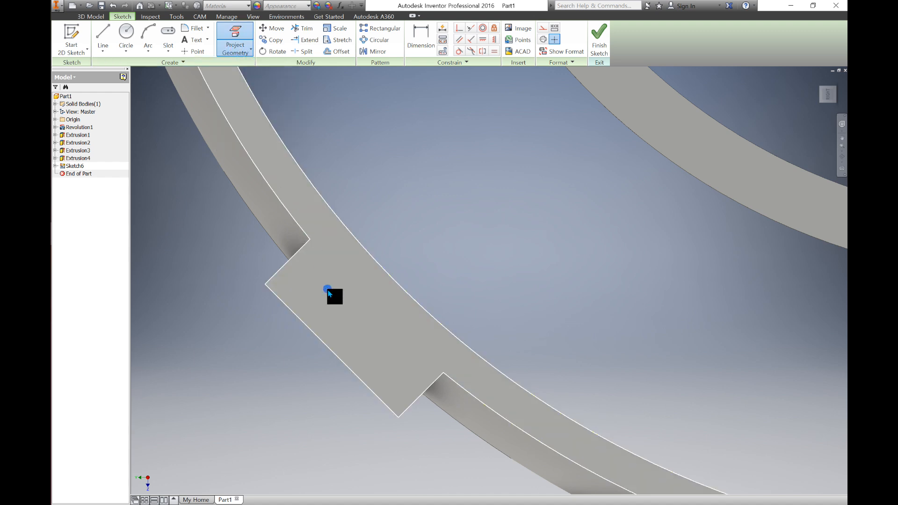
pyautogui.scroll(-2, 299, 315)
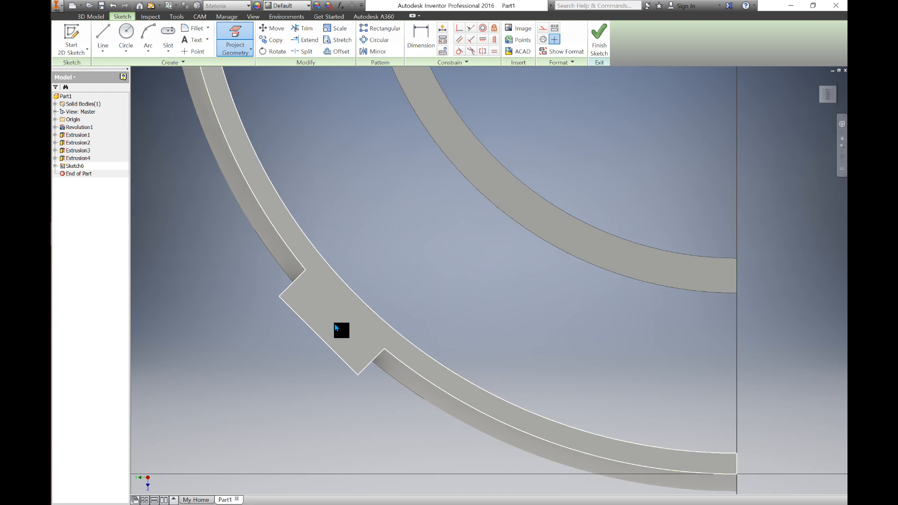
# Step: Draw an 8 mm line from one outer corner of the block along its side edge towards the curved segment
pyautogui.click(104, 33)
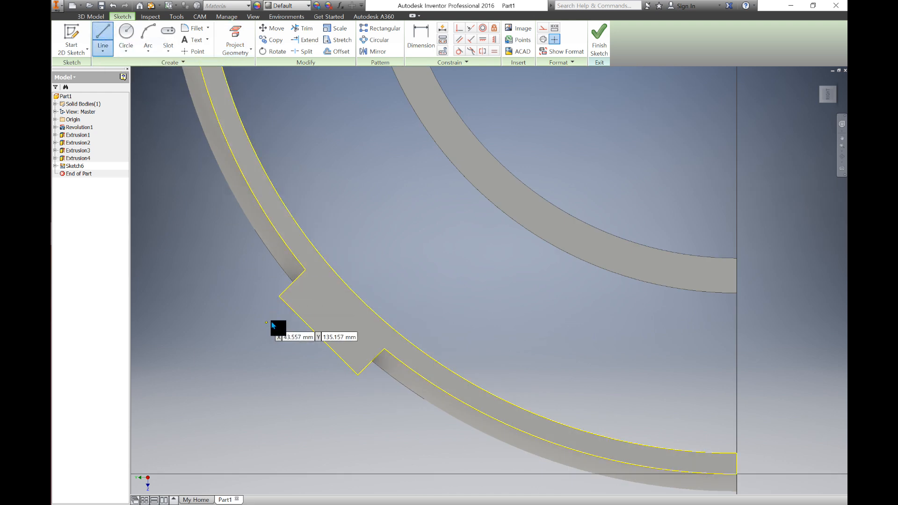
pyautogui.click(279, 297)
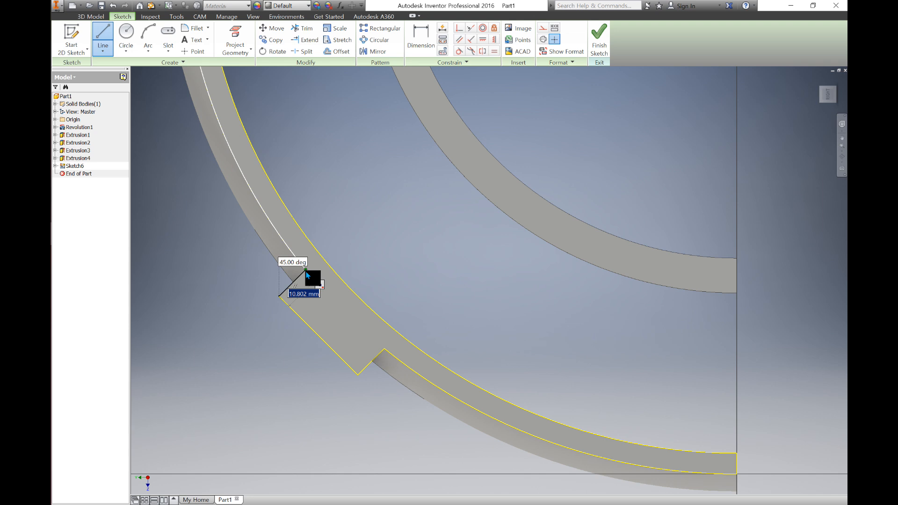
pyautogui.write('8')
pyautogui.press('Return')
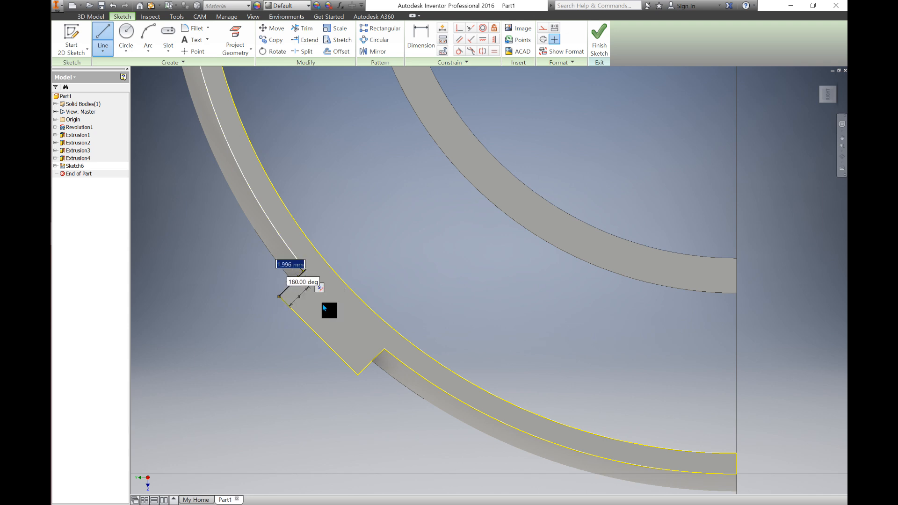
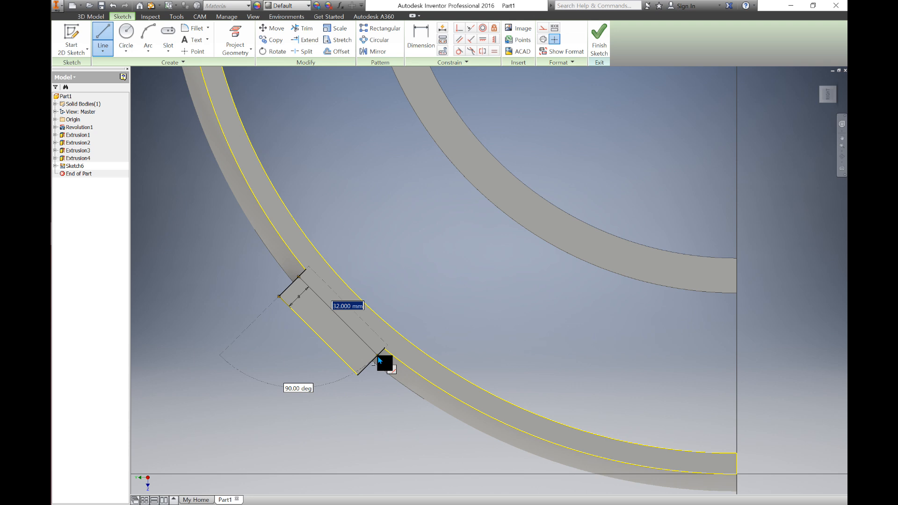
pyautogui.click(378, 357)
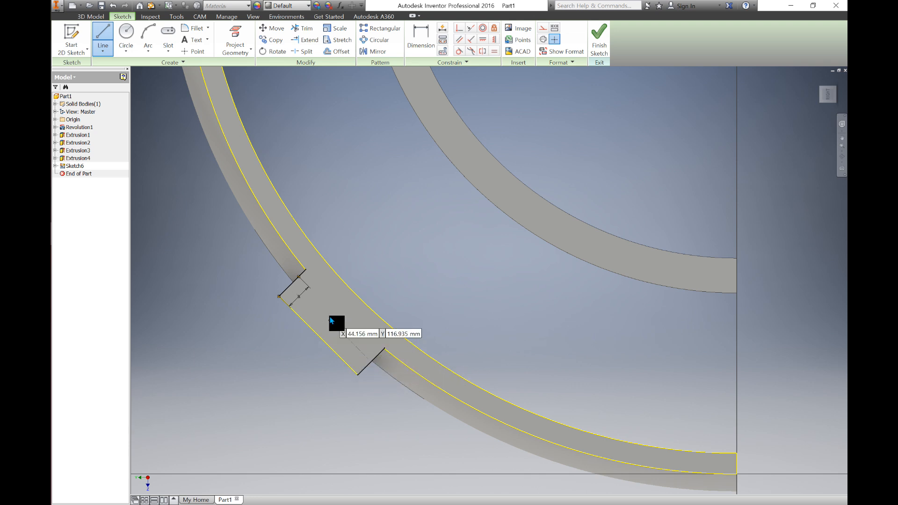
pyautogui.press('Escape')
# Step: Draw a matching 8 mm line along the block's opposite side edge and connect the inner ends of both lines
pyautogui.press('l')
pyautogui.click(359, 375)
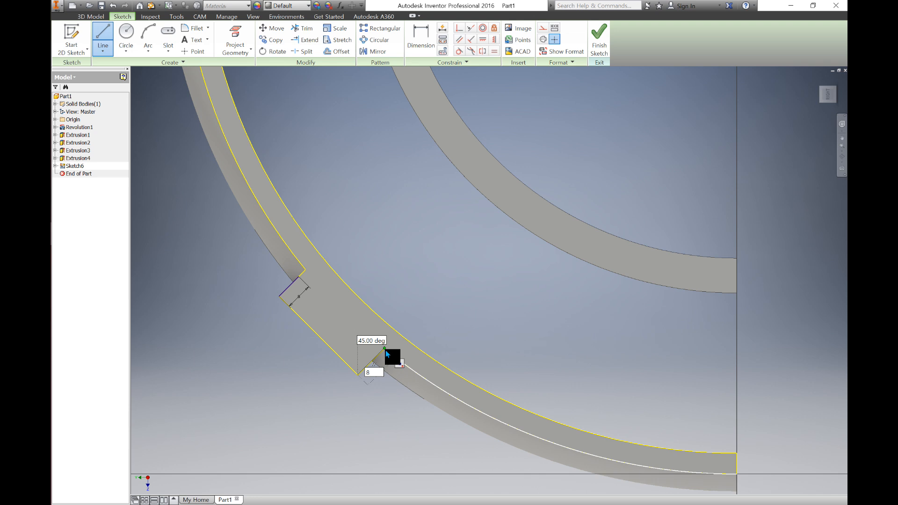
pyautogui.click(385, 348)
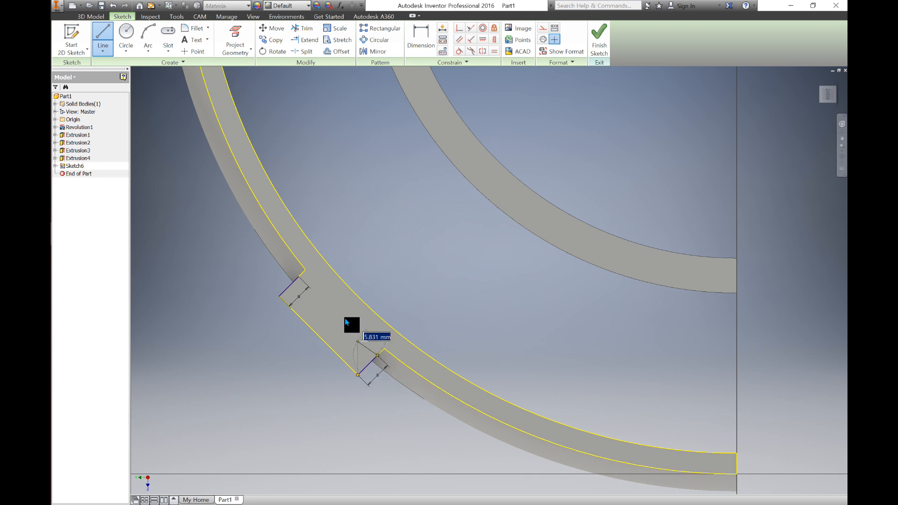
pyautogui.click(299, 278)
pyautogui.press('Escape')
pyautogui.press('Escape')
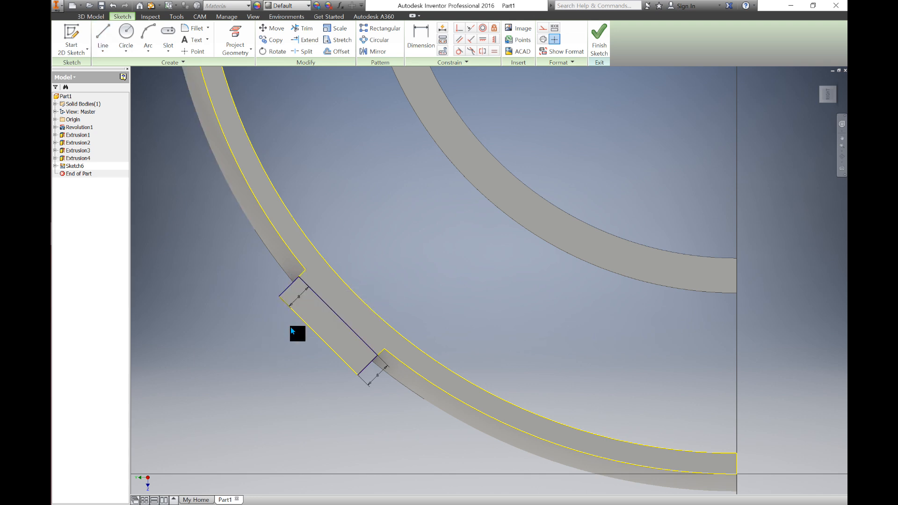
# Step: Draw a 3.2 mm diameter circle centred on each end of the connecting line across the block
pyautogui.keyDown('shift'); pyautogui.moveTo(309, 399); pyautogui.dragTo(317, 392, button='middle'); pyautogui.keyUp('shift')
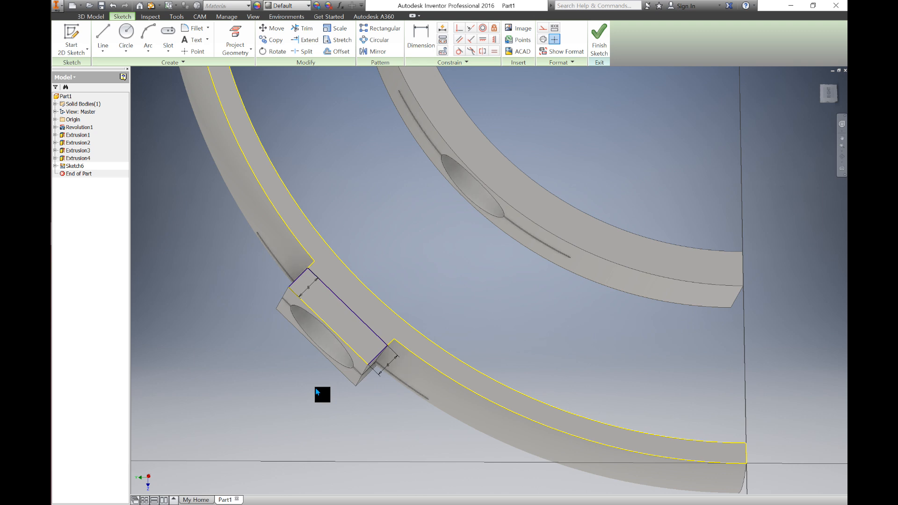
pyautogui.click(131, 38)
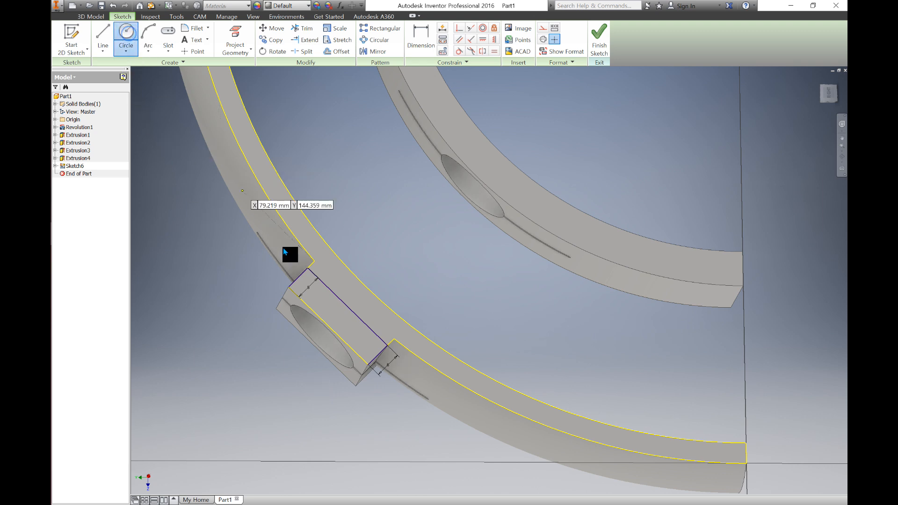
pyautogui.scroll(2, 319, 276)
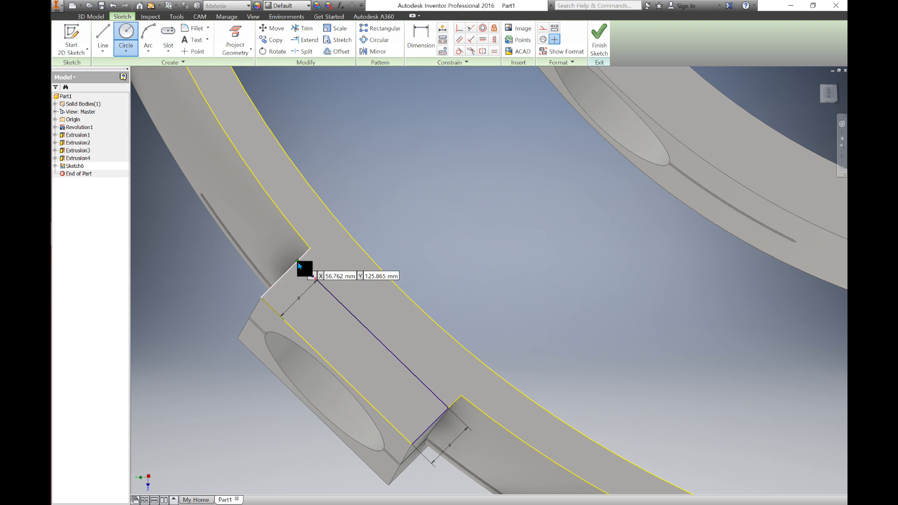
pyautogui.click(298, 262)
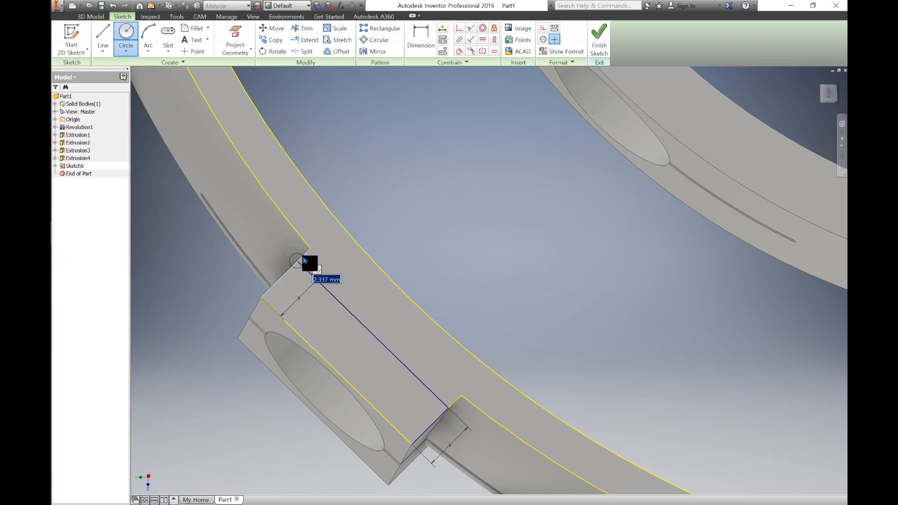
pyautogui.write('3.2')
pyautogui.press('Return')
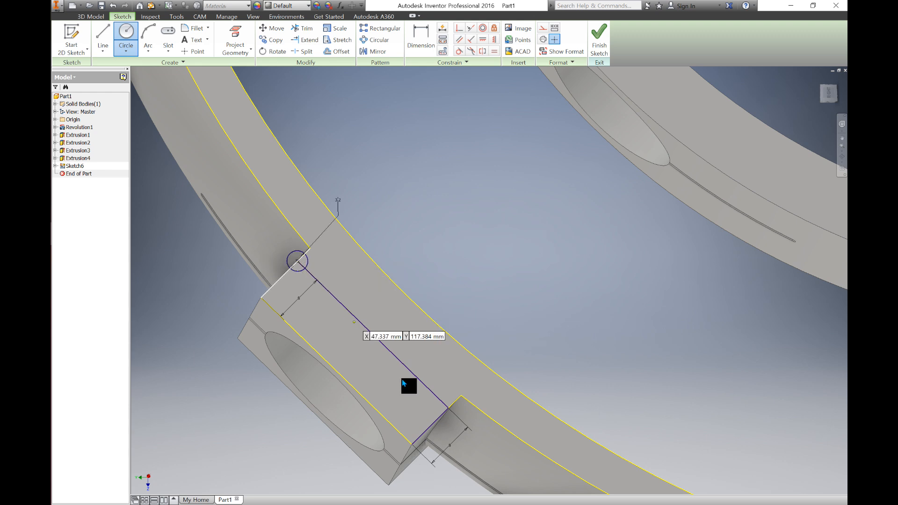
pyautogui.click(448, 409)
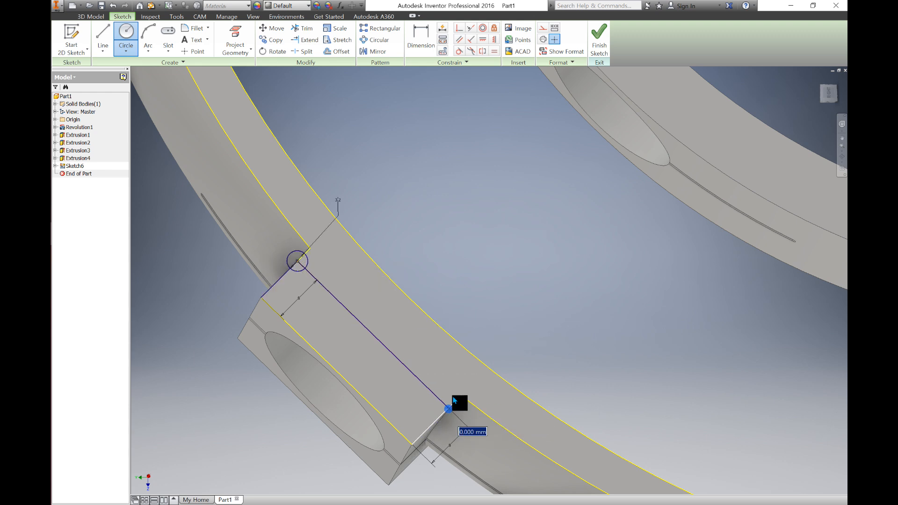
pyautogui.write('3.2')
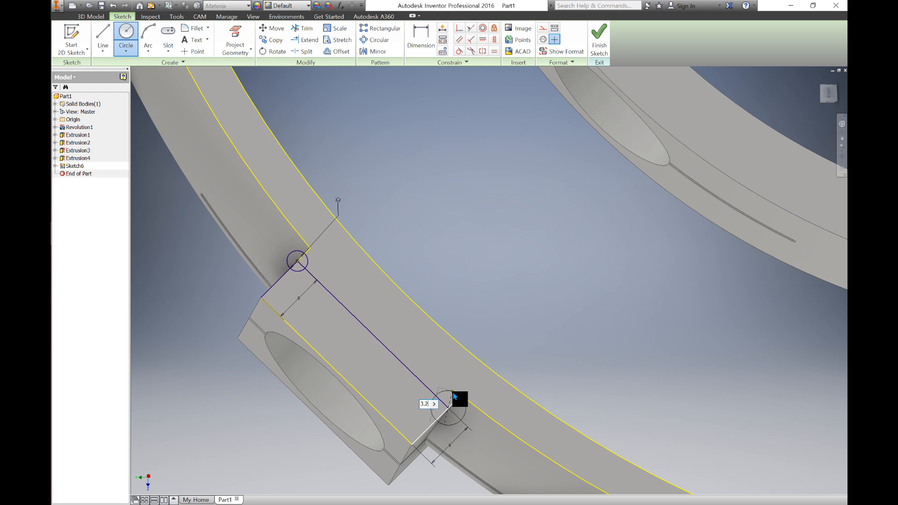
pyautogui.press('Return')
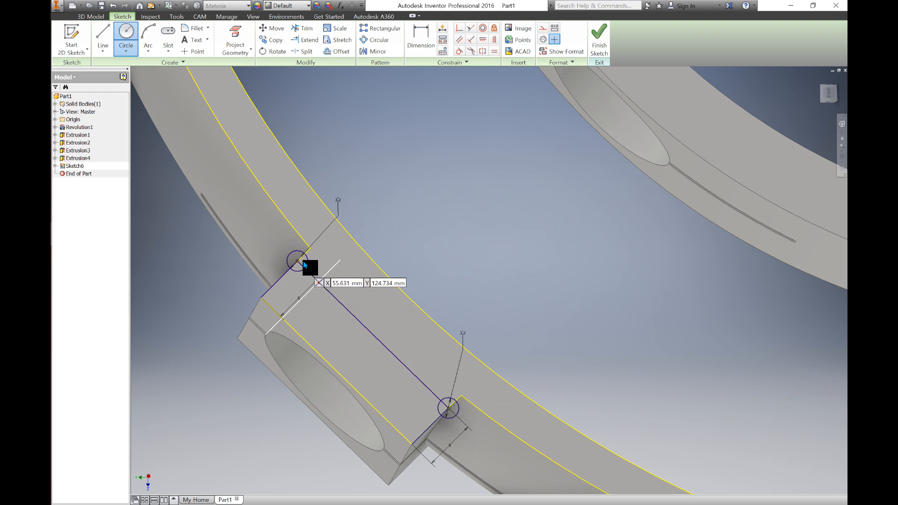
# Step: Add a concentric 12 mm diameter circle around each of the two 3.2 mm circles
pyautogui.click(298, 262)
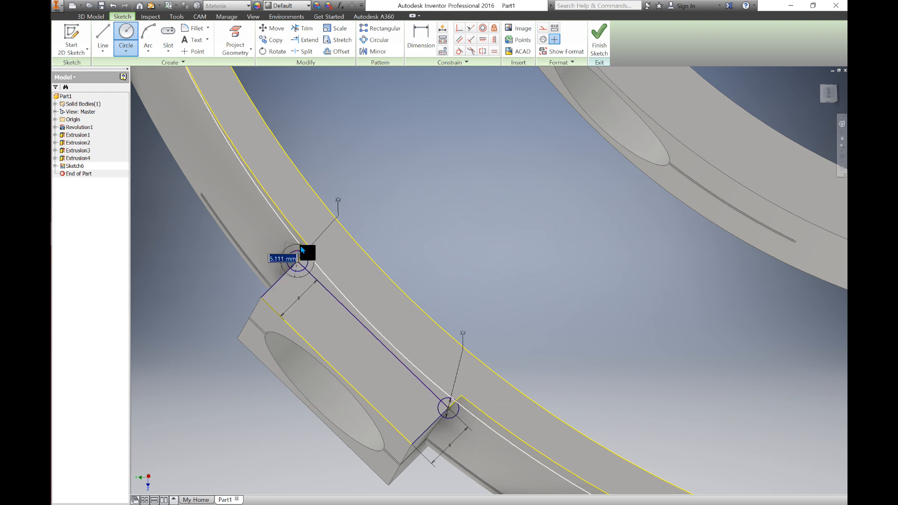
pyautogui.write('12')
pyautogui.press('Return')
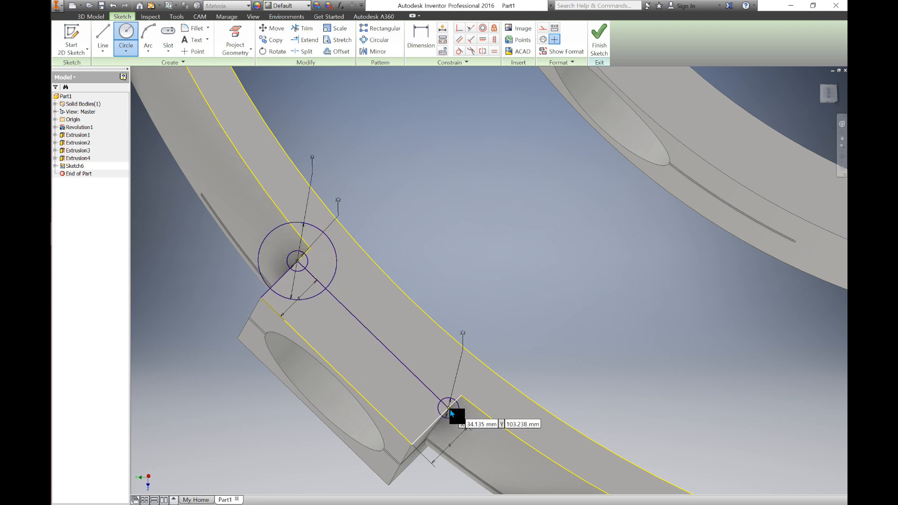
pyautogui.click(448, 409)
pyautogui.write('12')
pyautogui.press('Return')
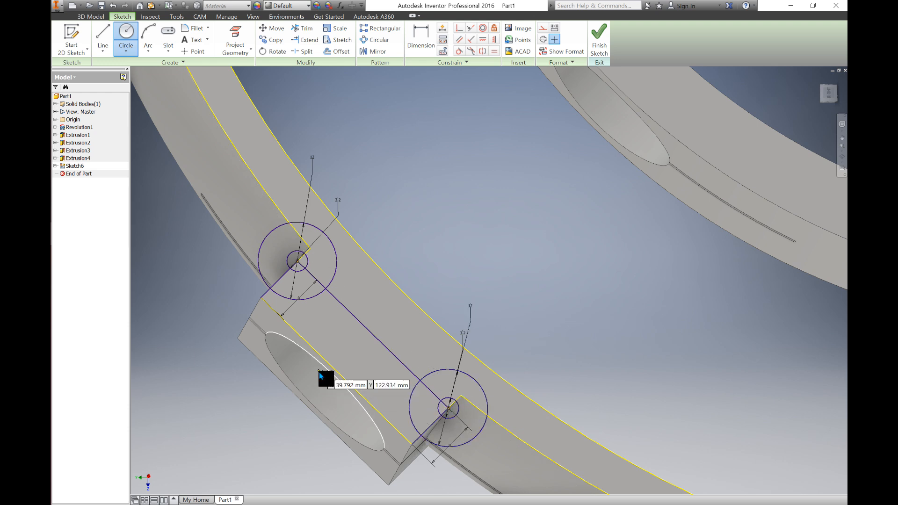
# Step: Start an extrusion using the ring-shaped areas between the 3.2 mm and 12 mm circles on both sides of the block as profiles
pyautogui.scroll(-3, 320, 376)
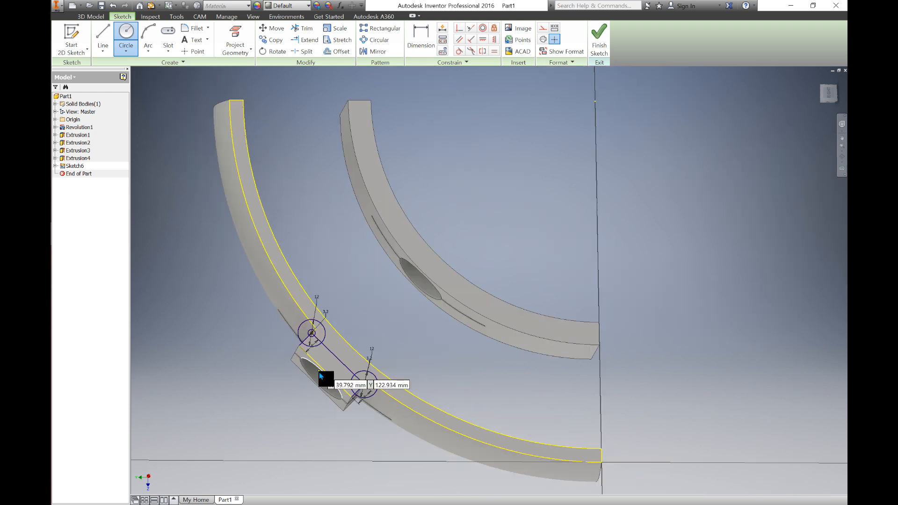
pyautogui.click(94, 19)
pyautogui.click(100, 41)
pyautogui.scroll(5, 305, 345)
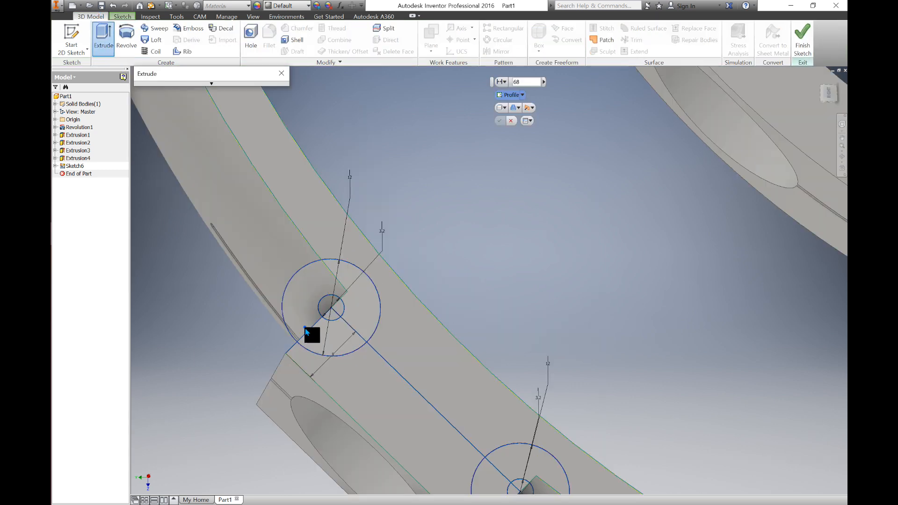
pyautogui.click(306, 332)
pyautogui.scroll(-5, 305, 332)
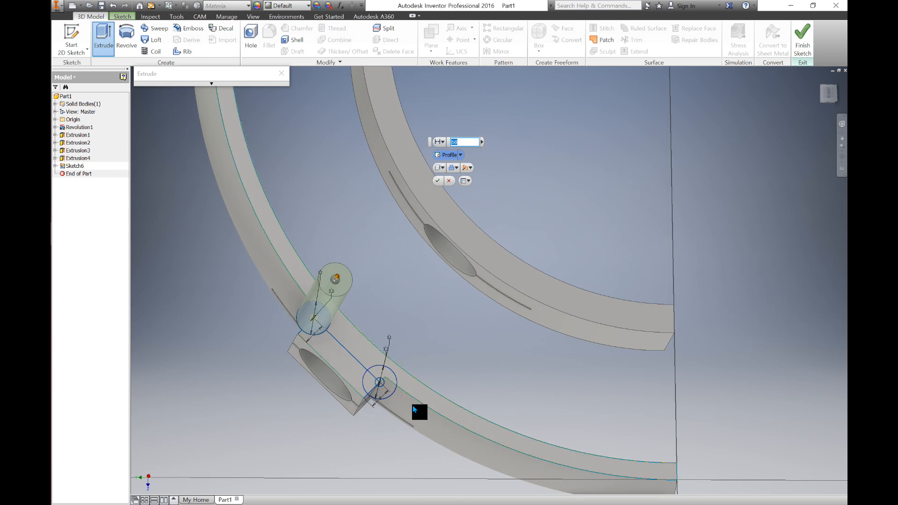
pyautogui.scroll(5, 414, 410)
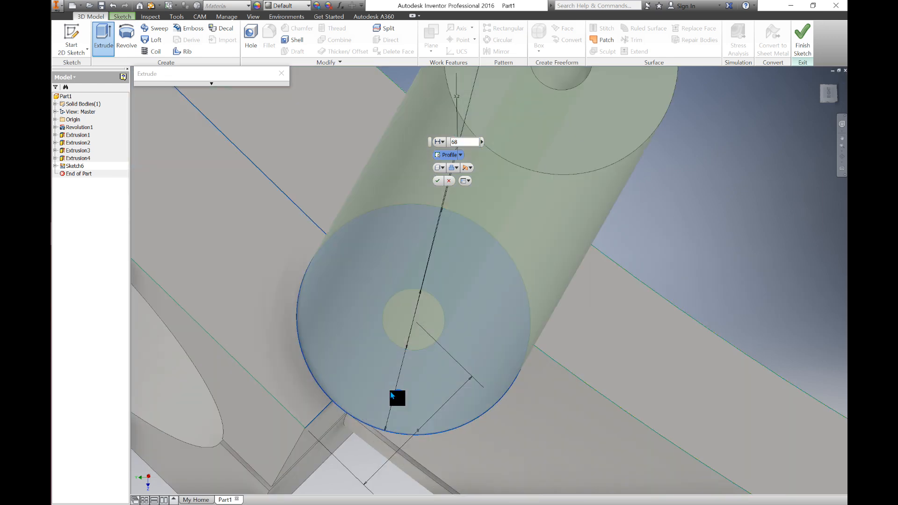
pyautogui.scroll(-5, 390, 391)
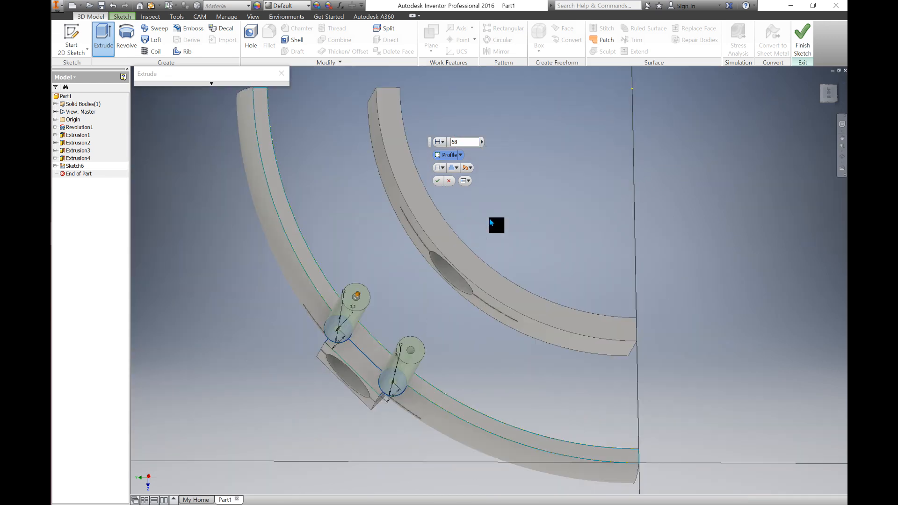
# Step: Extrude the two ring-shaped profiles 32 mm in Direction 2 along the block's sides and join them to the solid body
pyautogui.click(468, 168)
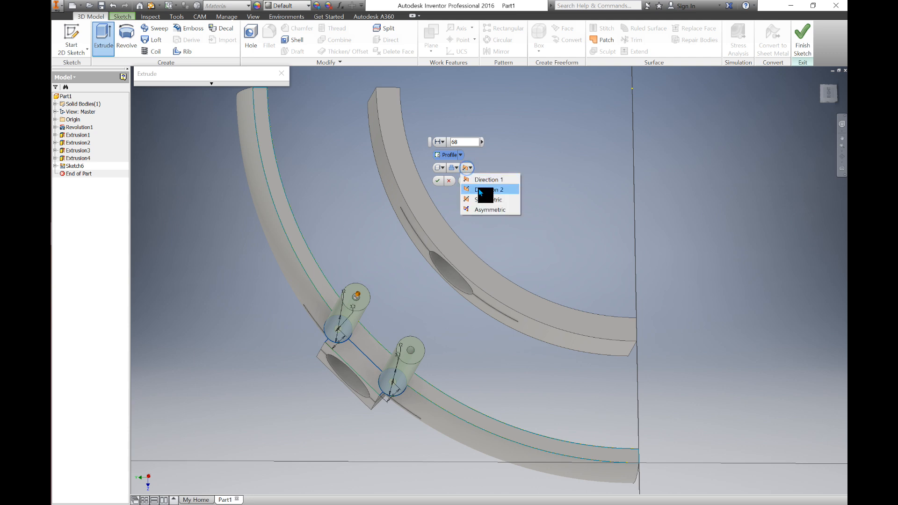
pyautogui.click(479, 190)
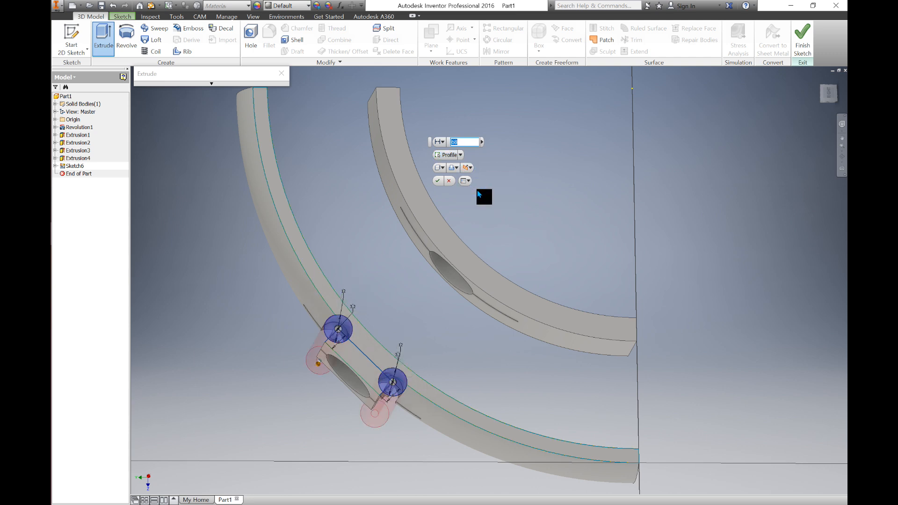
pyautogui.click(454, 168)
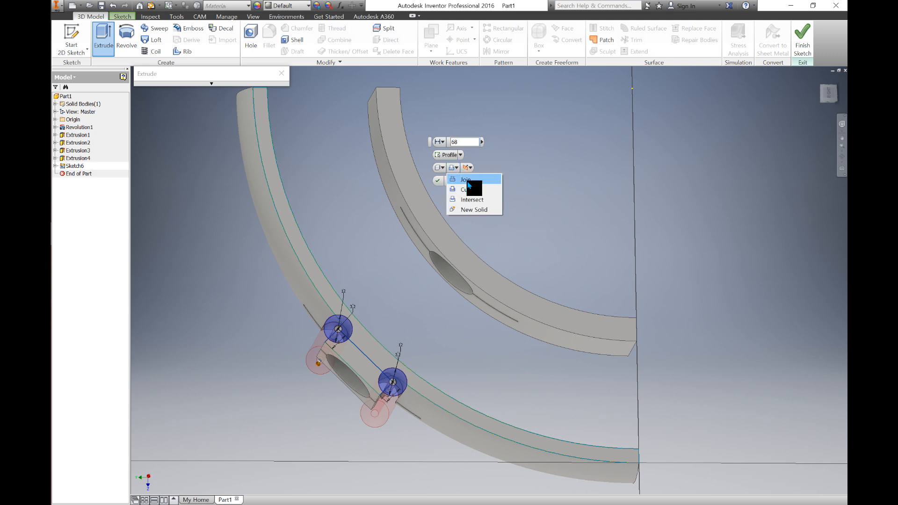
pyautogui.click(468, 182)
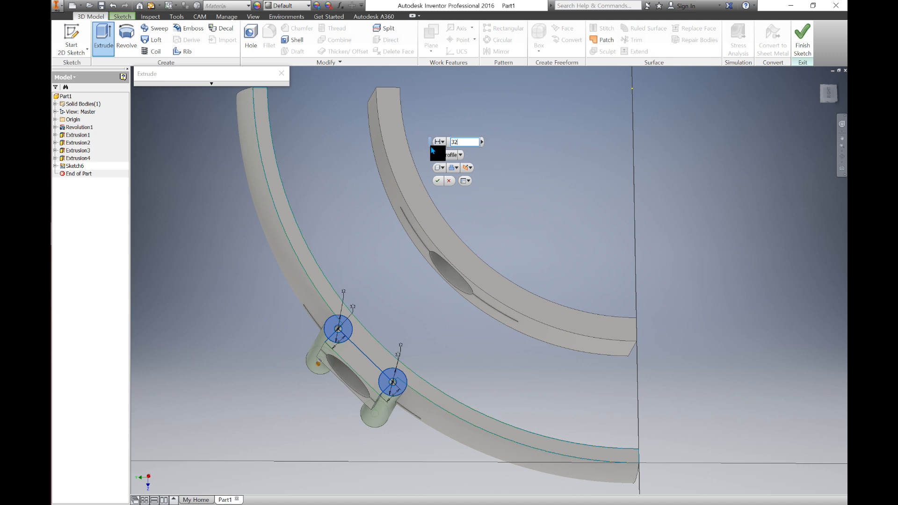
pyautogui.write('32')
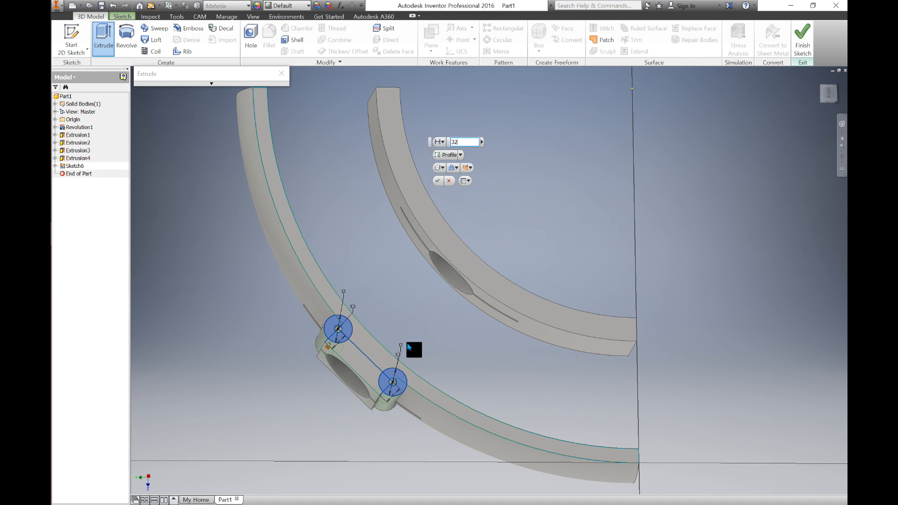
pyautogui.scroll(-3, 397, 360)
pyautogui.keyDown('shift'); pyautogui.moveTo(408, 342); pyautogui.dragTo(419, 223, button='middle'); pyautogui.keyUp('shift')
pyautogui.moveTo(422, 185); pyautogui.dragTo(334, 277, button='middle')
pyautogui.scroll(5, 335, 280)
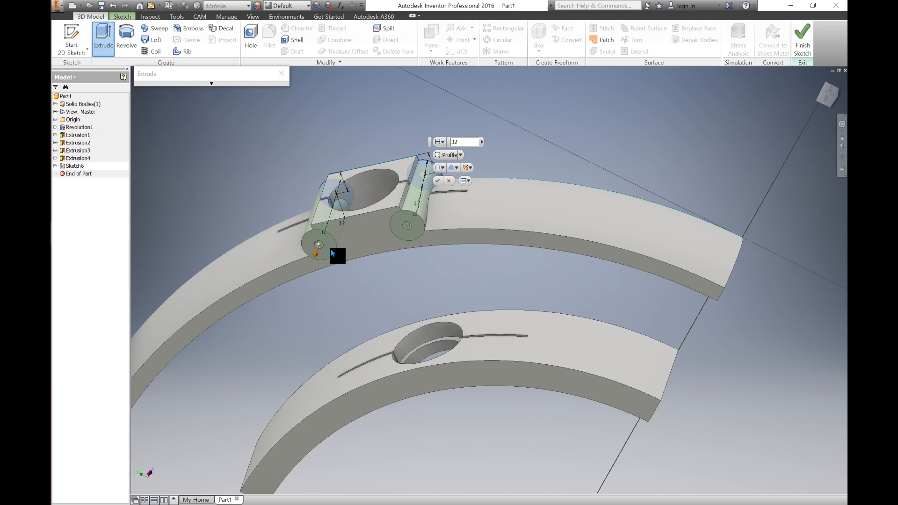
pyautogui.click(439, 182)
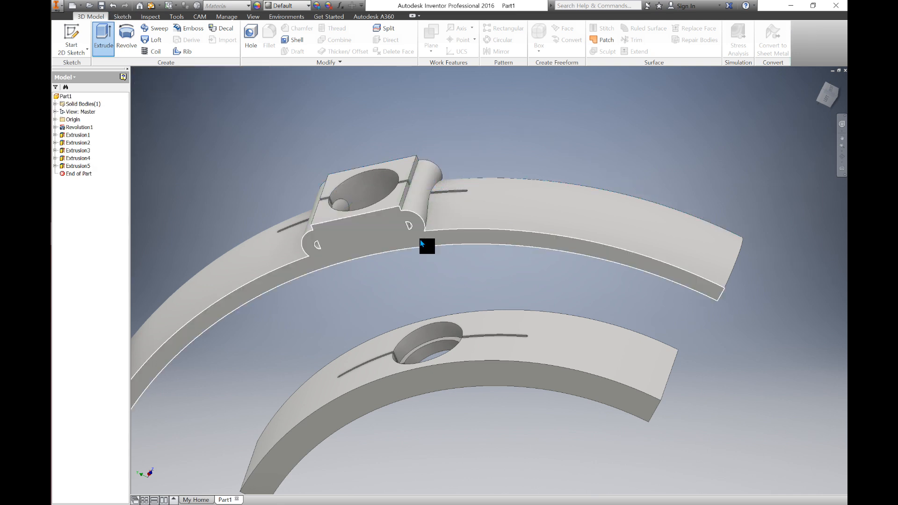
# Step: Select the flat side face of the outer curved segment and block that contains the two small boss holes
pyautogui.scroll(-5, 373, 248)
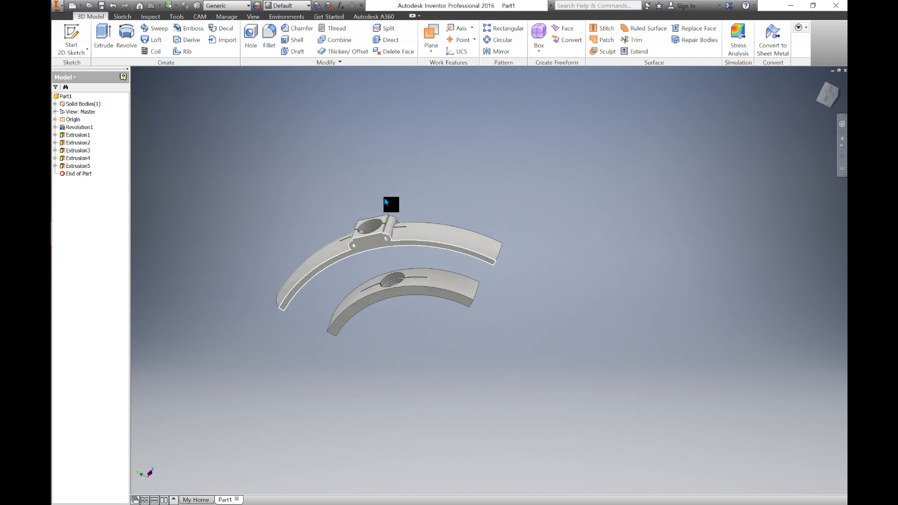
pyautogui.keyDown('shift'); pyautogui.moveTo(388, 195); pyautogui.dragTo(379, 254, button='middle'); pyautogui.keyUp('shift')
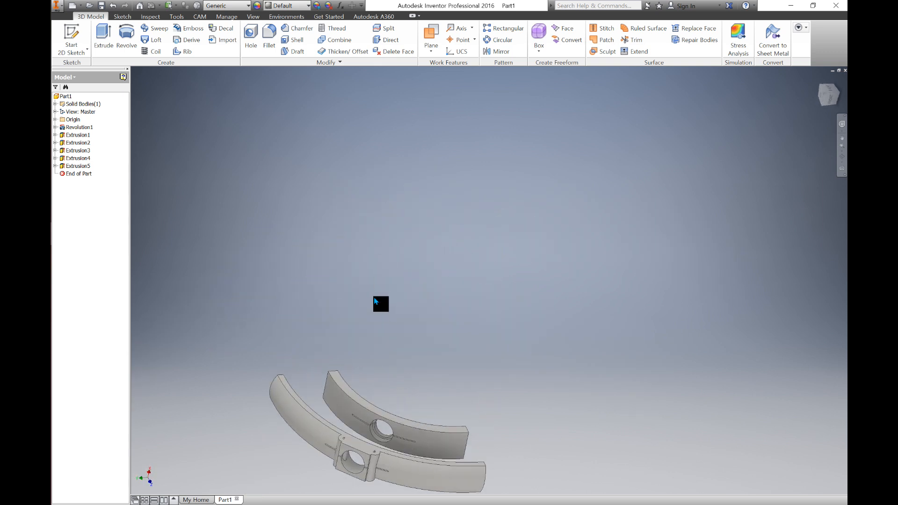
pyautogui.moveTo(373, 322); pyautogui.dragTo(405, 184, button='middle')
pyautogui.moveTo(403, 231); pyautogui.dragTo(407, 238, button='middle')
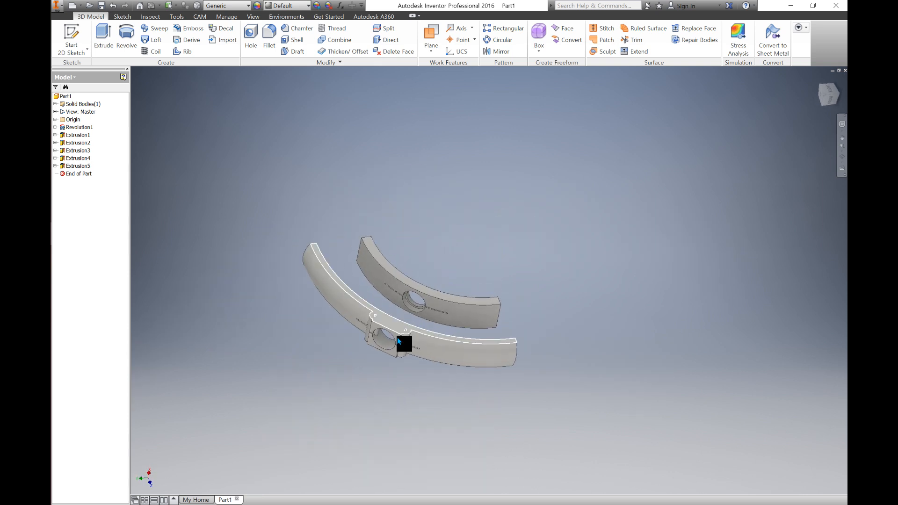
pyautogui.scroll(5, 403, 341)
pyautogui.scroll(3, 348, 310)
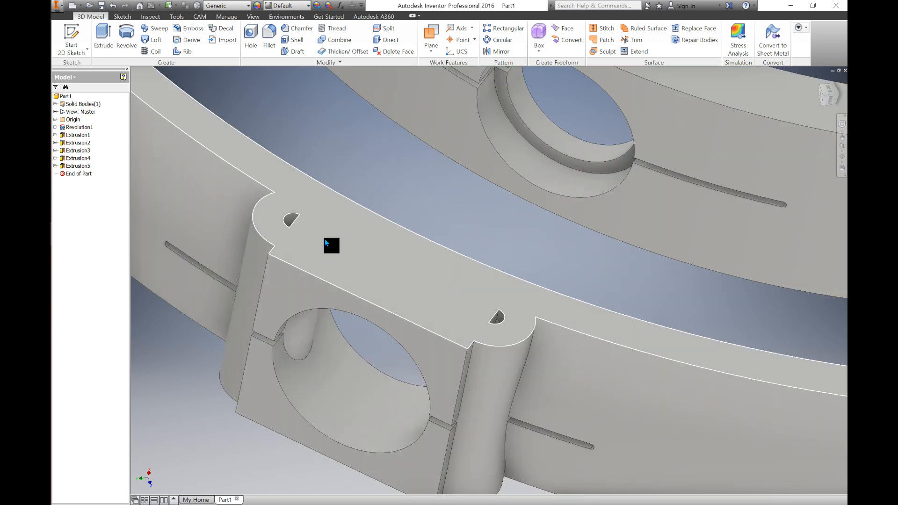
pyautogui.click(326, 242)
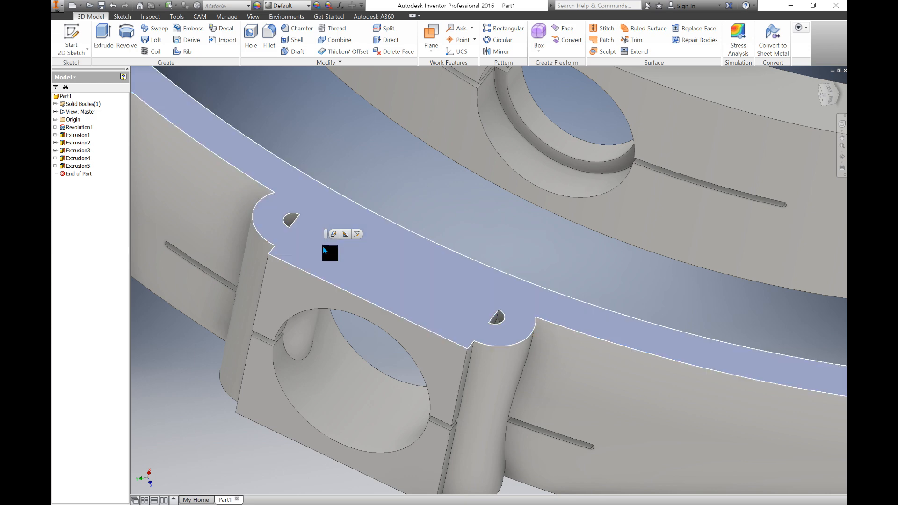
# Step: Start a sketch on the outer ring's flat top face and project the face outline with both half-open screw holes
pyautogui.press('s')
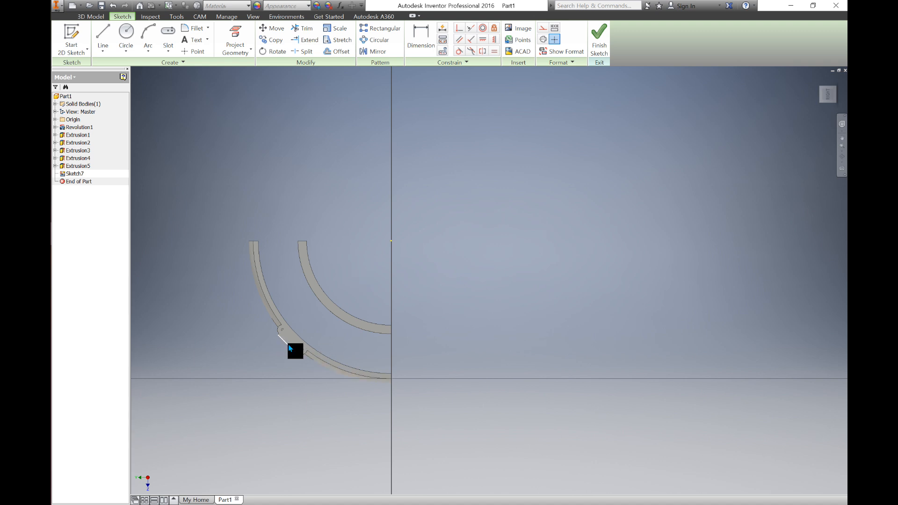
pyautogui.scroll(5, 288, 344)
pyautogui.moveTo(240, 366); pyautogui.dragTo(274, 349, button='middle')
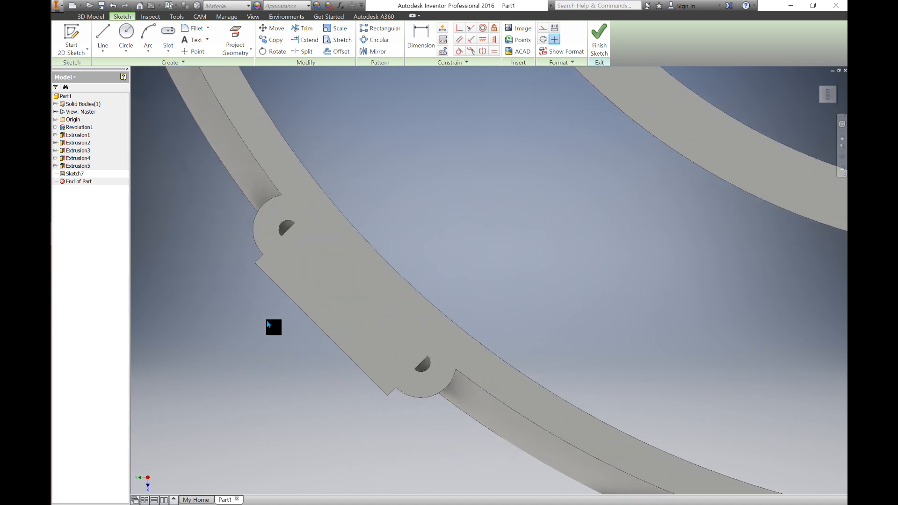
pyautogui.click(237, 52)
pyautogui.click(252, 71)
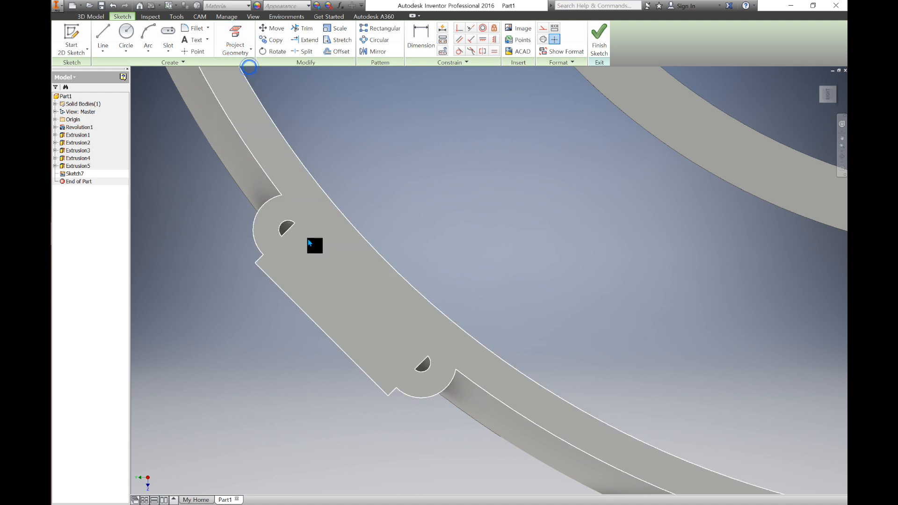
pyautogui.click(305, 263)
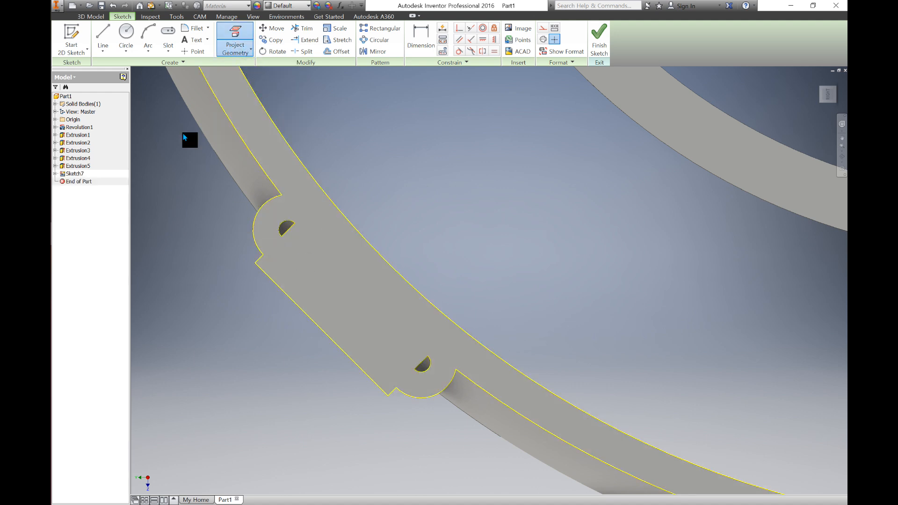
# Step: Draw a 3.2 mm circle centred on each of the two half-open screw holes in the lugs
pyautogui.click(131, 35)
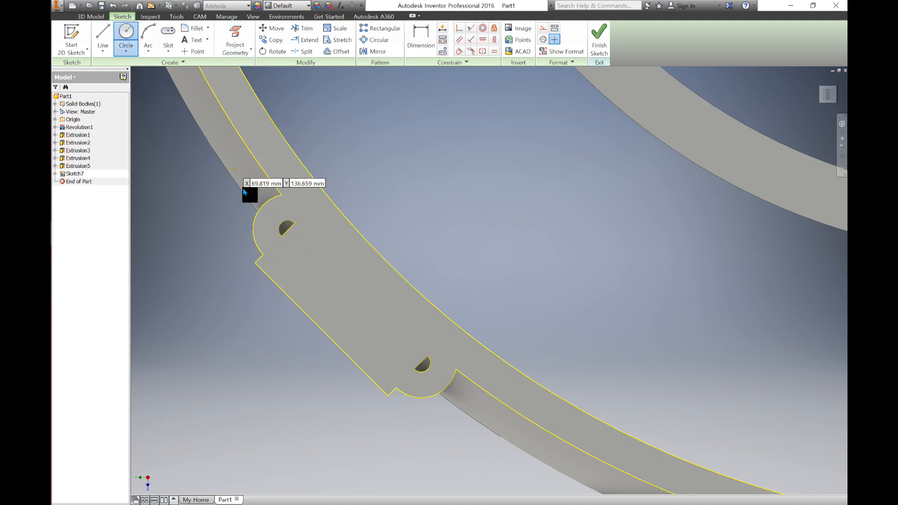
pyautogui.click(288, 230)
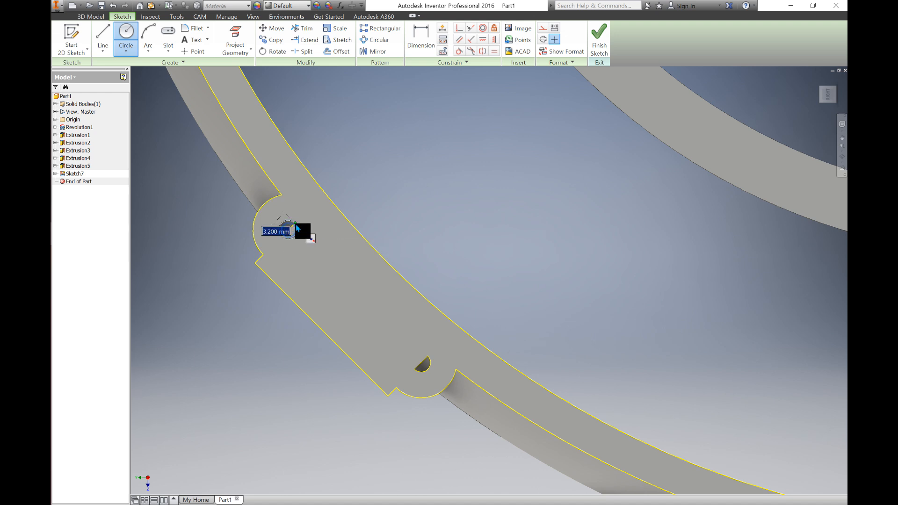
pyautogui.click(295, 225)
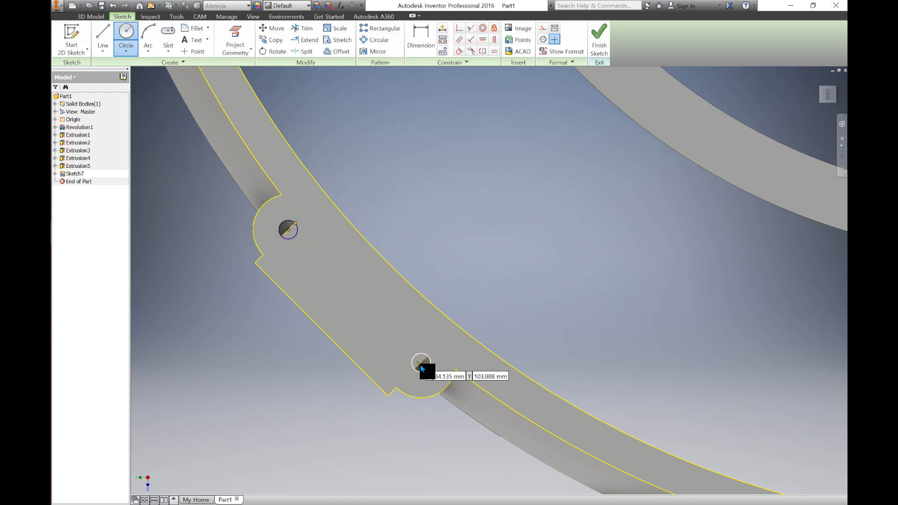
pyautogui.click(421, 365)
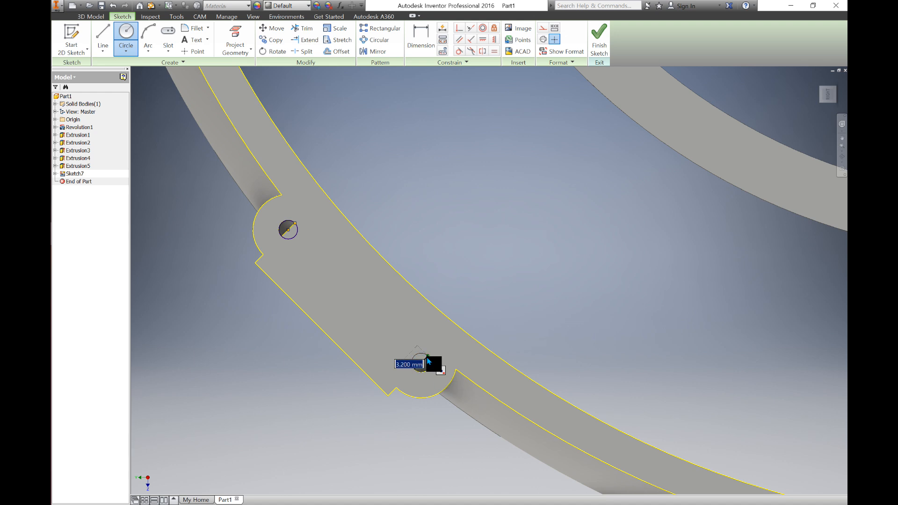
pyautogui.click(426, 357)
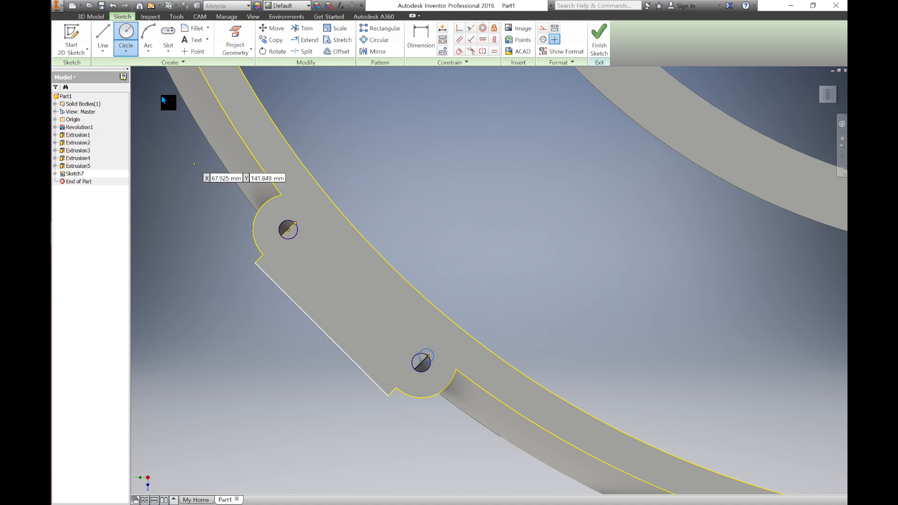
# Step: Extrude both screw-hole circles 32 mm down into the clamp block as a cut
pyautogui.click(97, 17)
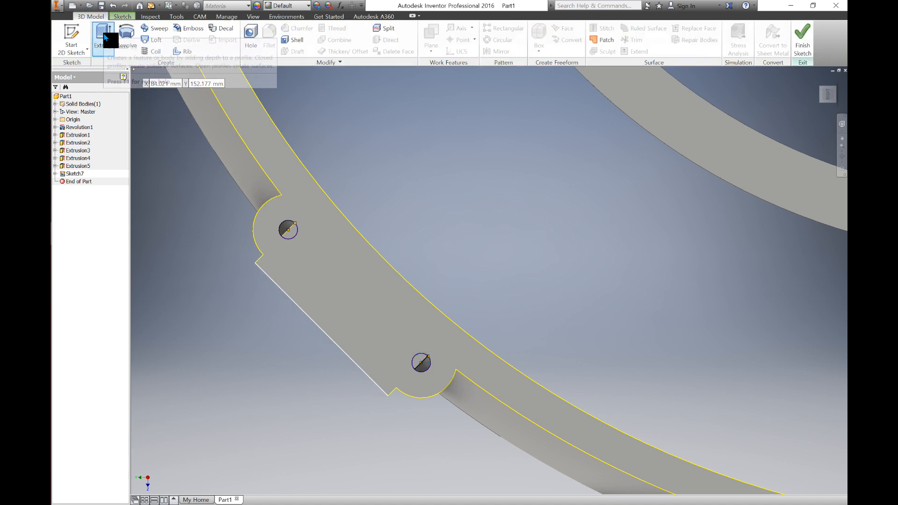
pyautogui.click(104, 37)
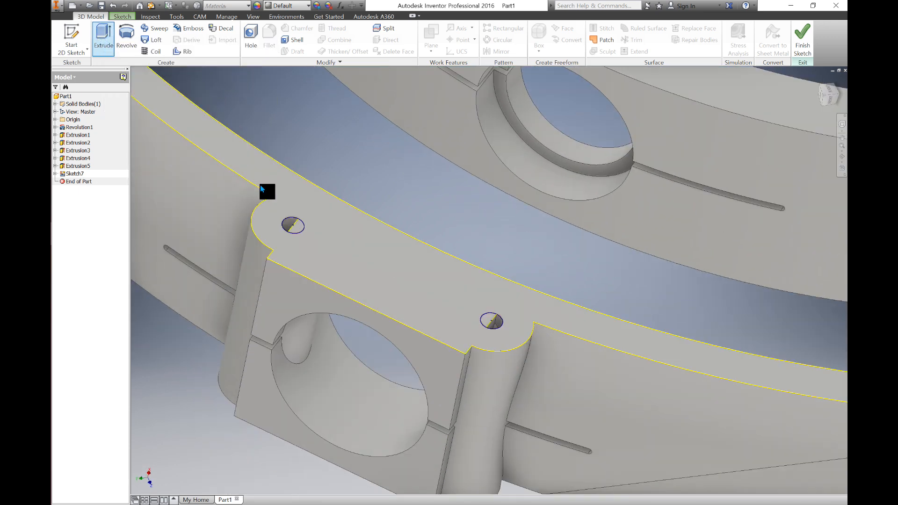
pyautogui.click(298, 226)
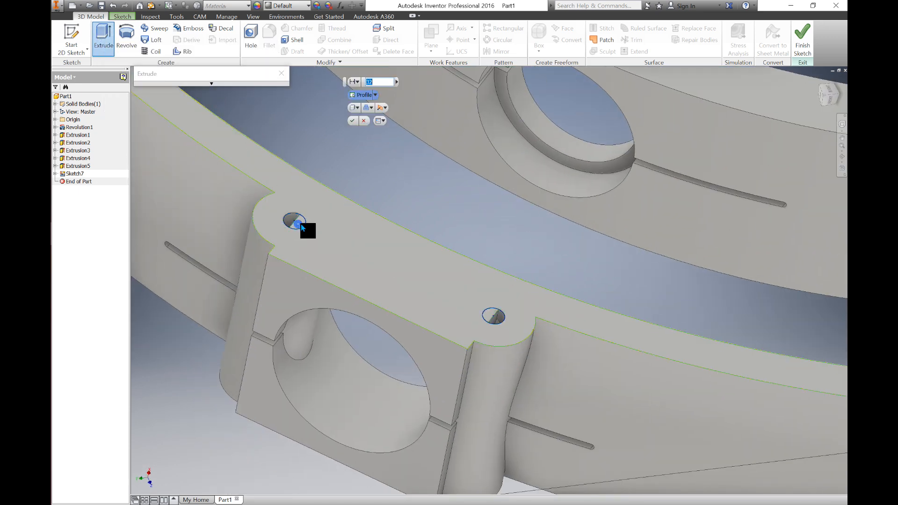
pyautogui.click(492, 318)
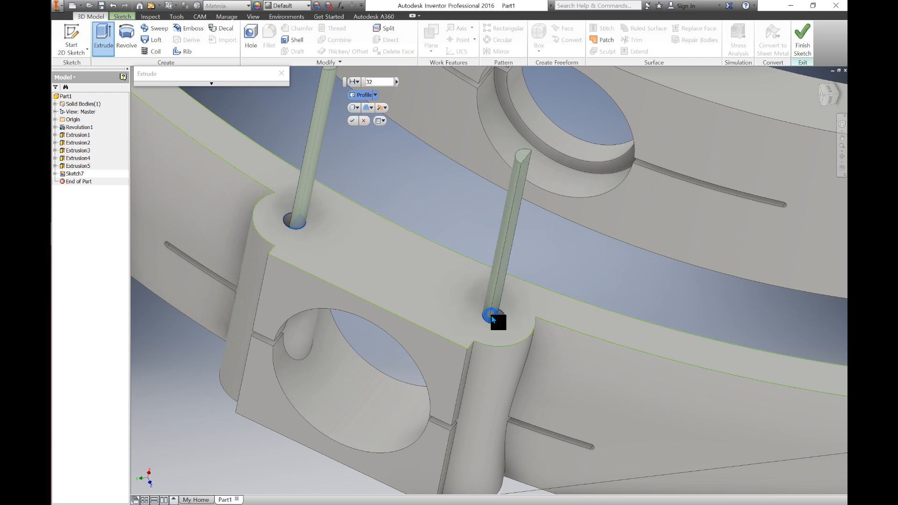
pyautogui.click(383, 108)
pyautogui.click(392, 131)
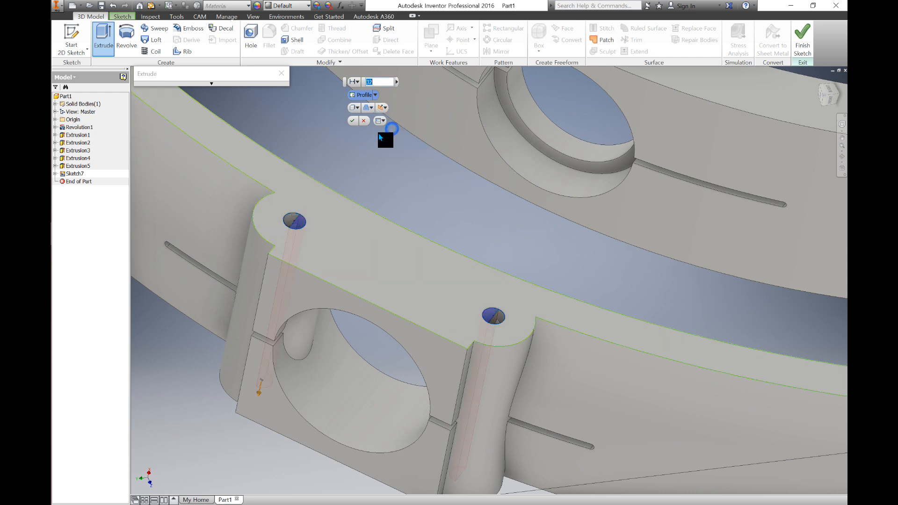
pyautogui.click(352, 121)
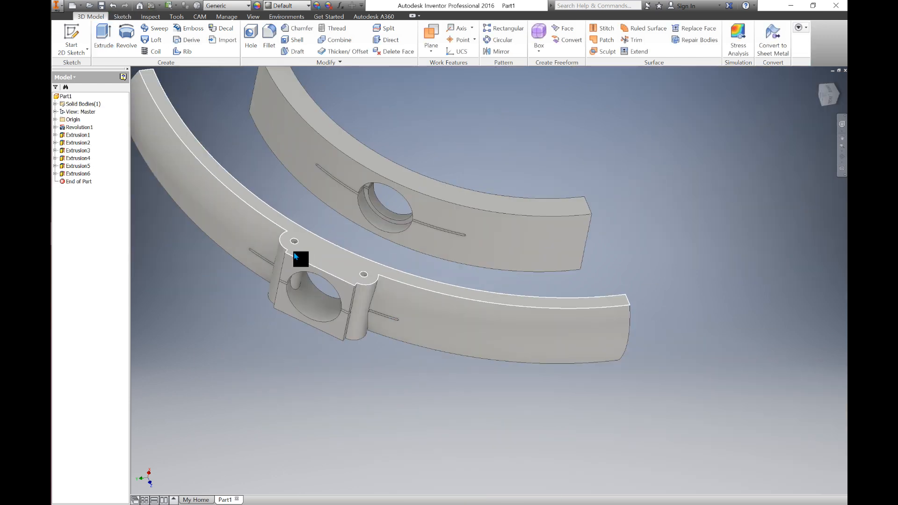
# Step: Inspect the inside of the cut screw hole beside the clamp bore
pyautogui.keyDown('shift'); pyautogui.moveTo(296, 236); pyautogui.dragTo(285, 272, button='middle'); pyautogui.keyUp('shift')
pyautogui.scroll(6, 274, 355)
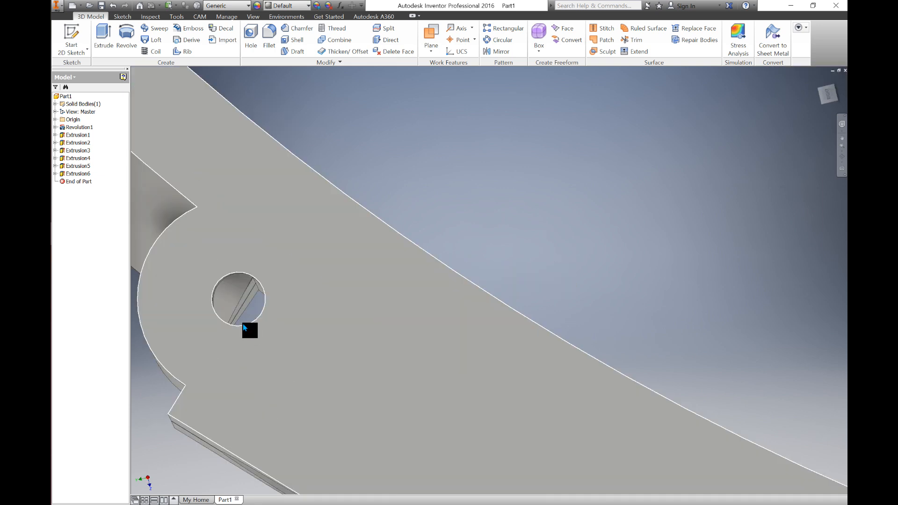
pyautogui.keyDown('shift'); pyautogui.moveTo(231, 321); pyautogui.dragTo(238, 319, button='middle'); pyautogui.keyUp('shift')
pyautogui.scroll(-2, 233, 318)
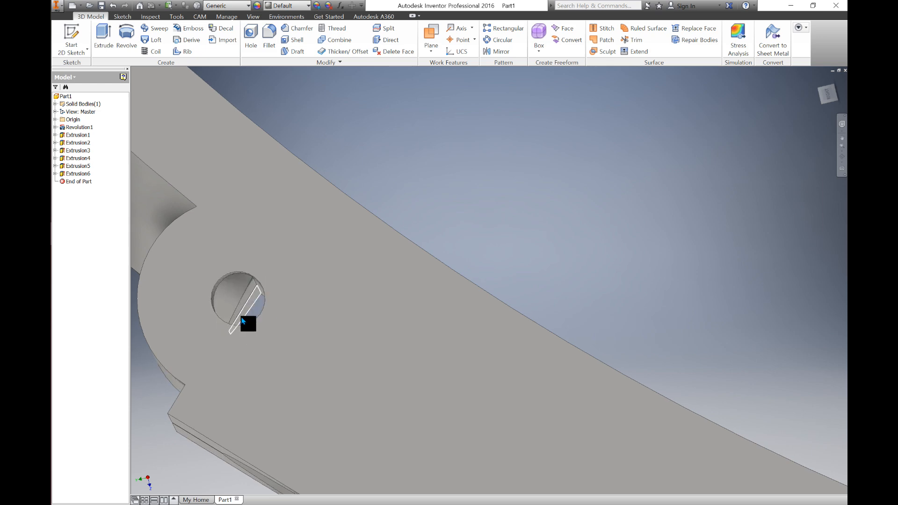
pyautogui.scroll(-4, 241, 317)
pyautogui.keyDown('shift'); pyautogui.moveTo(243, 349); pyautogui.dragTo(306, 293, button='middle'); pyautogui.keyUp('shift')
pyautogui.scroll(-3, 302, 331)
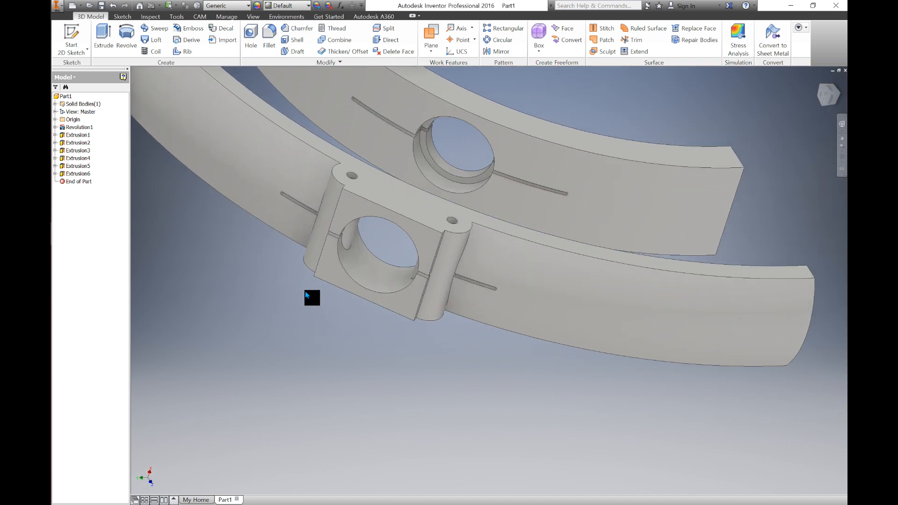
# Step: Start a sketch on the lower half of the clamp block's outer face and project that face's outline
pyautogui.click(330, 271)
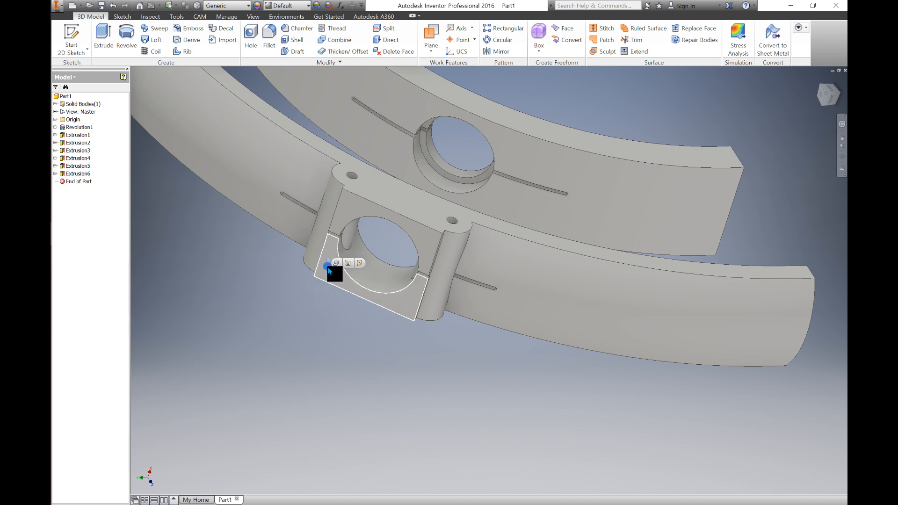
pyautogui.click(336, 263)
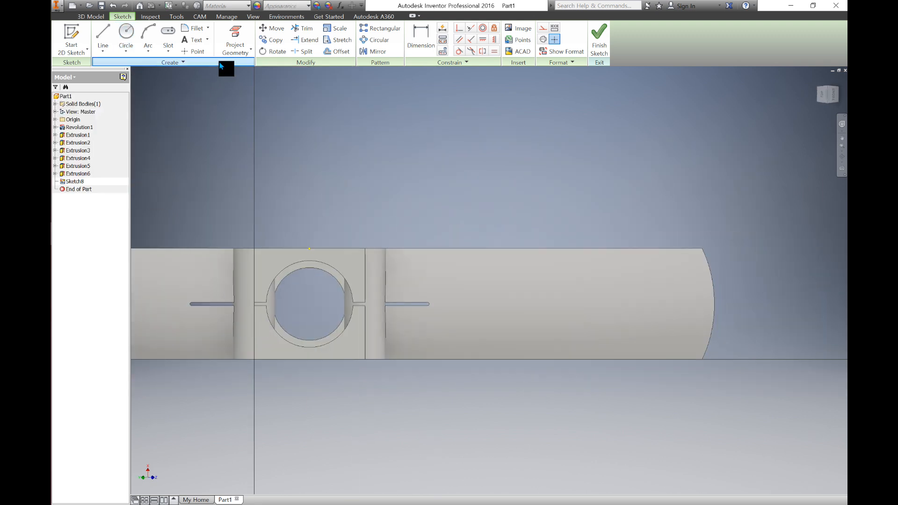
pyautogui.click(233, 51)
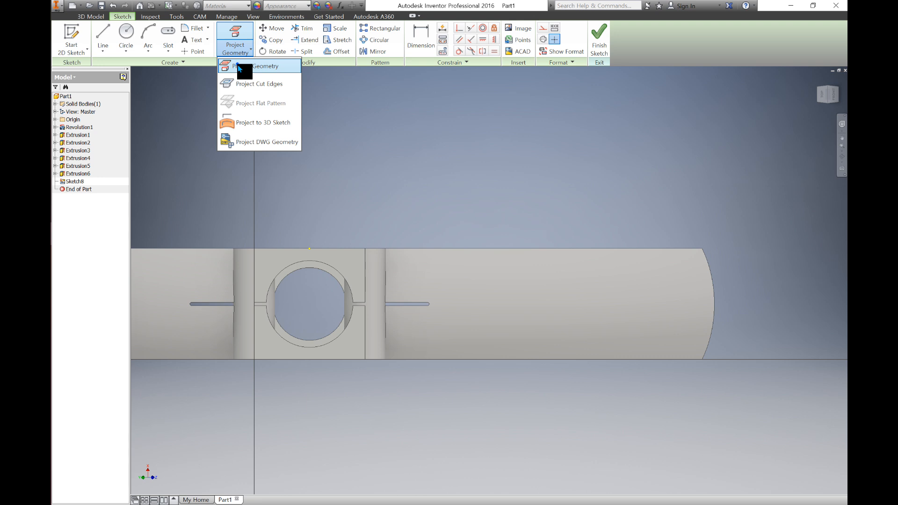
pyautogui.click(239, 68)
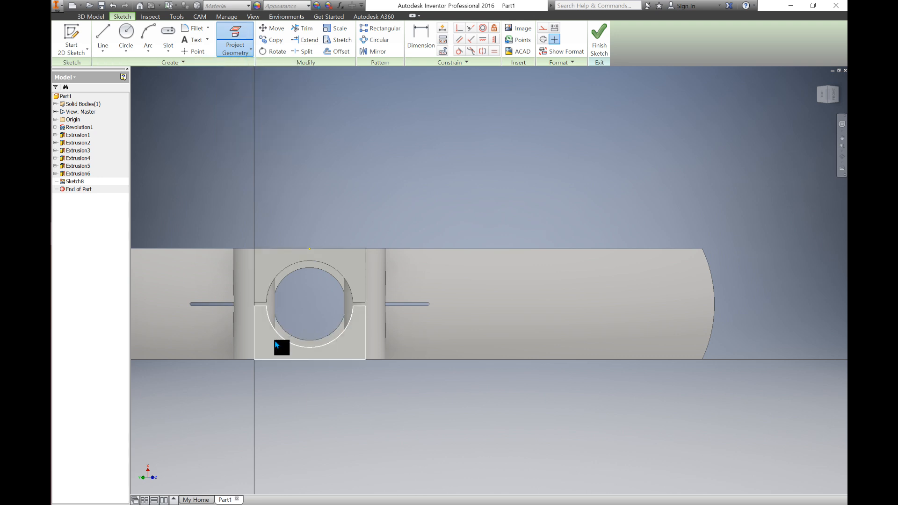
pyautogui.click(264, 348)
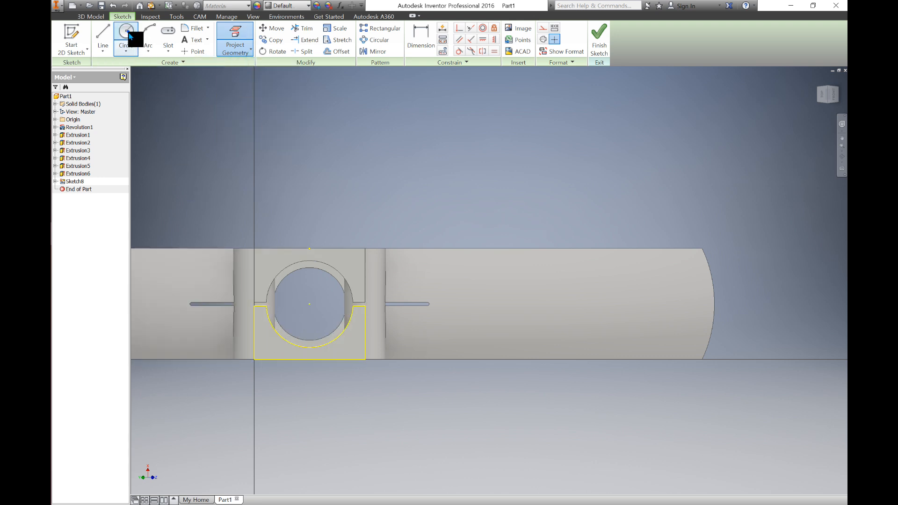
# Step: Draw a circle centred on the clamp bore and passing through the end of the projected bore arc
pyautogui.click(136, 45)
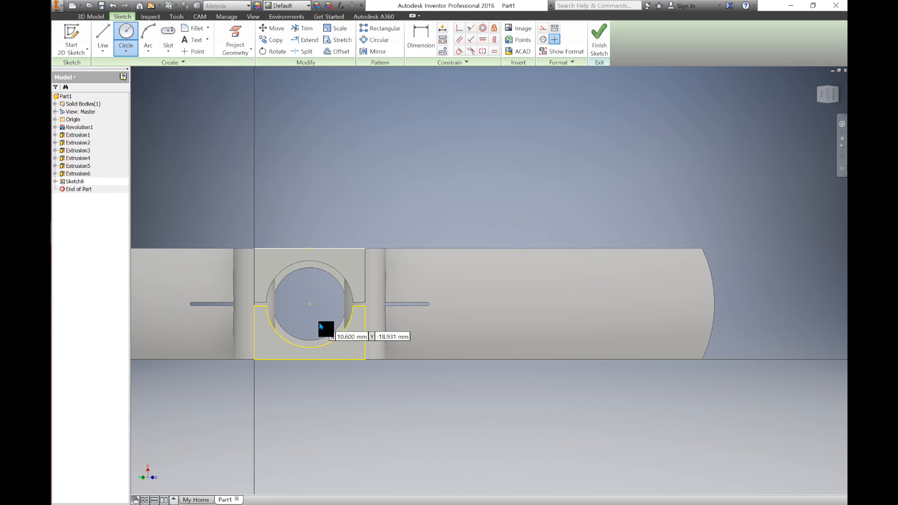
pyautogui.click(309, 305)
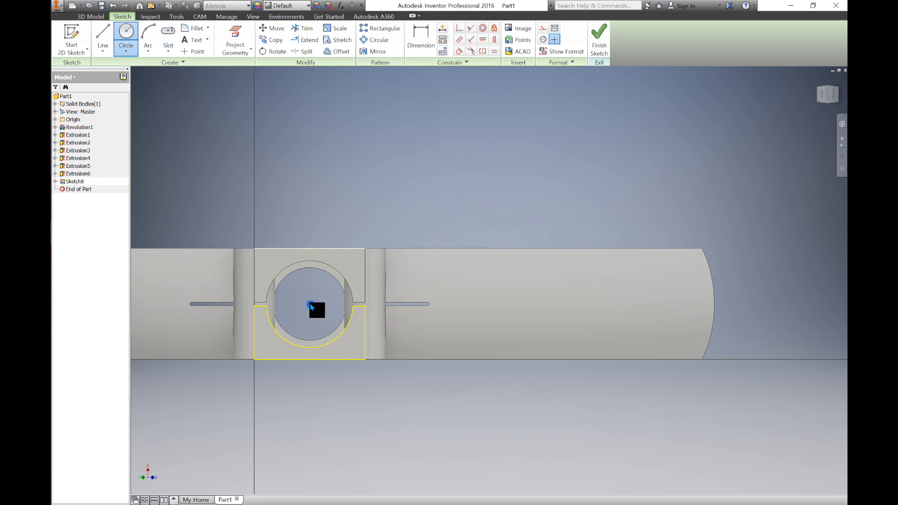
pyautogui.click(267, 308)
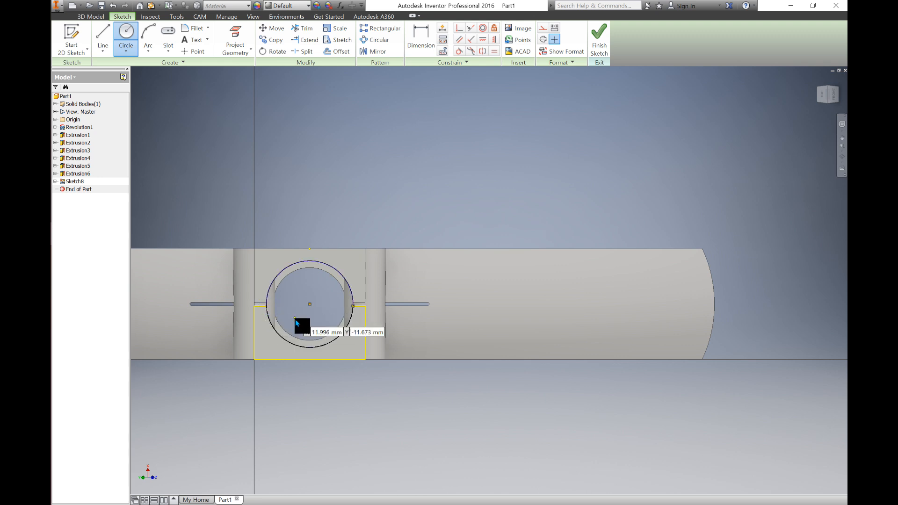
# Step: Extrude the full bore circle 32 mm inward through the clamp block as a cut
pyautogui.keyDown('shift'); pyautogui.moveTo(323, 305); pyautogui.dragTo(304, 307, button='middle'); pyautogui.keyUp('shift')
pyautogui.click(93, 17)
pyautogui.click(102, 41)
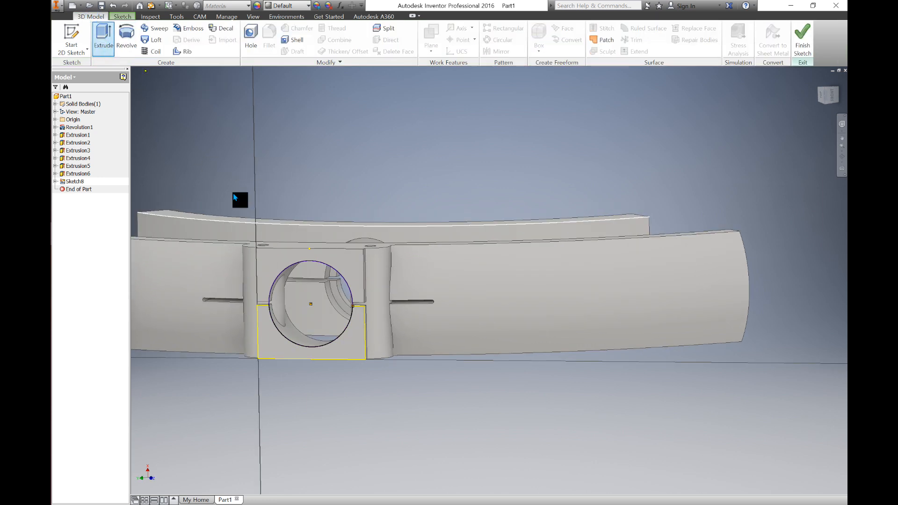
pyautogui.click(292, 309)
pyautogui.keyDown('shift'); pyautogui.moveTo(340, 270); pyautogui.dragTo(332, 305, button='middle'); pyautogui.keyUp('shift')
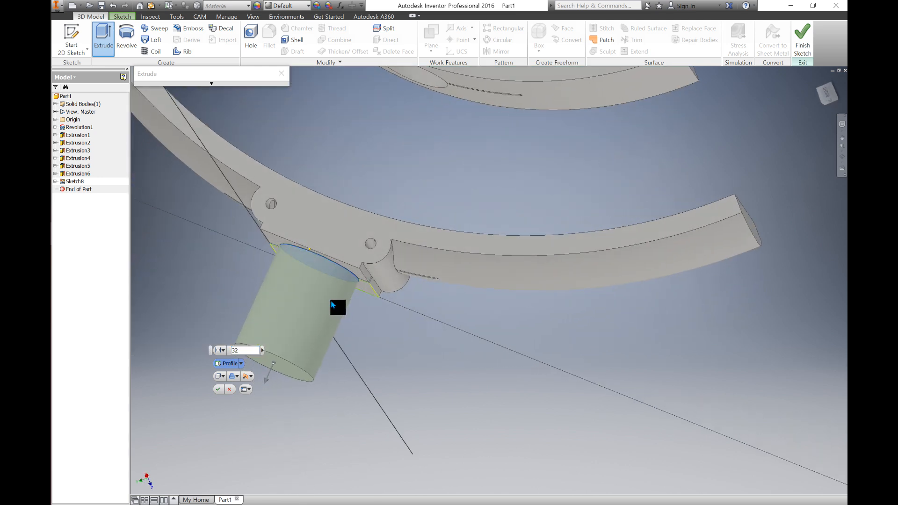
pyautogui.click(249, 378)
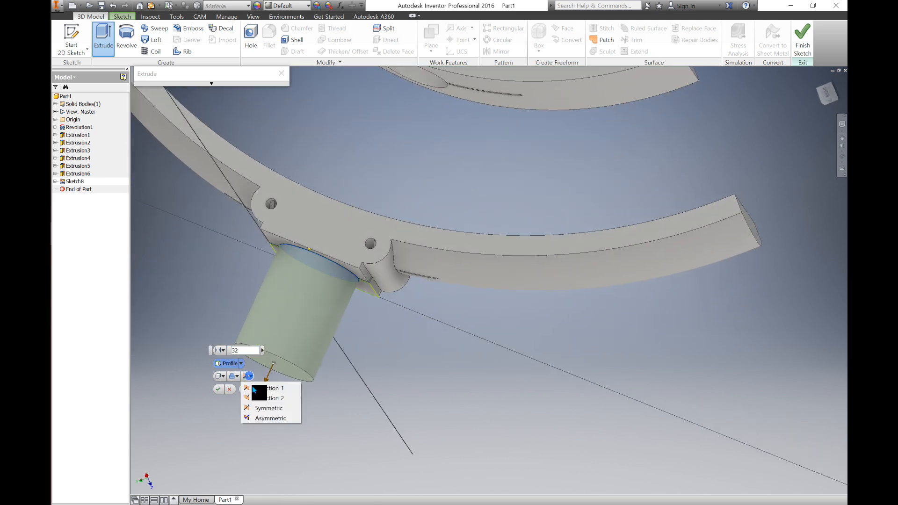
pyautogui.click(258, 400)
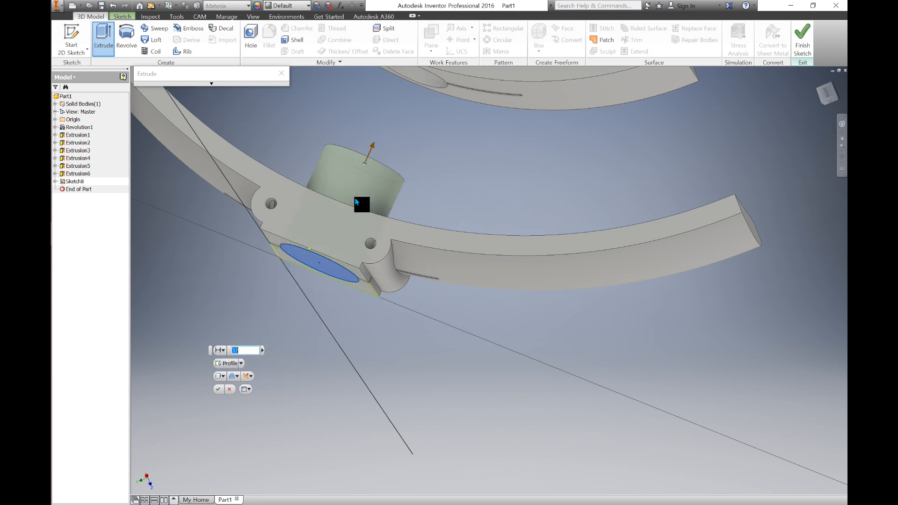
pyautogui.click(235, 377)
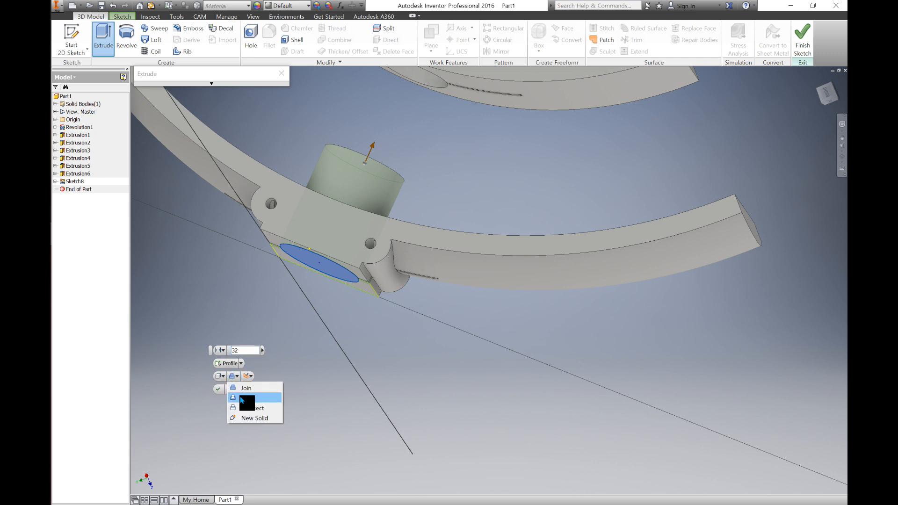
pyautogui.click(240, 396)
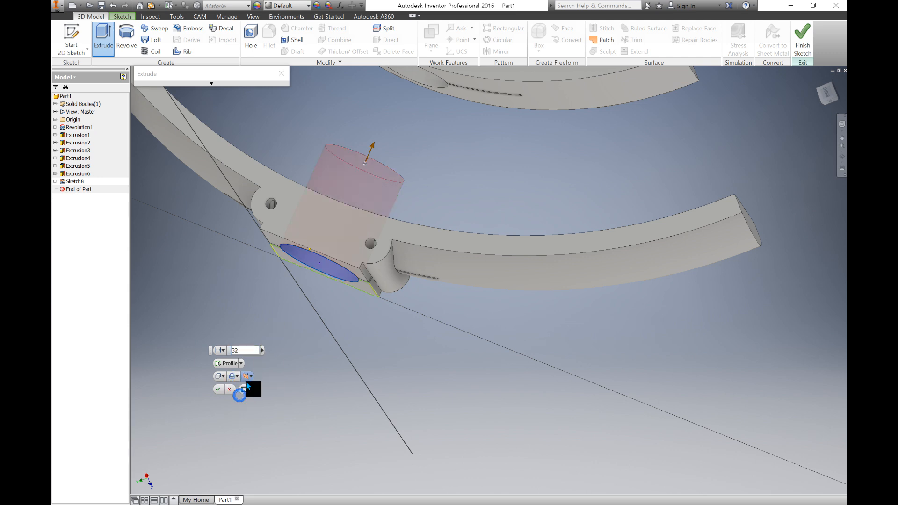
pyautogui.click(219, 391)
# Step: Start a sketch on the lower half of the clamp block's outer face and project that face's outline into it
pyautogui.keyDown('shift'); pyautogui.moveTo(265, 361); pyautogui.dragTo(271, 313, button='middle'); pyautogui.keyUp('shift')
pyautogui.scroll(5, 271, 311)
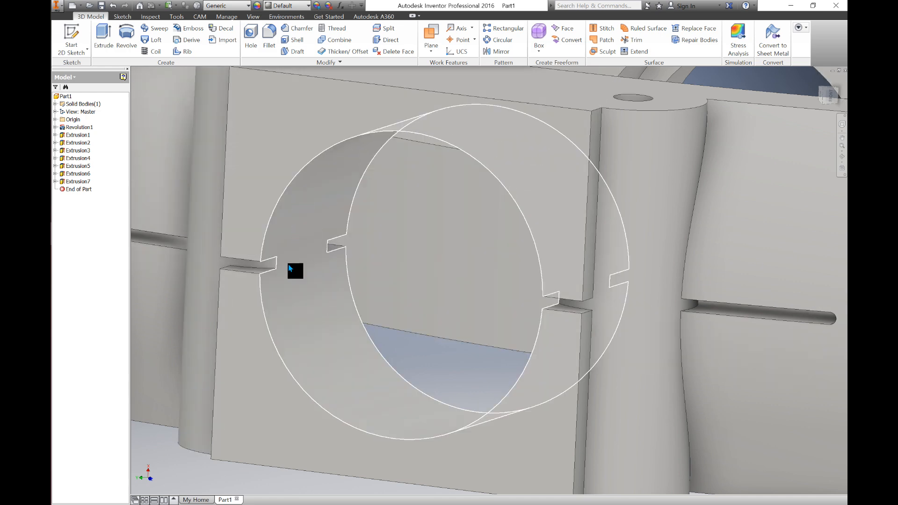
pyautogui.scroll(-5, 282, 323)
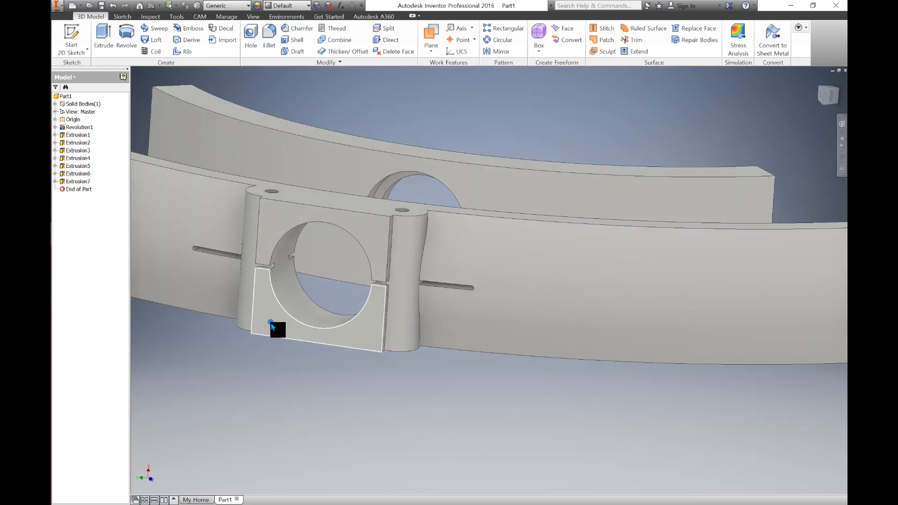
pyautogui.press('s')
pyautogui.click(271, 323)
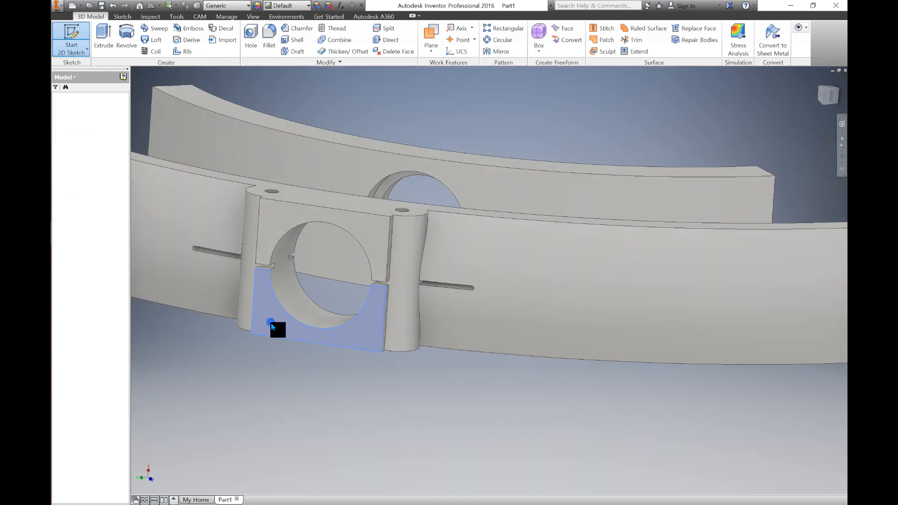
pyautogui.moveTo(321, 338); pyautogui.dragTo(167, 281, button='middle')
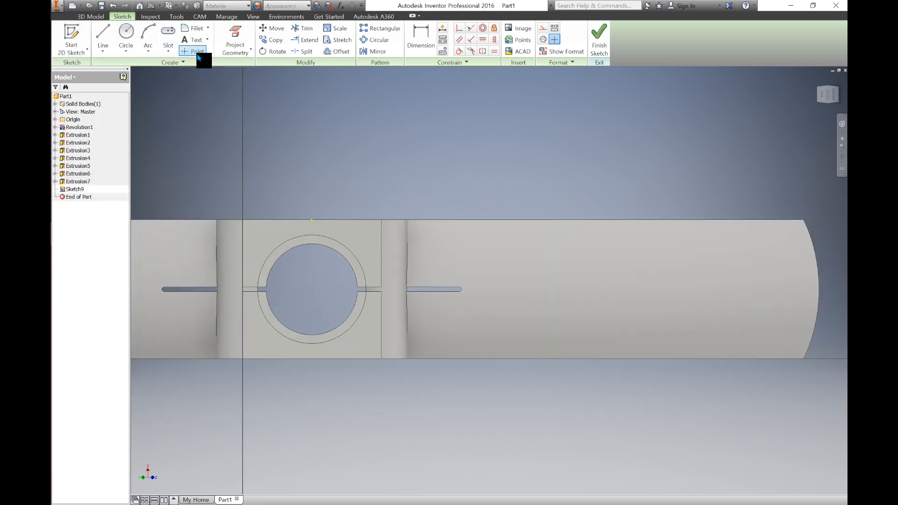
pyautogui.click(236, 51)
pyautogui.click(242, 66)
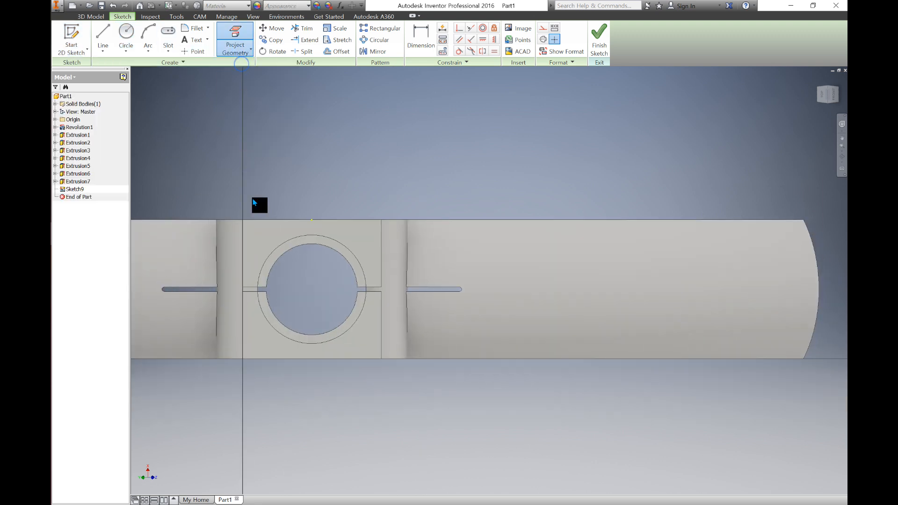
pyautogui.click(239, 317)
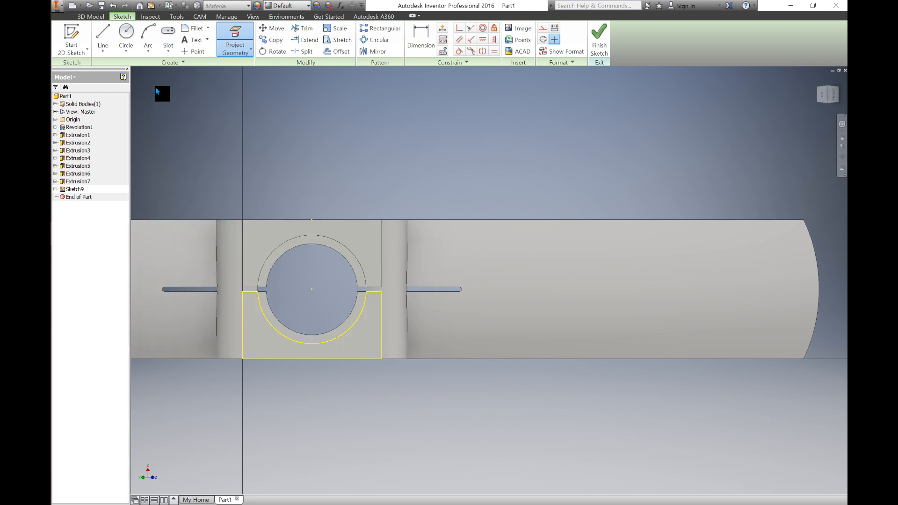
# Step: Draw a 1 mm wide horizontal slot centred on the clamp bore, extending past the screw bosses on both sides
pyautogui.click(171, 39)
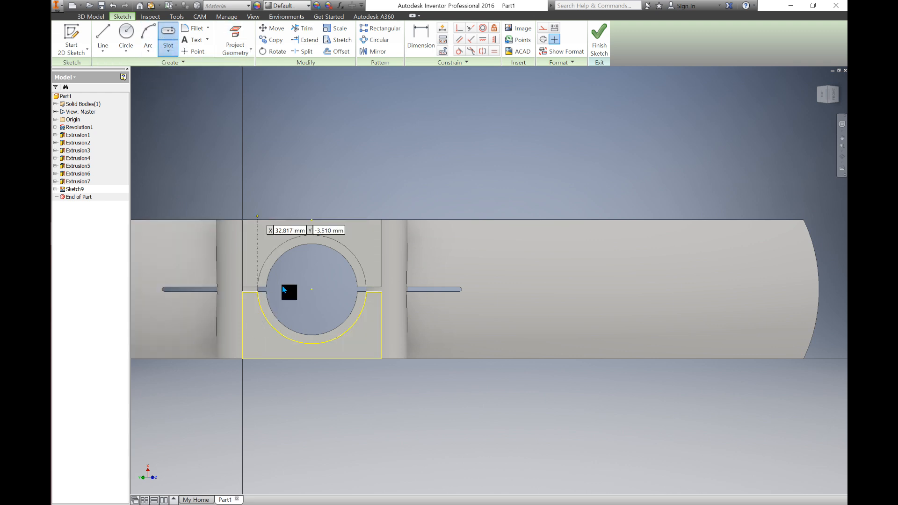
pyautogui.click(312, 290)
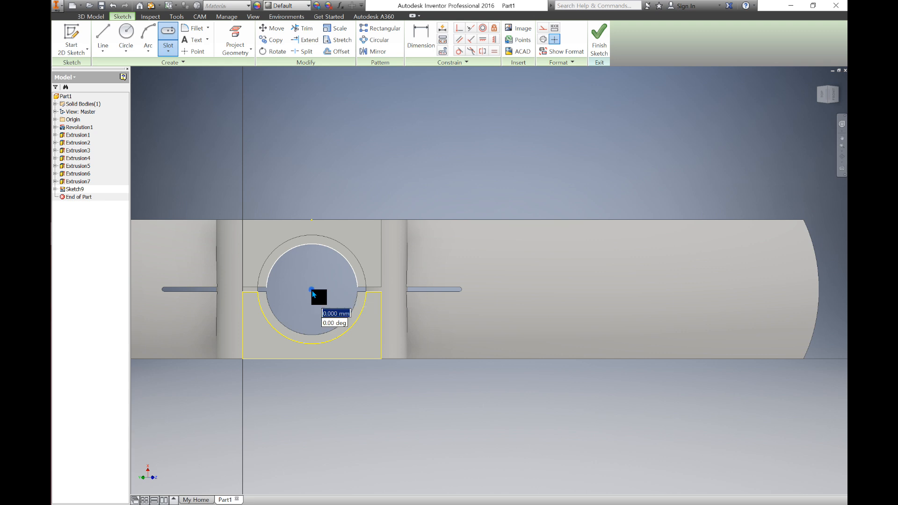
pyautogui.click(437, 290)
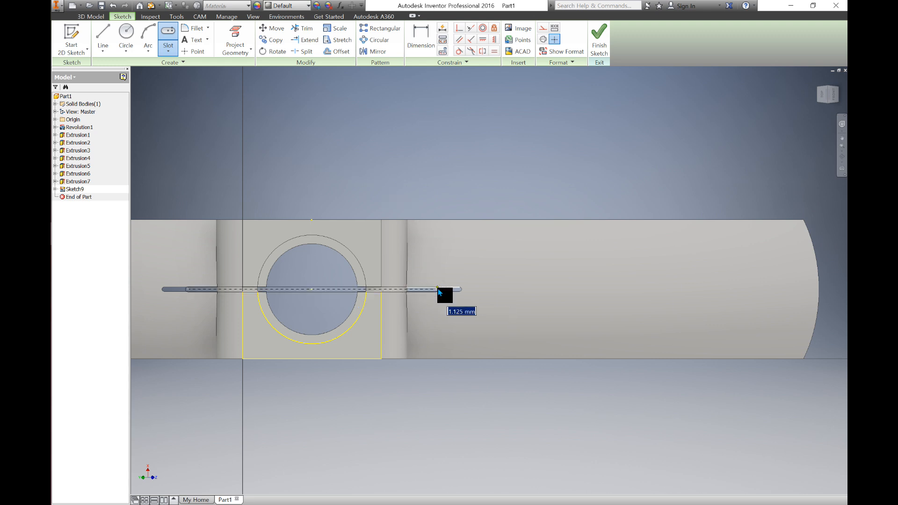
pyautogui.write('1')
pyautogui.press('Return')
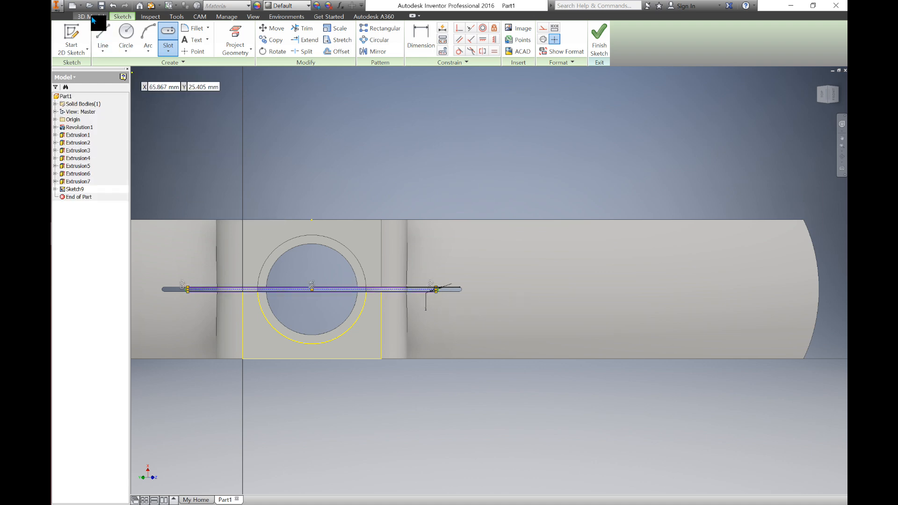
# Step: Extrude the slot profile 32 mm inward through the clamp block as a cut
pyautogui.click(94, 17)
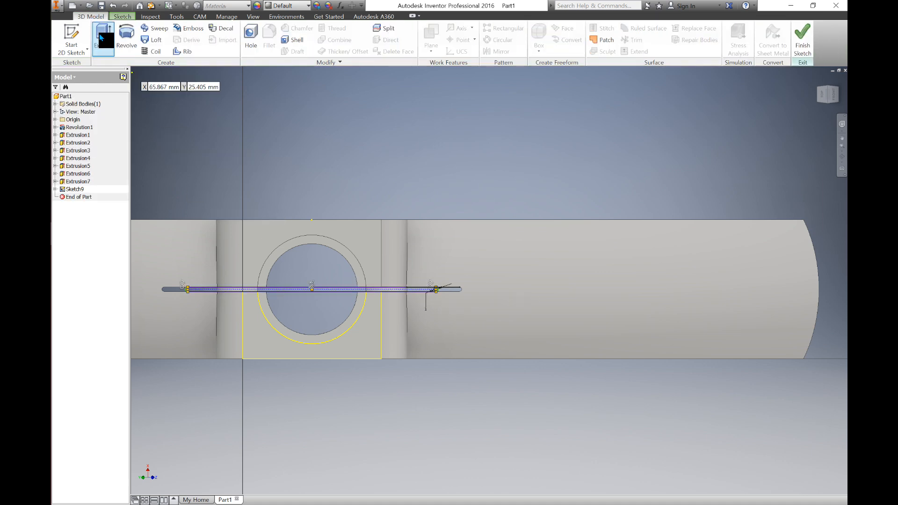
pyautogui.click(101, 37)
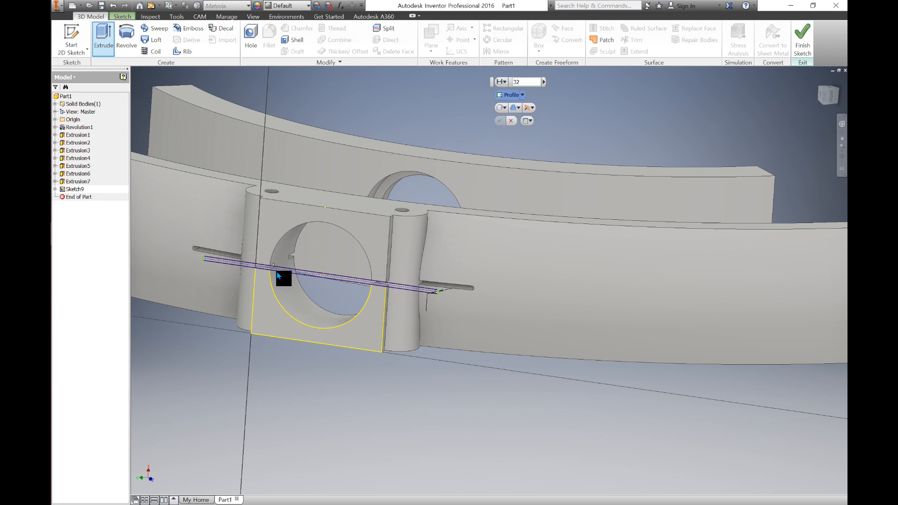
pyautogui.scroll(-4, 277, 271)
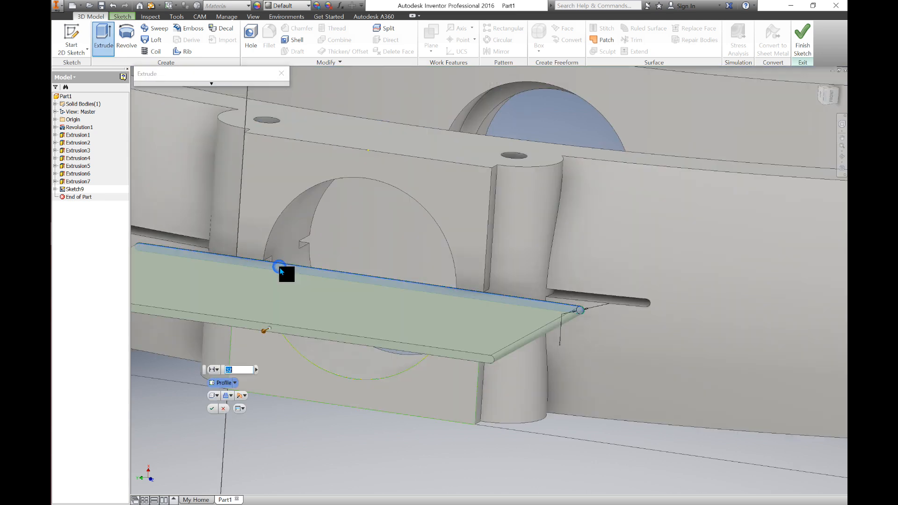
pyautogui.scroll(4, 280, 268)
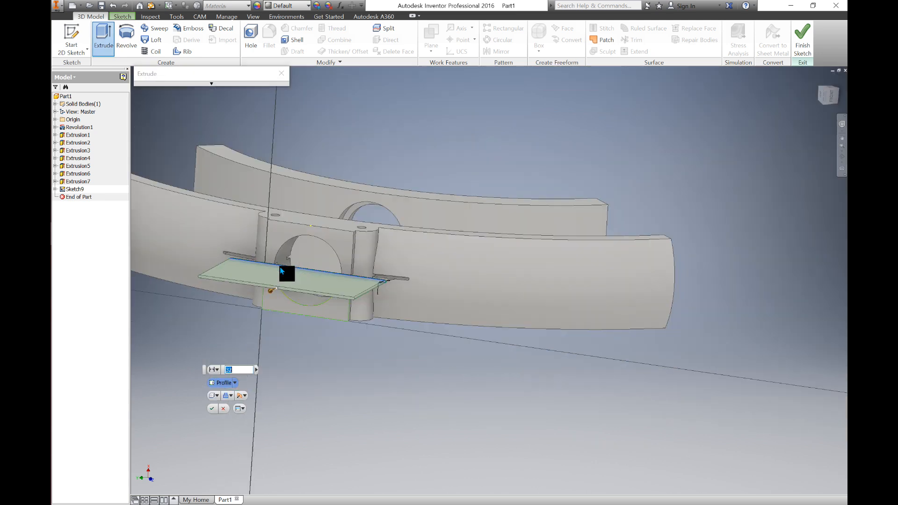
pyautogui.keyDown('shift'); pyautogui.moveTo(306, 263); pyautogui.dragTo(281, 283, button='middle'); pyautogui.keyUp('shift')
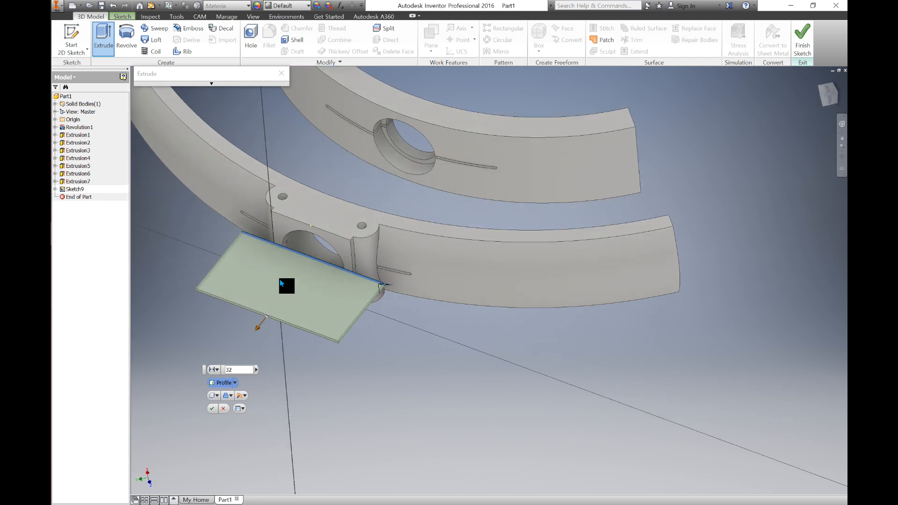
pyautogui.click(244, 396)
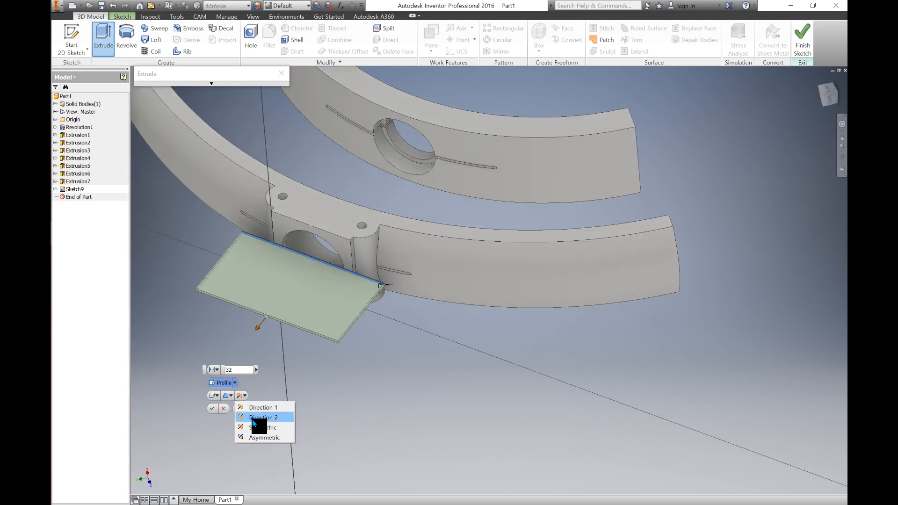
pyautogui.click(253, 418)
pyautogui.click(229, 397)
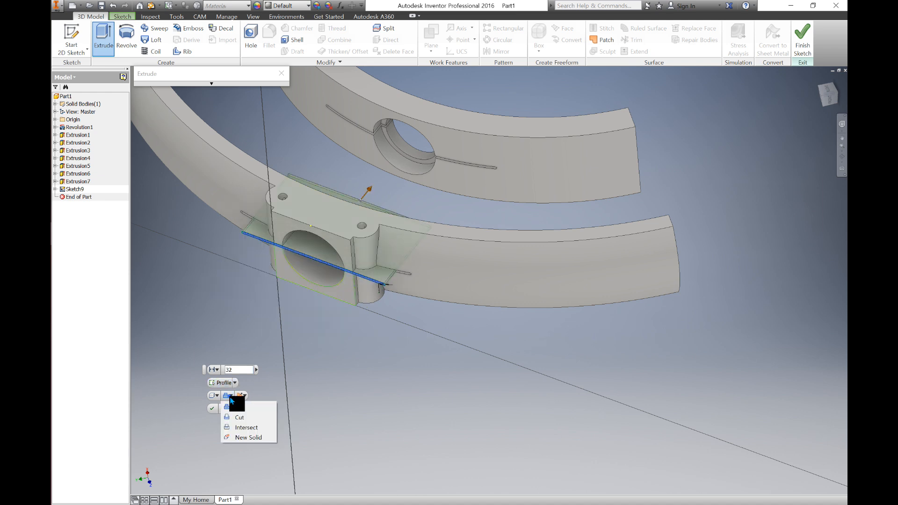
pyautogui.click(238, 419)
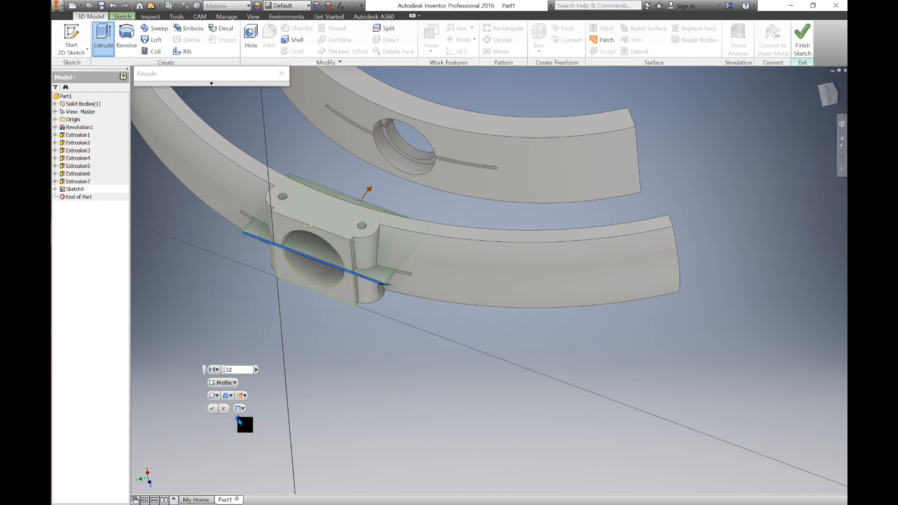
pyautogui.click(213, 408)
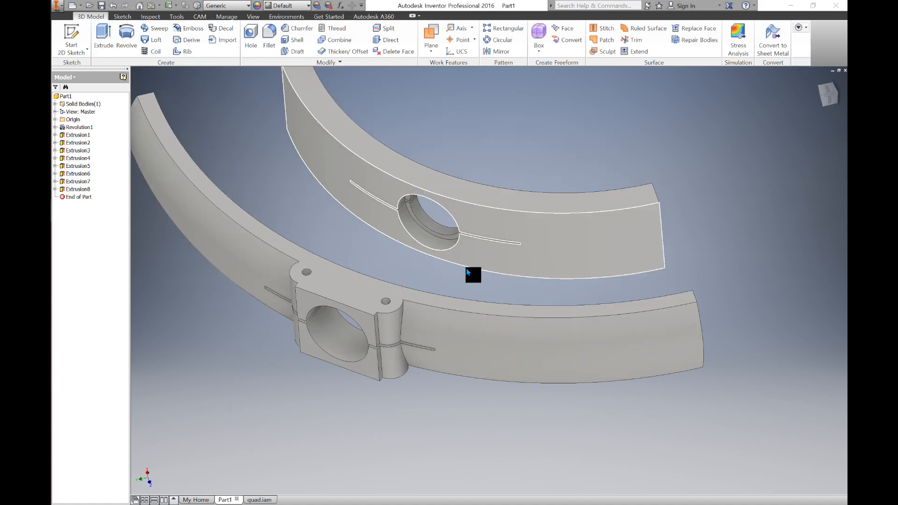
# Step: Open a new sketch on the block's outer face below the split and project the lower half's outline
pyautogui.click(364, 369)
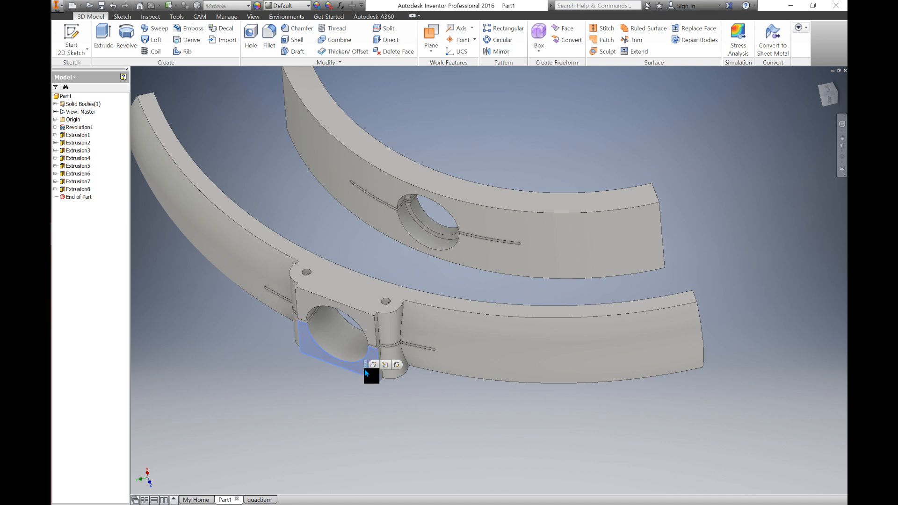
pyautogui.press('s')
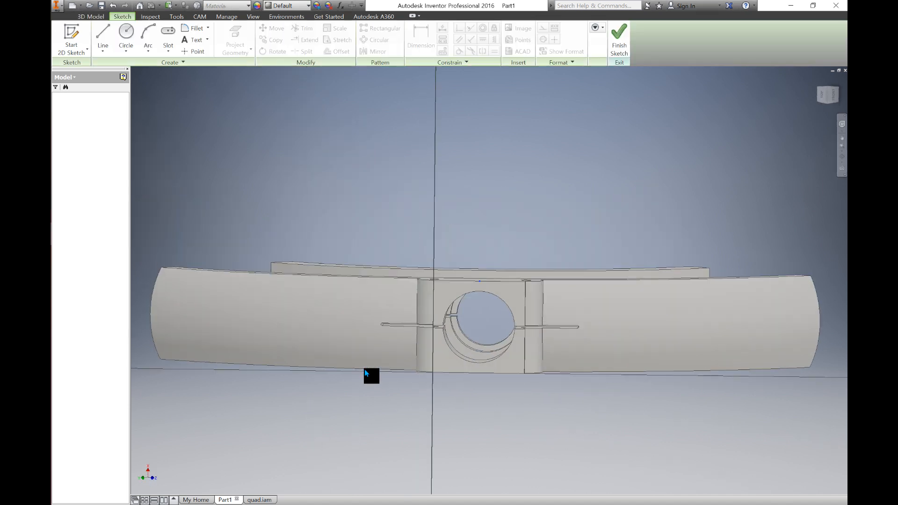
pyautogui.scroll(-3, 533, 362)
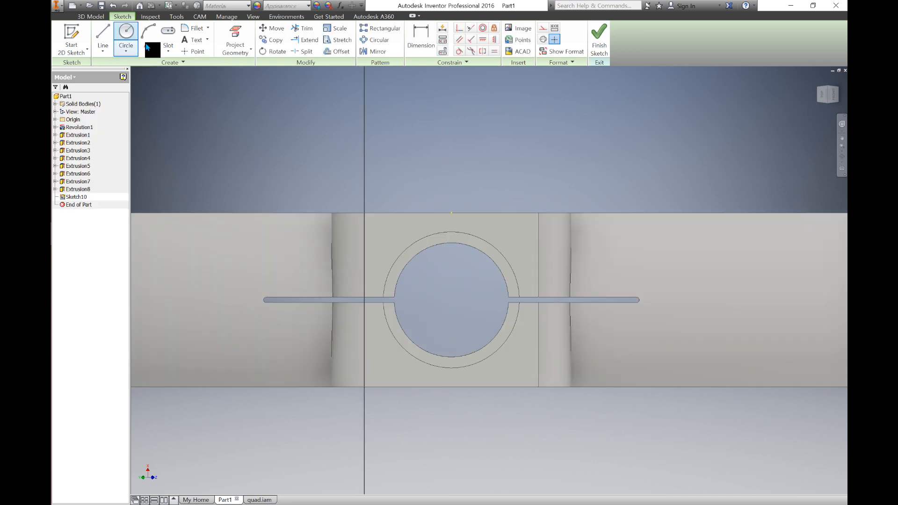
pyautogui.click(237, 53)
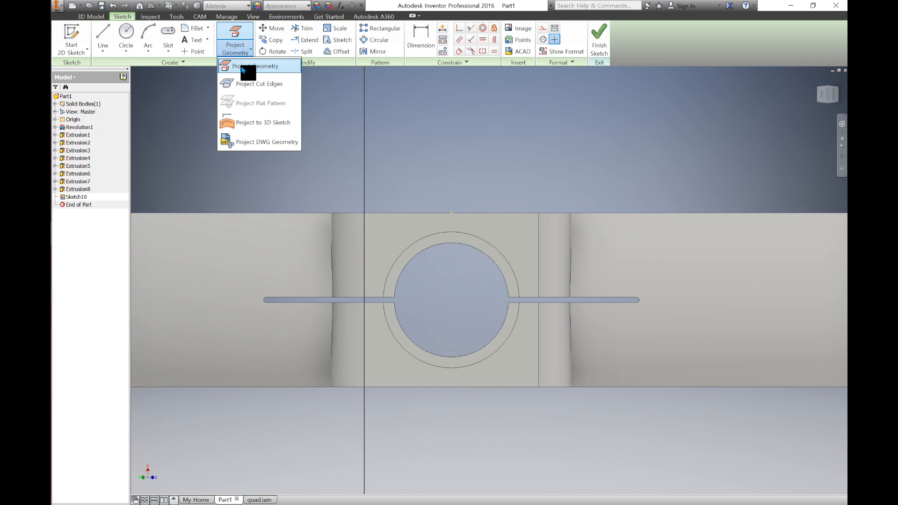
pyautogui.click(242, 69)
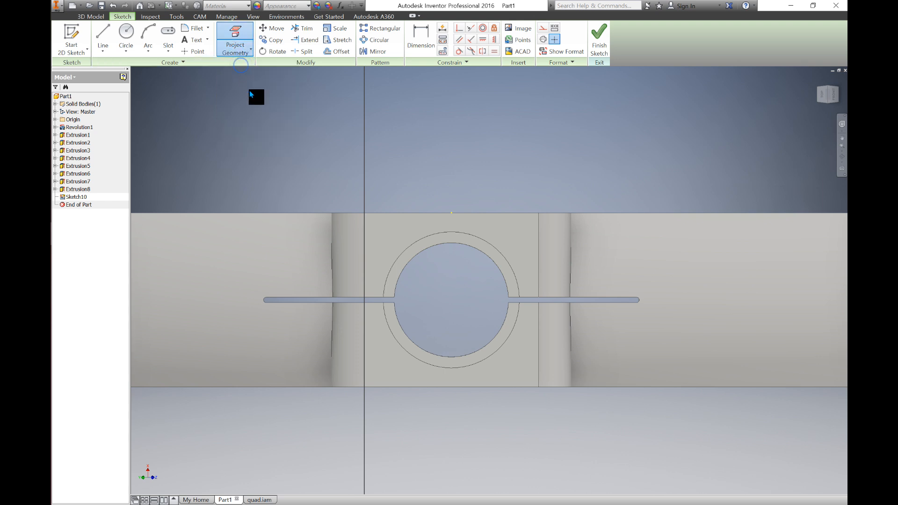
pyautogui.click(398, 364)
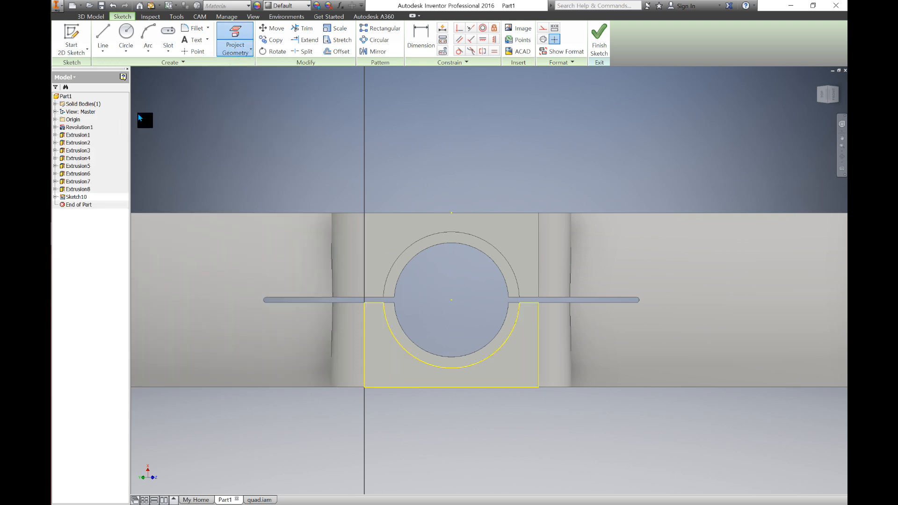
# Step: Draw two concentric circles of 25 mm and 32 mm diameter centred on the clamp bore
pyautogui.click(126, 33)
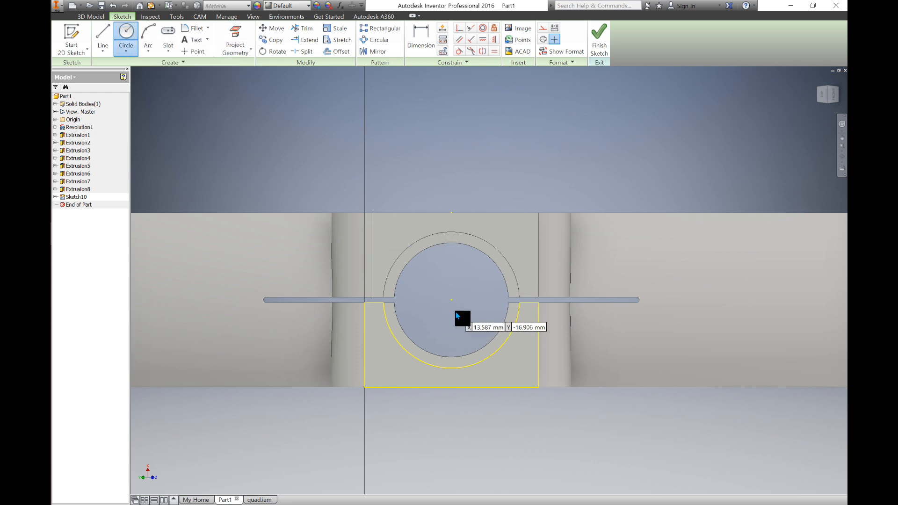
pyautogui.click(451, 300)
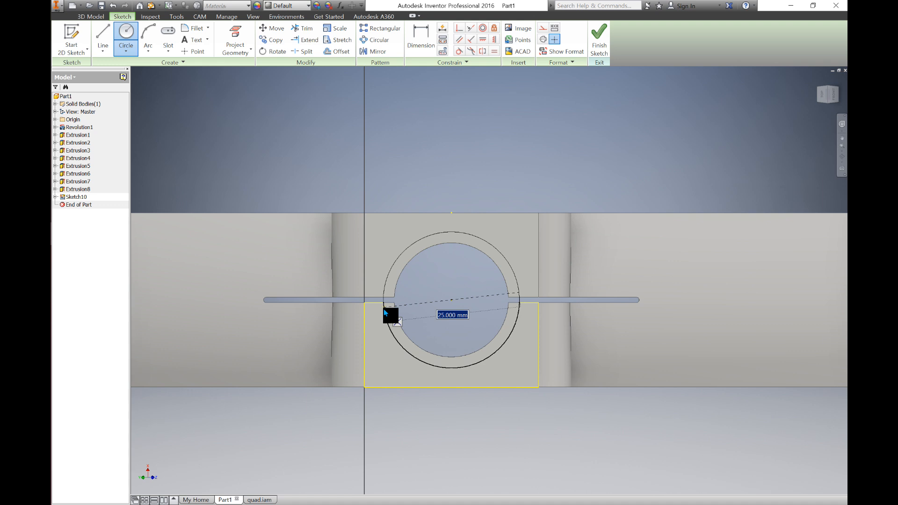
pyautogui.write('25')
pyautogui.press('Return')
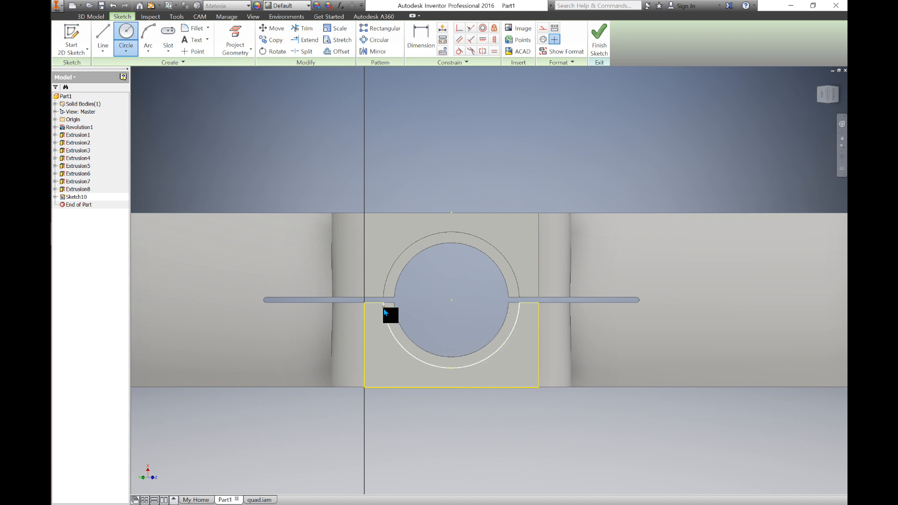
pyautogui.click(452, 302)
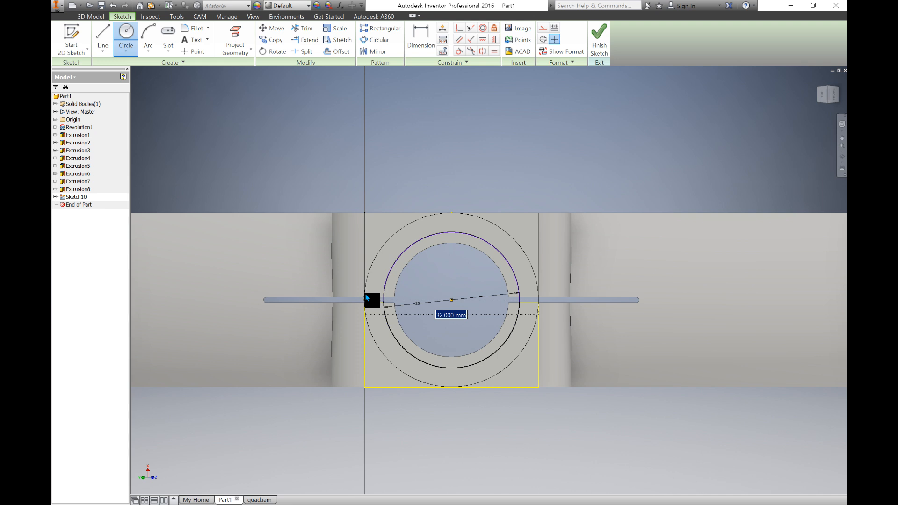
pyautogui.write('32')
pyautogui.press('Return')
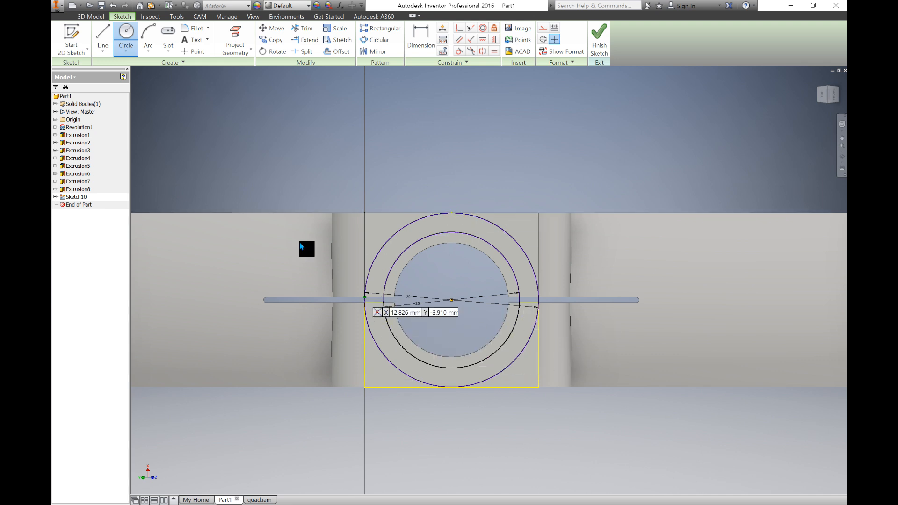
# Step: Project the outline of the clamp block's upper face half into the sketch
pyautogui.click(239, 53)
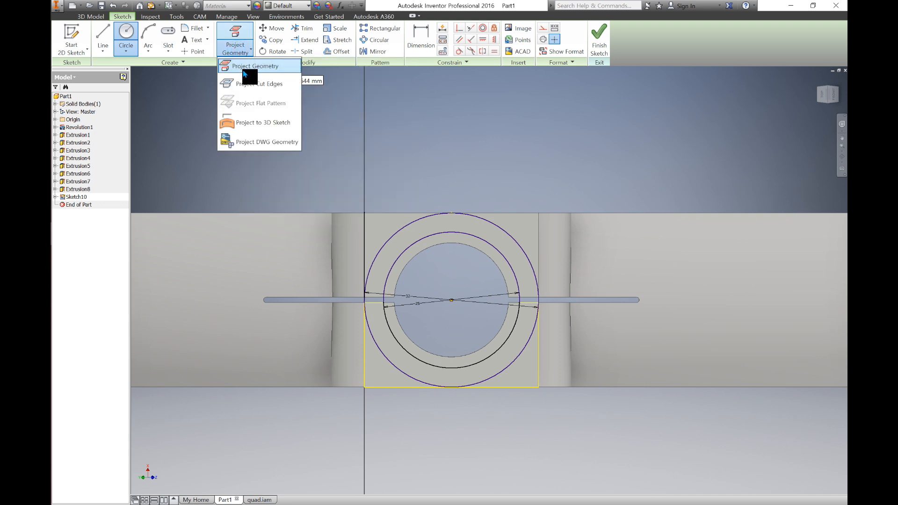
pyautogui.click(245, 69)
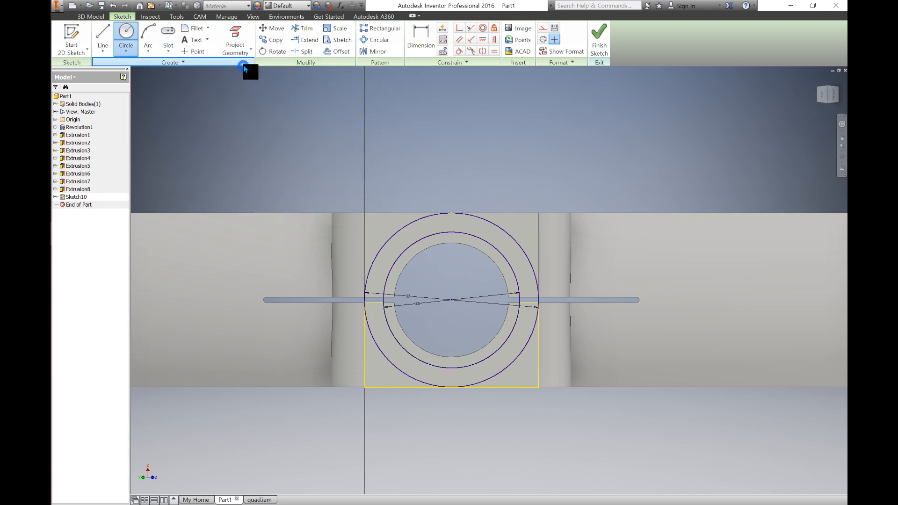
pyautogui.click(378, 271)
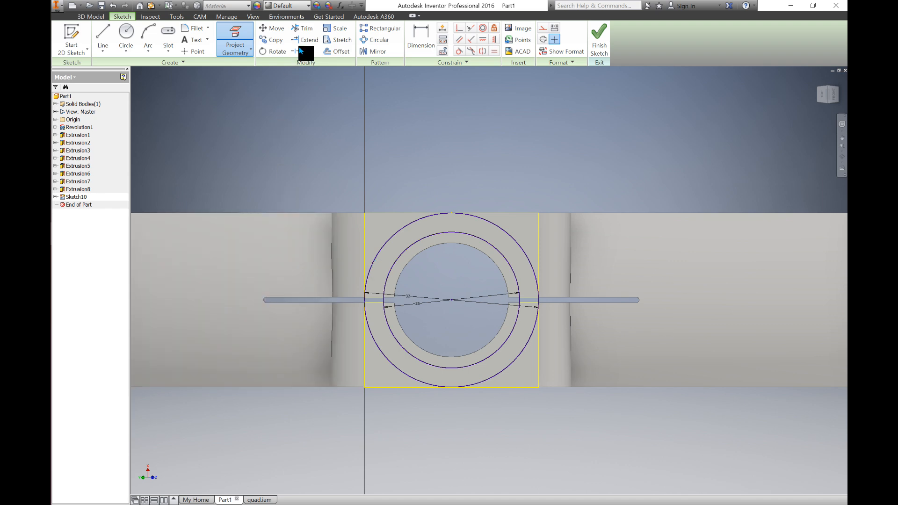
# Step: Try to trim the segments of both concentric circles that cross the split on the left side of the bore
pyautogui.click(305, 29)
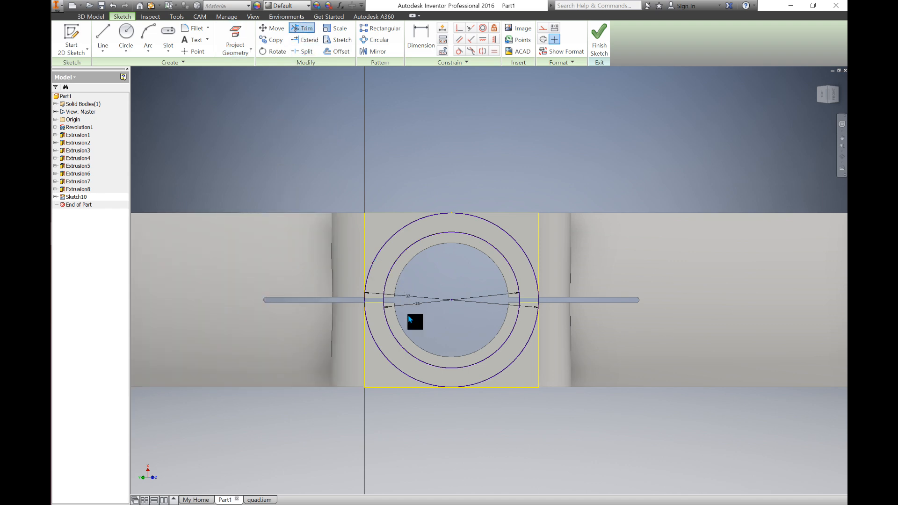
pyautogui.scroll(-3, 403, 314)
pyautogui.scroll(-5, 402, 317)
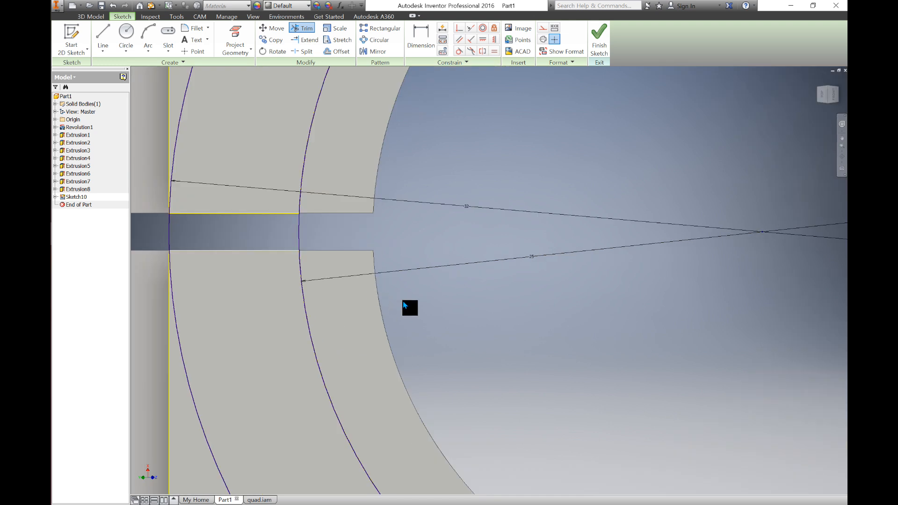
pyautogui.scroll(5, 404, 304)
pyautogui.scroll(-4, 284, 262)
pyautogui.click(417, 260)
pyautogui.click(280, 258)
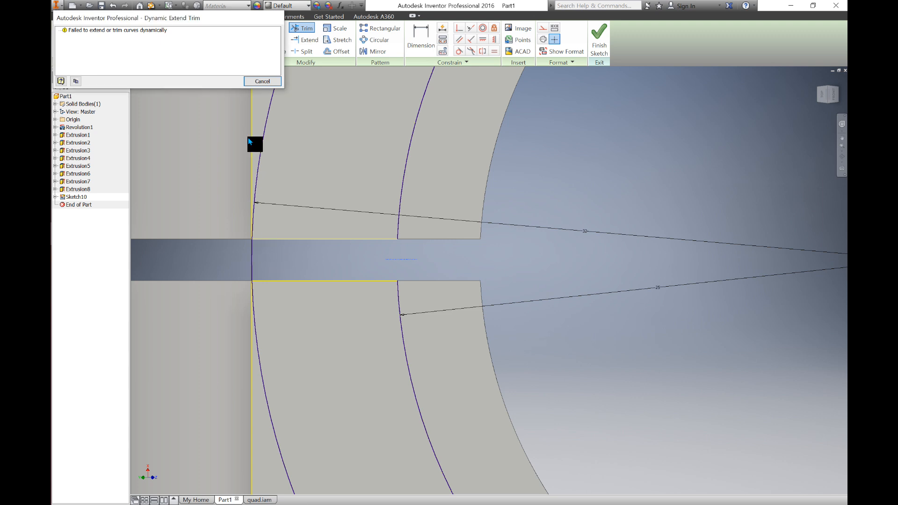
pyautogui.press('Escape')
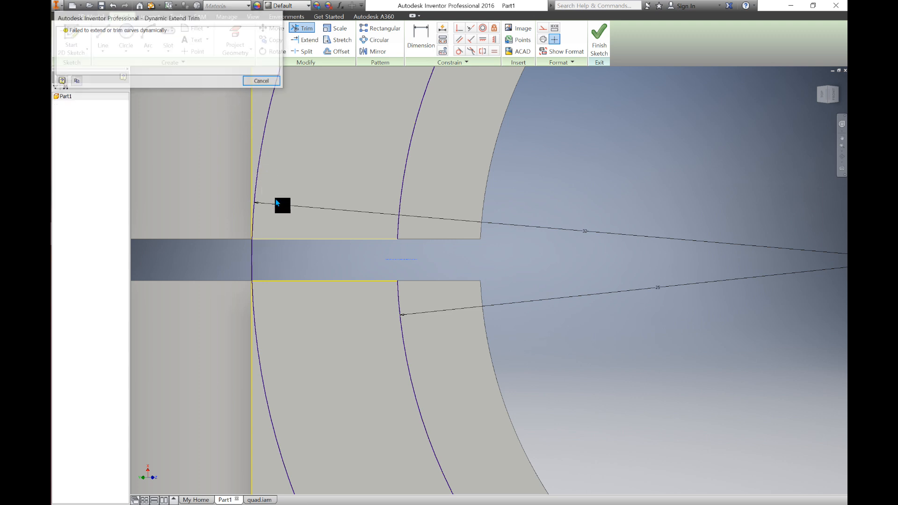
# Step: Delete the 25 mm and 32 mm diameter dimensions from the two concentric circles
pyautogui.scroll(3, 283, 202)
pyautogui.moveTo(518, 272); pyautogui.dragTo(483, 210)
pyautogui.press('Delete')
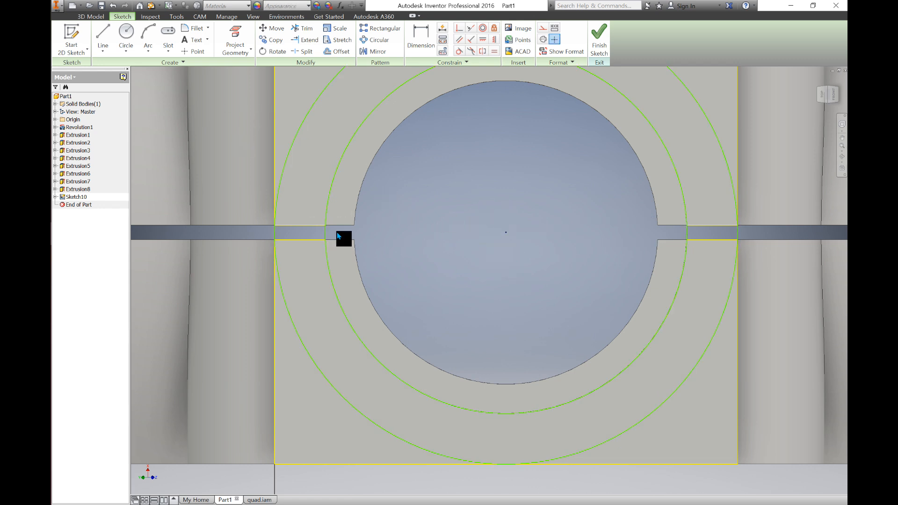
# Step: Trim away the segments of both concentric circles that cross the split on both sides of the bore
pyautogui.scroll(-3, 275, 240)
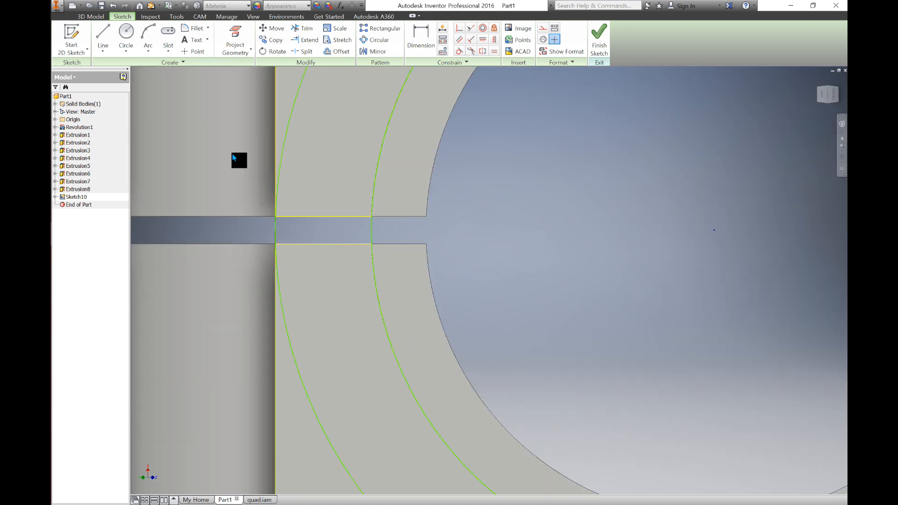
pyautogui.click(304, 28)
pyautogui.click(372, 230)
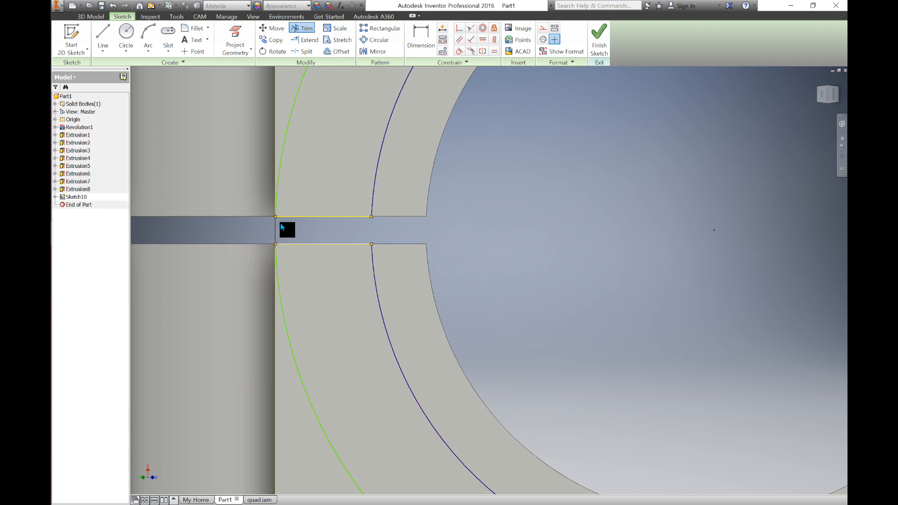
pyautogui.scroll(-5, 283, 231)
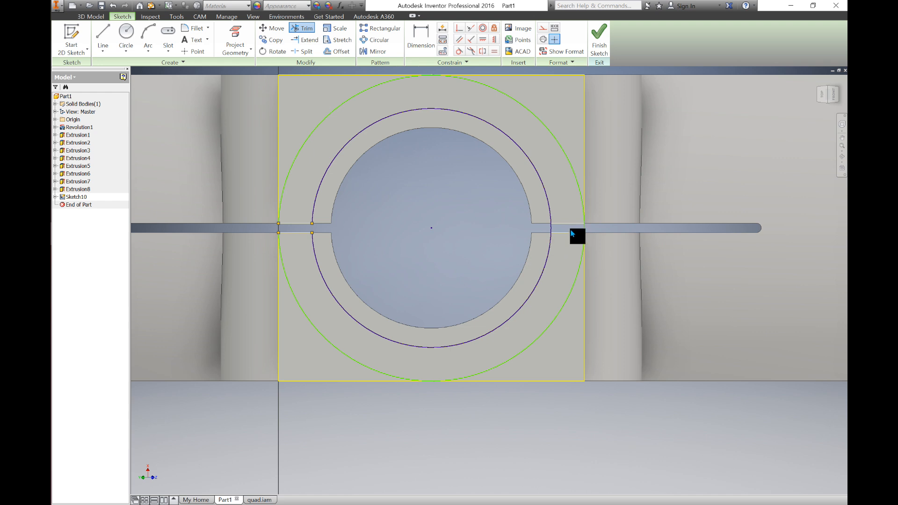
pyautogui.scroll(5, 575, 231)
pyautogui.click(609, 222)
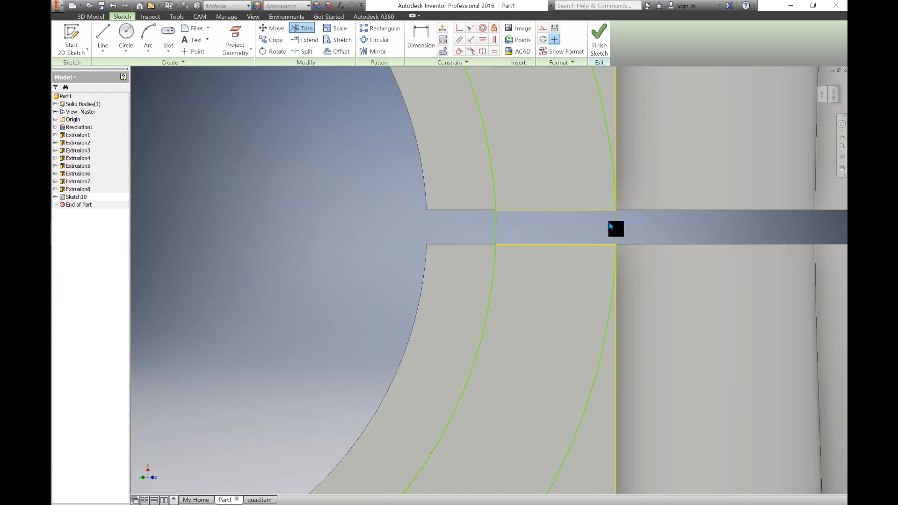
pyautogui.moveTo(531, 224)
pyautogui.mouseDown()
pyautogui.moveTo(482, 221)
pyautogui.moveTo(470, 234)
pyautogui.mouseUp()
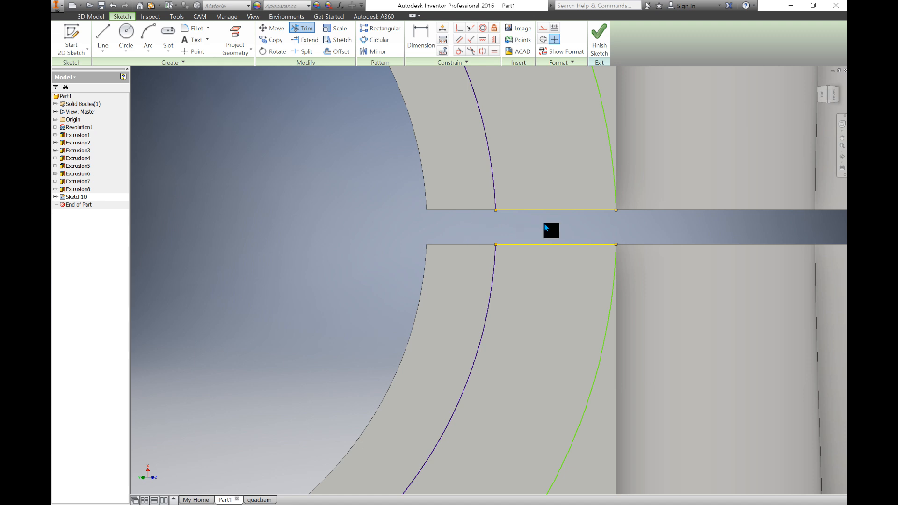
# Step: Draw a line about 3.5 mm long along the split's upper edge, joining the inner and outer arcs right of the bore
pyautogui.moveTo(557, 223); pyautogui.dragTo(430, 231, button='middle')
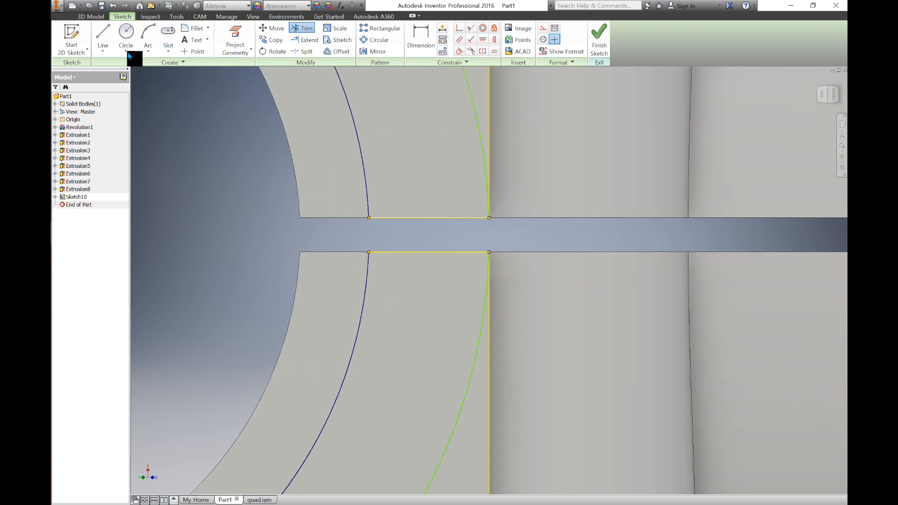
pyautogui.click(103, 30)
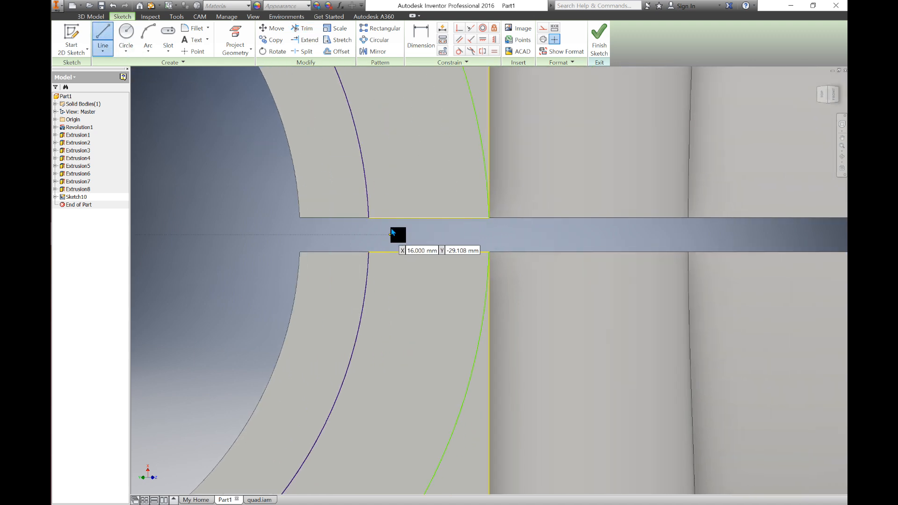
pyautogui.scroll(5, 391, 228)
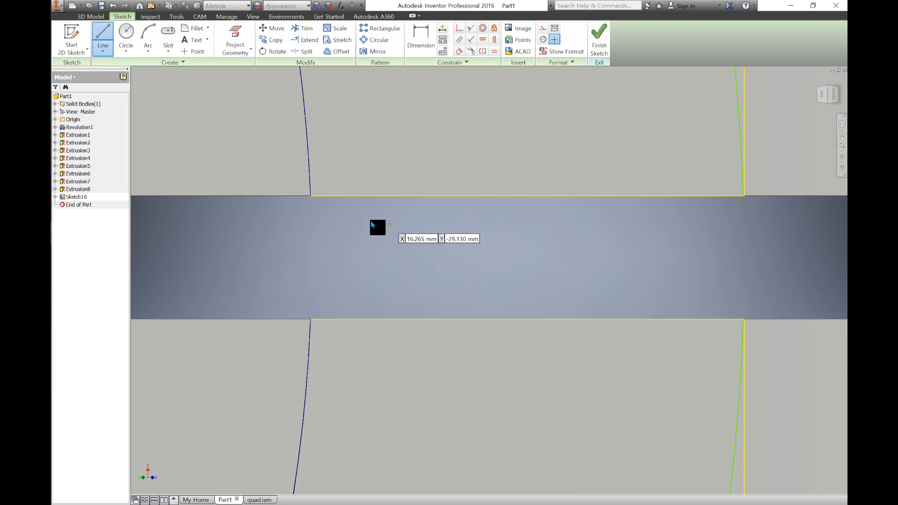
pyautogui.scroll(-6, 311, 198)
pyautogui.click(311, 198)
pyautogui.scroll(5, 394, 196)
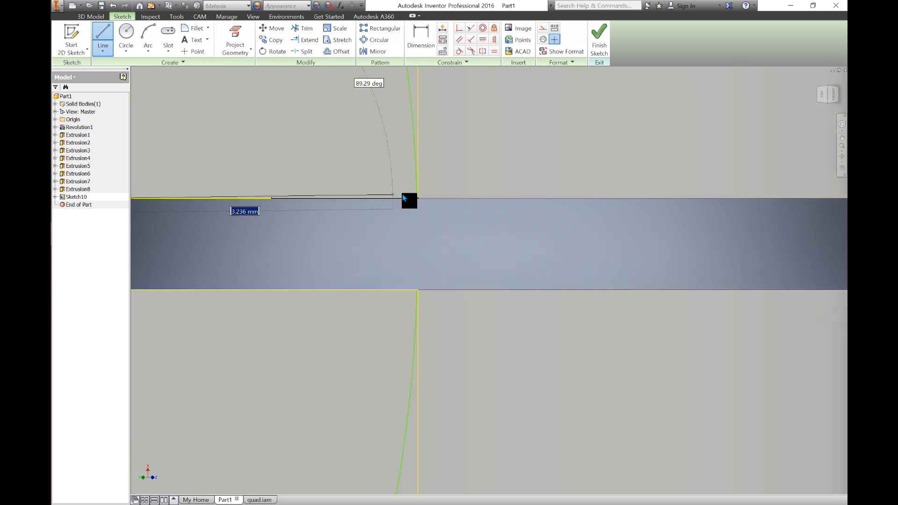
pyautogui.scroll(4, 407, 199)
pyautogui.scroll(3, 446, 214)
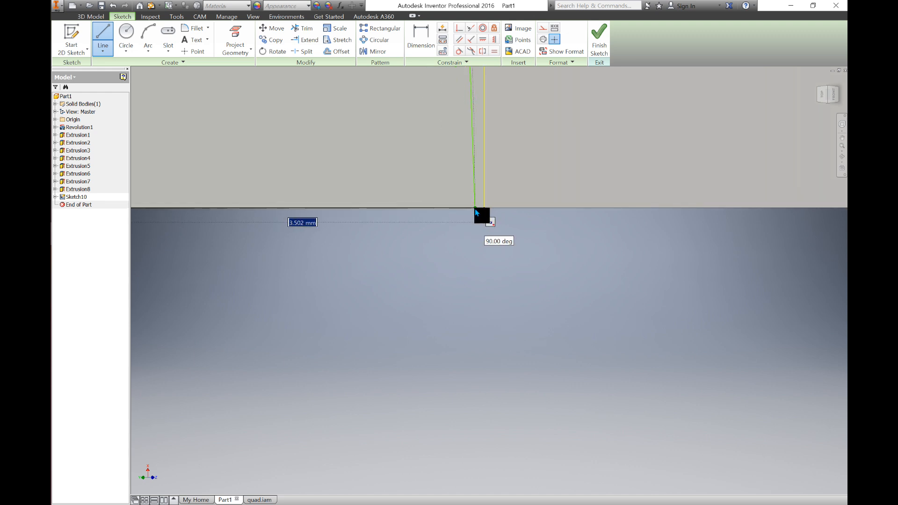
pyautogui.doubleClick(475, 208)
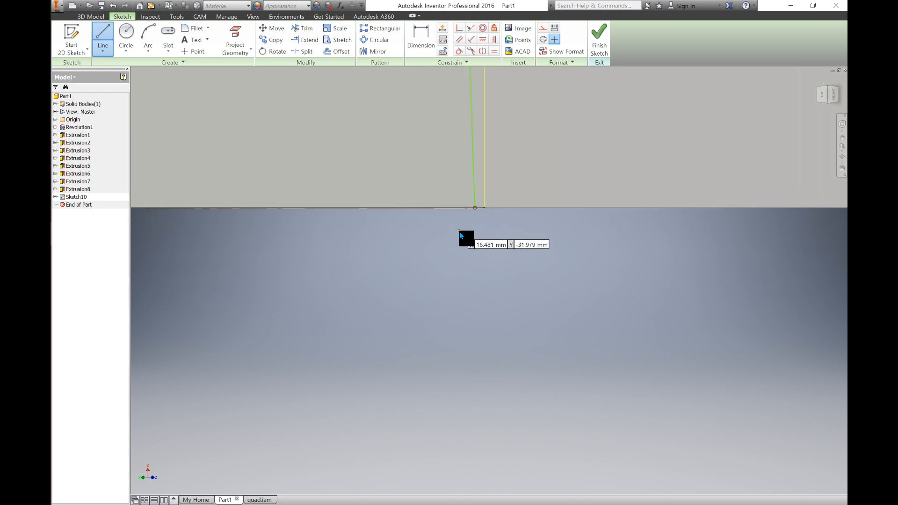
# Step: Draw a line about 3.5 mm long along the split's lower edge, joining the inner and outer arcs right of the bore
pyautogui.scroll(-2, 460, 231)
pyautogui.scroll(-2, 460, 231)
pyautogui.scroll(-3, 411, 330)
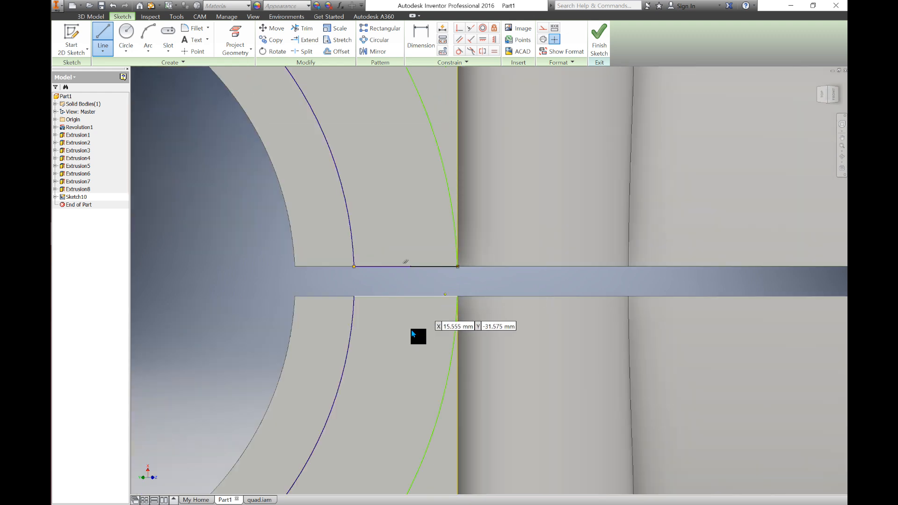
pyautogui.scroll(5, 373, 315)
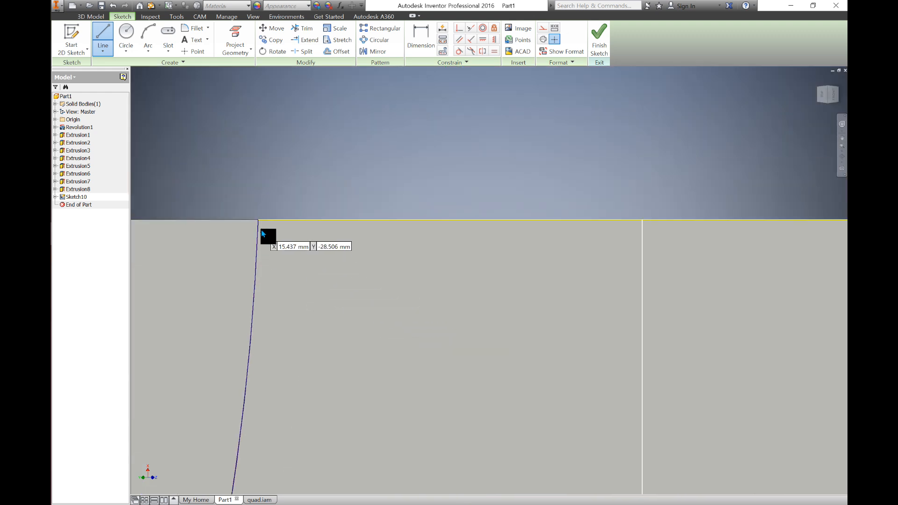
pyautogui.click(258, 219)
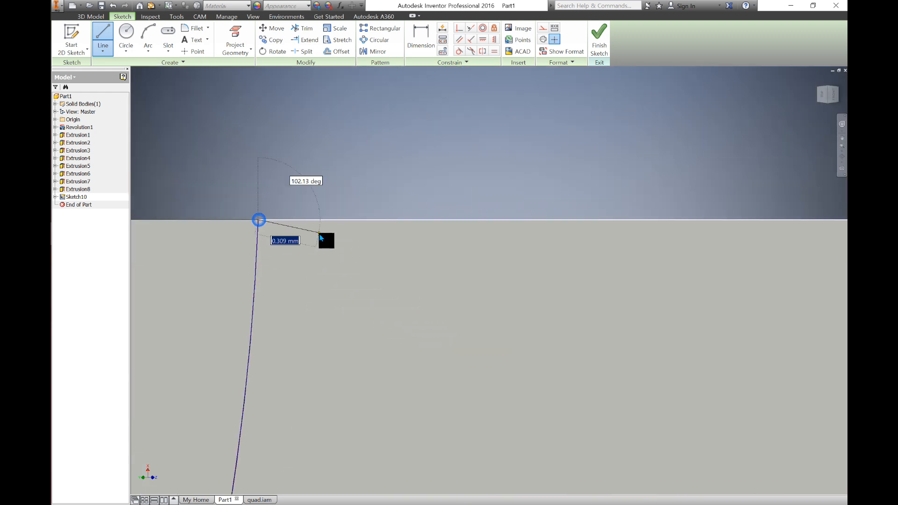
pyautogui.scroll(-2, 321, 237)
pyautogui.scroll(4, 400, 241)
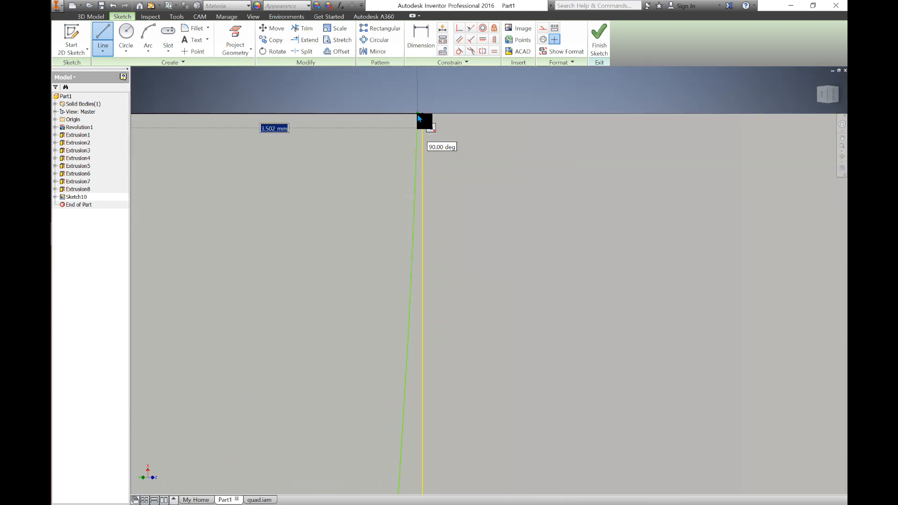
pyautogui.doubleClick(418, 114)
# Step: Draw a line along the split's upper edge, joining the outer and inner arcs left of the bore
pyautogui.scroll(-3, 431, 181)
pyautogui.scroll(-8, 431, 180)
pyautogui.scroll(4, 339, 176)
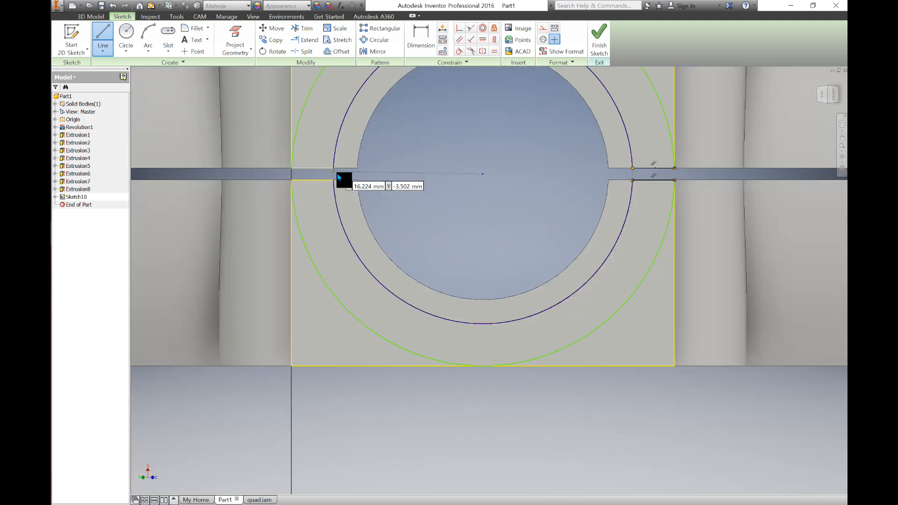
pyautogui.scroll(3, 338, 174)
pyautogui.moveTo(319, 174); pyautogui.dragTo(403, 190, button='middle')
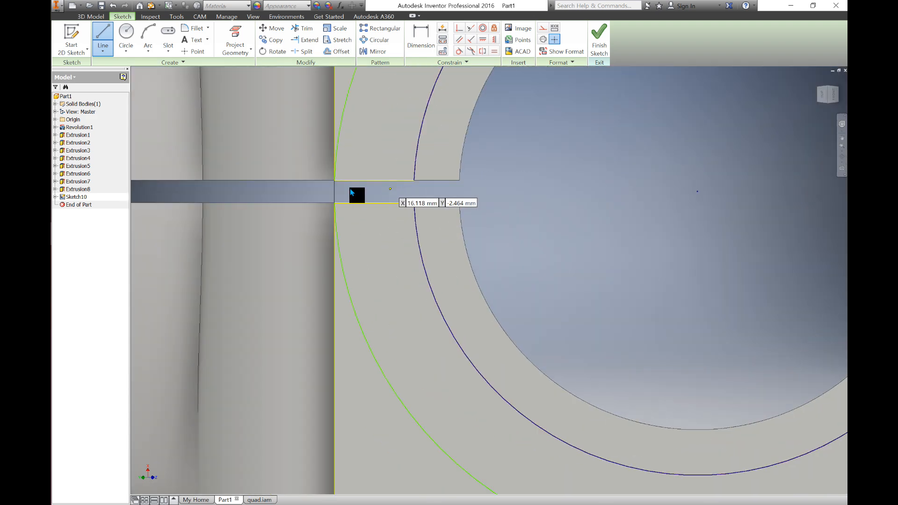
pyautogui.scroll(9, 347, 186)
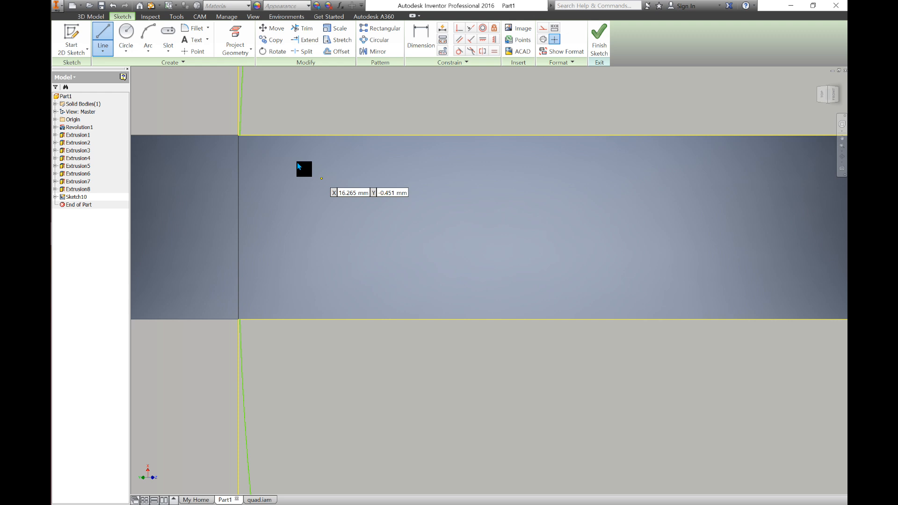
pyautogui.click(240, 136)
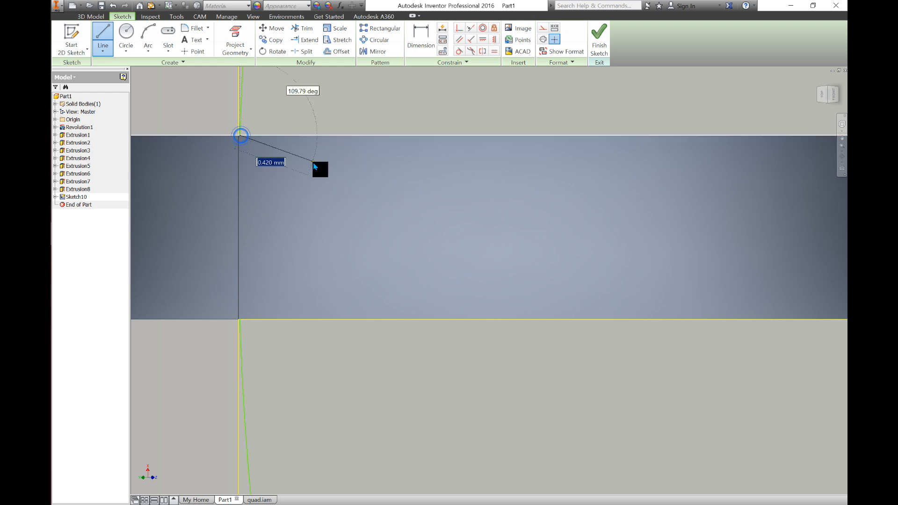
pyautogui.scroll(-6, 321, 169)
pyautogui.scroll(5, 402, 165)
pyautogui.scroll(3, 429, 159)
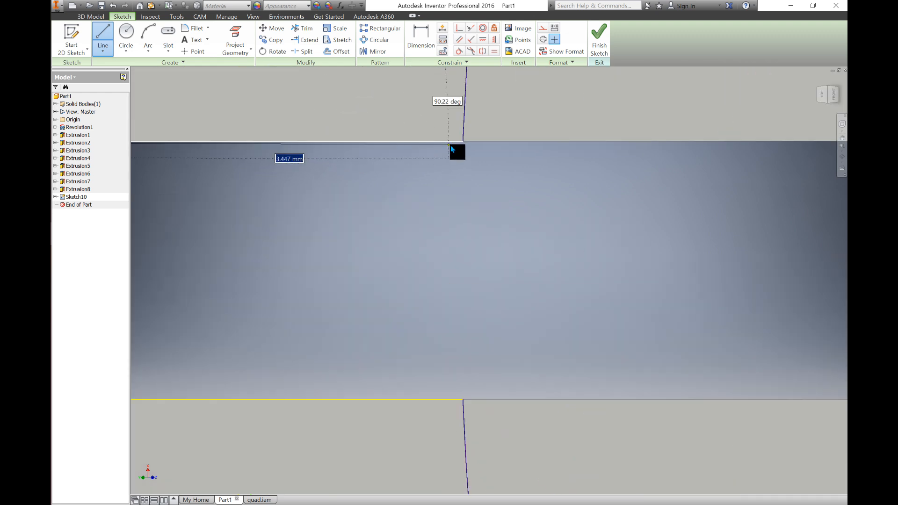
pyautogui.click(464, 142)
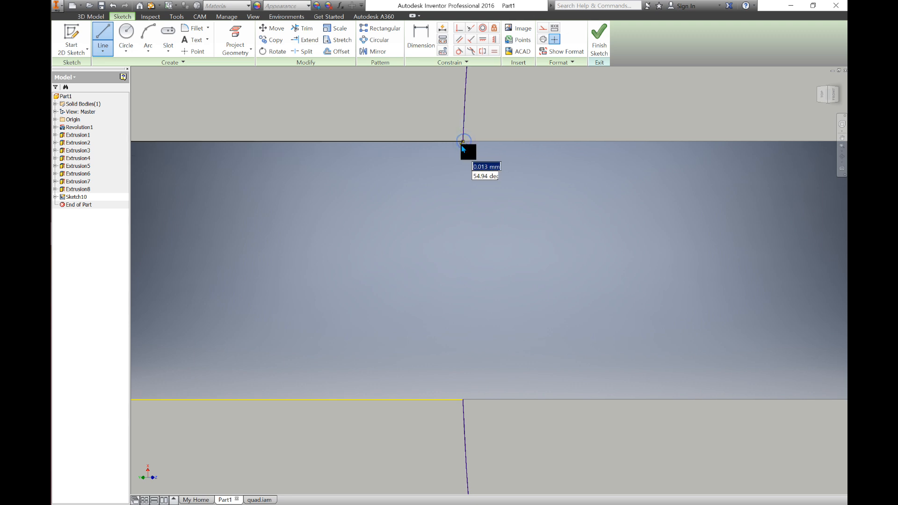
pyautogui.scroll(-8, 465, 149)
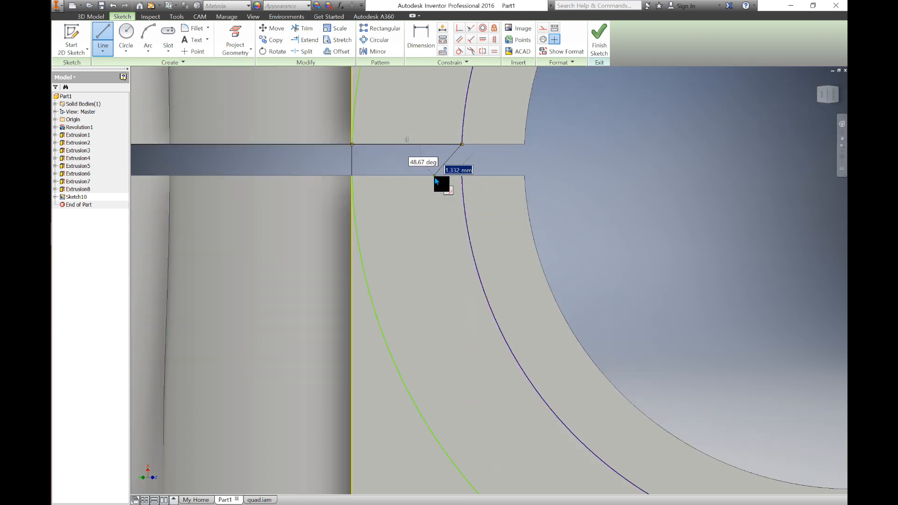
pyautogui.press('Escape')
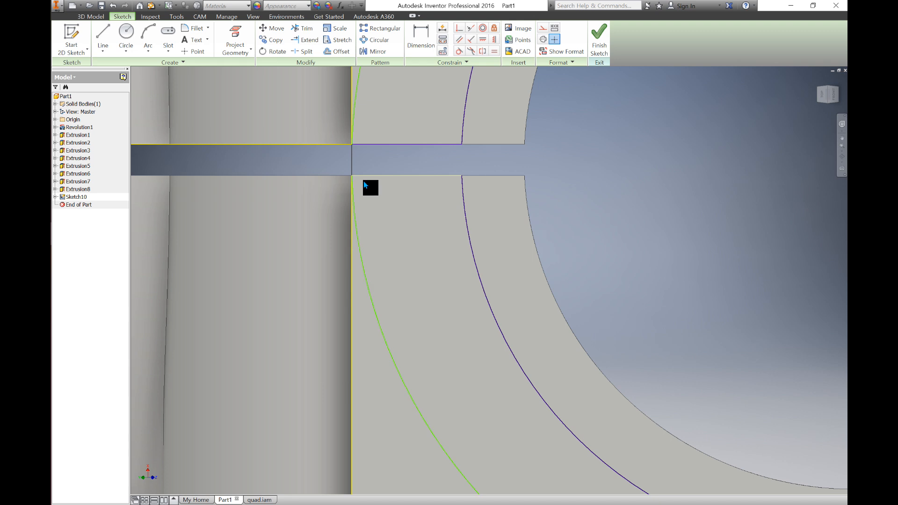
# Step: Draw a line along the split's lower edge, joining the outer and inner arcs left of the bore
pyautogui.scroll(7, 365, 181)
pyautogui.press('l')
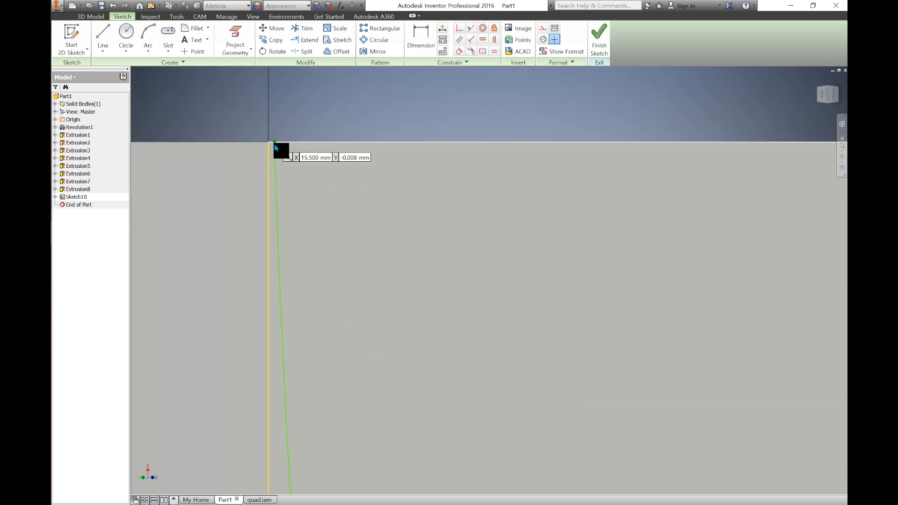
pyautogui.scroll(-4, 275, 145)
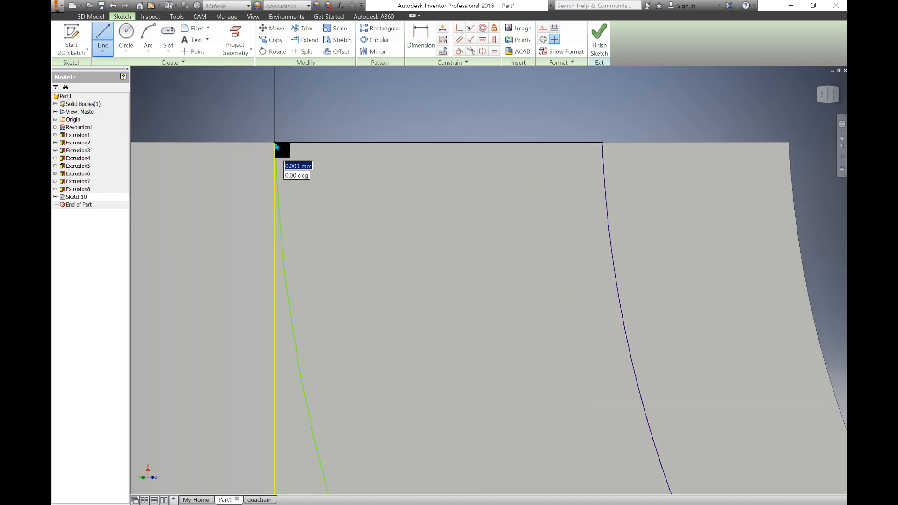
pyautogui.scroll(3, 387, 146)
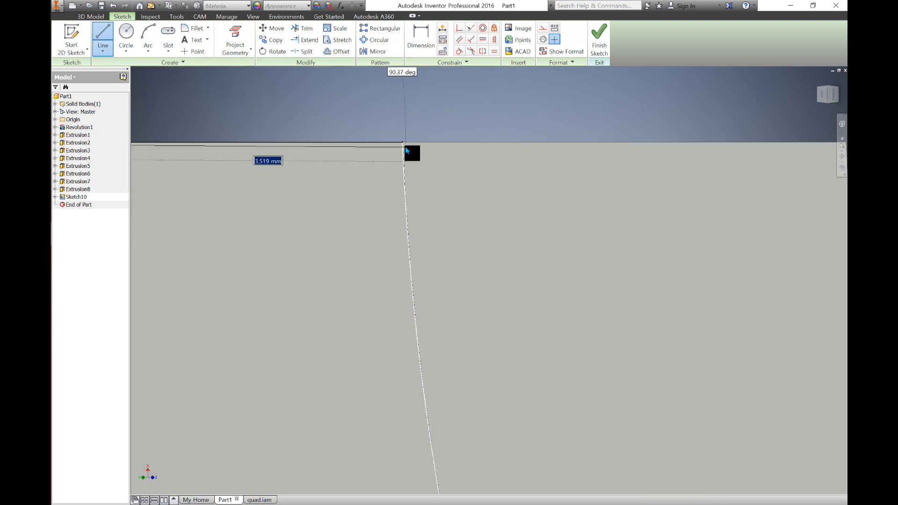
pyautogui.click(403, 142)
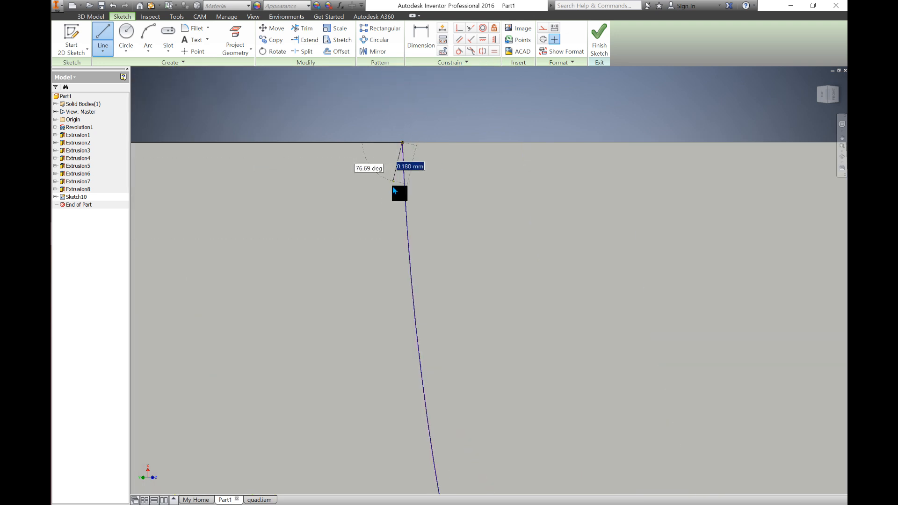
pyautogui.scroll(-3, 392, 187)
pyautogui.press('Escape')
pyautogui.scroll(-7, 377, 219)
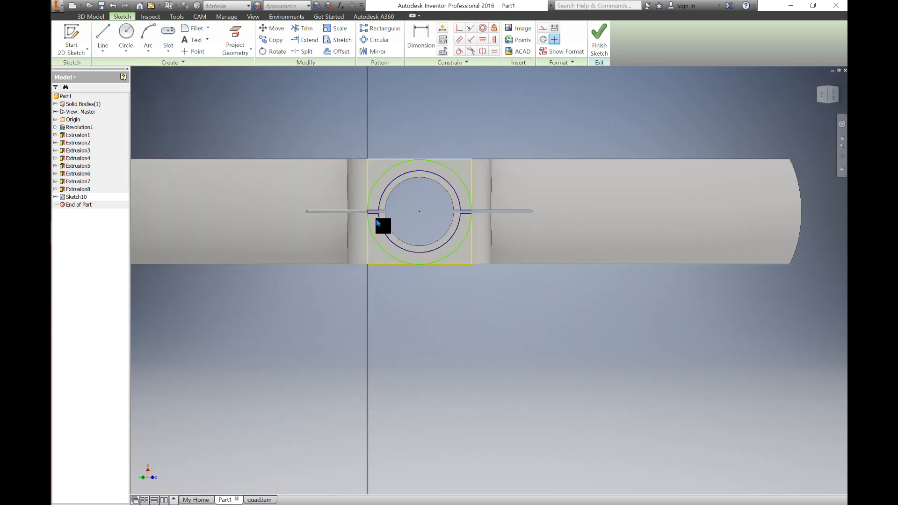
# Step: Extrude both half-ring profiles around the bore up to the curved face of the opposite ring segment, using the Join operation
pyautogui.click(96, 16)
pyautogui.click(99, 33)
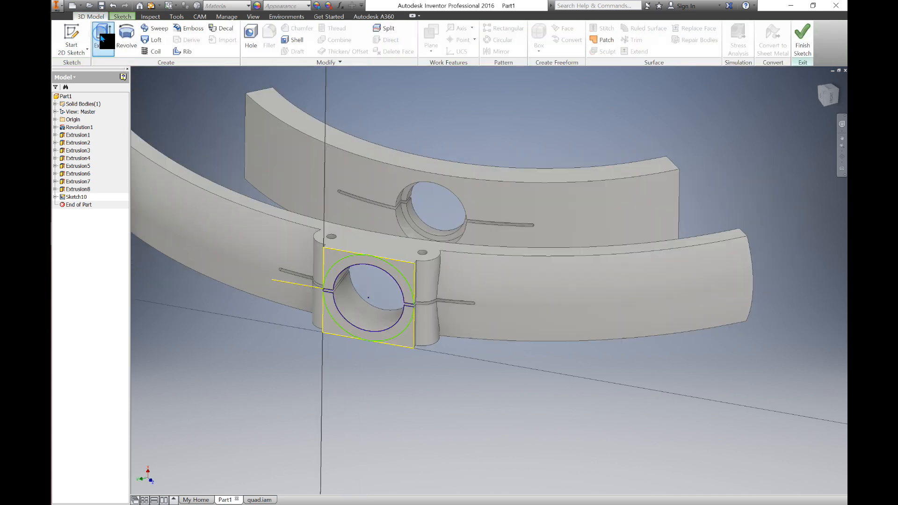
pyautogui.scroll(5, 292, 335)
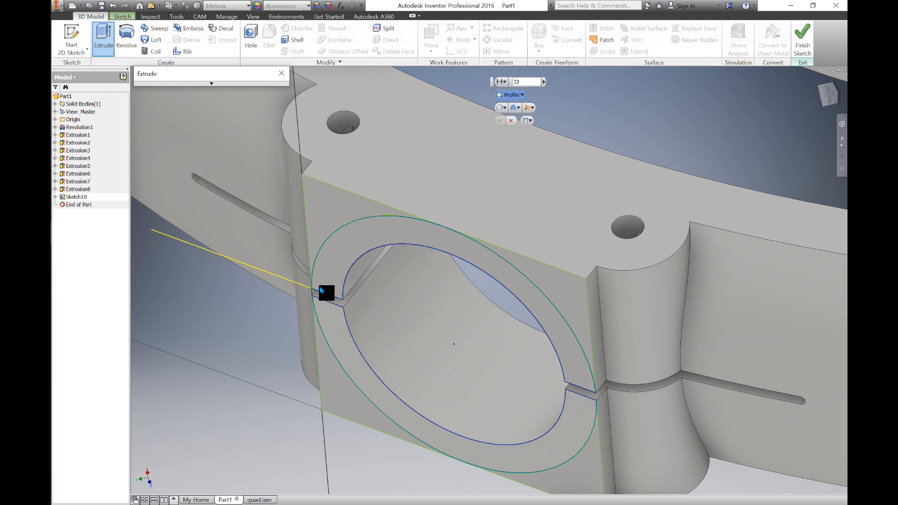
pyautogui.click(335, 265)
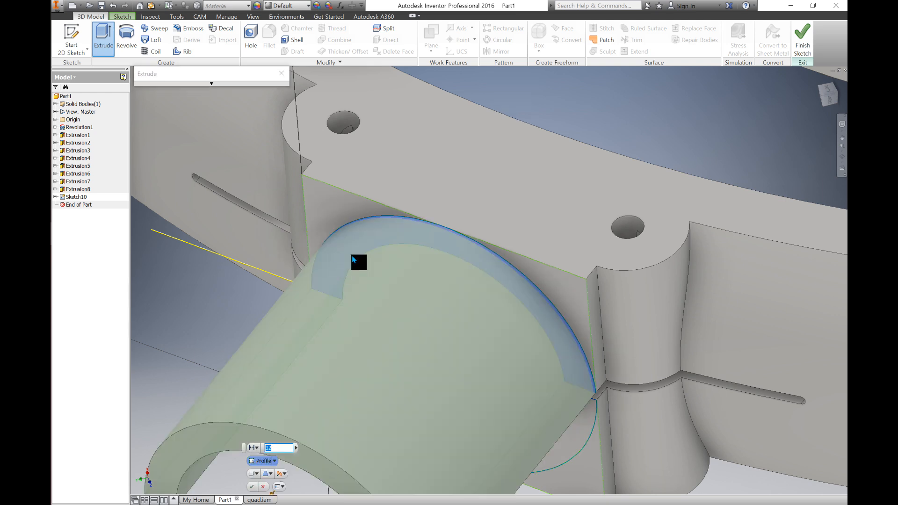
pyautogui.scroll(-3, 355, 249)
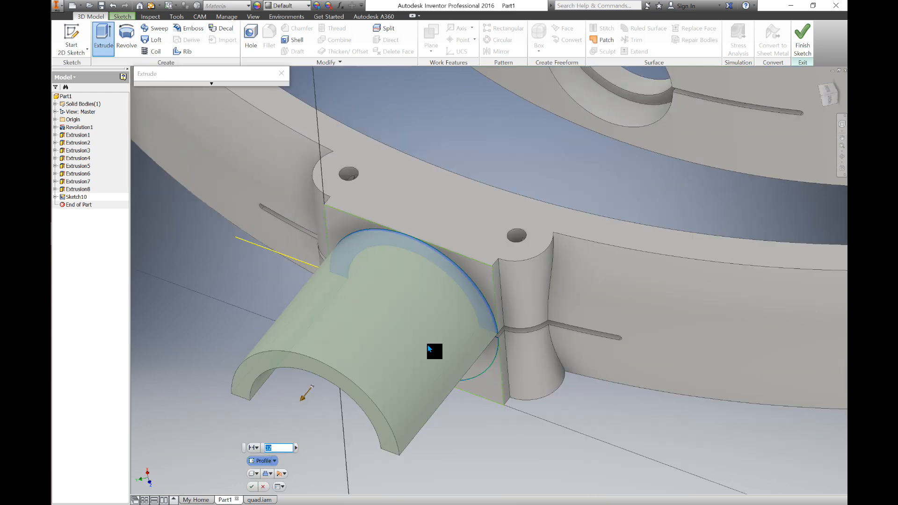
pyautogui.click(475, 369)
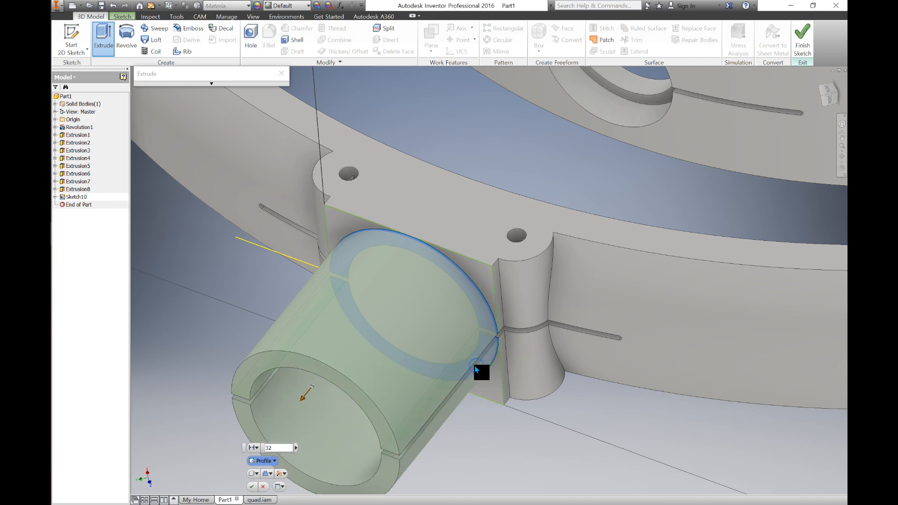
pyautogui.scroll(-3, 367, 362)
pyautogui.moveTo(370, 362); pyautogui.dragTo(380, 296, button='middle')
pyautogui.keyDown('shift'); pyautogui.moveTo(353, 334); pyautogui.dragTo(345, 336, button='middle'); pyautogui.keyUp('shift')
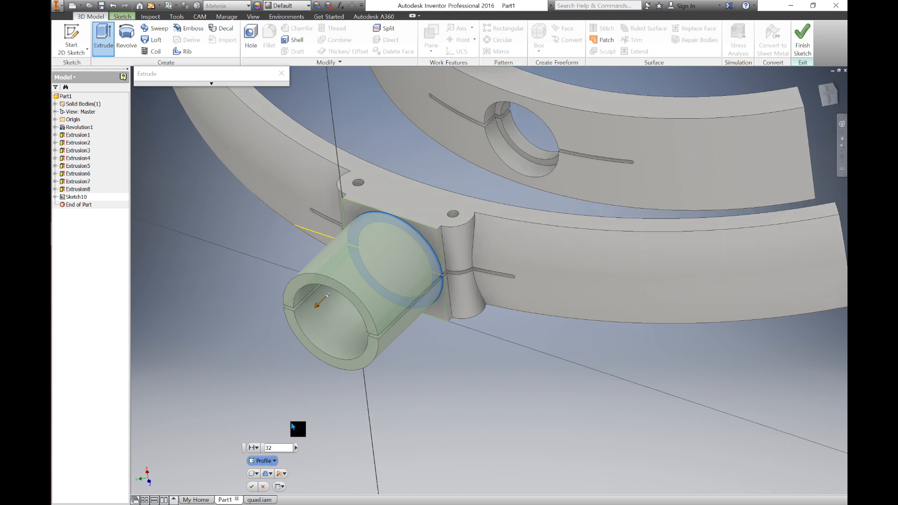
pyautogui.click(255, 448)
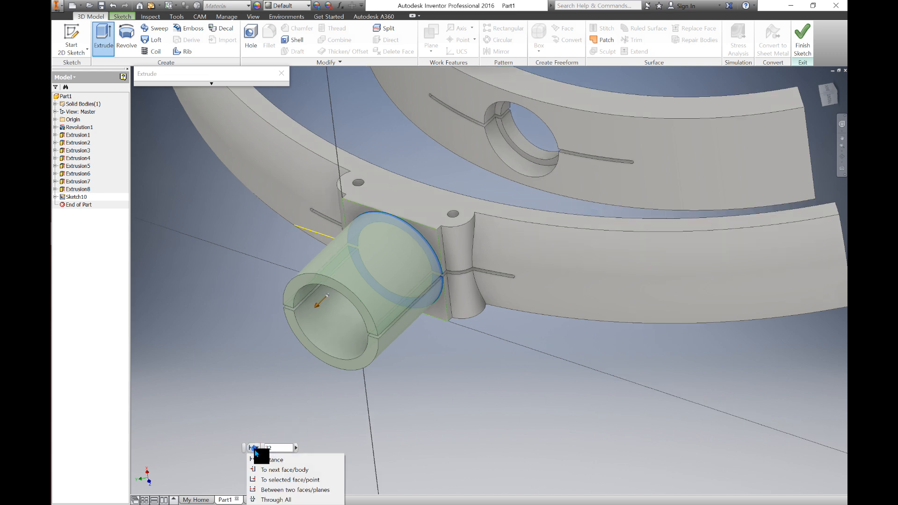
pyautogui.click(265, 480)
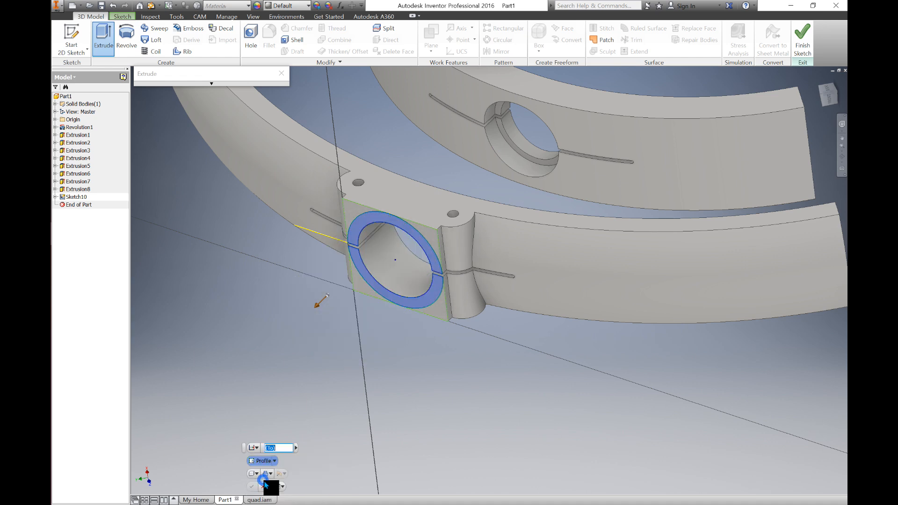
pyautogui.keyDown('shift'); pyautogui.moveTo(473, 193); pyautogui.dragTo(516, 228, button='middle'); pyautogui.keyUp('shift')
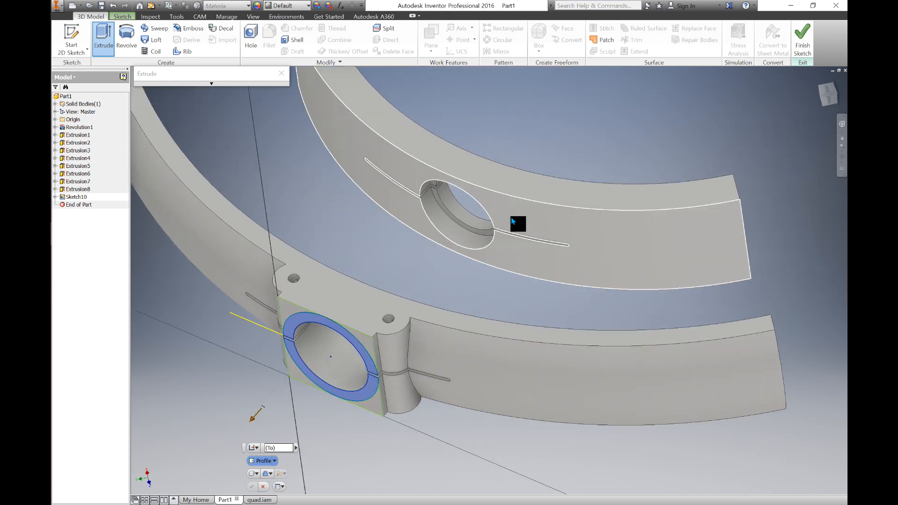
pyautogui.click(512, 219)
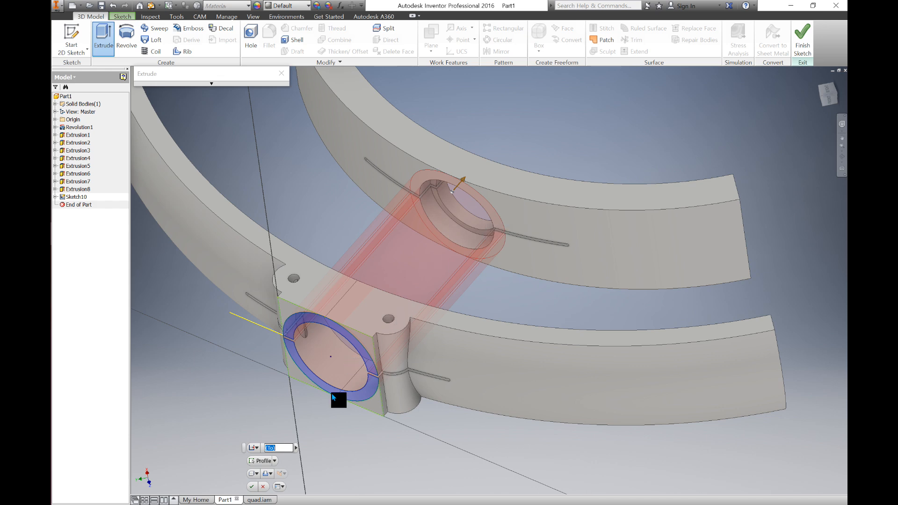
pyautogui.click(270, 475)
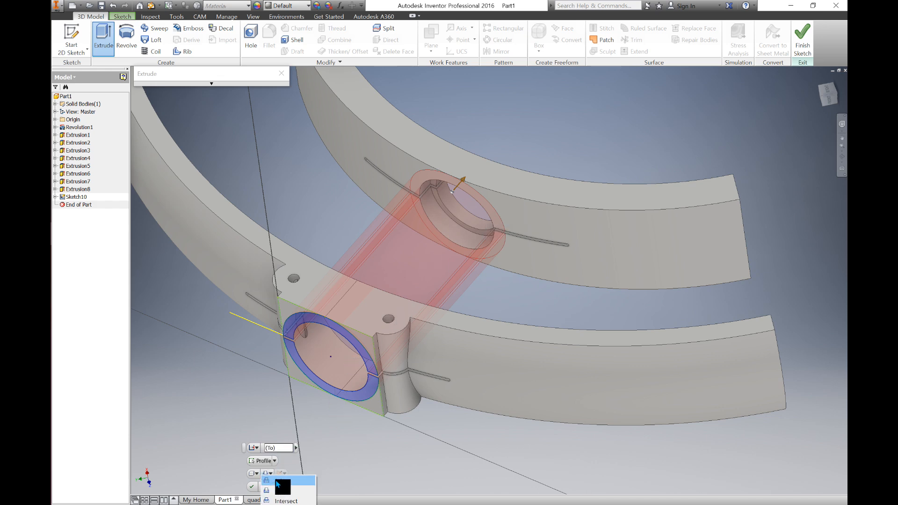
pyautogui.click(277, 482)
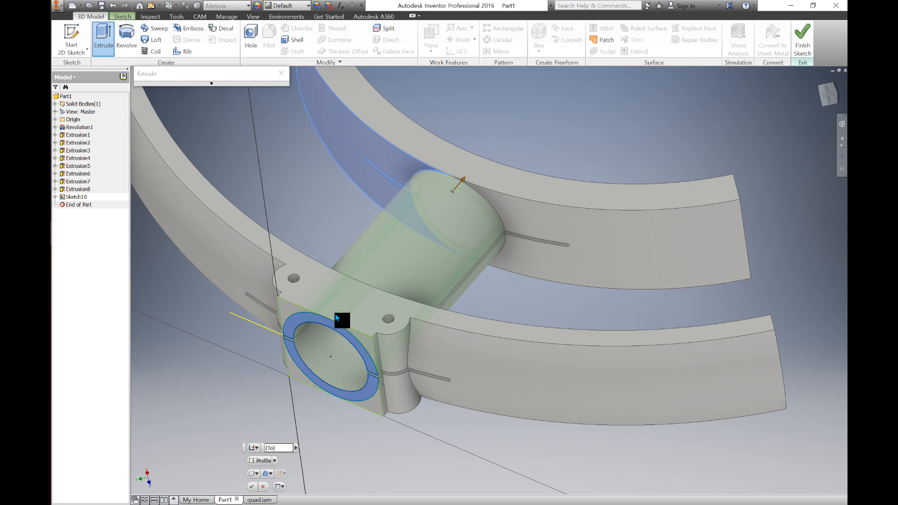
pyautogui.click(252, 488)
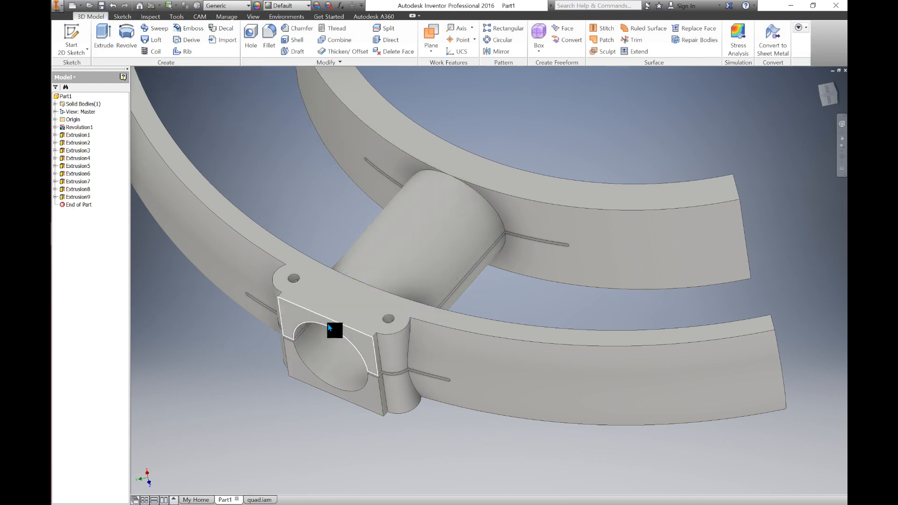
# Step: Start a sketch on the inner ring's flat side face and project the outlines of the inner ring and the outer ring's clamp face
pyautogui.keyDown('shift'); pyautogui.moveTo(356, 285); pyautogui.dragTo(351, 302, button='middle'); pyautogui.keyUp('shift')
pyautogui.click(487, 160)
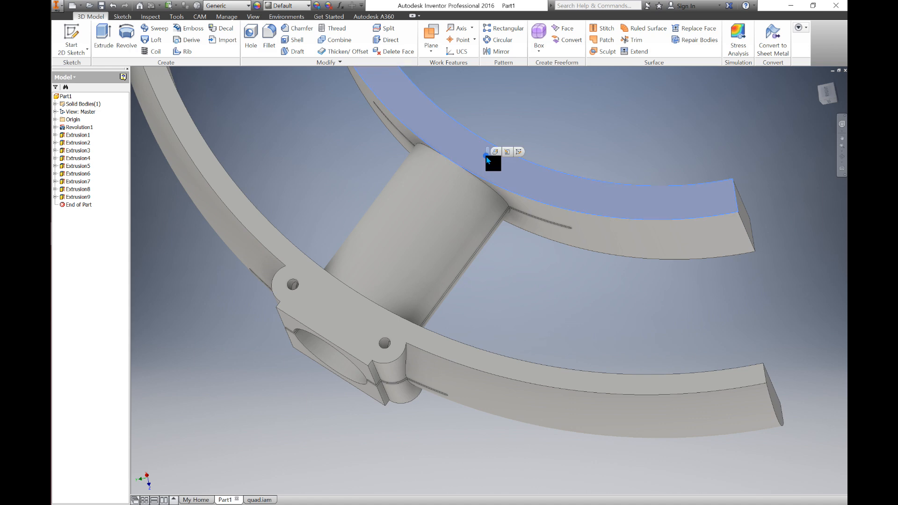
pyautogui.press('s')
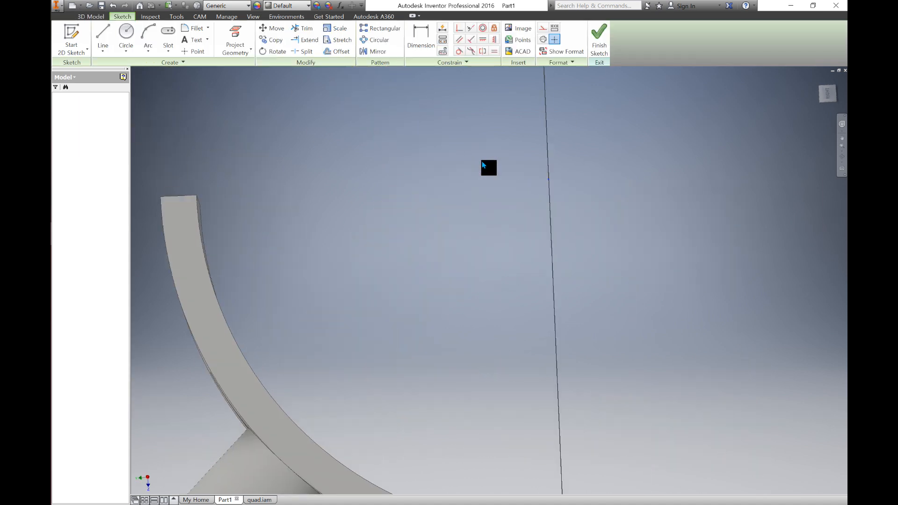
pyautogui.scroll(-8, 442, 237)
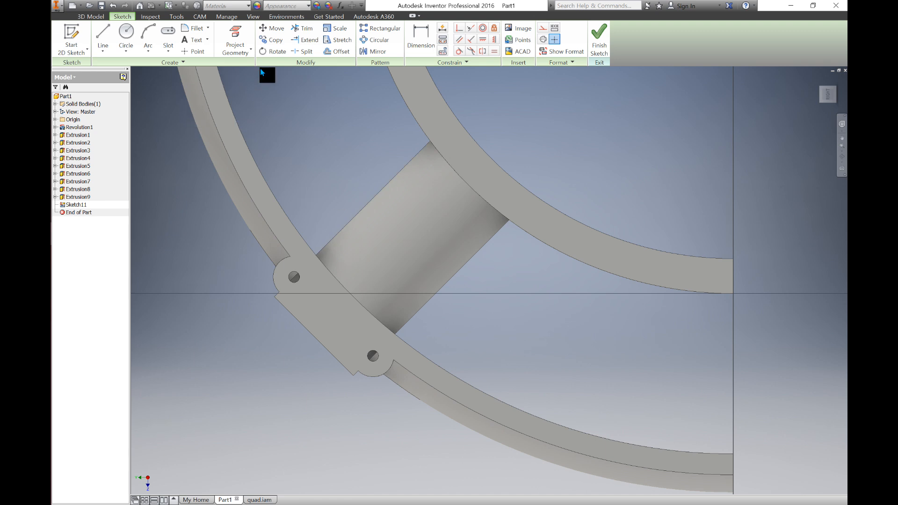
pyautogui.click(237, 51)
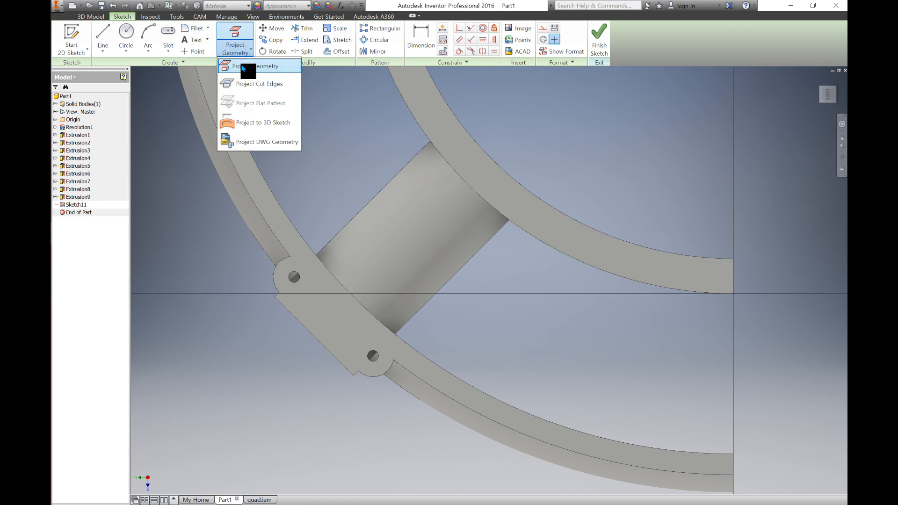
pyautogui.click(242, 66)
pyautogui.click(480, 165)
pyautogui.click(252, 303)
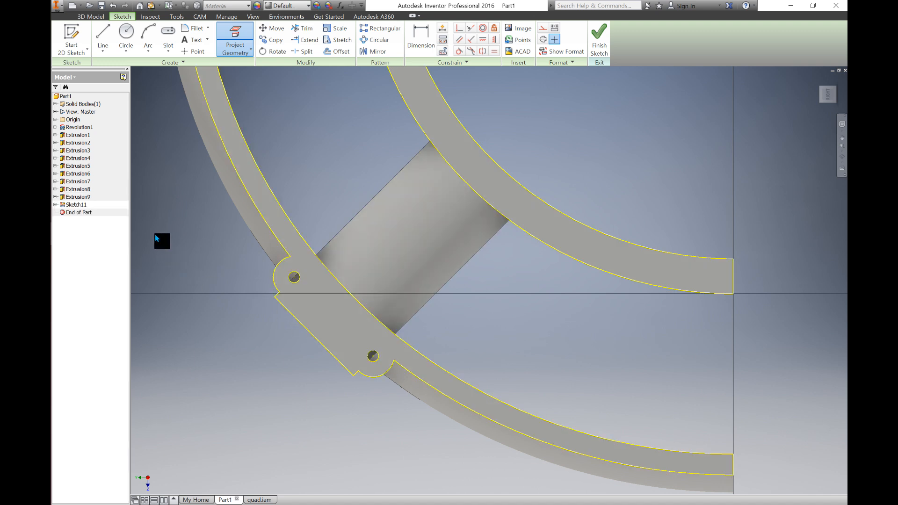
# Step: Draw a 60 mm line at 45 degrees from the centre of the clamp's left screw hole towards the inner ring
pyautogui.click(102, 35)
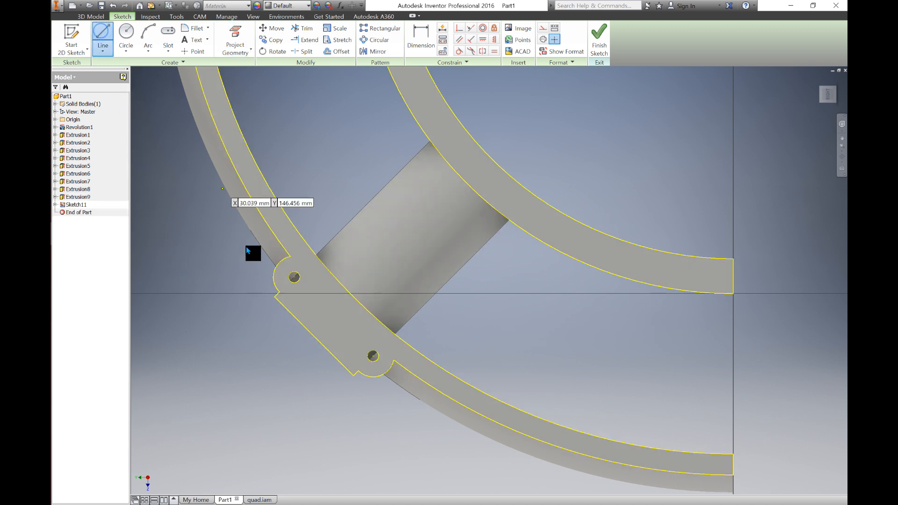
pyautogui.click(294, 278)
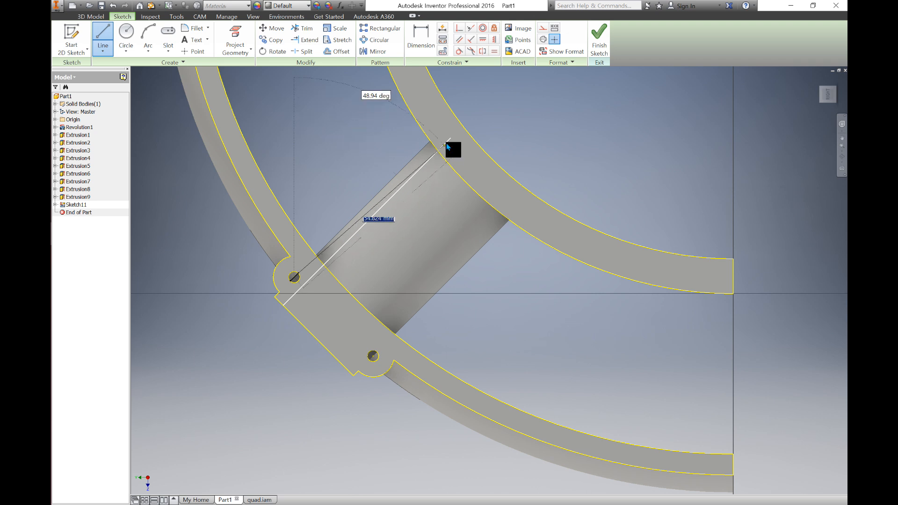
pyautogui.write('60')
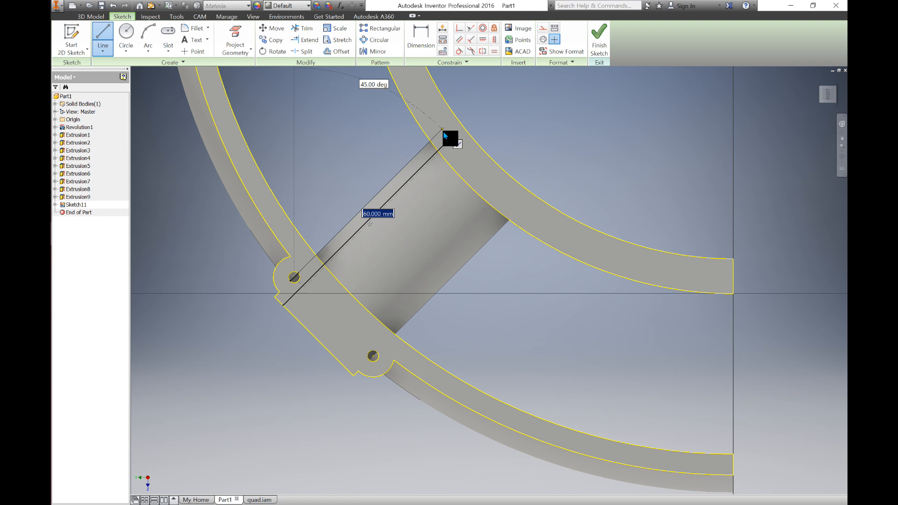
pyautogui.write('60')
pyautogui.press('Tab')
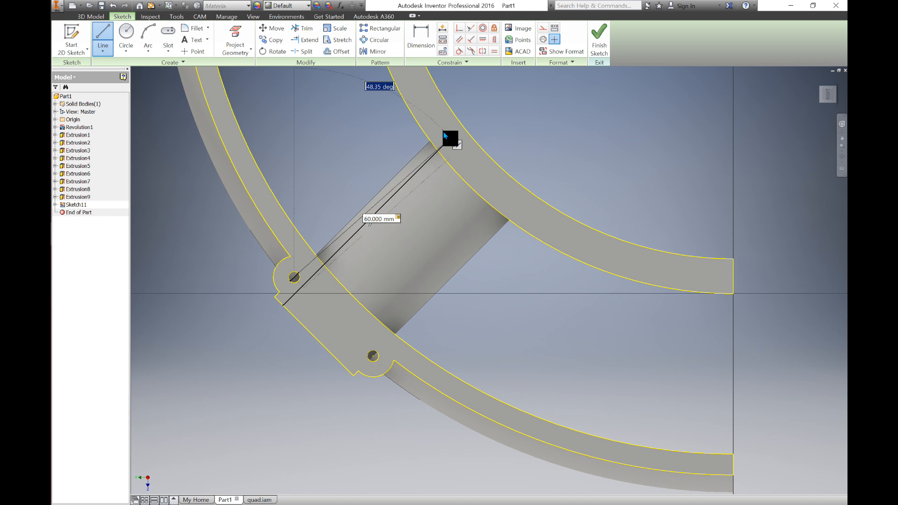
pyautogui.write('45')
pyautogui.press('Return')
pyautogui.press('Escape')
# Step: Draw a 60 mm line at 45 degrees from the centre of the clamp's right screw hole towards the inner ring
pyautogui.press('l')
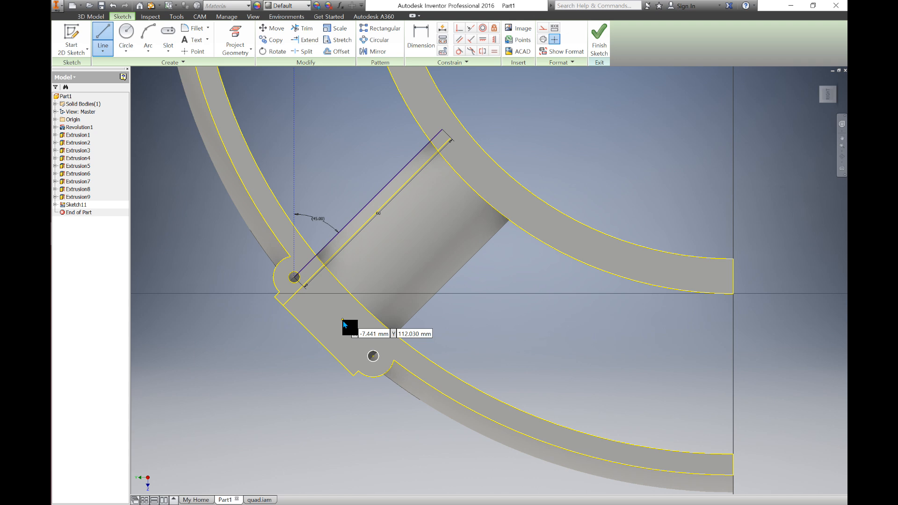
pyautogui.click(374, 356)
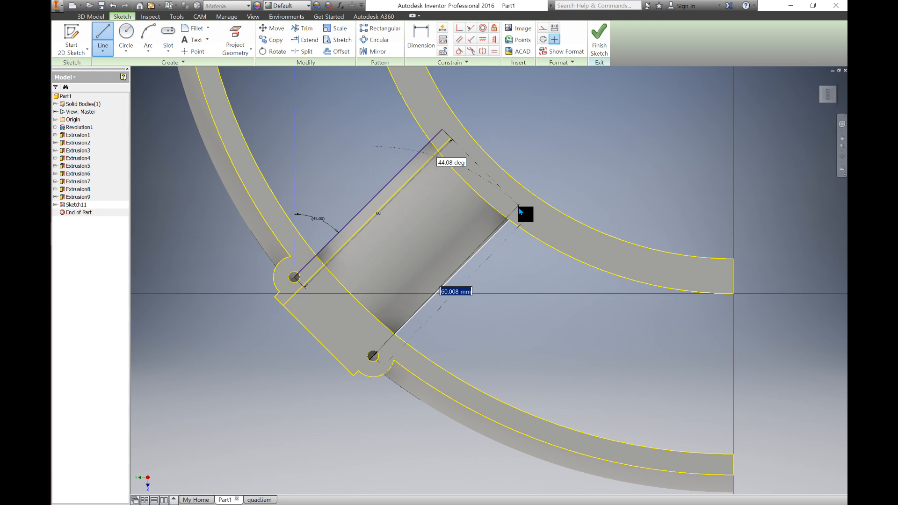
pyautogui.write('60')
pyautogui.press('Tab')
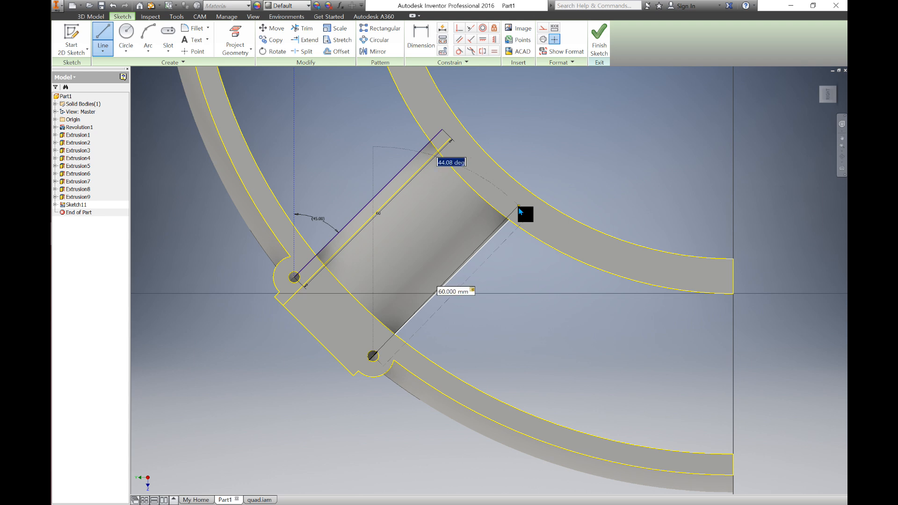
pyautogui.write('45')
pyautogui.press('Return')
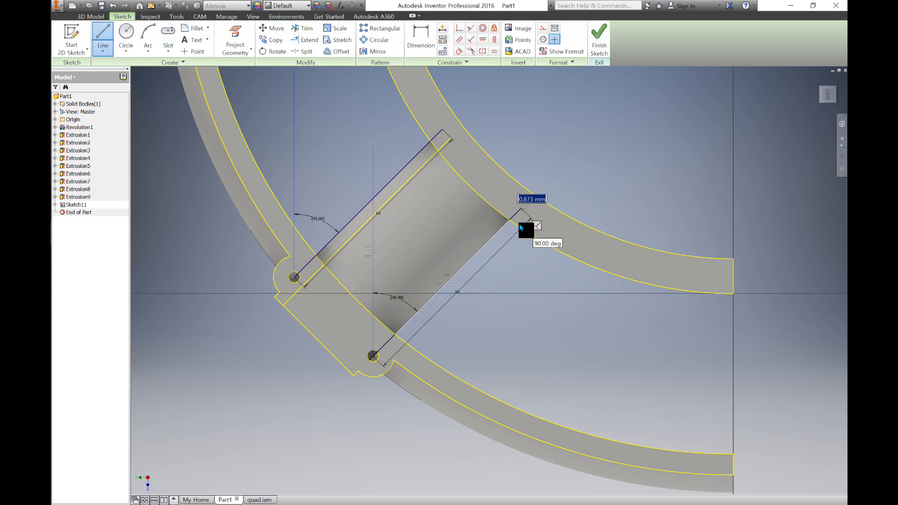
pyautogui.press('Escape')
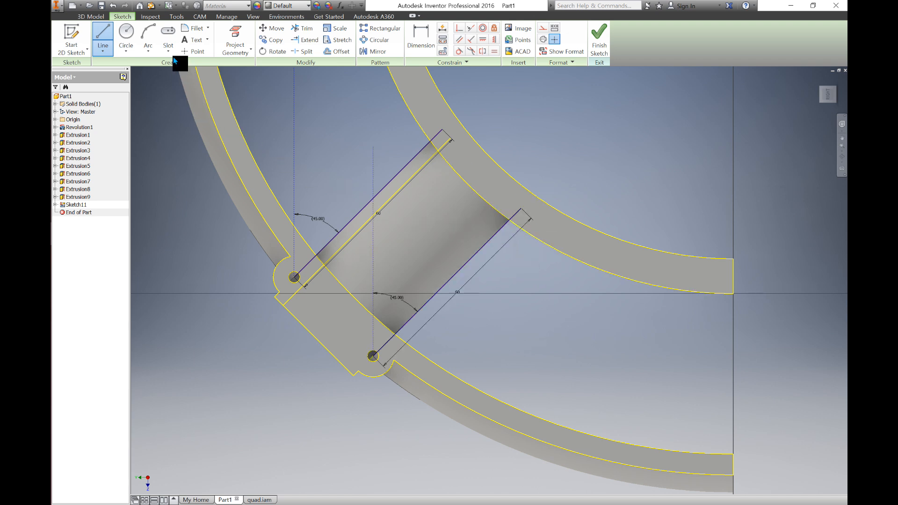
# Step: Draw a 3.2 mm diameter circle on the inner ring, beside the end of the line from the left screw hole
pyautogui.click(140, 46)
pyautogui.click(128, 33)
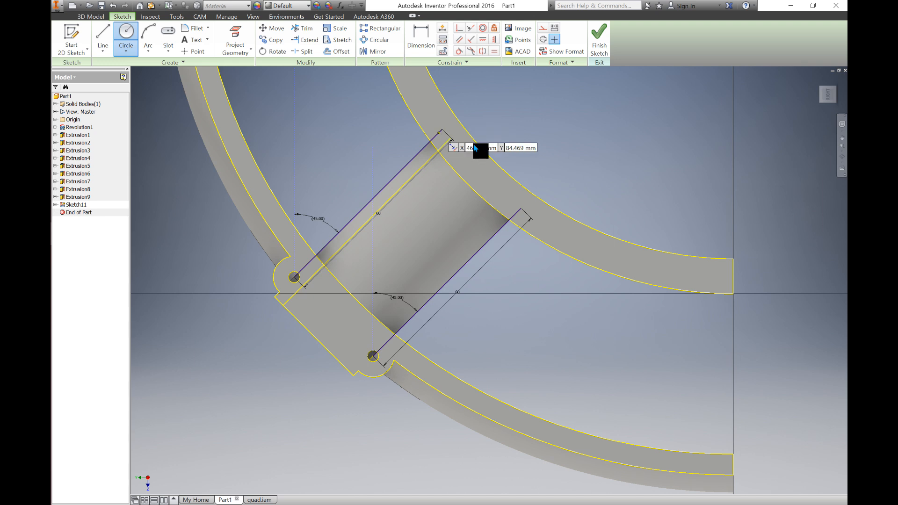
pyautogui.click(450, 139)
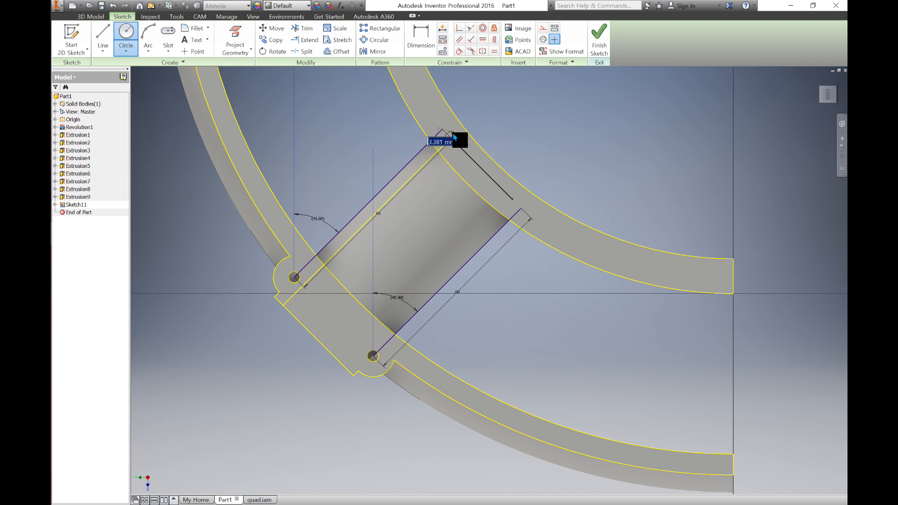
pyautogui.write('3.2')
pyautogui.press('Return')
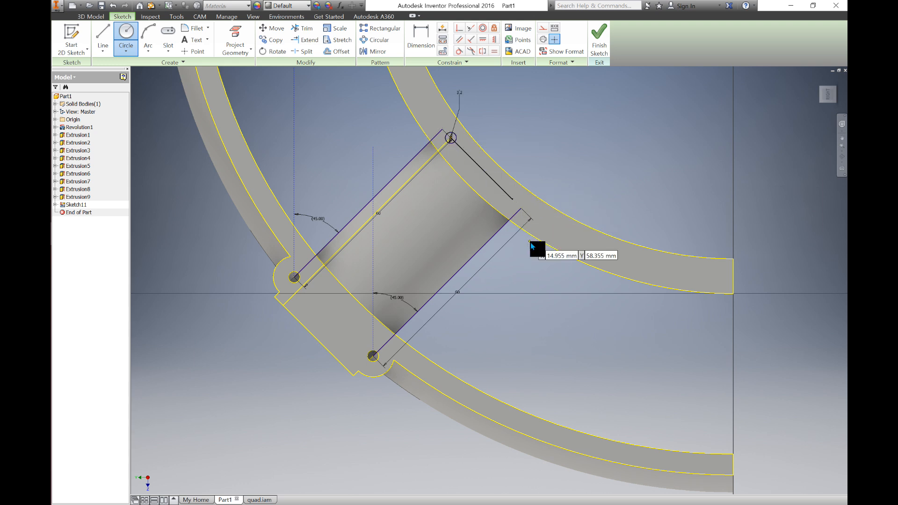
# Step: Draw a 3.2 mm diameter circle on the inner ring, centred on the end of the line from the right screw hole
pyautogui.click(521, 210)
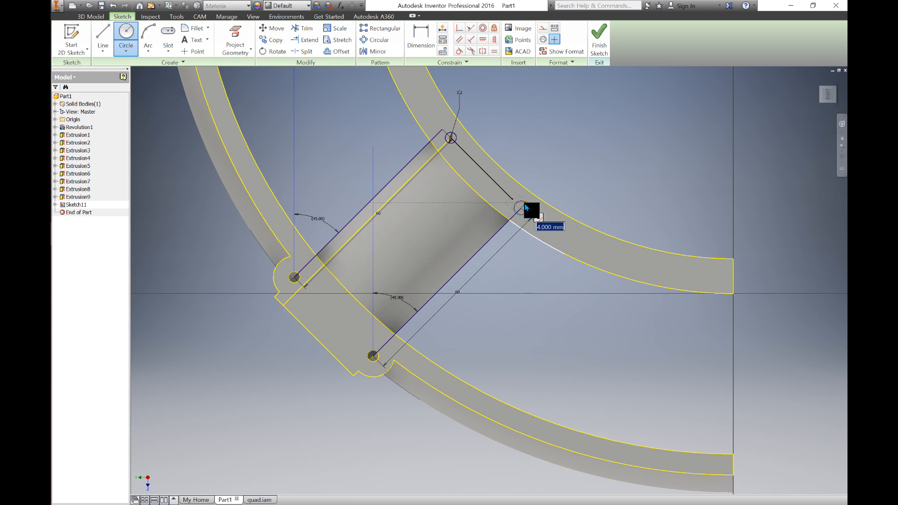
pyautogui.write('3.2')
pyautogui.press('Return')
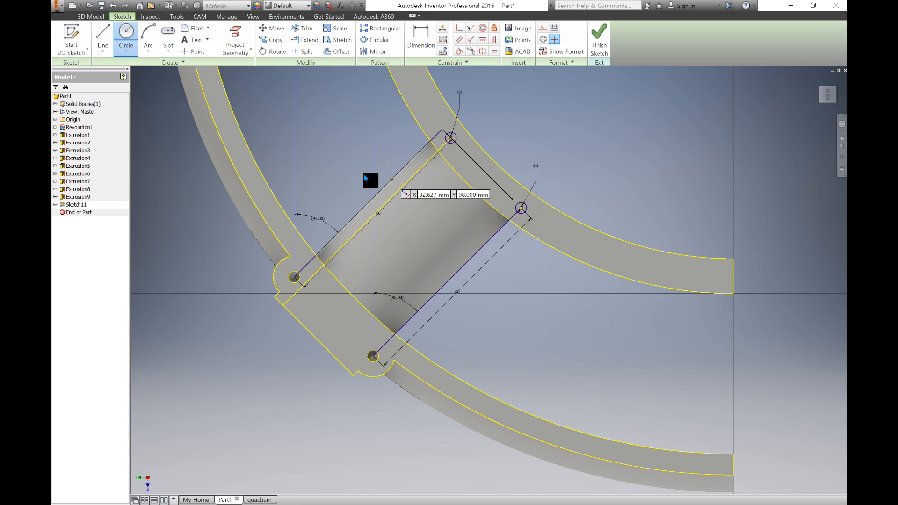
pyautogui.press('Escape')
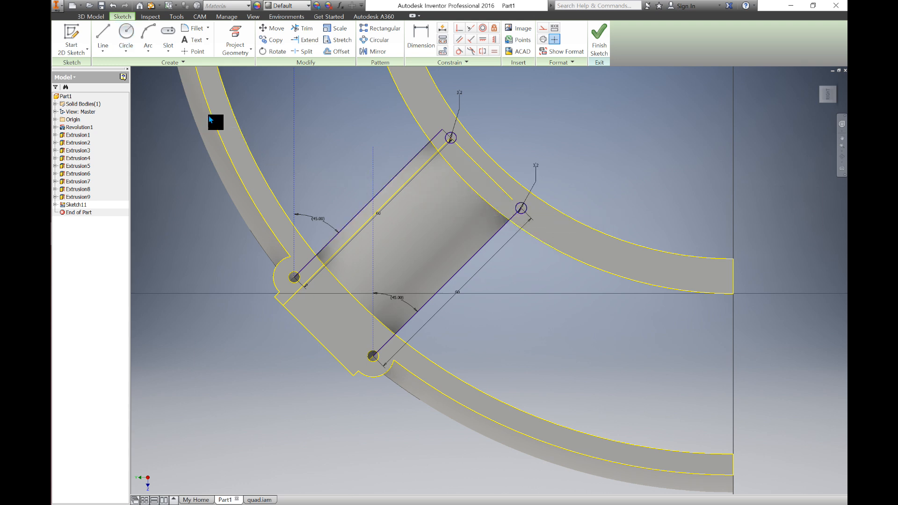
# Step: Extrude the two 3.2 mm circles as a 32 mm cut through the inner ring, using Direction 2
pyautogui.click(95, 17)
pyautogui.click(104, 37)
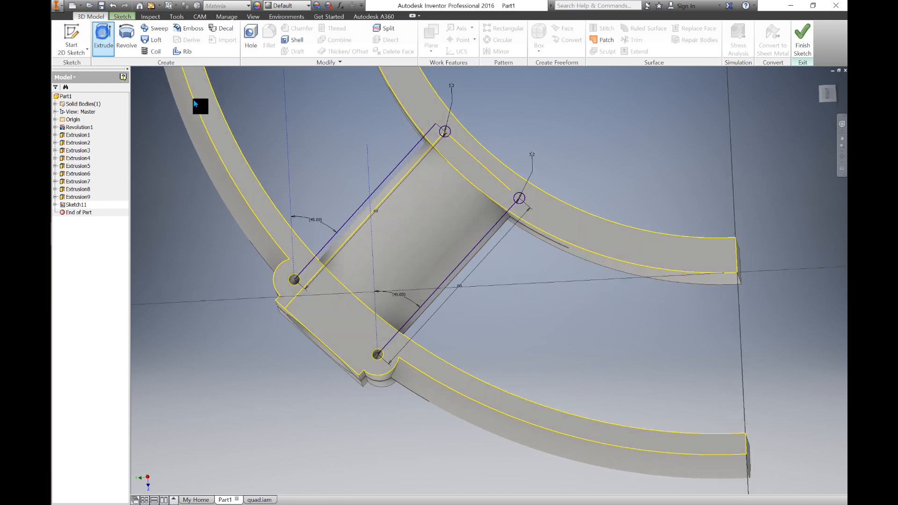
pyautogui.scroll(3, 452, 117)
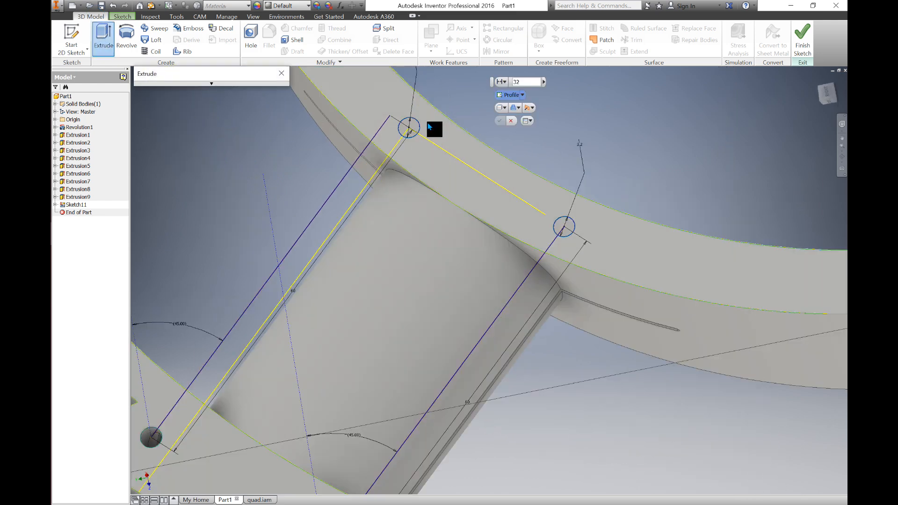
pyautogui.click(415, 125)
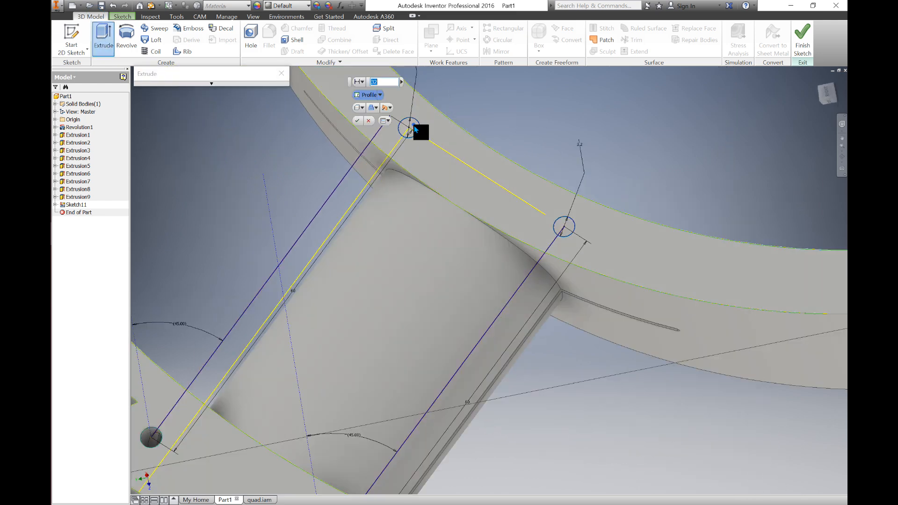
pyautogui.click(569, 228)
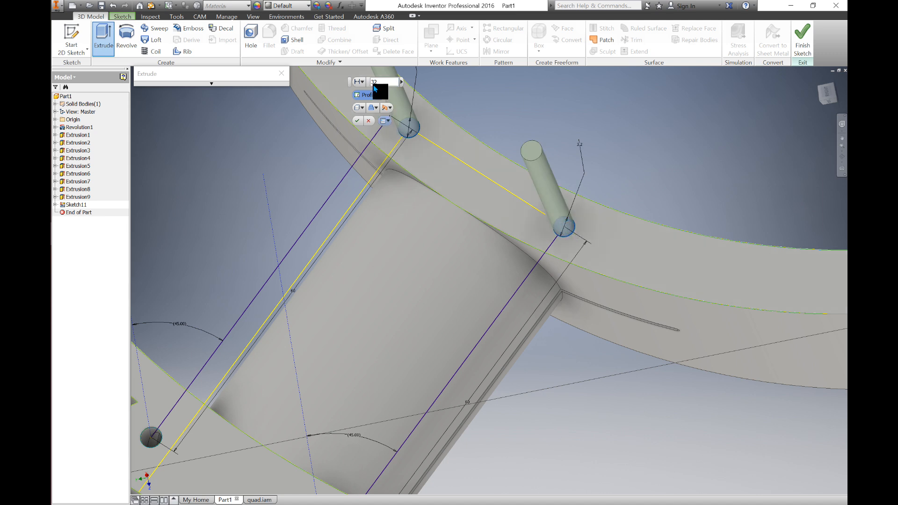
pyautogui.click(386, 107)
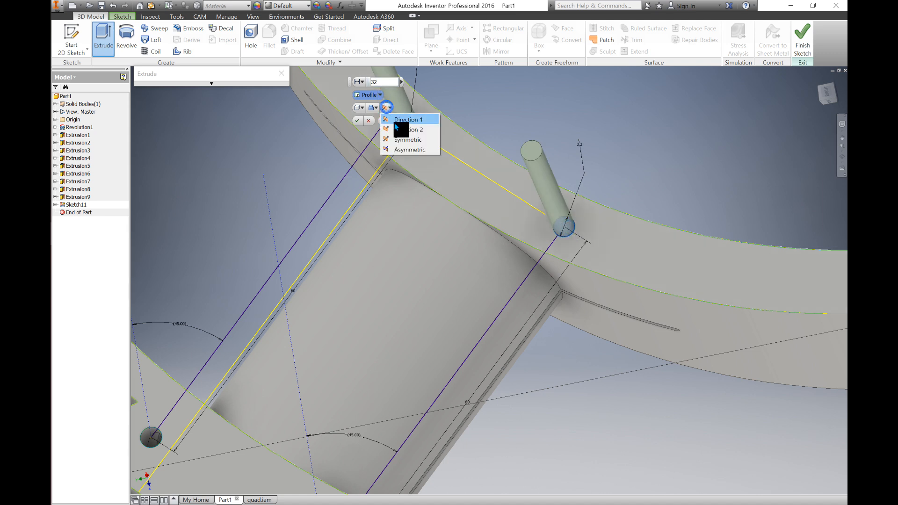
pyautogui.click(398, 130)
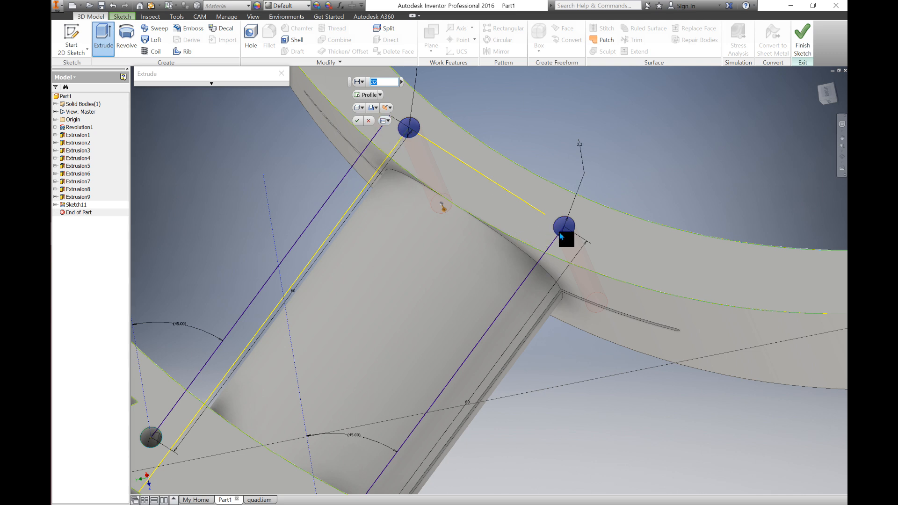
pyautogui.click(358, 121)
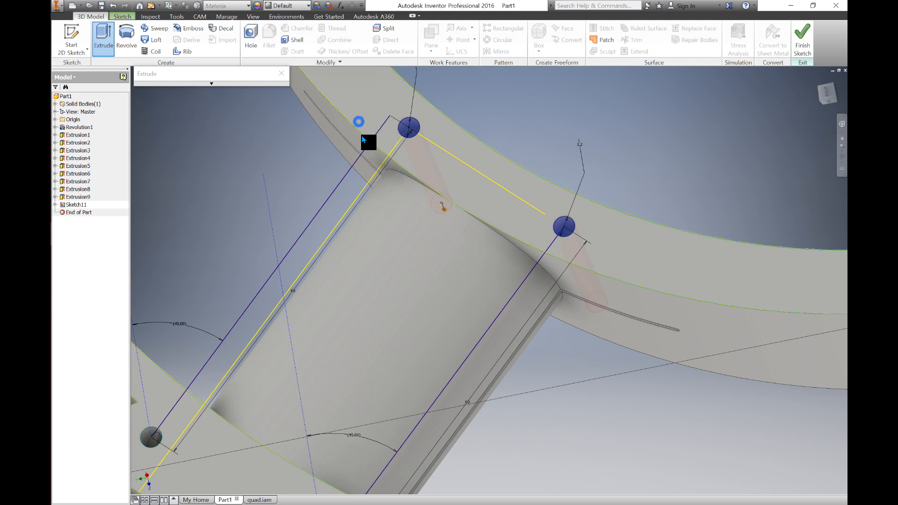
# Step: Start a 2 mm fillet on the two inner corner edges between the clamp block and its right screw boss, above and below the split
pyautogui.scroll(5, 409, 243)
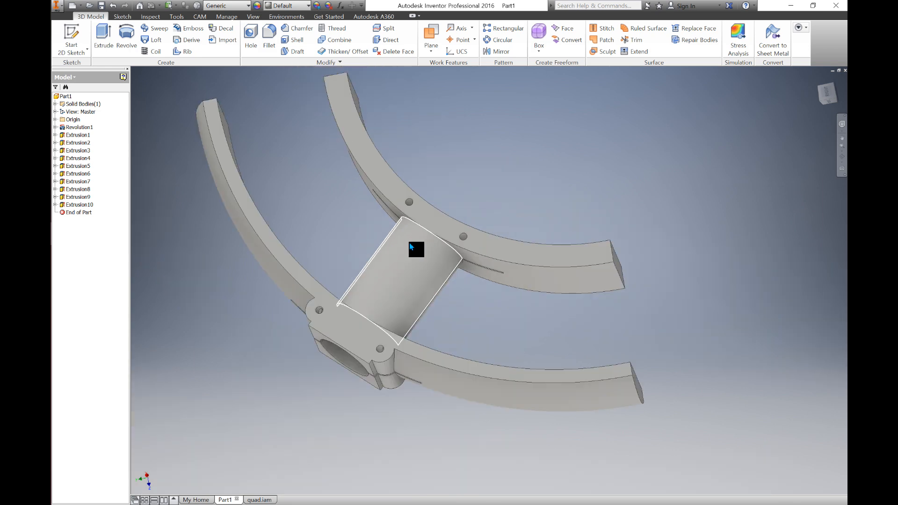
pyautogui.moveTo(409, 249)
pyautogui.keyDown('shift'); pyautogui.mouseDown(button='middle')
pyautogui.moveTo(420, 240)
pyautogui.moveTo(365, 260)
pyautogui.moveTo(406, 234)
pyautogui.mouseUp(button='middle'); pyautogui.keyUp('shift')
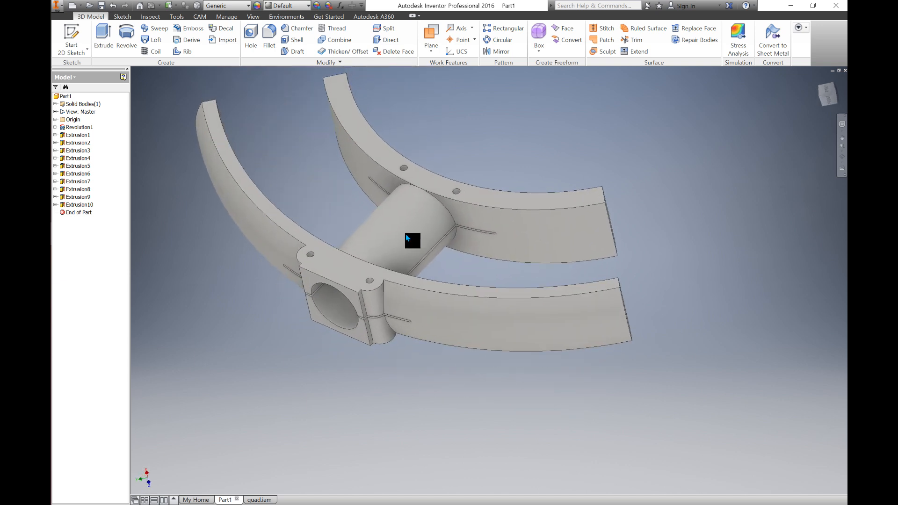
pyautogui.keyDown('shift'); pyautogui.moveTo(406, 238); pyautogui.dragTo(408, 236, button='middle'); pyautogui.keyUp('shift')
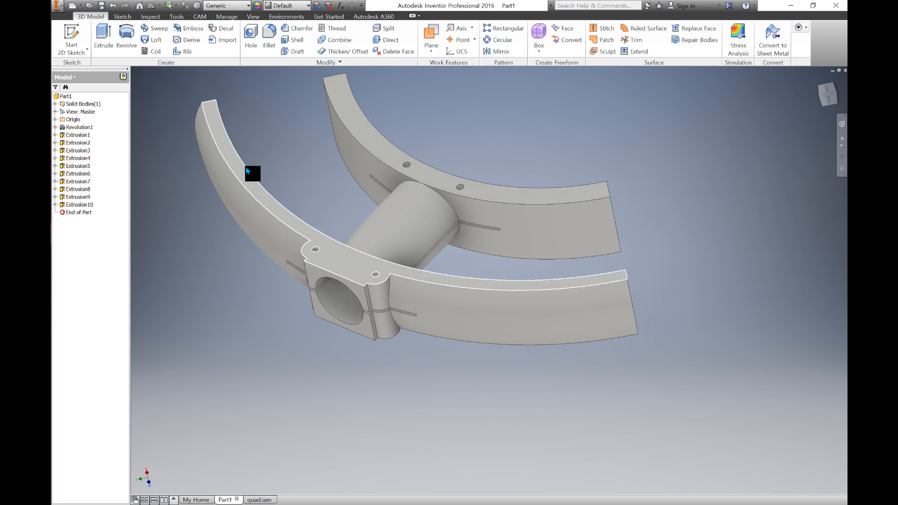
pyautogui.click(271, 51)
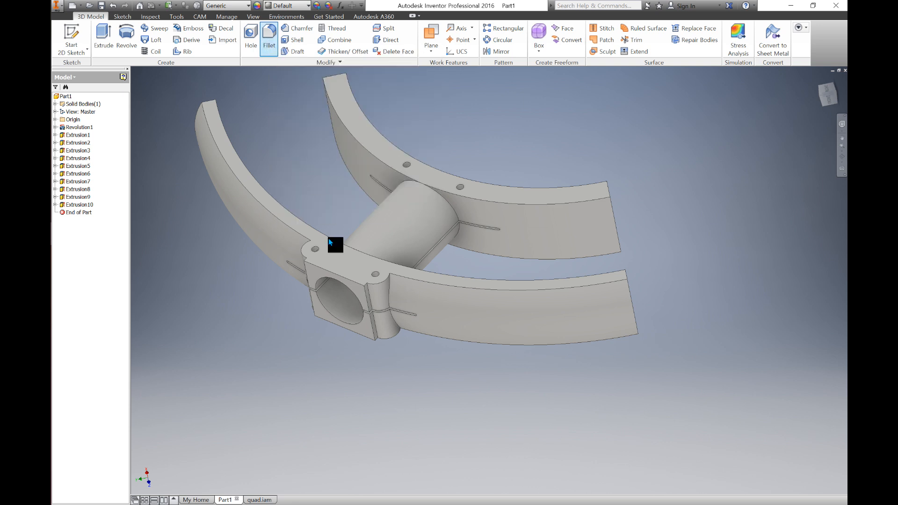
pyautogui.scroll(3, 367, 313)
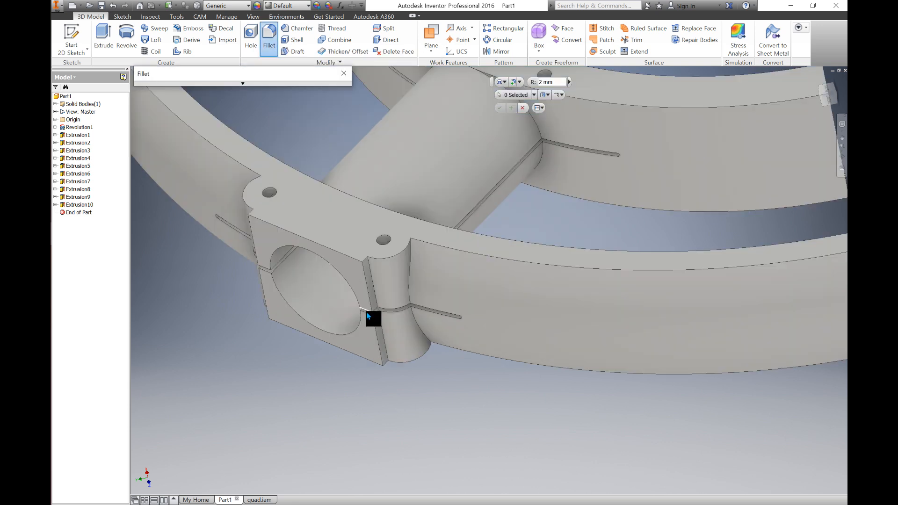
pyautogui.click(372, 274)
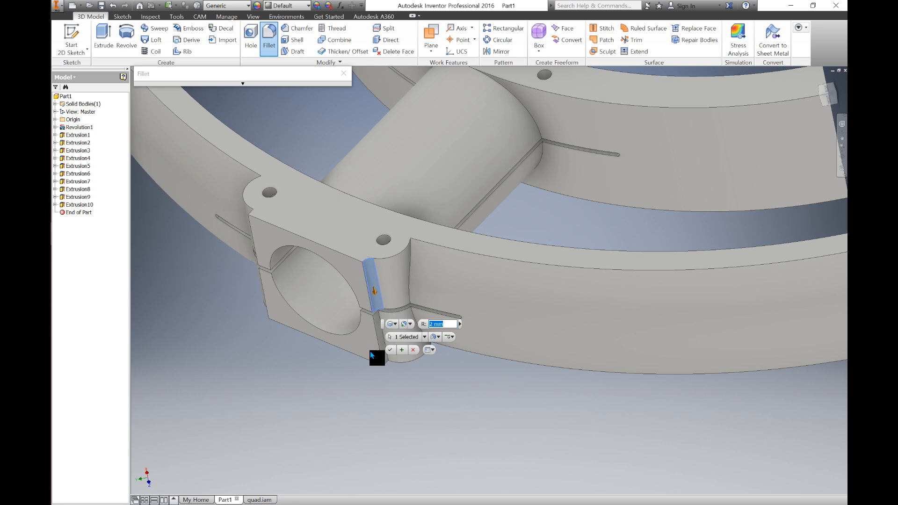
pyautogui.moveTo(327, 357); pyautogui.dragTo(335, 318, button='middle')
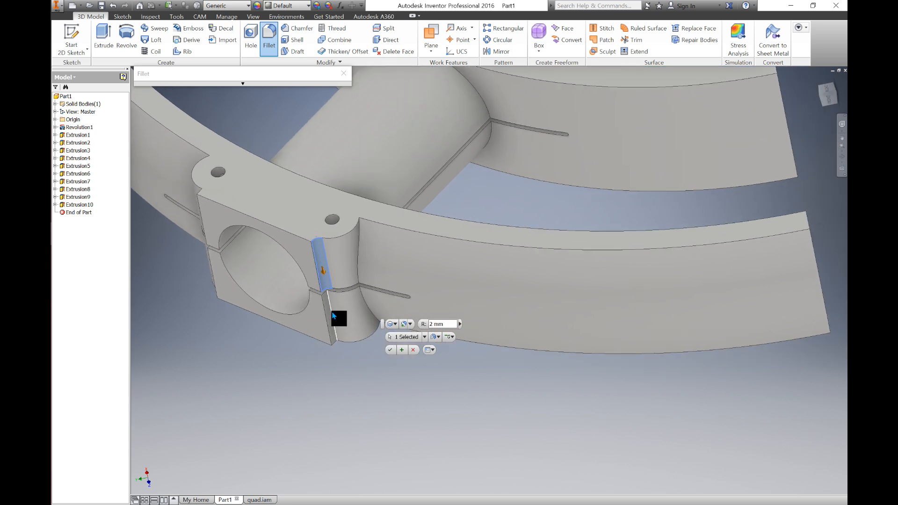
pyautogui.click(334, 316)
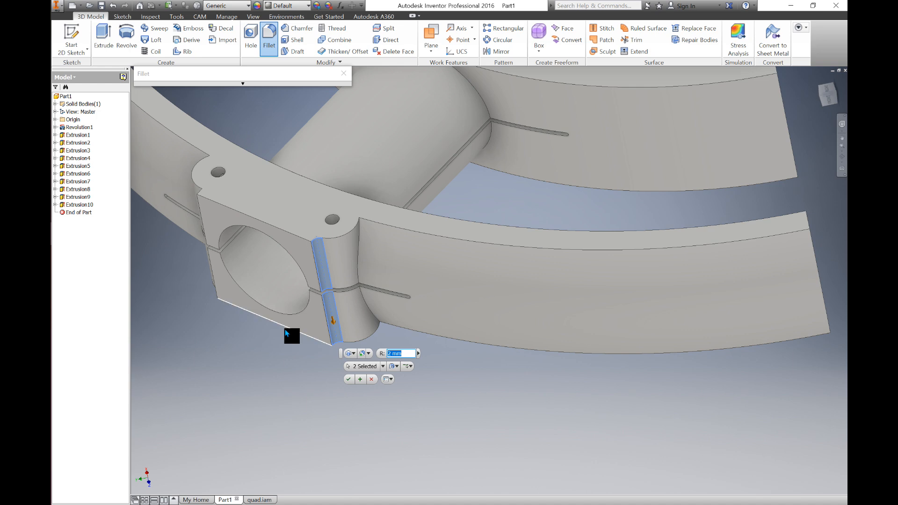
# Step: Add the two inner corner edges between the clamp block and its left screw boss to the 2 mm fillet
pyautogui.keyDown('shift'); pyautogui.moveTo(239, 319); pyautogui.dragTo(445, 327, button='middle'); pyautogui.keyUp('shift')
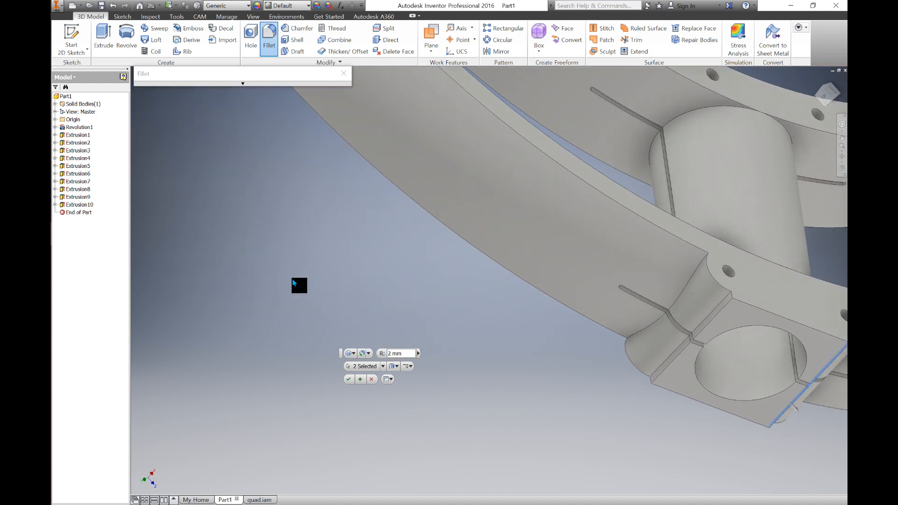
pyautogui.moveTo(293, 283); pyautogui.dragTo(270, 275, button='middle')
pyautogui.scroll(-6, 522, 268)
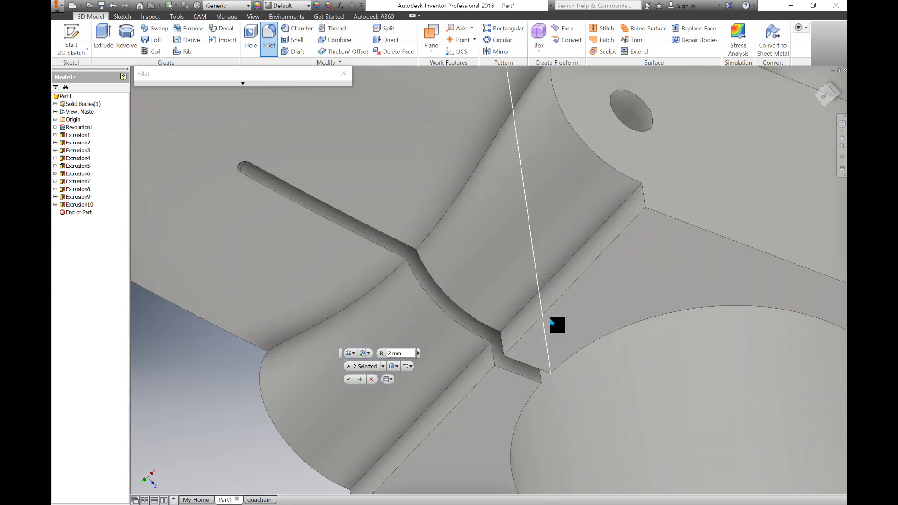
pyautogui.click(548, 284)
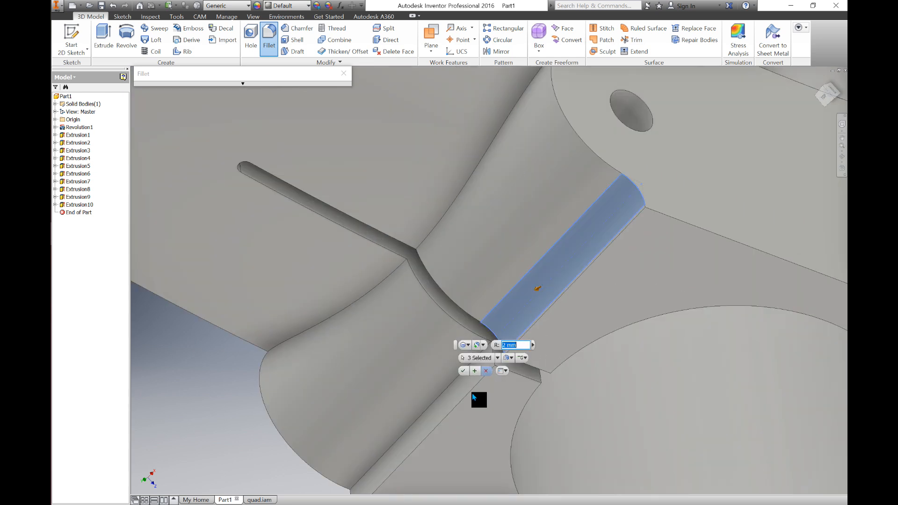
pyautogui.click(450, 388)
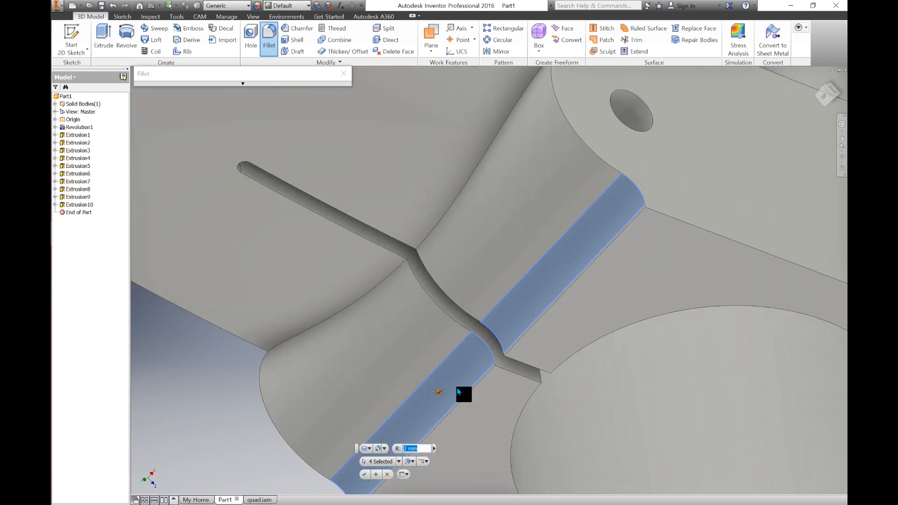
# Step: Include the two outer edges of the clamp's front face beside the left screw boss in the 2 mm fillet
pyautogui.scroll(5, 387, 291)
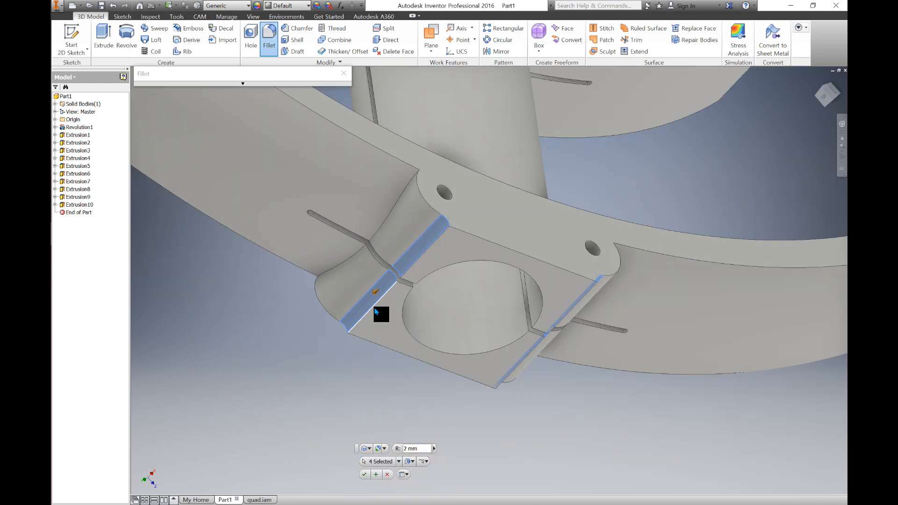
pyautogui.click(375, 309)
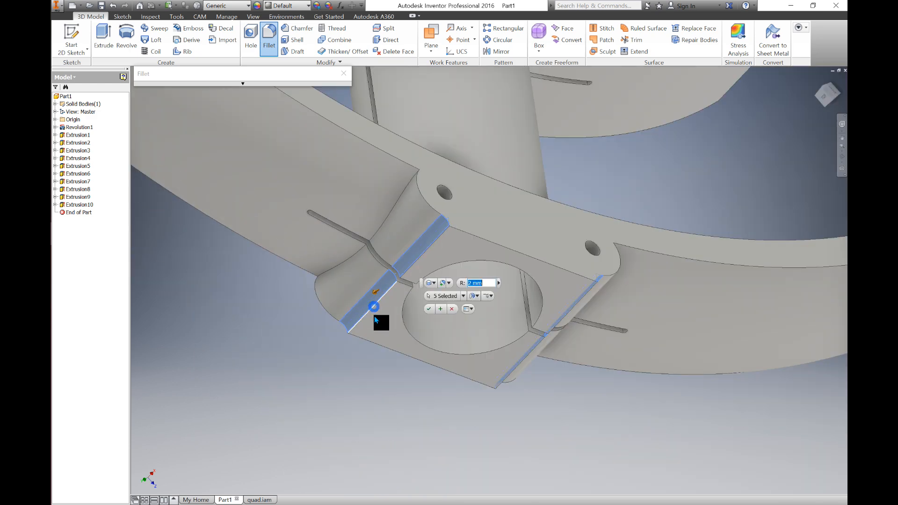
pyautogui.click(419, 261)
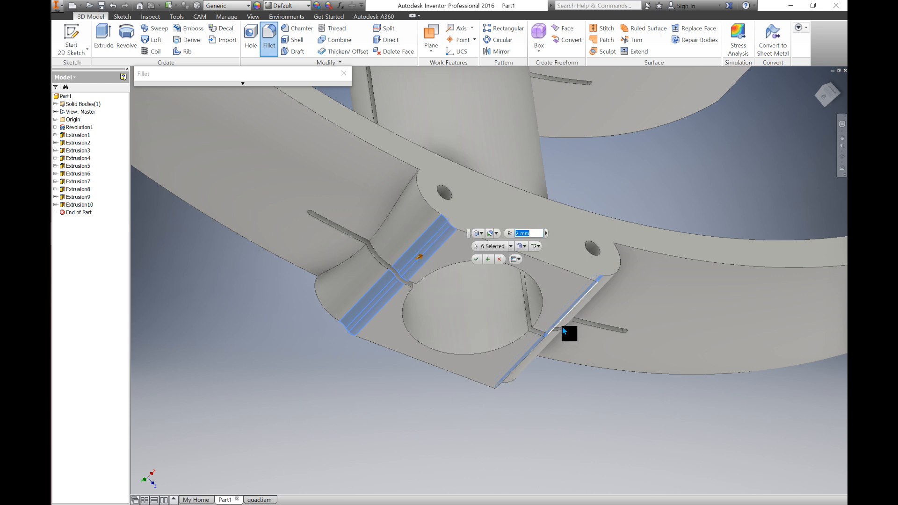
# Step: Include the two front-face edges beside the clamp's right screw boss and apply the 2 mm fillet
pyautogui.keyDown('shift'); pyautogui.moveTo(521, 335); pyautogui.dragTo(496, 338, button='middle'); pyautogui.keyUp('shift')
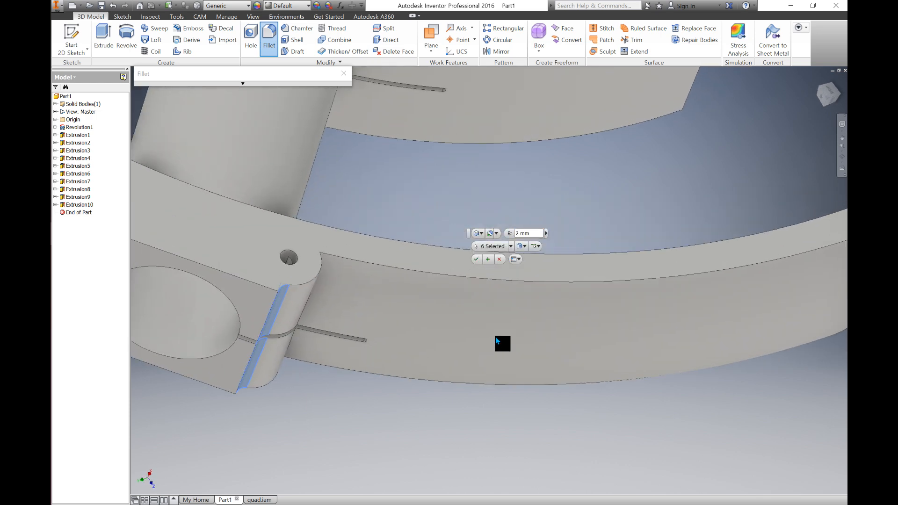
pyautogui.keyDown('shift'); pyautogui.moveTo(428, 357); pyautogui.dragTo(479, 353, button='middle'); pyautogui.keyUp('shift')
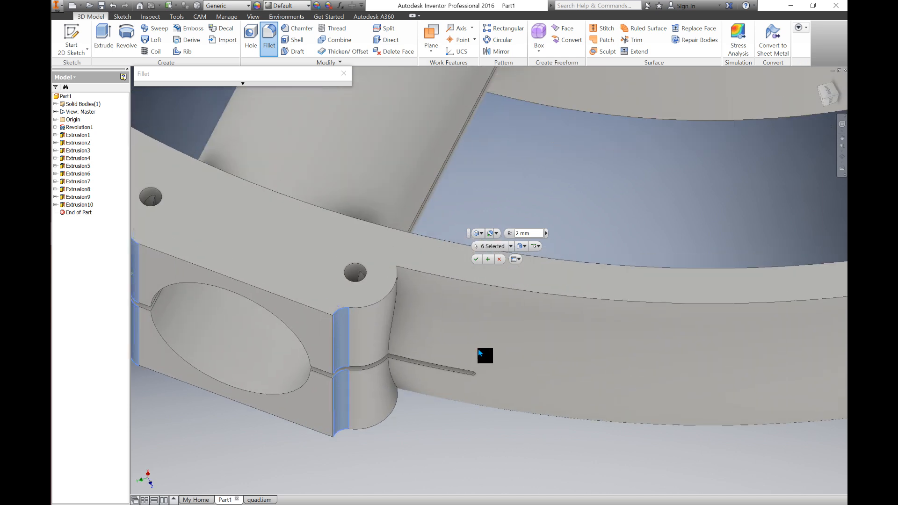
pyautogui.scroll(4, 337, 349)
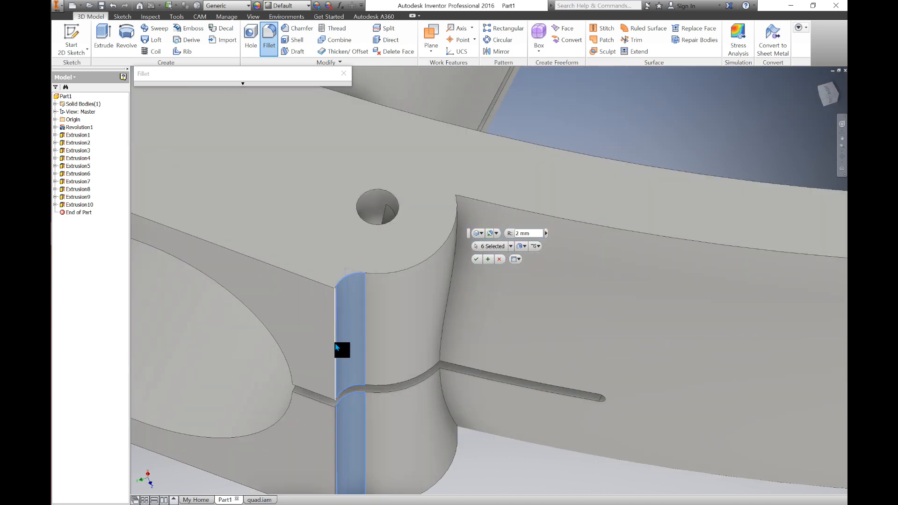
pyautogui.click(337, 349)
pyautogui.scroll(-3, 395, 314)
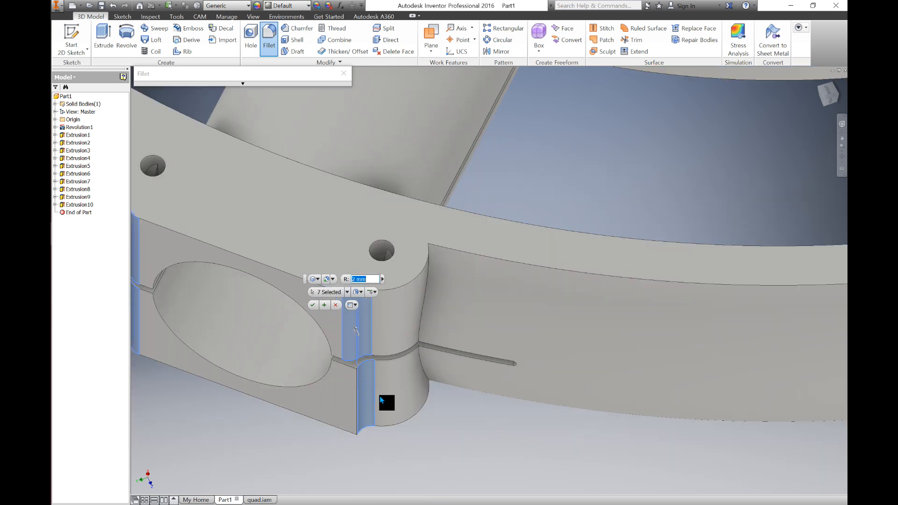
pyautogui.click(358, 391)
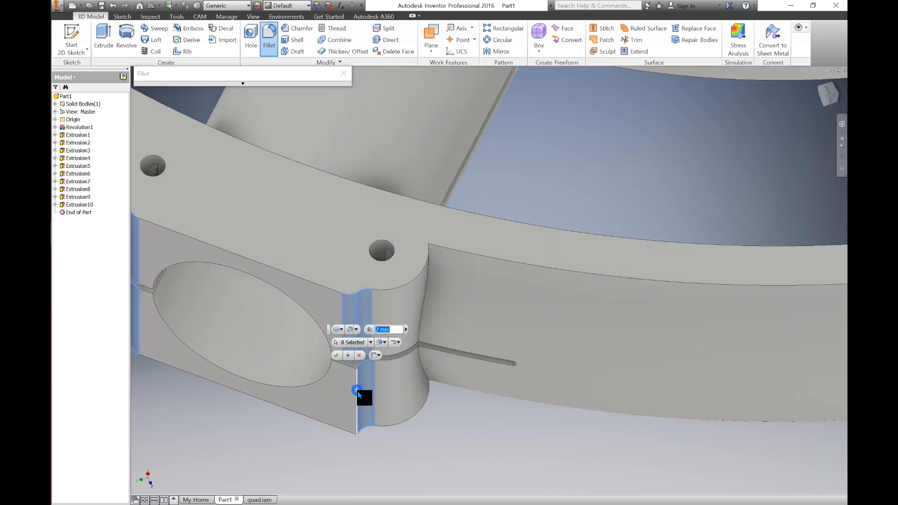
pyautogui.click(336, 356)
# Step: Set up a 6 mm fillet on the two edges where the right screw boss meets the outer ring
pyautogui.scroll(-5, 386, 377)
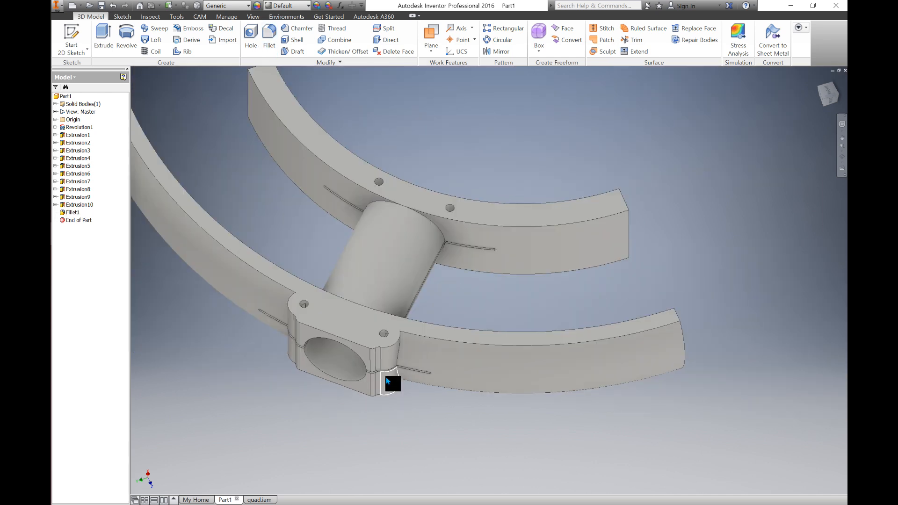
pyautogui.keyDown('shift'); pyautogui.moveTo(385, 384); pyautogui.dragTo(357, 355, button='middle'); pyautogui.keyUp('shift')
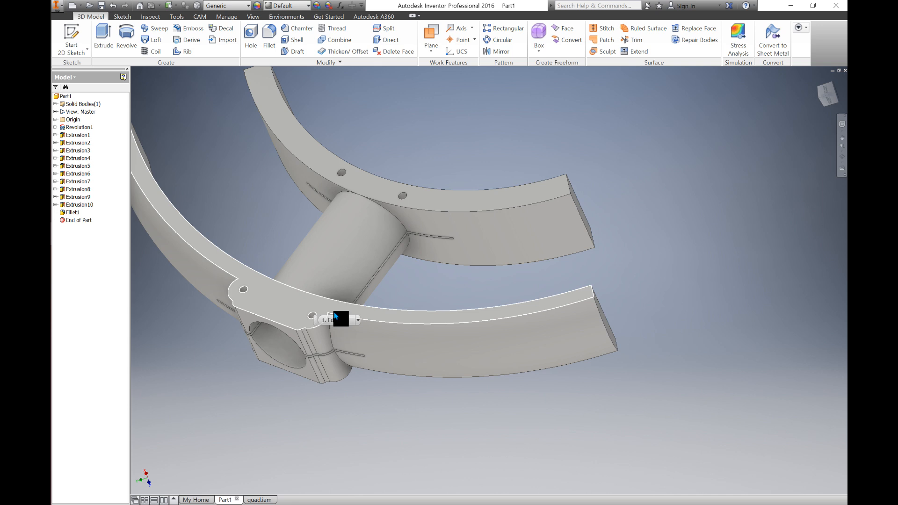
pyautogui.click(269, 38)
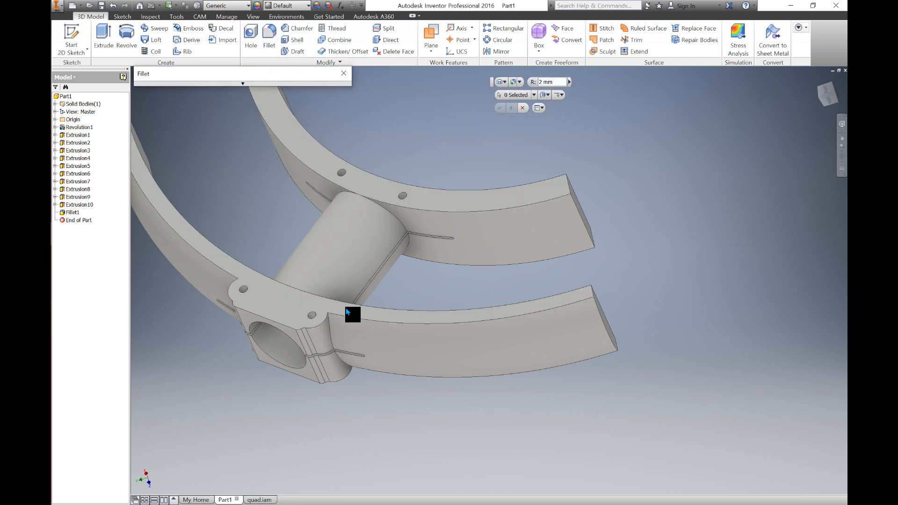
pyautogui.click(331, 332)
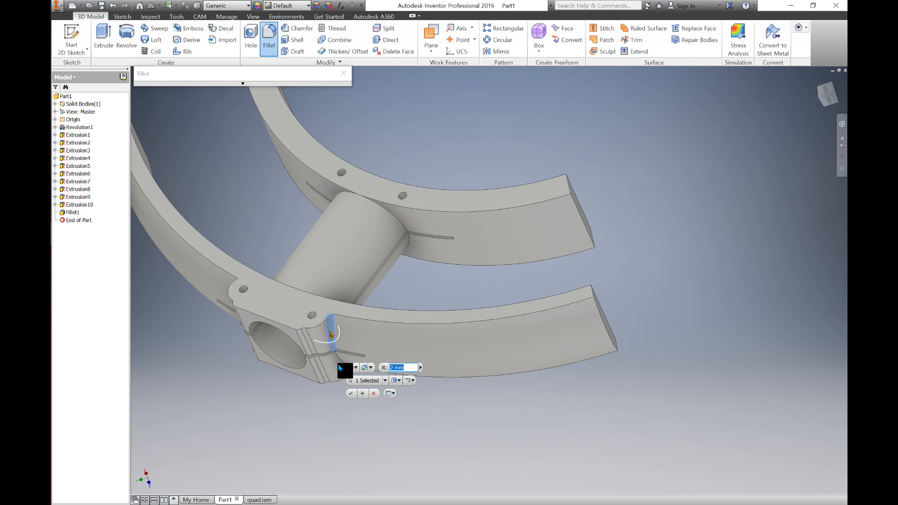
pyautogui.moveTo(327, 366); pyautogui.dragTo(311, 324, button='middle')
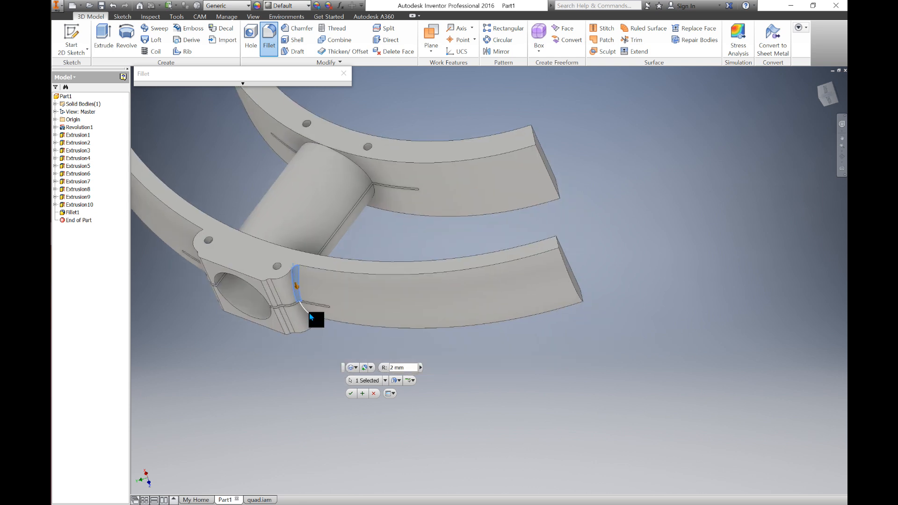
pyautogui.click(310, 314)
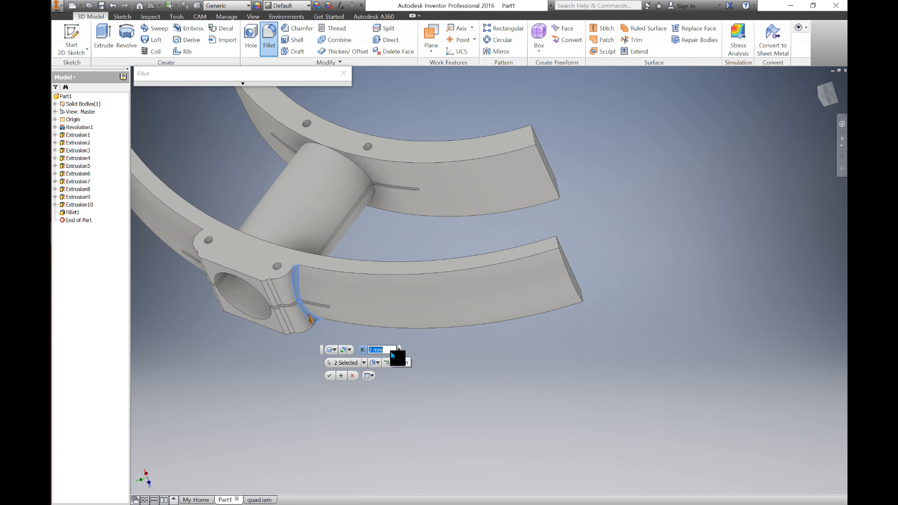
pyautogui.write('6')
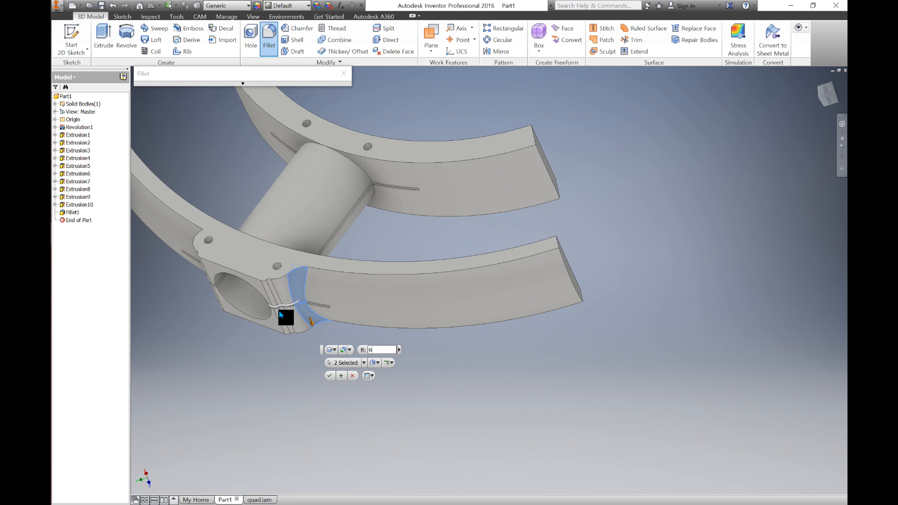
# Step: Add the two edges where the left screw boss meets the outer ring to the selection and apply the 6 mm fillet
pyautogui.keyDown('shift'); pyautogui.moveTo(279, 315); pyautogui.dragTo(409, 307, button='middle'); pyautogui.keyUp('shift')
pyautogui.click(418, 308)
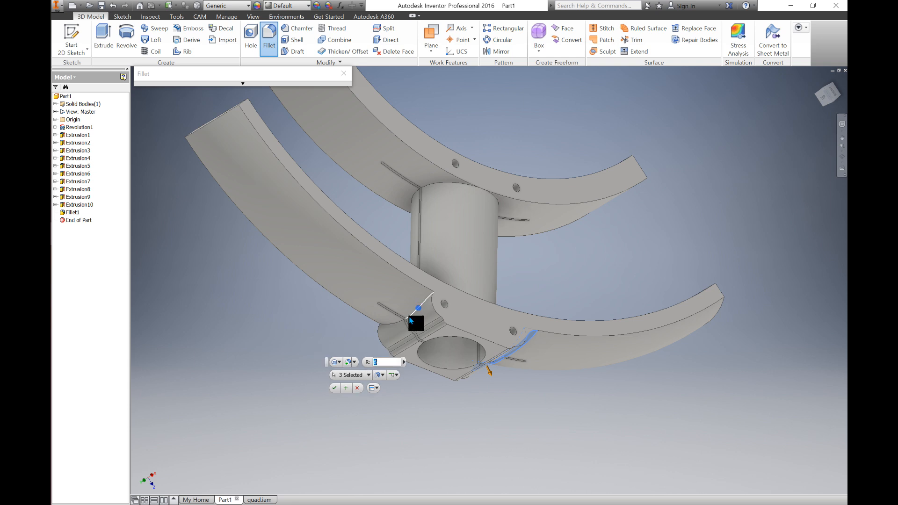
pyautogui.click(394, 325)
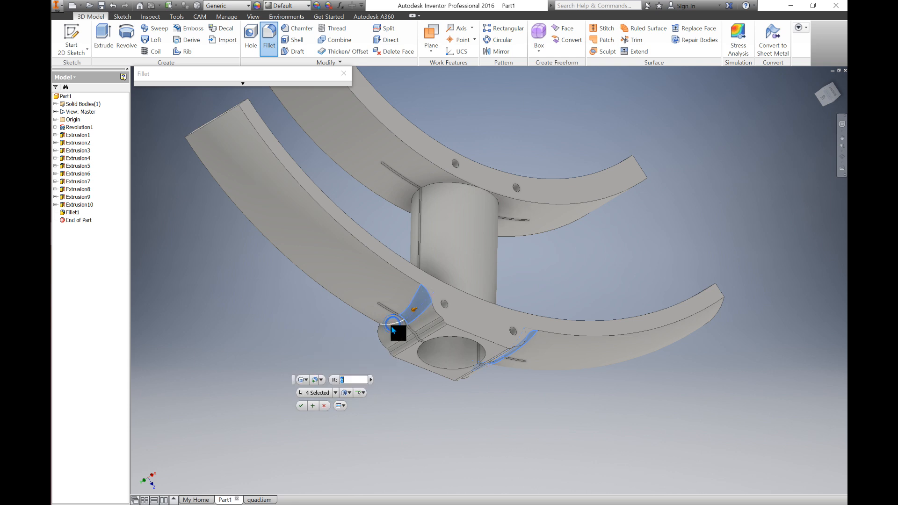
pyautogui.click(302, 406)
# Step: Set up a 6 mm fillet on the edges along one side of the connecting tube where it meets the outer and inner rings
pyautogui.scroll(3, 325, 364)
pyautogui.keyDown('shift'); pyautogui.moveTo(382, 393); pyautogui.dragTo(378, 310, button='middle'); pyautogui.keyUp('shift')
pyautogui.scroll(5, 377, 310)
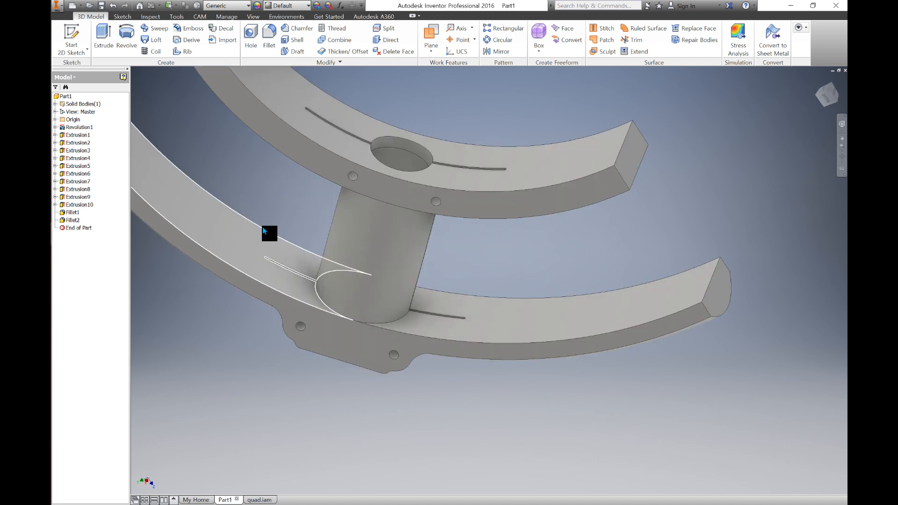
pyautogui.click(269, 43)
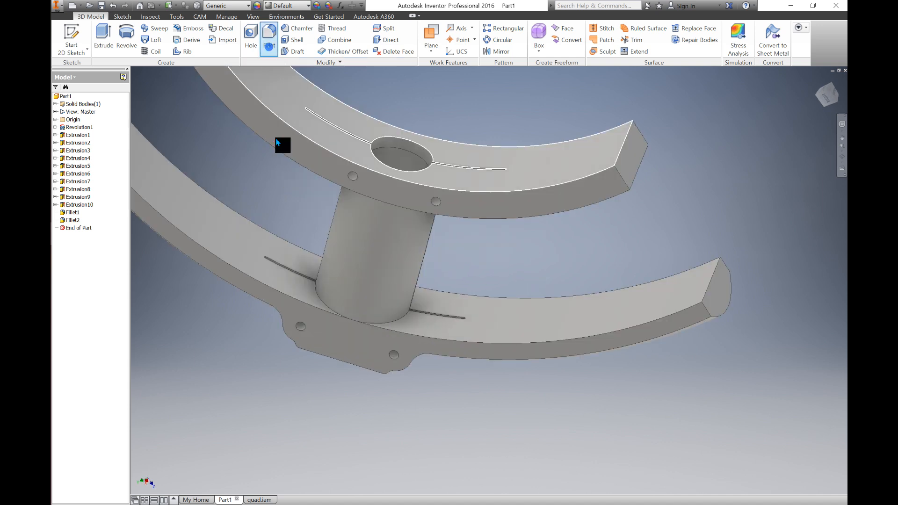
pyautogui.click(318, 297)
pyautogui.click(393, 323)
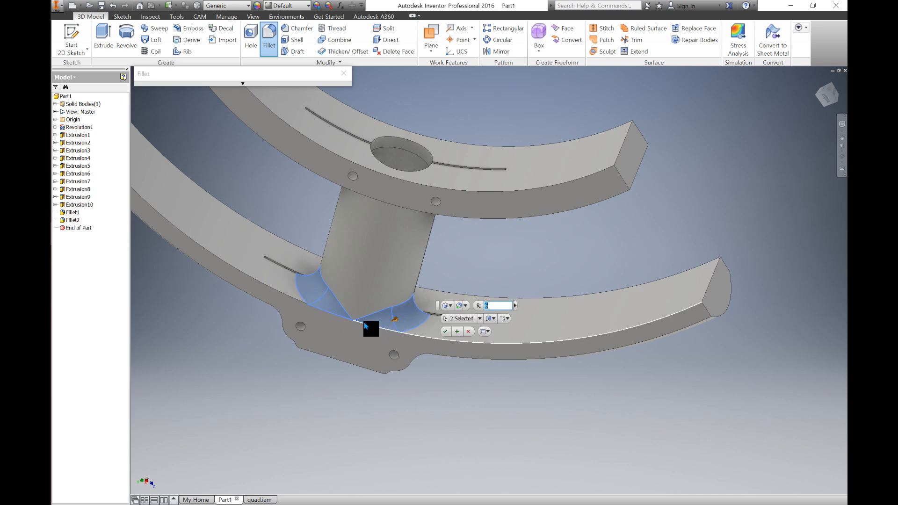
pyautogui.keyDown('shift'); pyautogui.moveTo(353, 286); pyautogui.dragTo(356, 219, button='middle'); pyautogui.keyUp('shift')
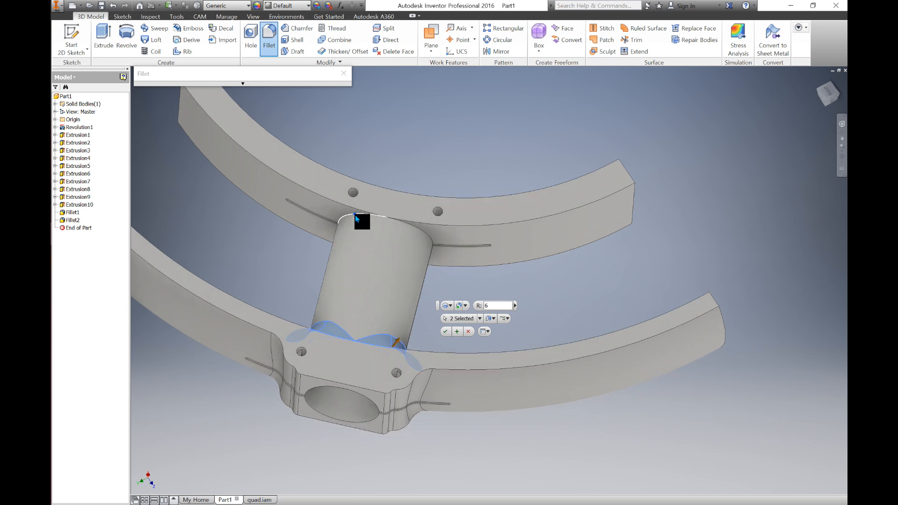
pyautogui.click(355, 215)
pyautogui.click(420, 230)
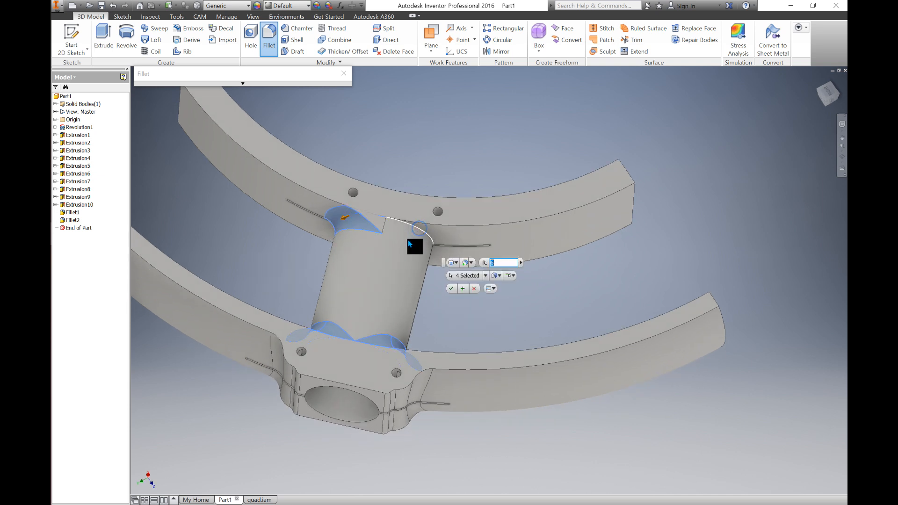
# Step: Add the opposite-side edges where the tube meets both rings to the selection and apply the 6 mm fillet
pyautogui.keyDown('shift'); pyautogui.moveTo(328, 240); pyautogui.dragTo(338, 284, button='middle'); pyautogui.keyUp('shift')
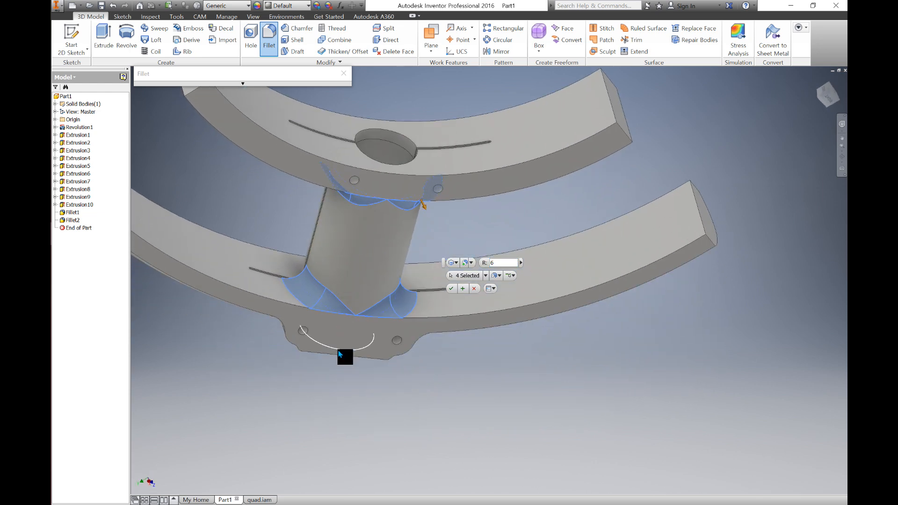
pyautogui.keyDown('shift'); pyautogui.moveTo(337, 344); pyautogui.dragTo(318, 447, button='middle'); pyautogui.keyUp('shift')
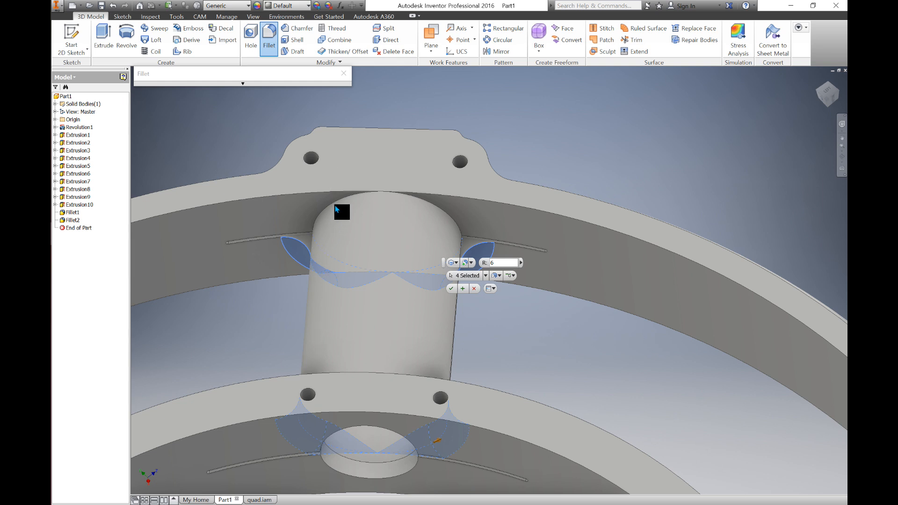
pyautogui.click(436, 213)
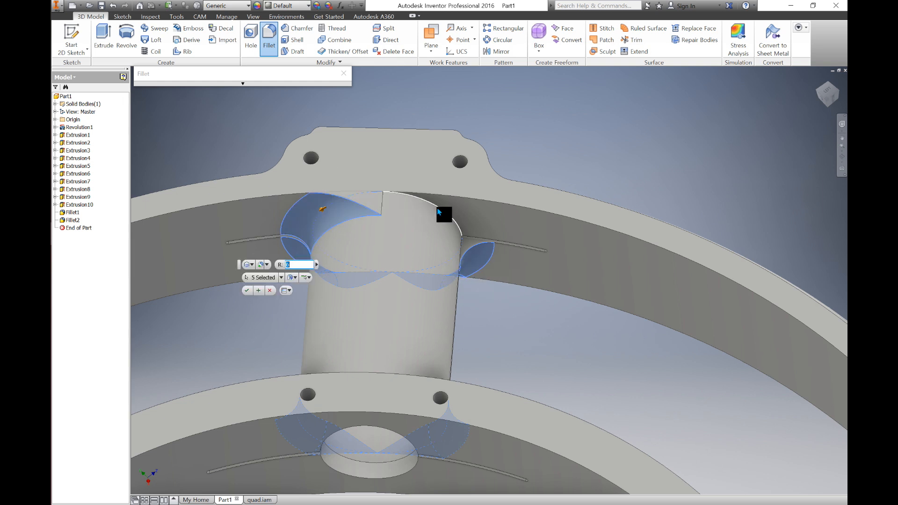
pyautogui.scroll(-5, 410, 216)
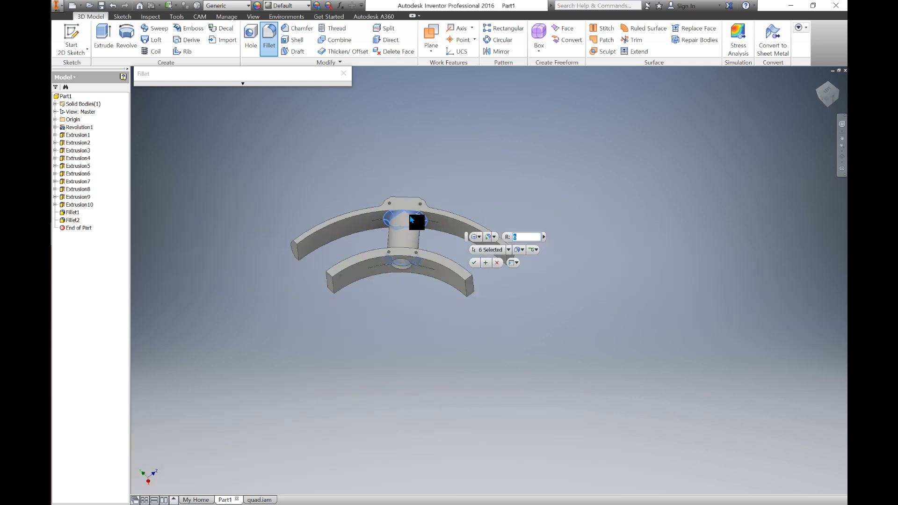
pyautogui.keyDown('shift'); pyautogui.moveTo(408, 234); pyautogui.dragTo(410, 251, button='middle'); pyautogui.keyUp('shift')
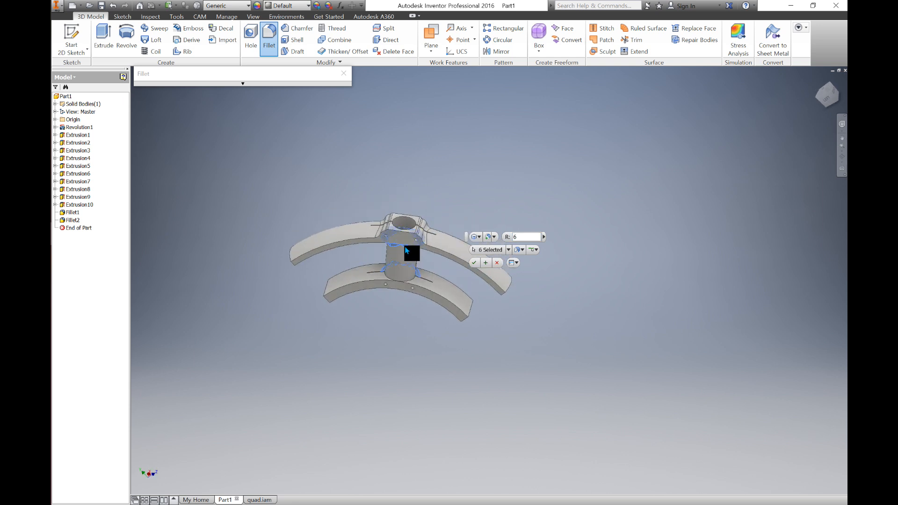
pyautogui.scroll(5, 406, 286)
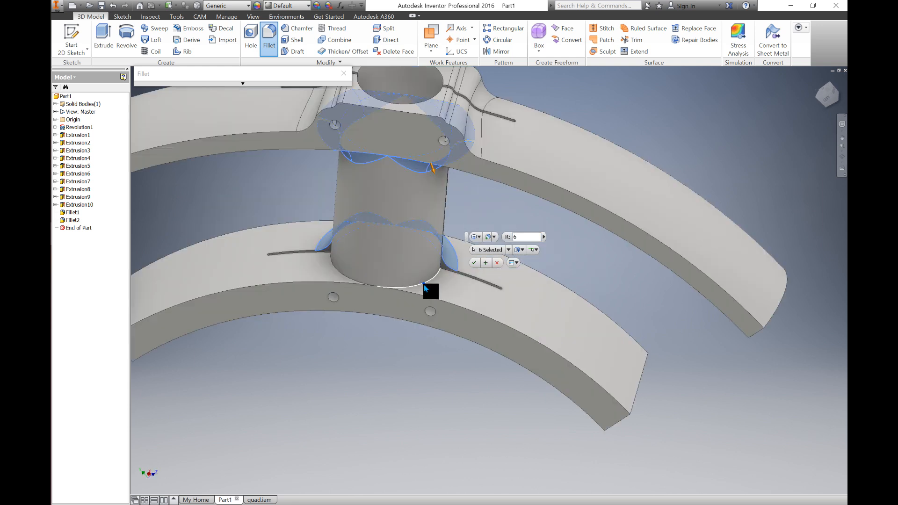
pyautogui.click(423, 282)
pyautogui.click(341, 273)
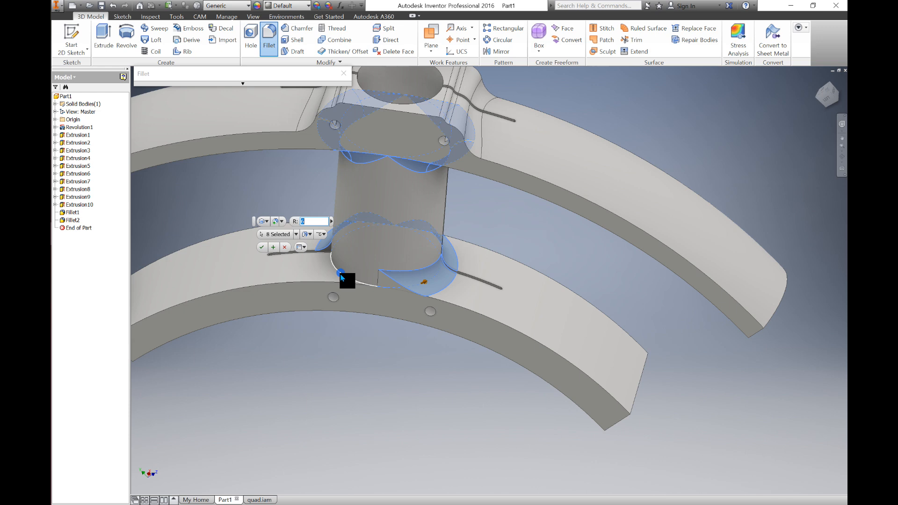
pyautogui.click(262, 248)
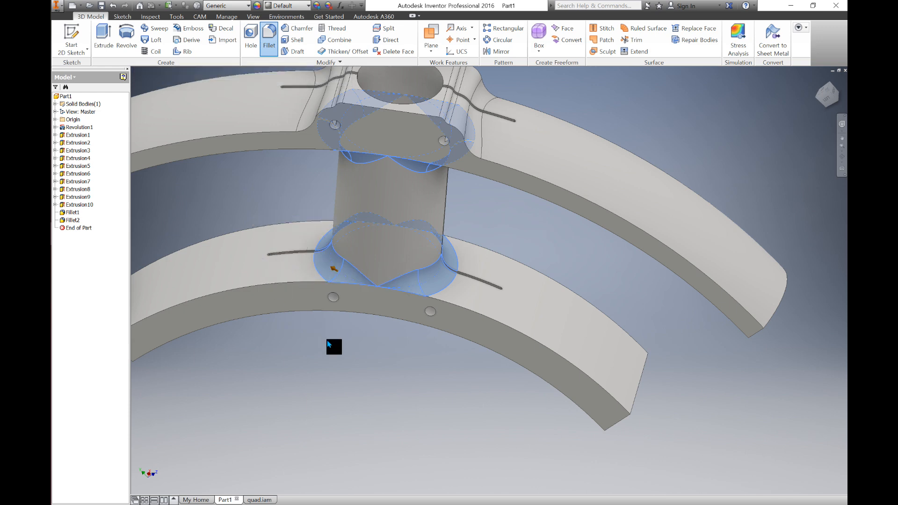
# Step: Start a sketch on the clamp's flat side face and project the face outline with its two screw holes
pyautogui.scroll(3, 327, 340)
pyautogui.keyDown('shift'); pyautogui.moveTo(321, 367); pyautogui.dragTo(333, 339, button='middle'); pyautogui.keyUp('shift')
pyautogui.moveTo(377, 169); pyautogui.dragTo(385, 229, button='middle')
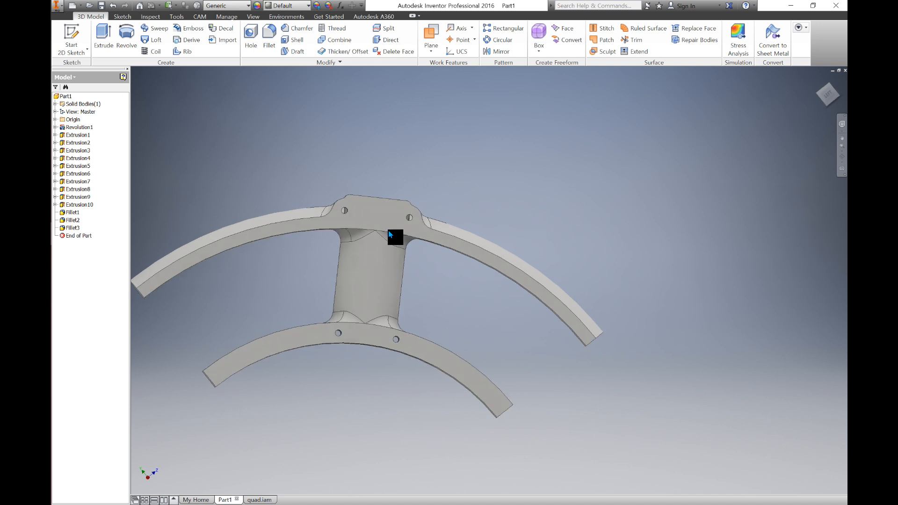
pyautogui.scroll(-3, 388, 230)
pyautogui.scroll(-3, 305, 201)
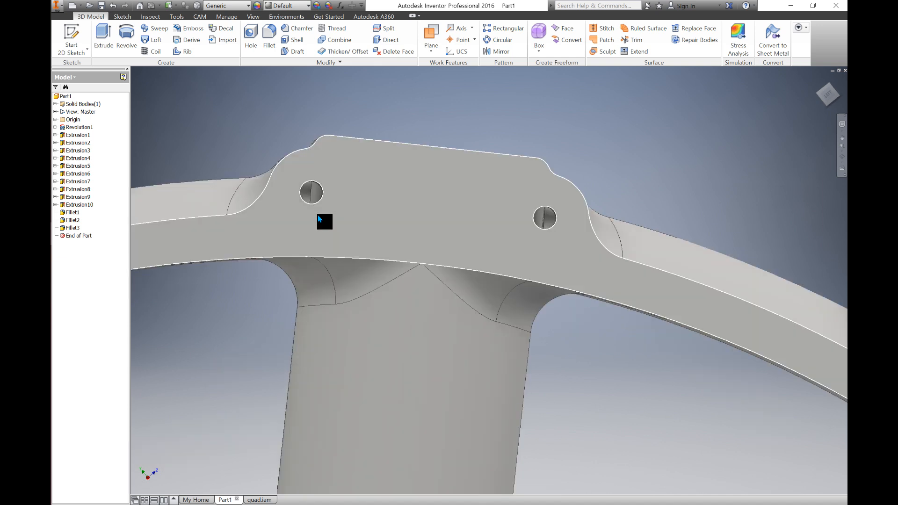
pyautogui.click(318, 217)
pyautogui.click(369, 202)
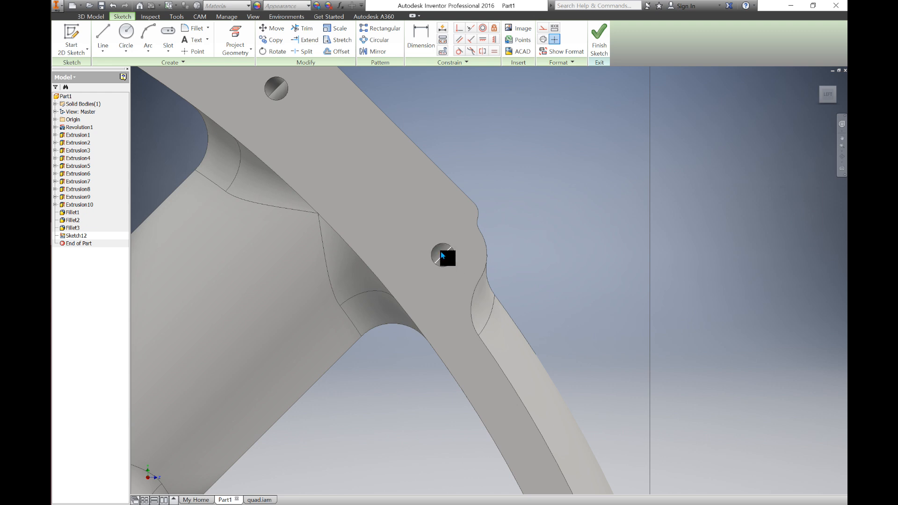
pyautogui.click(239, 51)
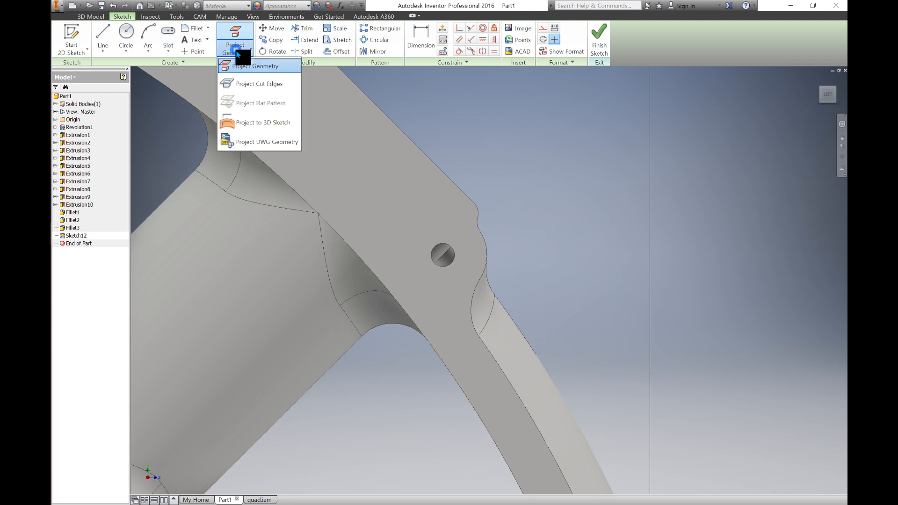
pyautogui.click(341, 162)
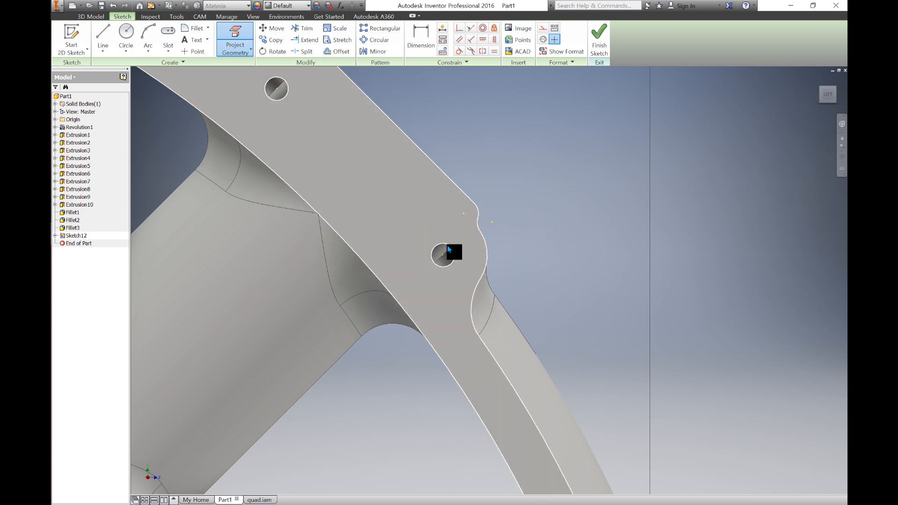
# Step: Extrude the two projected screw hole circles 32 mm into the clamp as a cut, using Direction 2
pyautogui.click(92, 16)
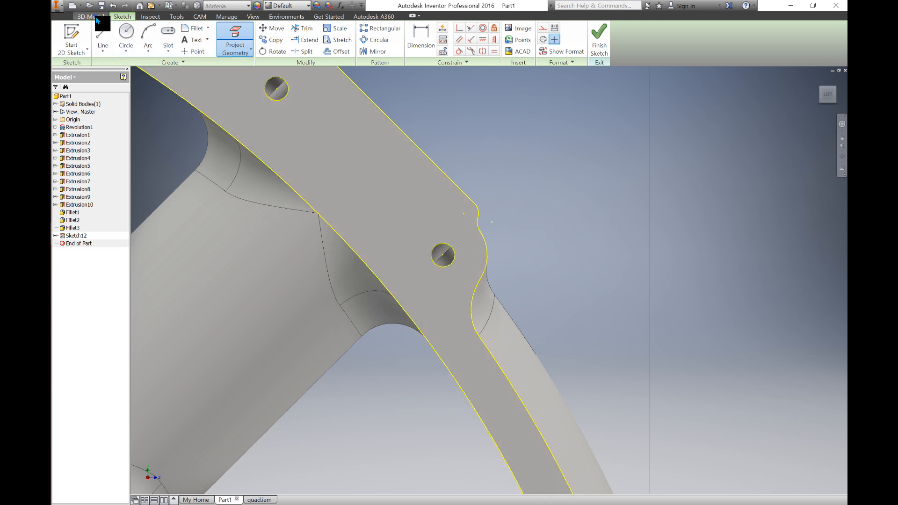
pyautogui.click(99, 35)
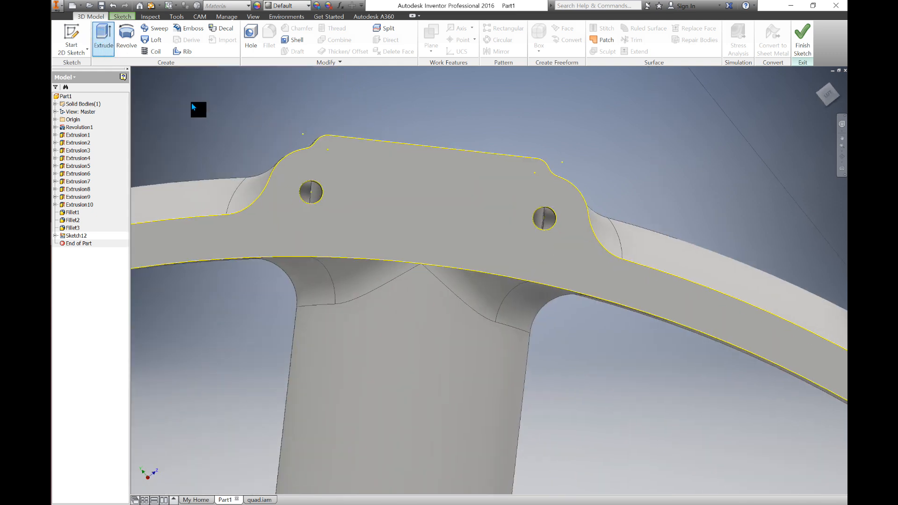
pyautogui.click(314, 196)
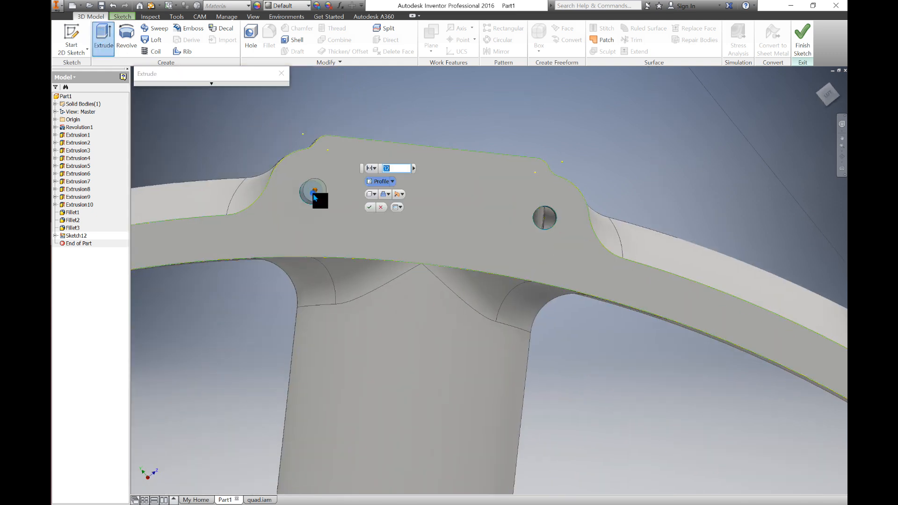
pyautogui.click(549, 221)
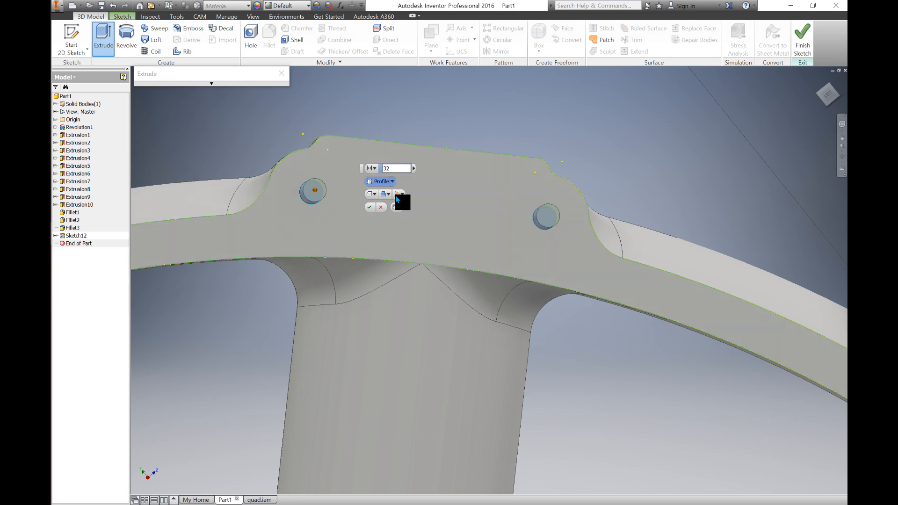
pyautogui.keyDown('shift'); pyautogui.moveTo(381, 268); pyautogui.dragTo(380, 257, button='middle'); pyautogui.keyUp('shift')
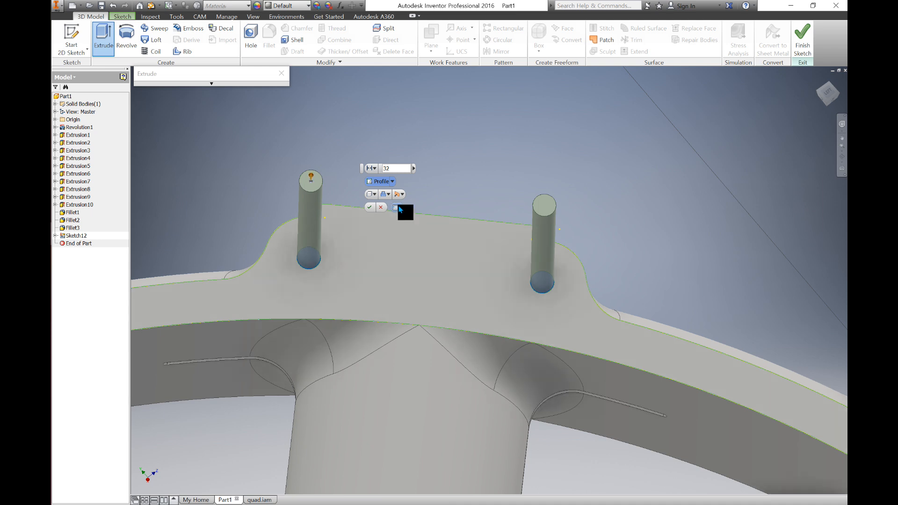
pyautogui.click(403, 194)
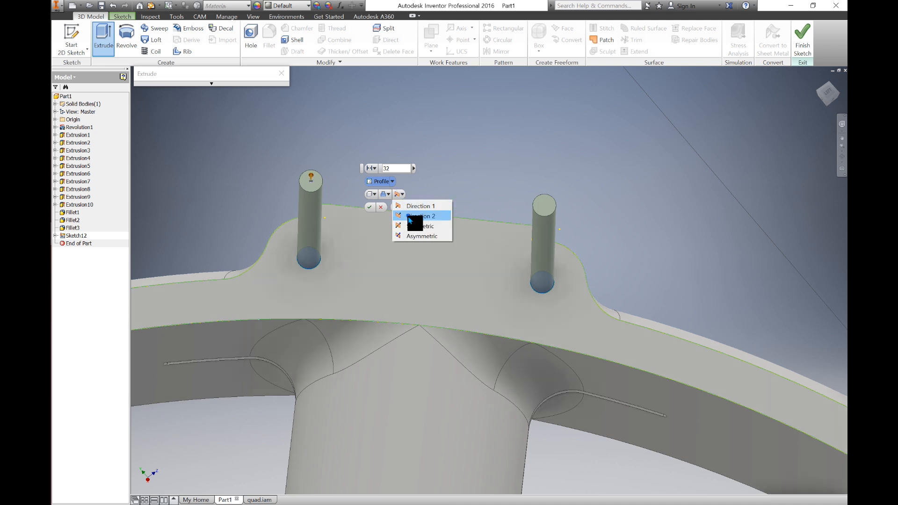
pyautogui.click(408, 216)
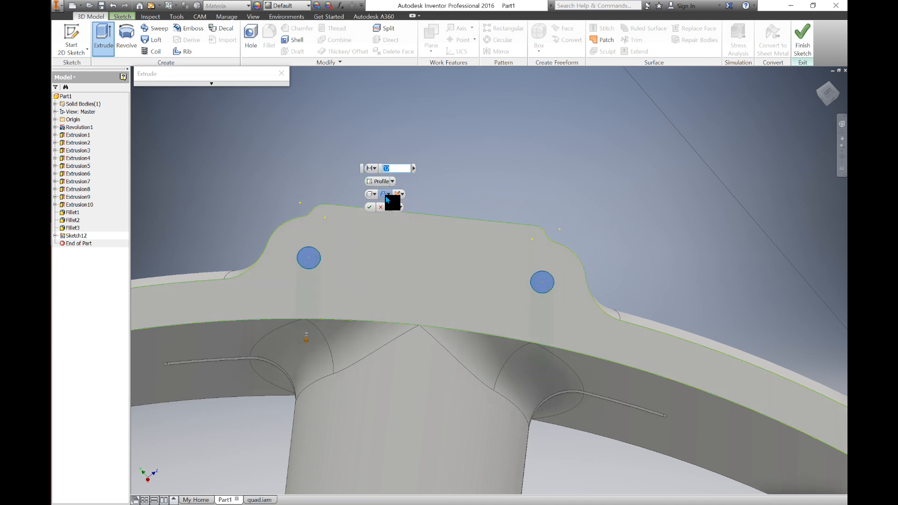
pyautogui.click(386, 196)
pyautogui.click(394, 217)
pyautogui.click(370, 208)
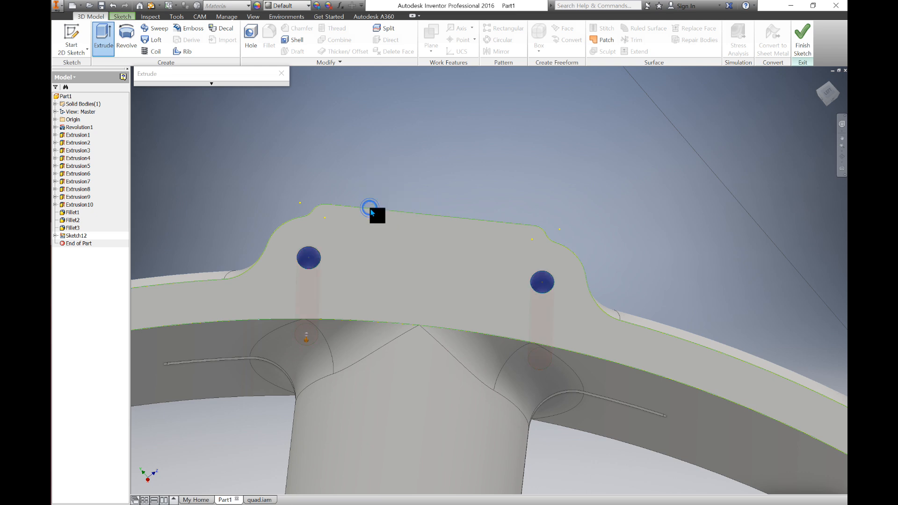
# Step: Try a circular pattern of the whole solid with six instances over 360 deg around the ring's centre axis, and undo it
pyautogui.scroll(-5, 371, 210)
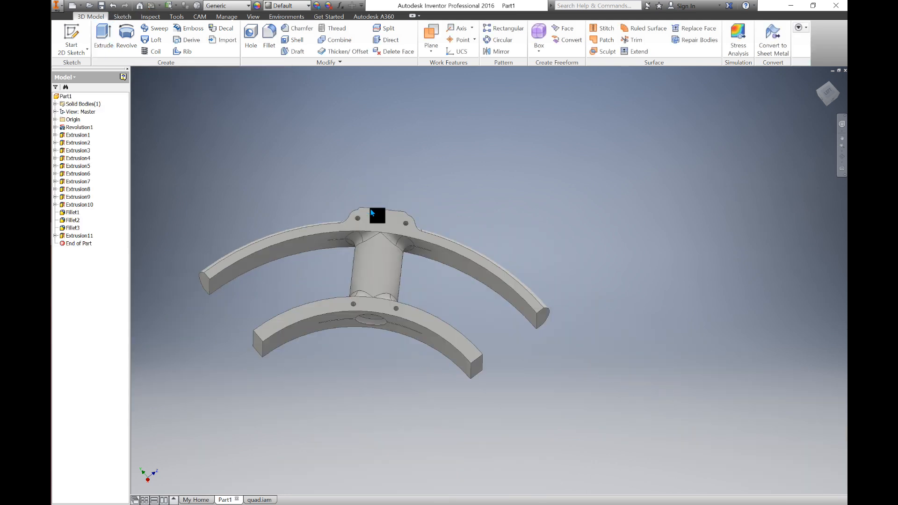
pyautogui.moveTo(354, 207)
pyautogui.keyDown('shift'); pyautogui.mouseDown(button='middle')
pyautogui.moveTo(350, 224)
pyautogui.moveTo(353, 207)
pyautogui.moveTo(353, 217)
pyautogui.mouseUp(button='middle'); pyautogui.keyUp('shift')
pyautogui.scroll(-2, 302, 251)
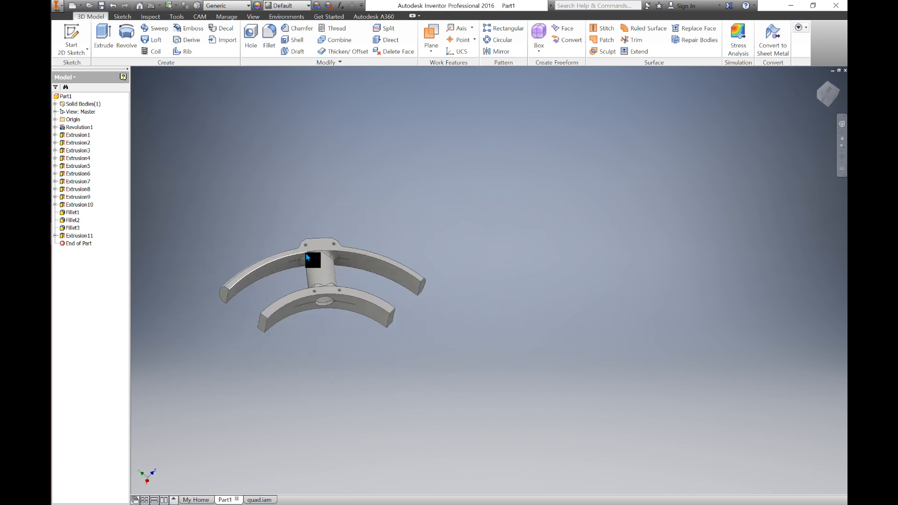
pyautogui.moveTo(296, 267)
pyautogui.keyDown('shift'); pyautogui.mouseDown(button='middle')
pyautogui.moveTo(303, 297)
pyautogui.moveTo(291, 259)
pyautogui.mouseUp(button='middle'); pyautogui.keyUp('shift')
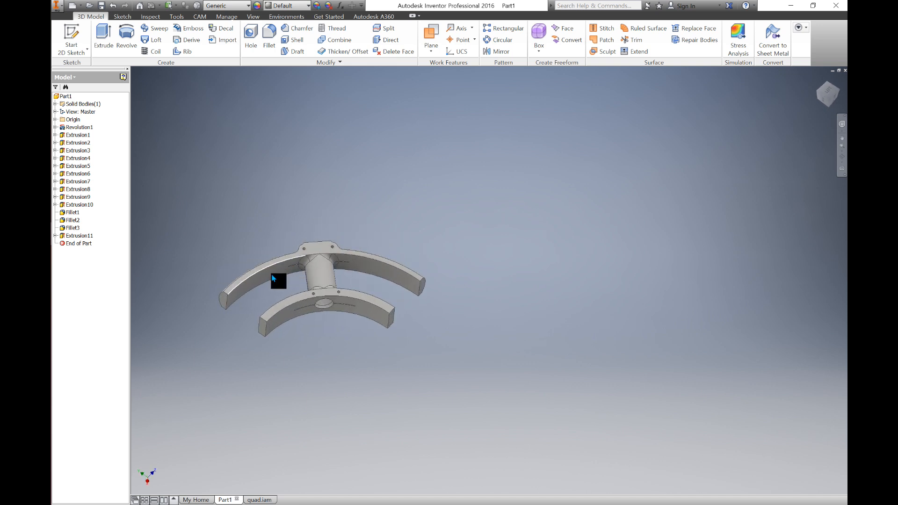
pyautogui.moveTo(287, 275); pyautogui.dragTo(303, 237, button='middle')
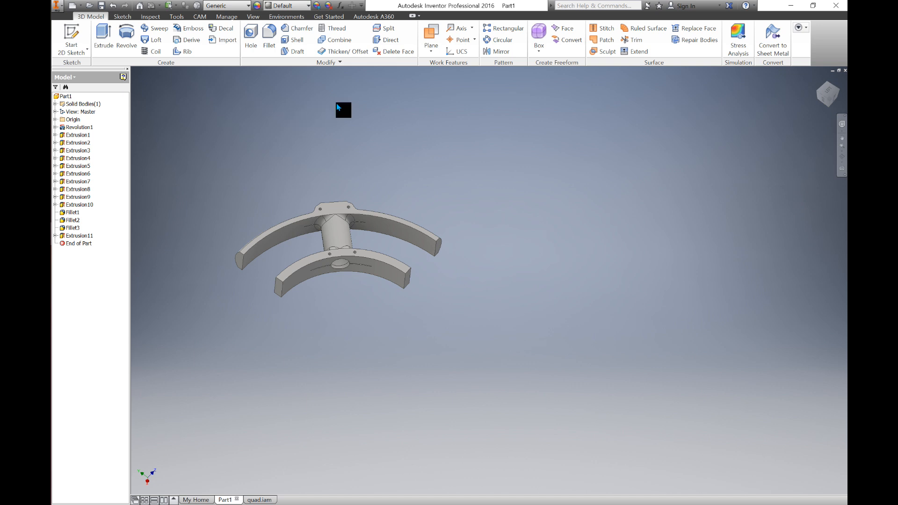
pyautogui.click(504, 40)
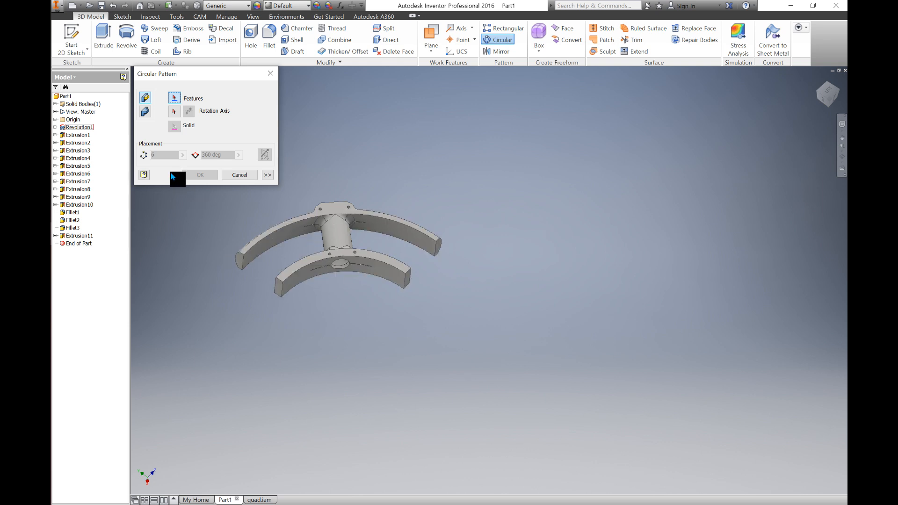
pyautogui.click(146, 114)
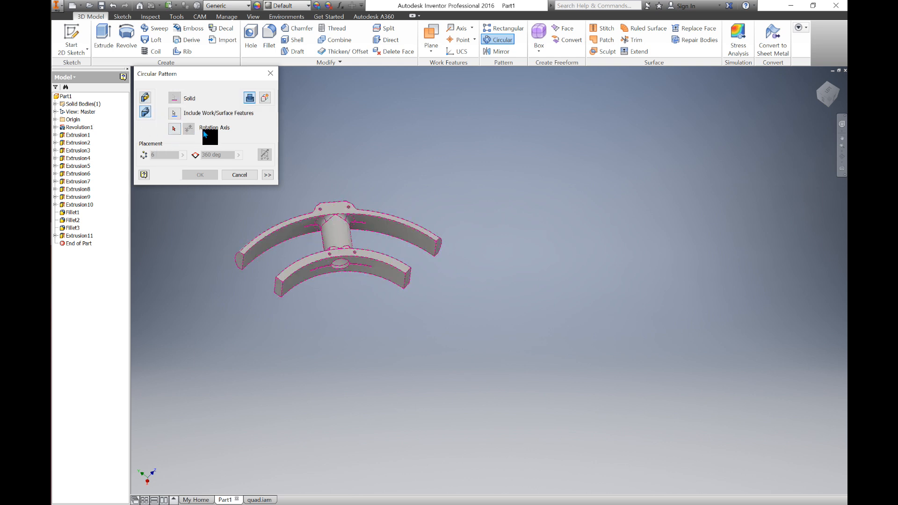
pyautogui.click(174, 128)
pyautogui.click(295, 283)
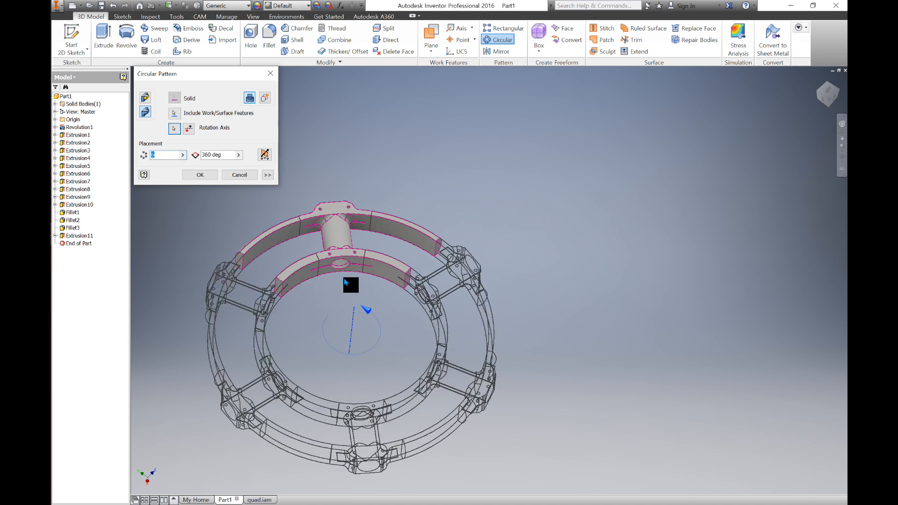
pyautogui.click(163, 158)
pyautogui.click(201, 175)
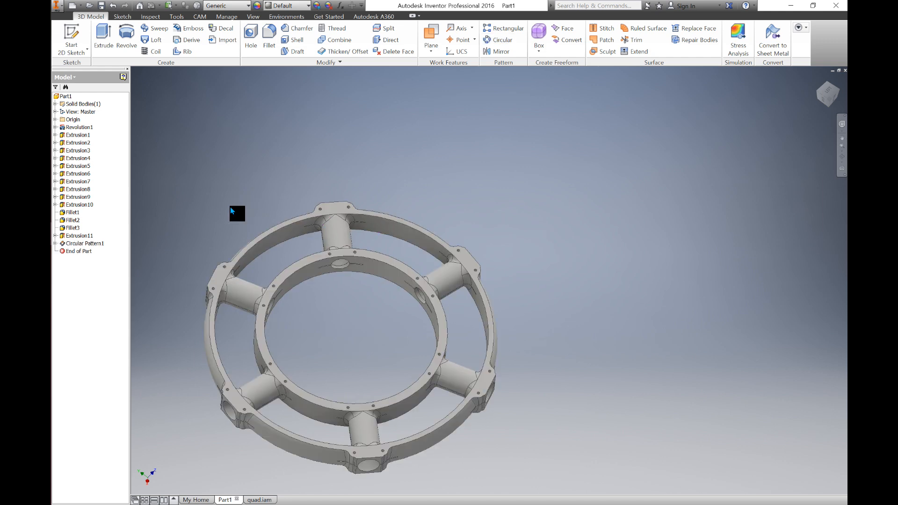
pyautogui.moveTo(276, 200)
pyautogui.keyDown('shift'); pyautogui.mouseDown(button='middle')
pyautogui.moveTo(284, 223)
pyautogui.moveTo(305, 217)
pyautogui.moveTo(283, 183)
pyautogui.moveTo(209, 203)
pyautogui.moveTo(218, 211)
pyautogui.moveTo(231, 202)
pyautogui.moveTo(220, 211)
pyautogui.moveTo(229, 199)
pyautogui.moveTo(231, 216)
pyautogui.mouseUp(button='middle'); pyautogui.keyUp('shift')
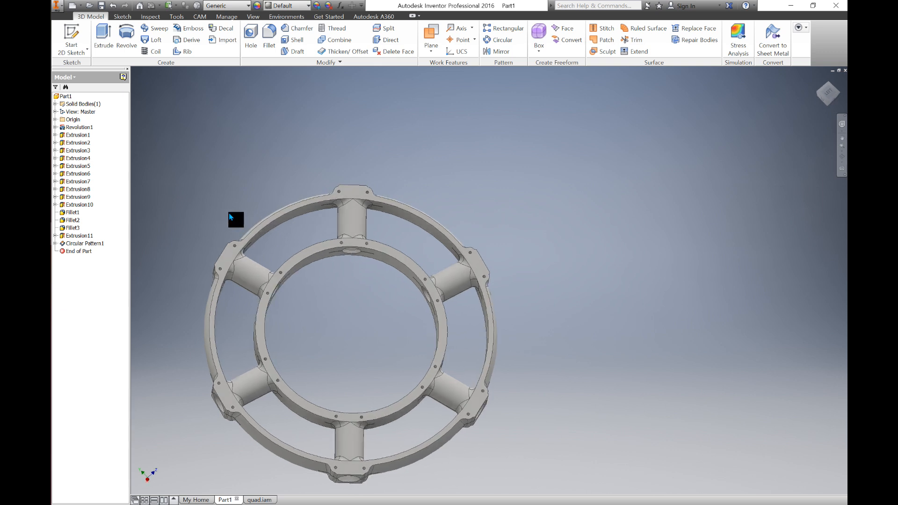
pyautogui.hotkey('ctrl', 'z')
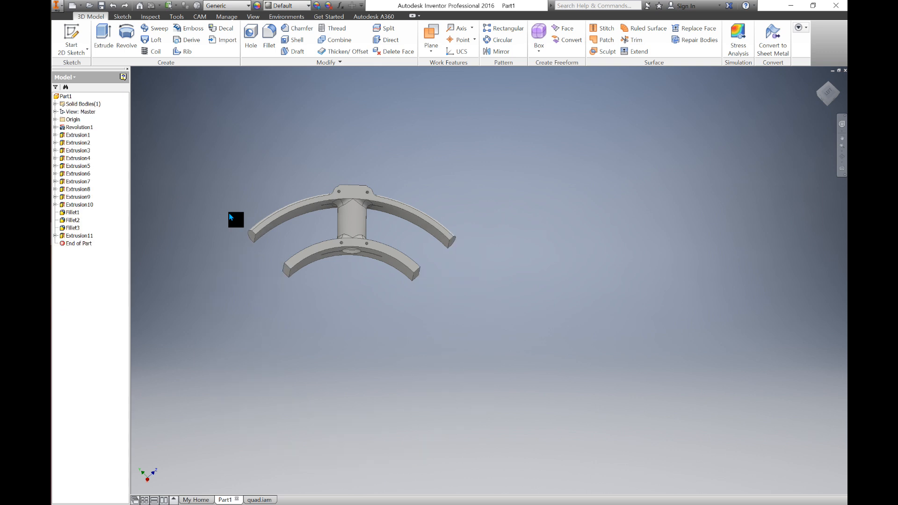
# Step: Circular-pattern the whole solid as 4 instances over 360 deg, taking the rotation axis from the inner ring's curved geometry
pyautogui.click(505, 43)
pyautogui.click(146, 112)
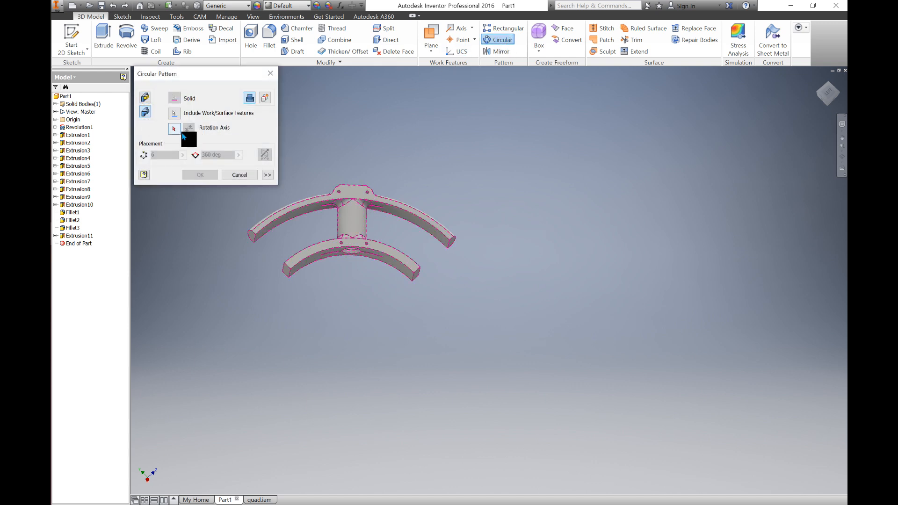
pyautogui.click(174, 129)
pyautogui.click(310, 264)
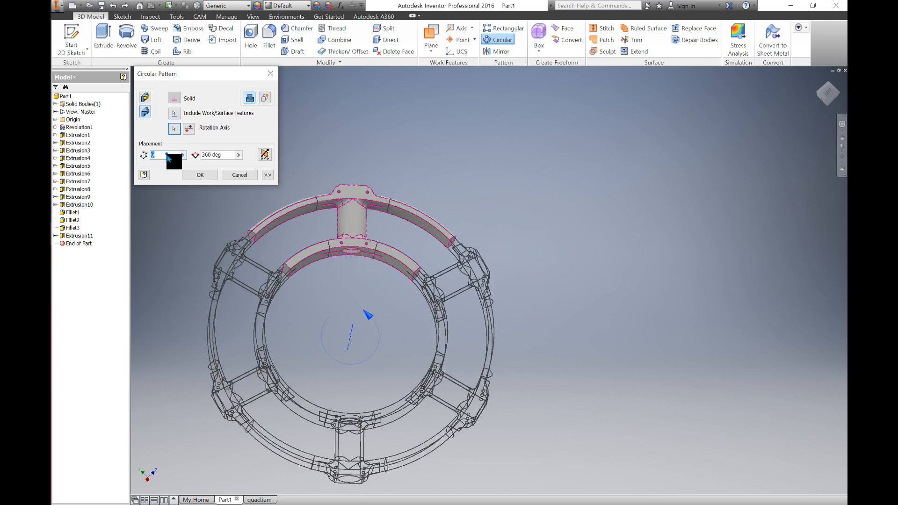
pyautogui.write('4')
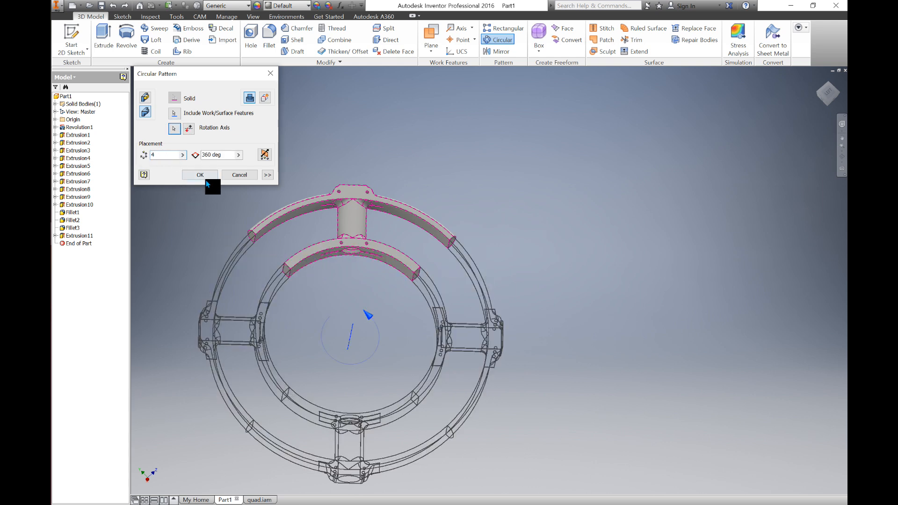
pyautogui.click(206, 179)
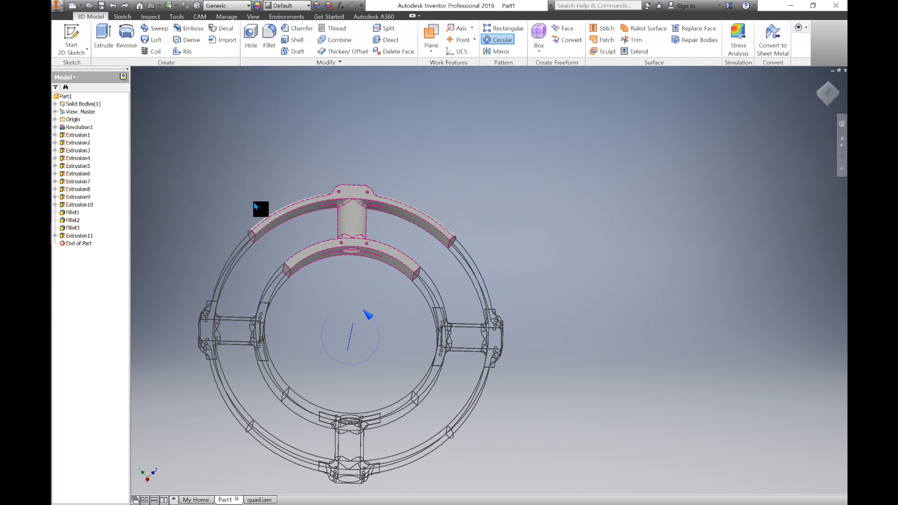
# Step: Start a sketch on the inner ring's flat side face and project its inner circular edge
pyautogui.press('F6')
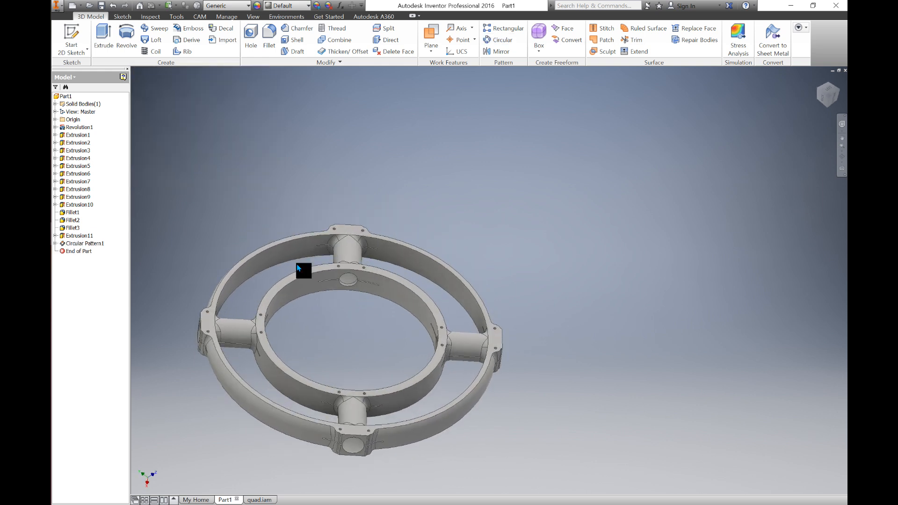
pyautogui.moveTo(309, 301); pyautogui.dragTo(341, 169, button='middle')
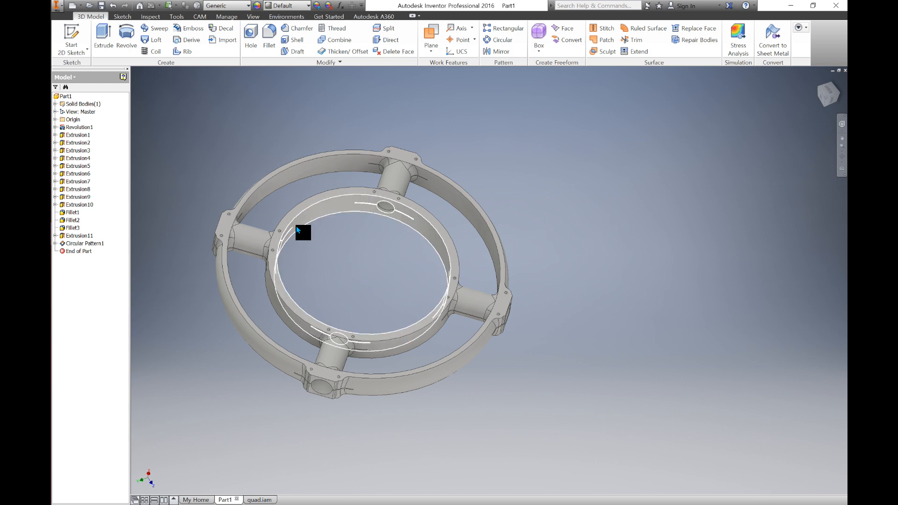
pyautogui.scroll(-3, 297, 226)
pyautogui.click(276, 220)
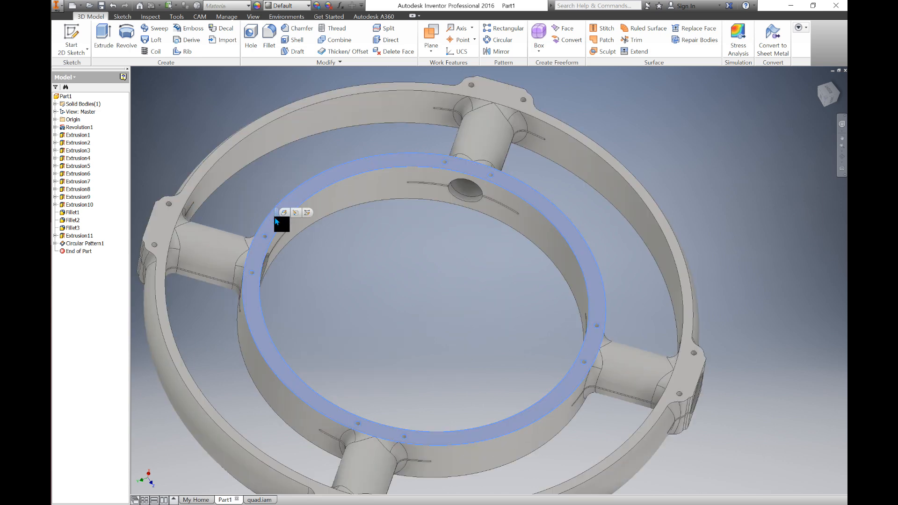
pyautogui.press('s')
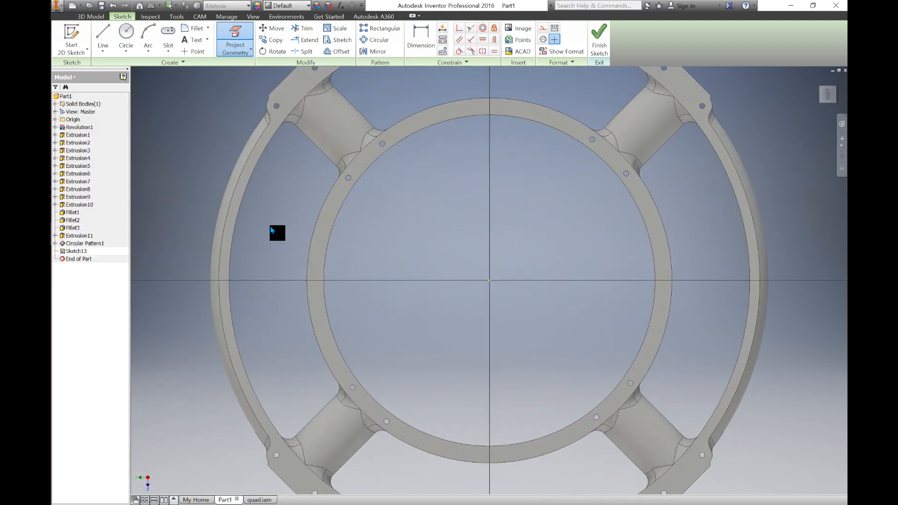
pyautogui.scroll(3, 272, 230)
pyautogui.click(238, 52)
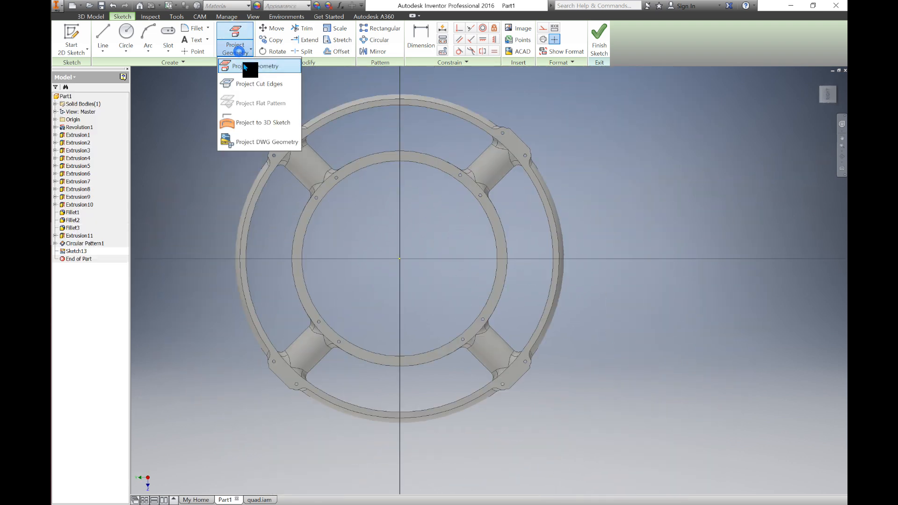
pyautogui.click(244, 68)
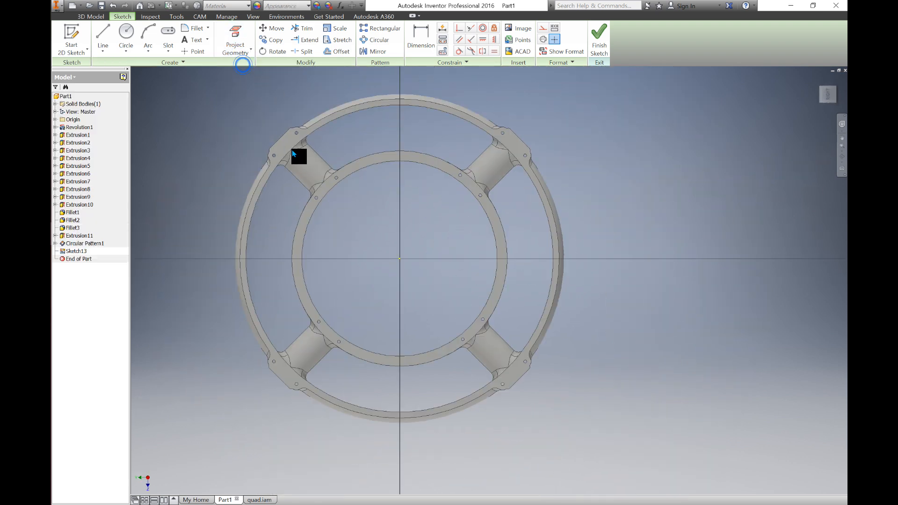
pyautogui.click(310, 221)
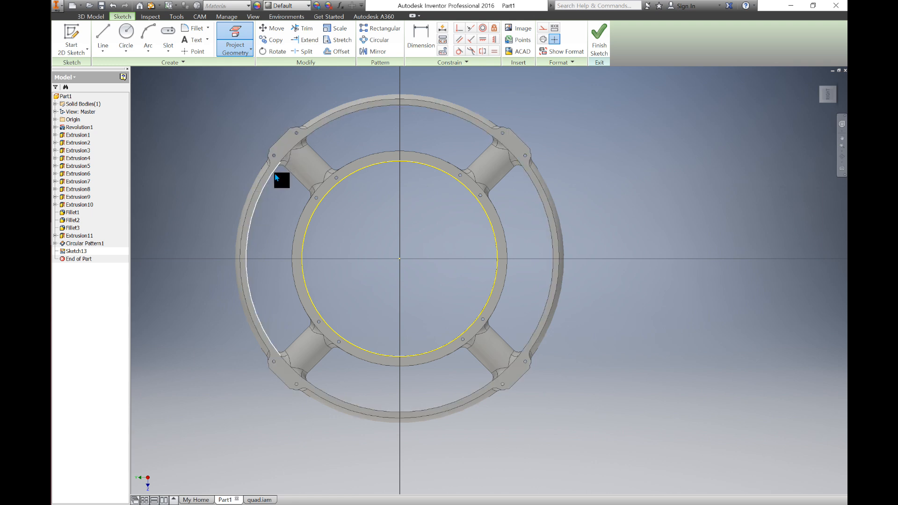
# Step: Draw a circle centred on the origin, sized to the outer ring's inner edge
pyautogui.click(127, 33)
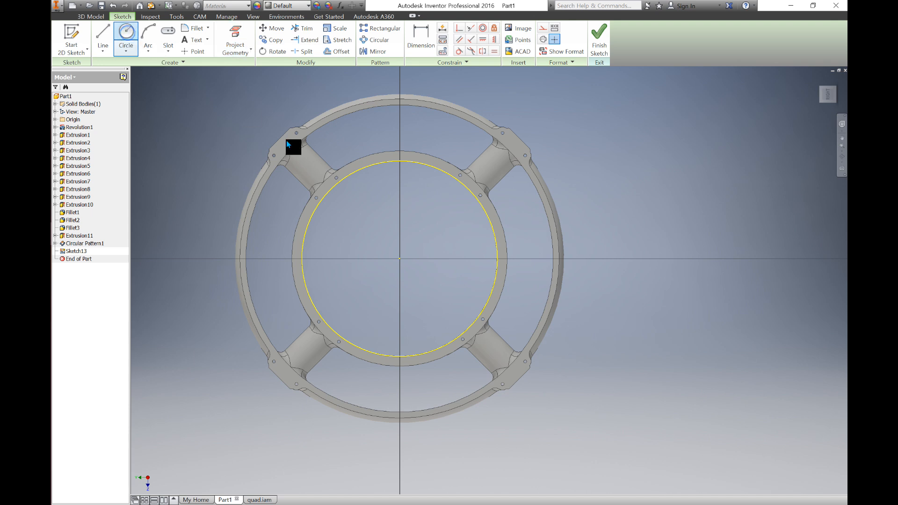
pyautogui.click(400, 261)
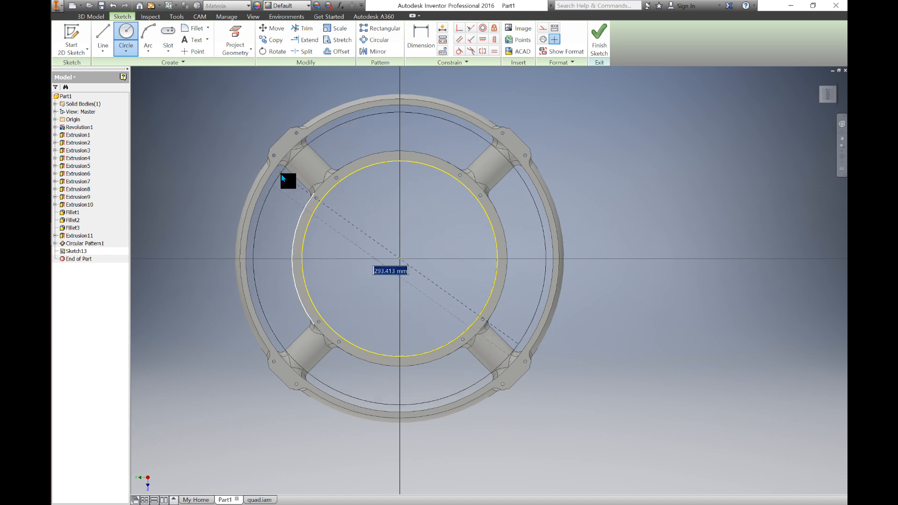
pyautogui.scroll(5, 282, 174)
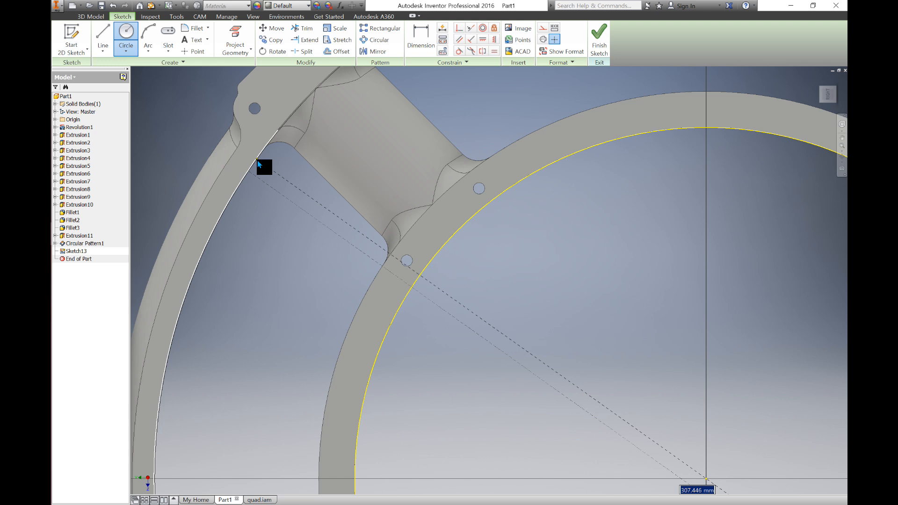
pyautogui.click(257, 160)
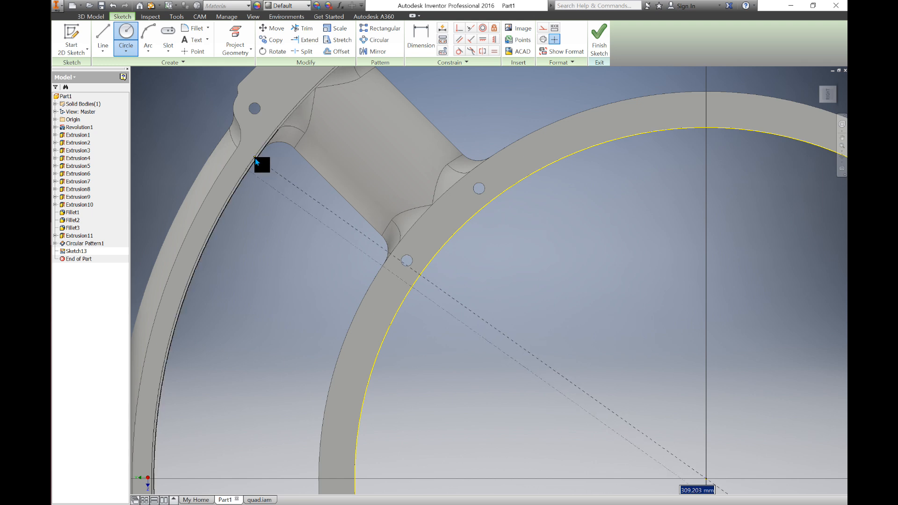
pyautogui.click(278, 131)
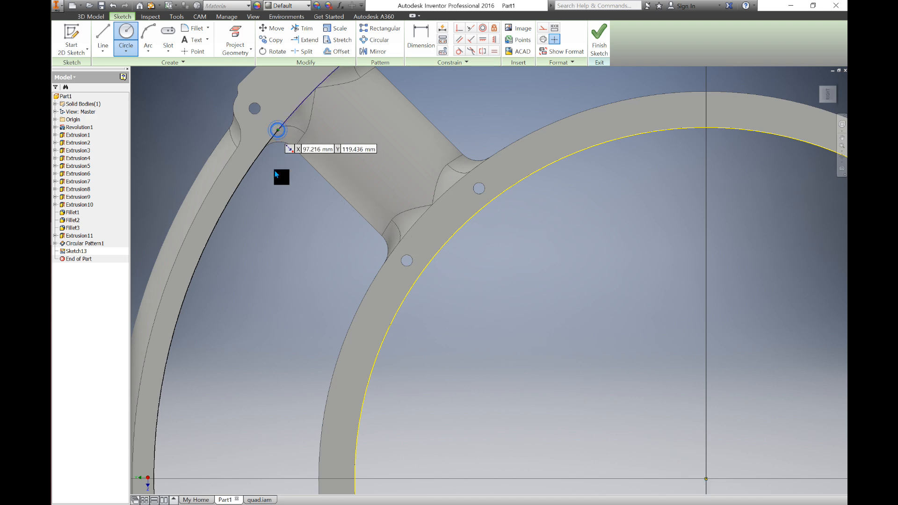
# Step: Project the inner ring's flat face into the sketch, including its outer edge and screw hole circles
pyautogui.scroll(-5, 268, 220)
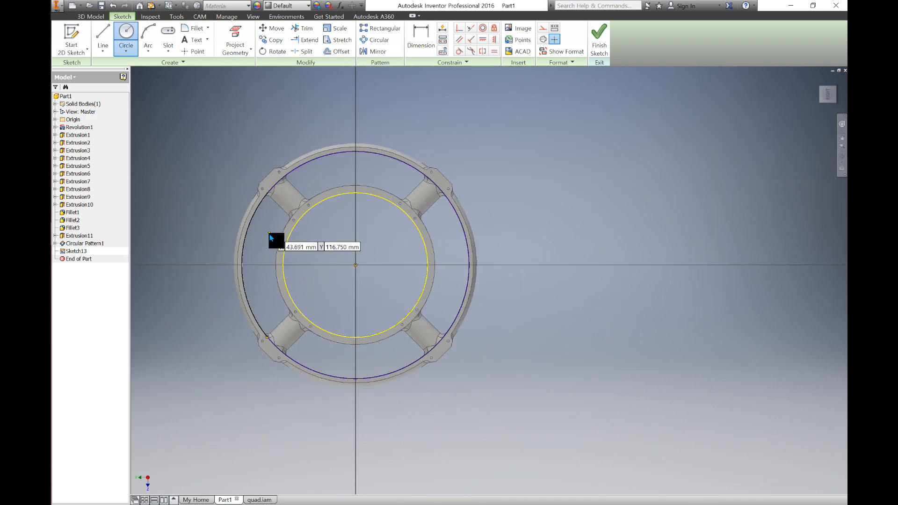
pyautogui.keyDown('shift'); pyautogui.moveTo(257, 253); pyautogui.dragTo(259, 246, button='middle'); pyautogui.keyUp('shift')
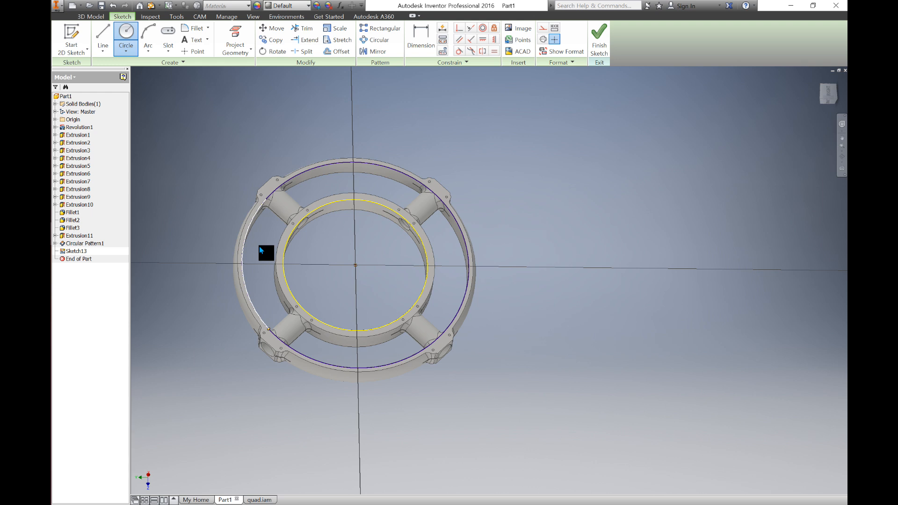
pyautogui.scroll(5, 276, 224)
pyautogui.scroll(5, 300, 228)
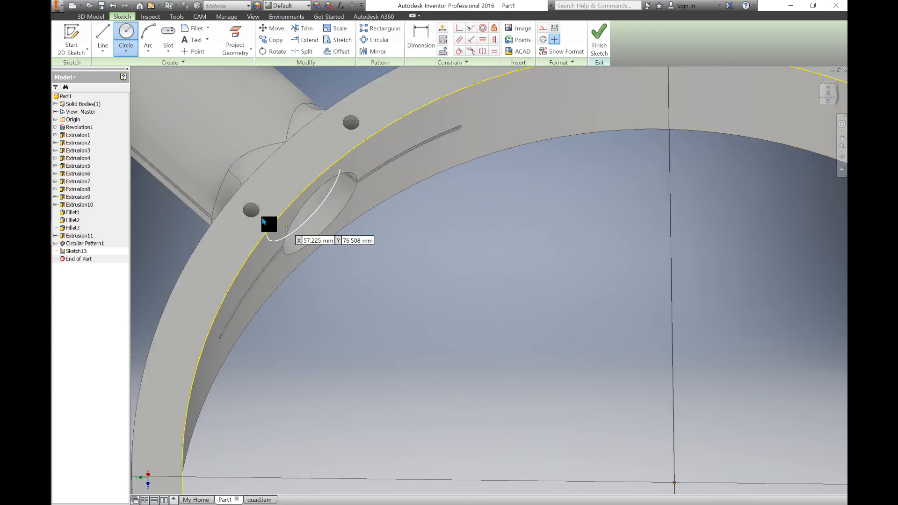
pyautogui.scroll(-10, 333, 173)
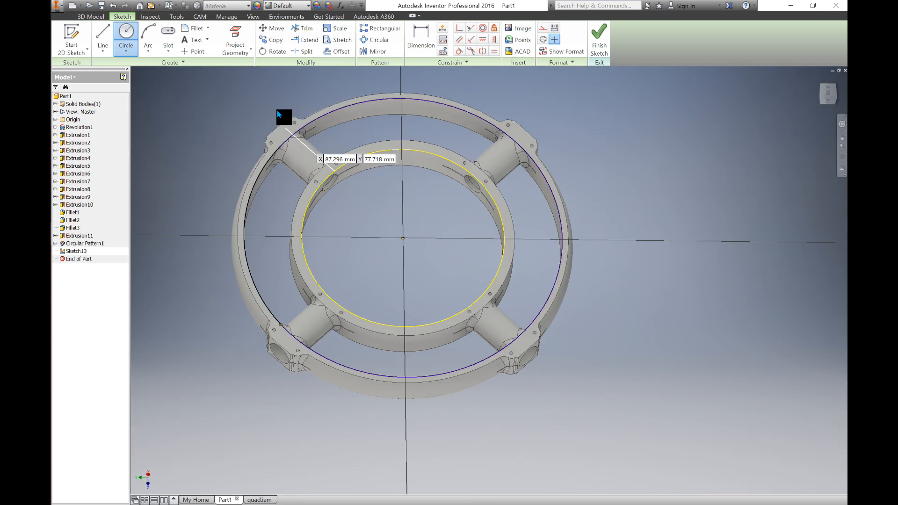
pyautogui.click(237, 50)
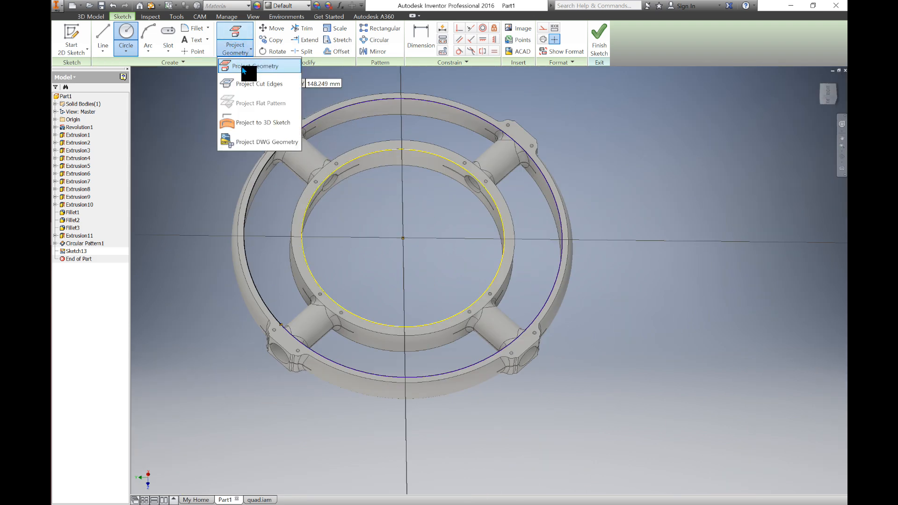
pyautogui.click(242, 66)
pyautogui.scroll(5, 318, 190)
pyautogui.click(301, 207)
pyautogui.scroll(-5, 318, 204)
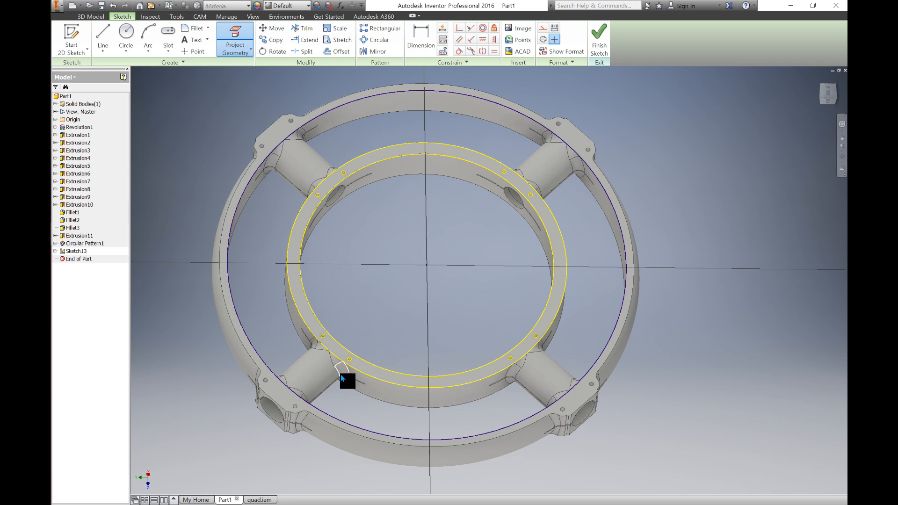
# Step: Extrude the annular region between the inner and outer rings by a distance of 3 in Direction 2
pyautogui.click(92, 18)
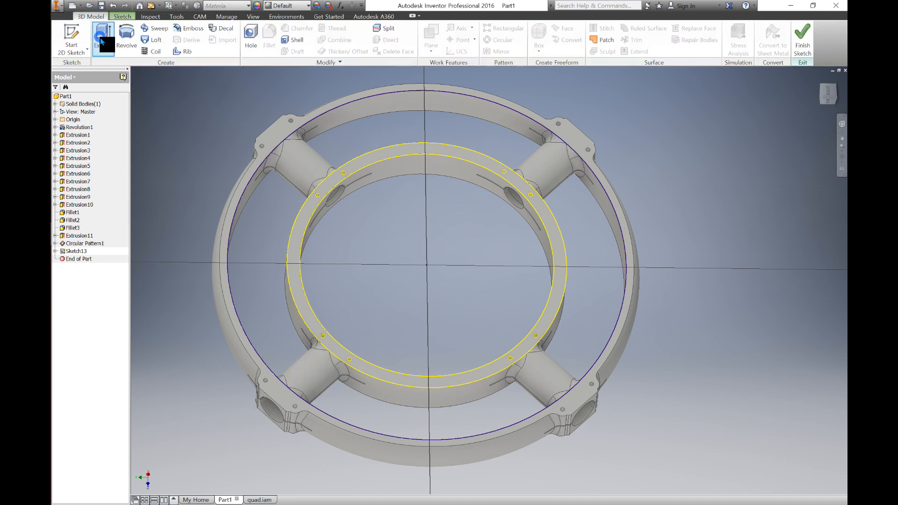
pyautogui.click(101, 38)
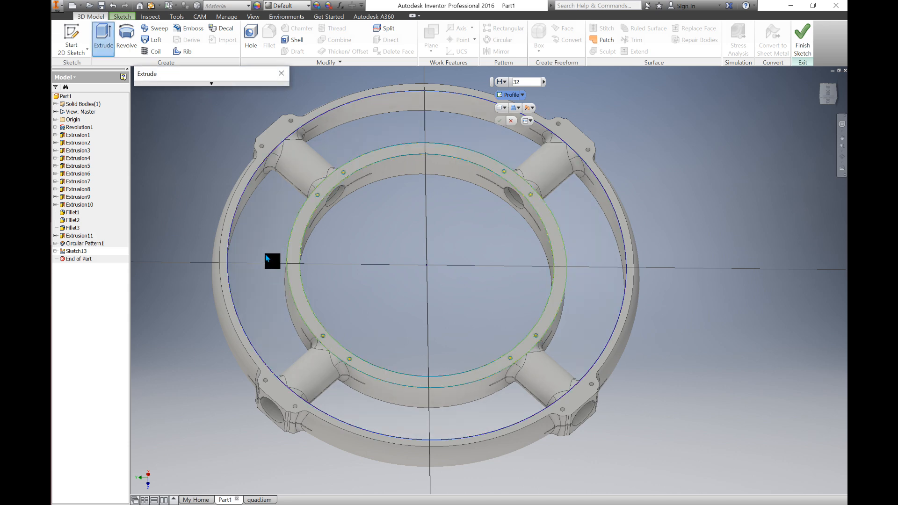
pyautogui.click(265, 256)
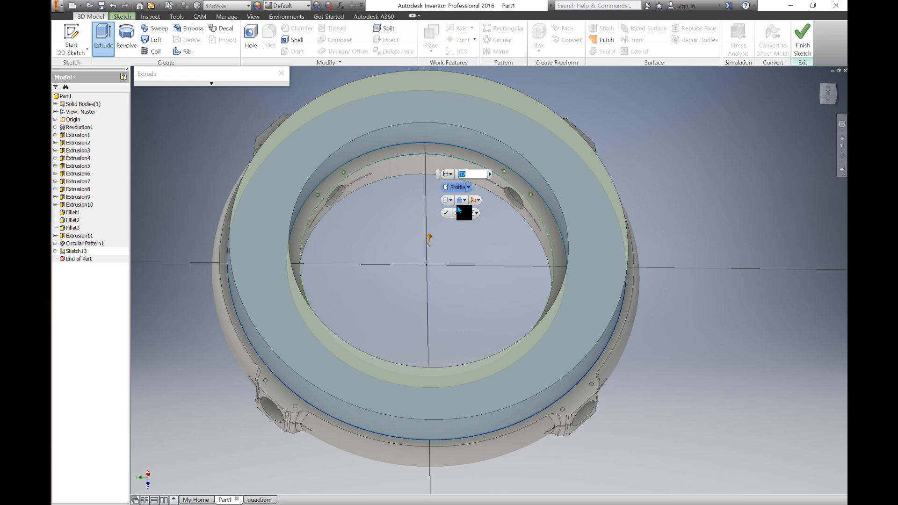
pyautogui.moveTo(478, 175); pyautogui.dragTo(446, 174)
pyautogui.write('3')
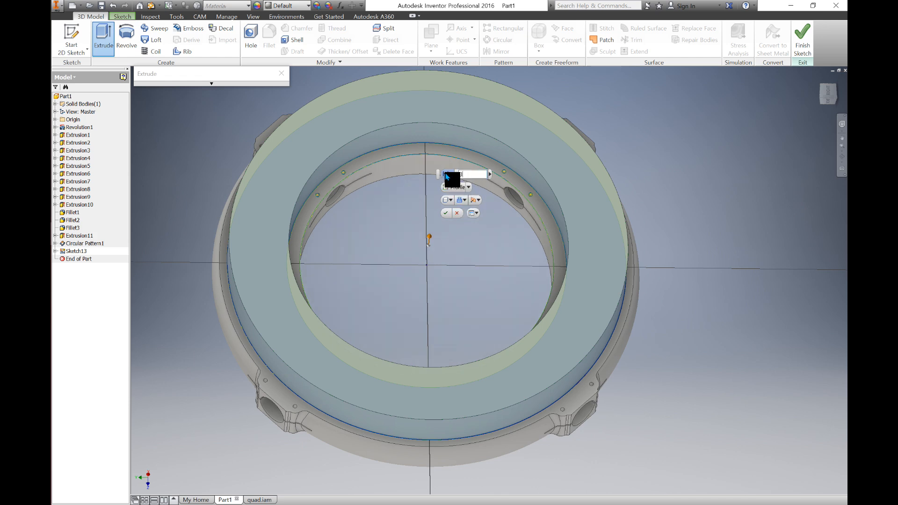
pyautogui.click(476, 200)
pyautogui.click(484, 224)
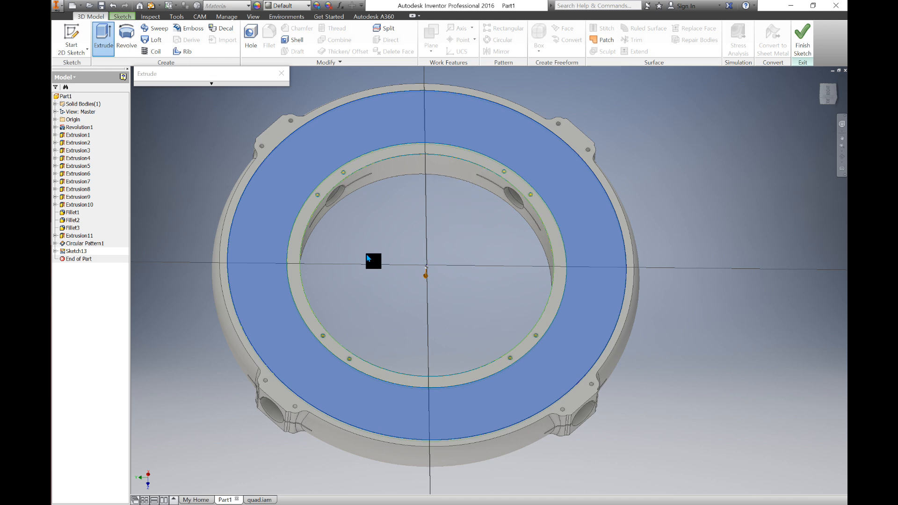
pyautogui.press('Return')
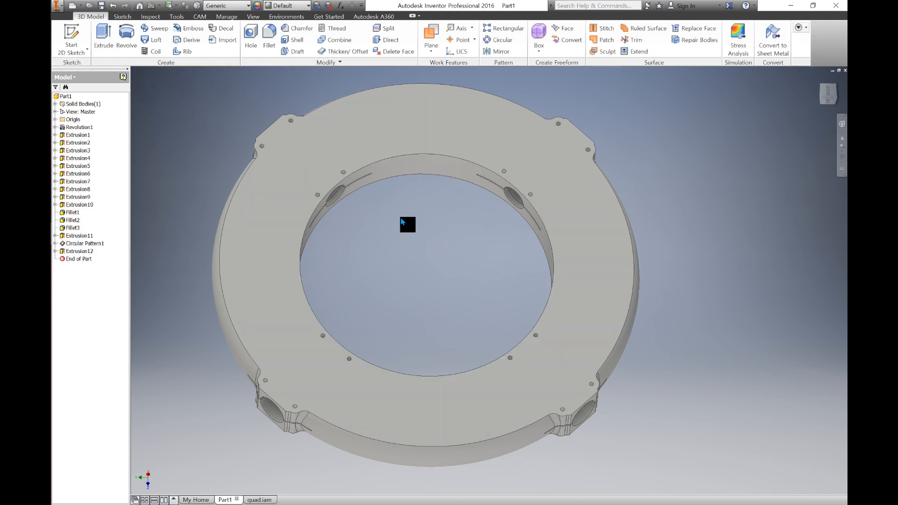
# Step: Start a sketch on the flat outer face of the closed ring plate and project the face's outline, inner circle and screw holes
pyautogui.keyDown('shift'); pyautogui.moveTo(394, 263); pyautogui.dragTo(295, 225, button='middle'); pyautogui.keyUp('shift')
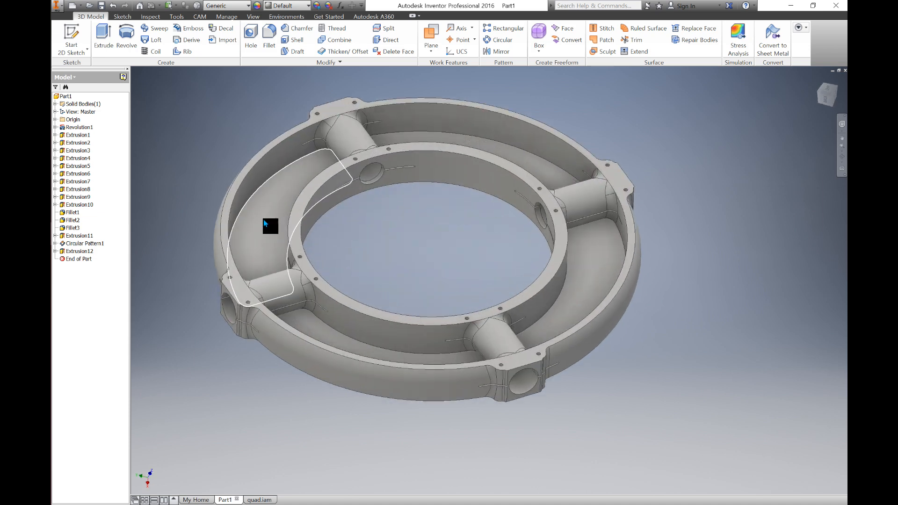
pyautogui.moveTo(271, 227)
pyautogui.keyDown('shift'); pyautogui.mouseDown(button='middle')
pyautogui.moveTo(275, 239)
pyautogui.moveTo(271, 227)
pyautogui.mouseUp(button='middle'); pyautogui.keyUp('shift')
pyautogui.moveTo(284, 263)
pyautogui.keyDown('shift'); pyautogui.mouseDown(button='middle')
pyautogui.moveTo(301, 214)
pyautogui.moveTo(296, 155)
pyautogui.moveTo(277, 249)
pyautogui.mouseUp(button='middle'); pyautogui.keyUp('shift')
pyautogui.click(263, 252)
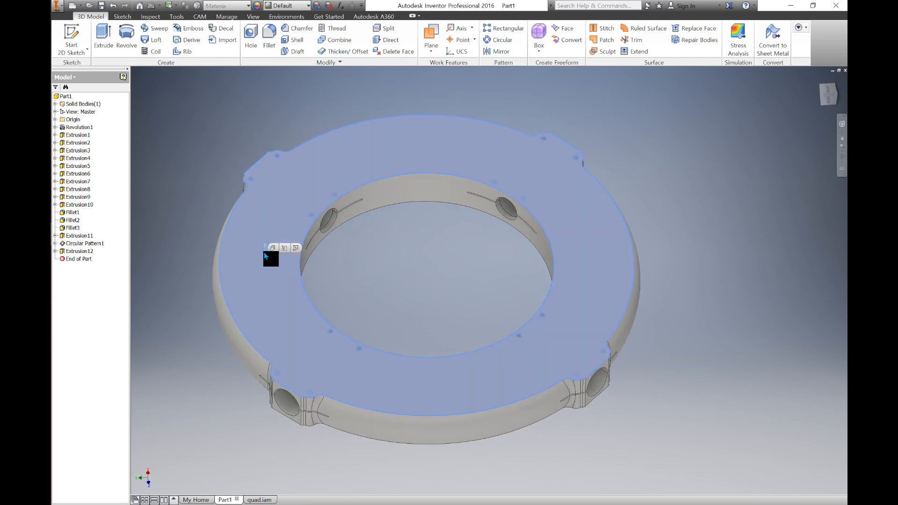
pyautogui.press('s')
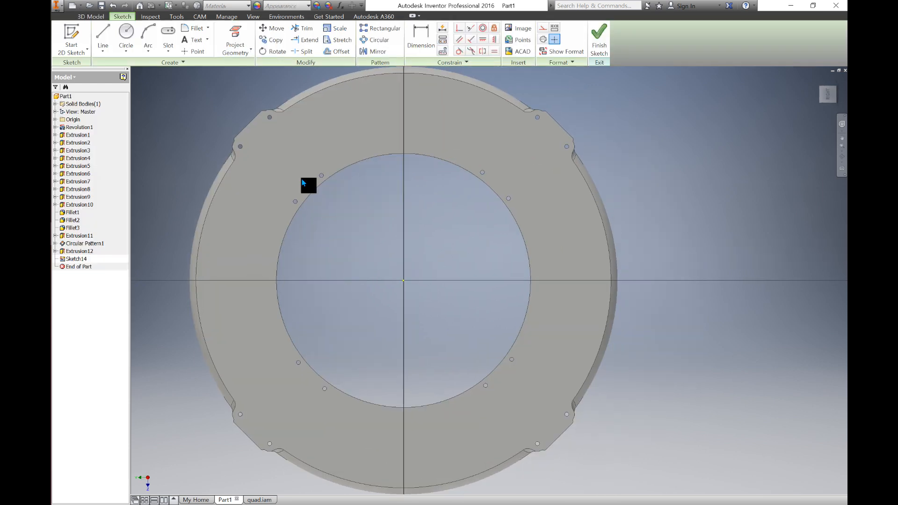
pyautogui.click(240, 55)
pyautogui.click(249, 73)
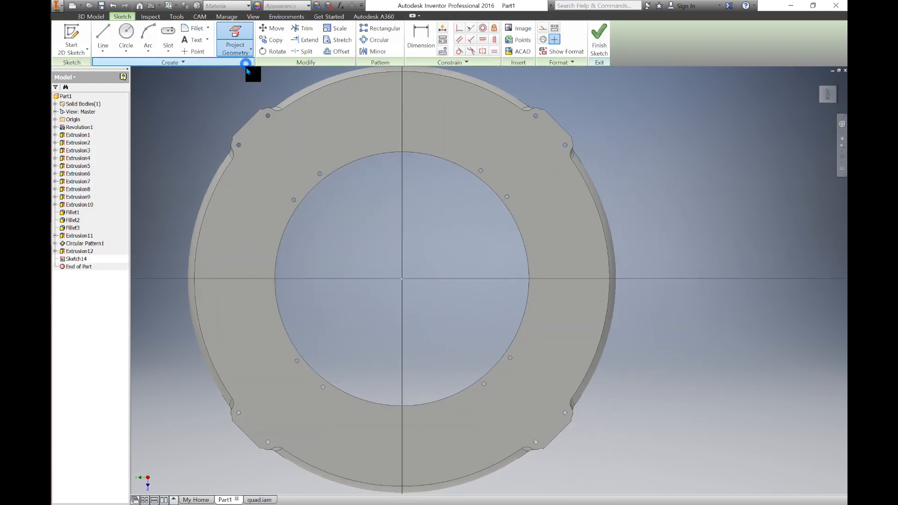
pyautogui.click(263, 230)
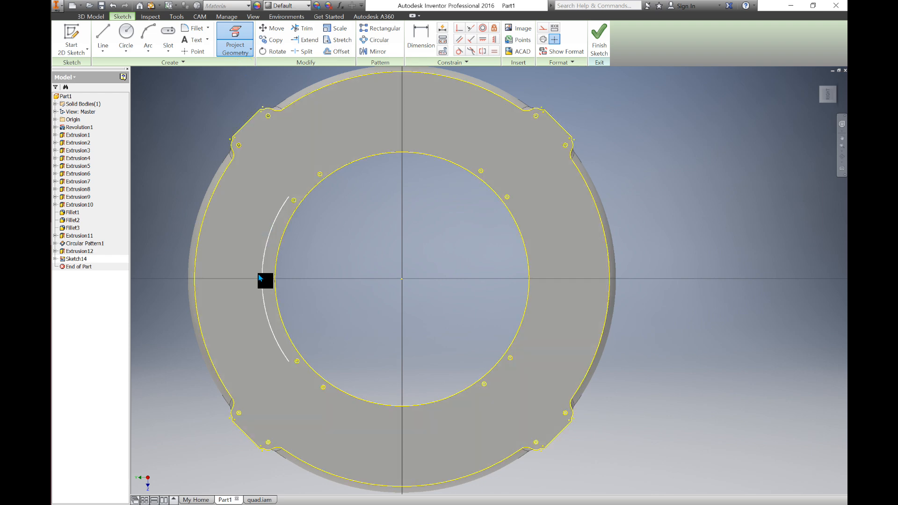
# Step: Extrude the central circular region by a distance of 3 in Direction 2 to close the inner ring's opening
pyautogui.click(88, 18)
pyautogui.click(102, 41)
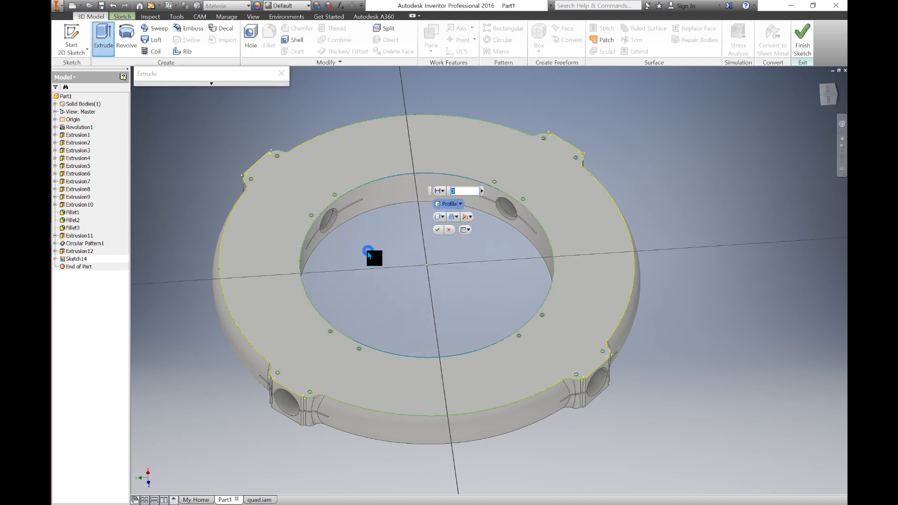
pyautogui.click(367, 254)
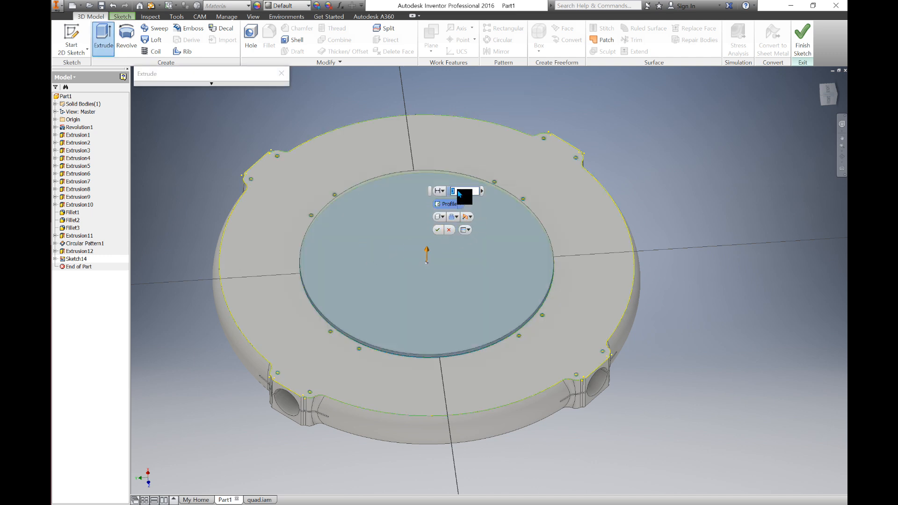
pyautogui.click(470, 217)
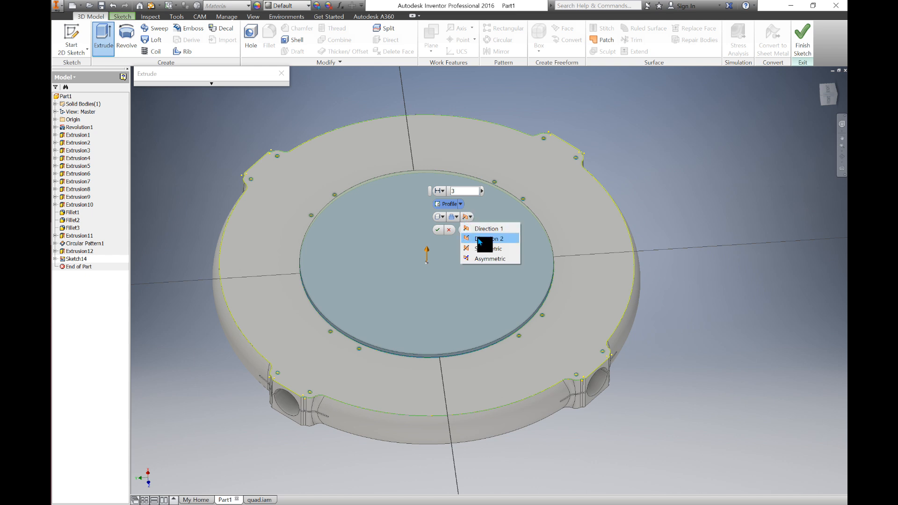
pyautogui.click(479, 240)
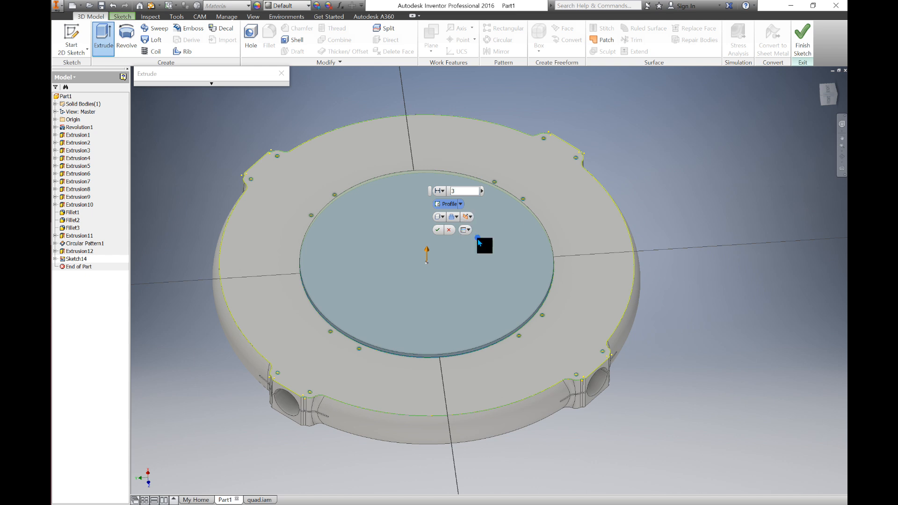
pyautogui.click(437, 230)
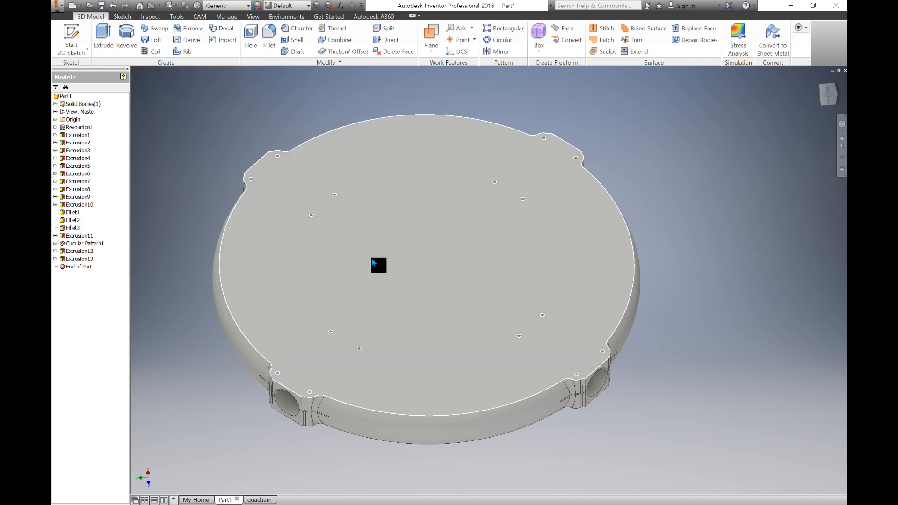
pyautogui.scroll(-3, 411, 253)
pyautogui.keyDown('shift'); pyautogui.moveTo(411, 151); pyautogui.dragTo(387, 285, button='middle'); pyautogui.keyUp('shift')
pyautogui.scroll(3, 378, 288)
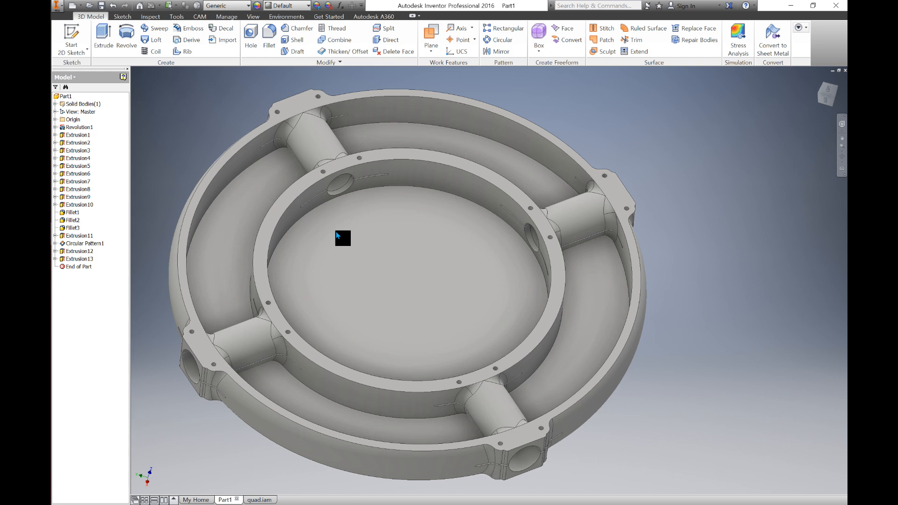
pyautogui.moveTo(336, 232)
pyautogui.keyDown('shift'); pyautogui.moveTo(337, 290); pyautogui.dragTo(374, 293, button='middle'); pyautogui.keyUp('shift')
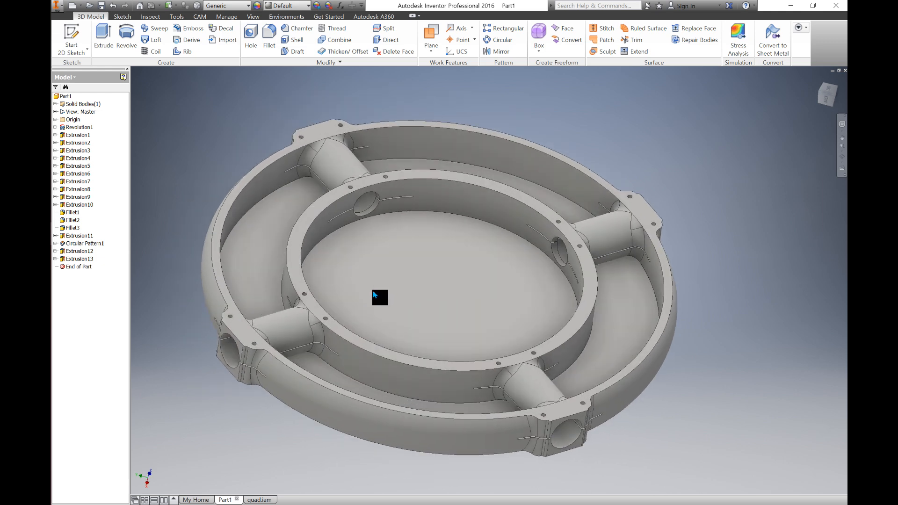